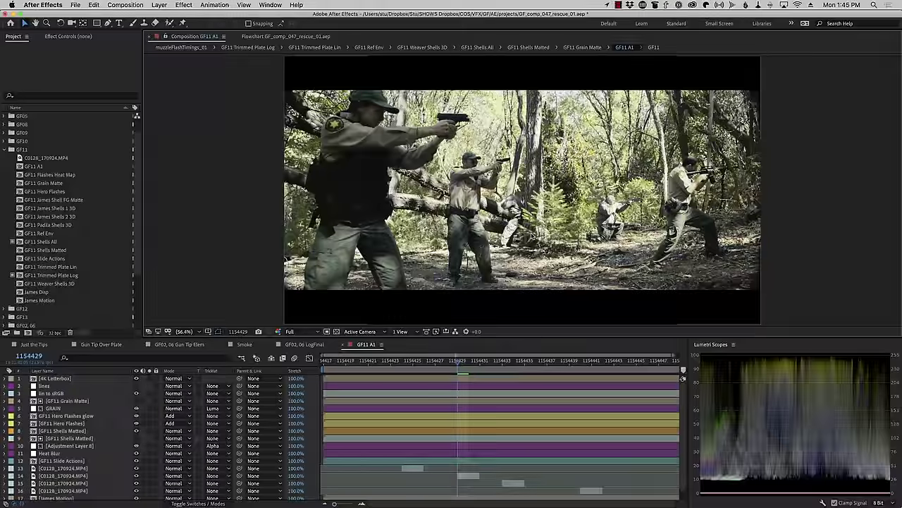
# - Open the project's flowchart and examine how the GF compositions are connected
pyautogui.click(270, 37)
pyautogui.scroll(5, 475, 163)
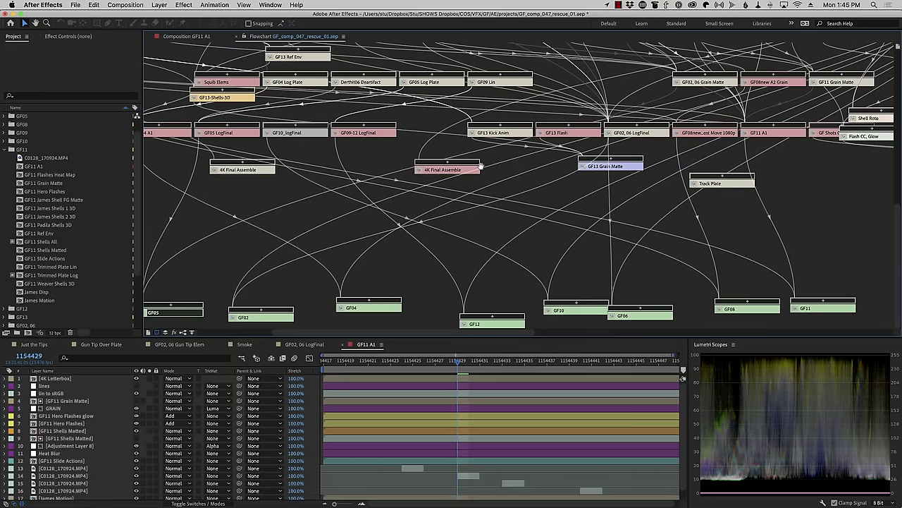
pyautogui.scroll(4, 538, 196)
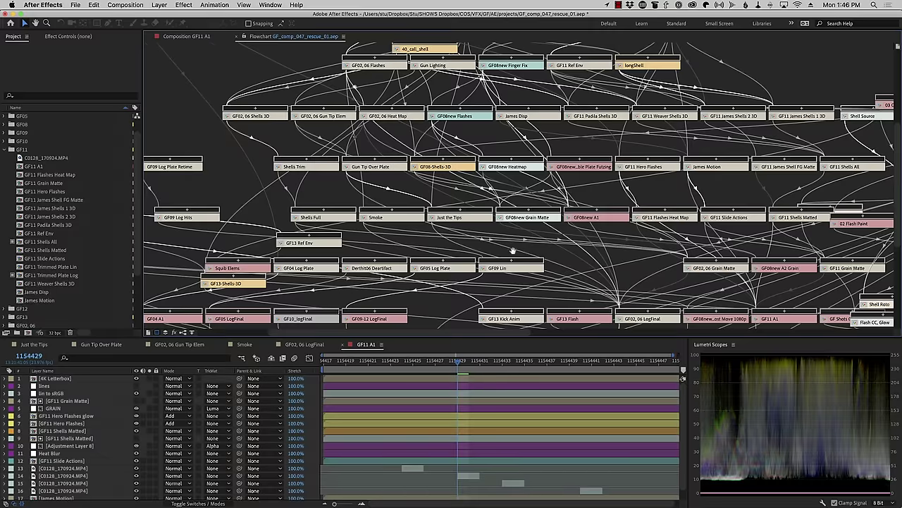
pyautogui.moveTo(514, 250); pyautogui.dragTo(514, 311)
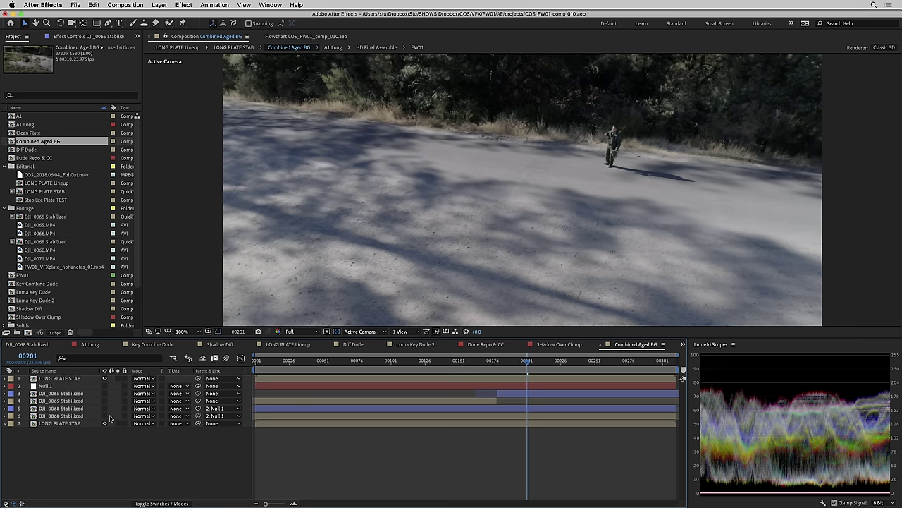
# - Show the upper DJI_0068 Stabilized and DJI_0065 Stabilized layers, numbers 5 and 3, in the Combined Aged BG composition
pyautogui.click(105, 408)
pyautogui.click(104, 393)
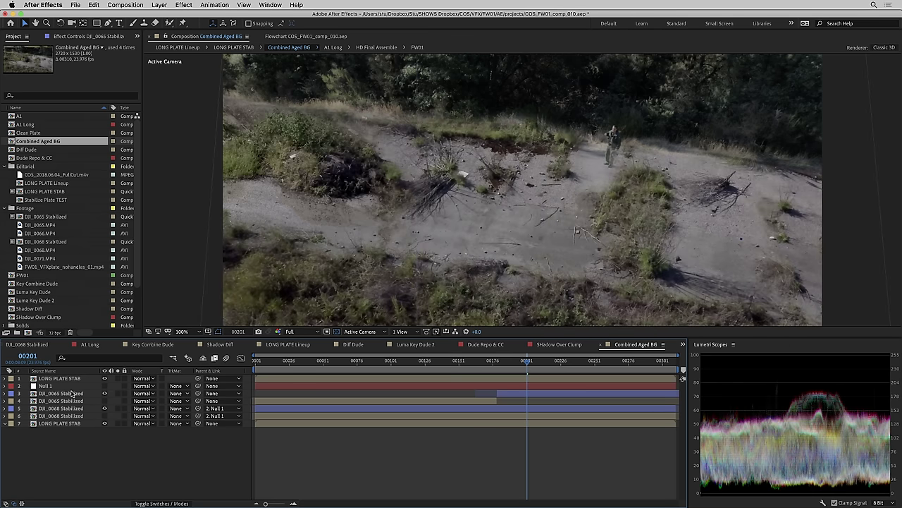
pyautogui.click(286, 238)
pyautogui.moveTo(320, 159); pyautogui.dragTo(474, 176)
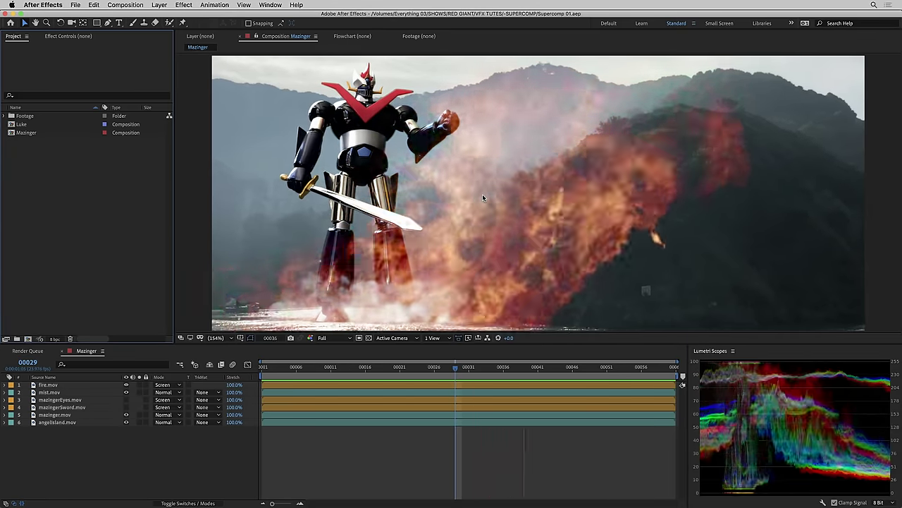
# - Review the Mazinger composite by bringing mist.mov and fire.mov back over the robot and background, and preview the animation
pyautogui.keyDown('alt'); pyautogui.click(126, 422); pyautogui.keyUp('alt')
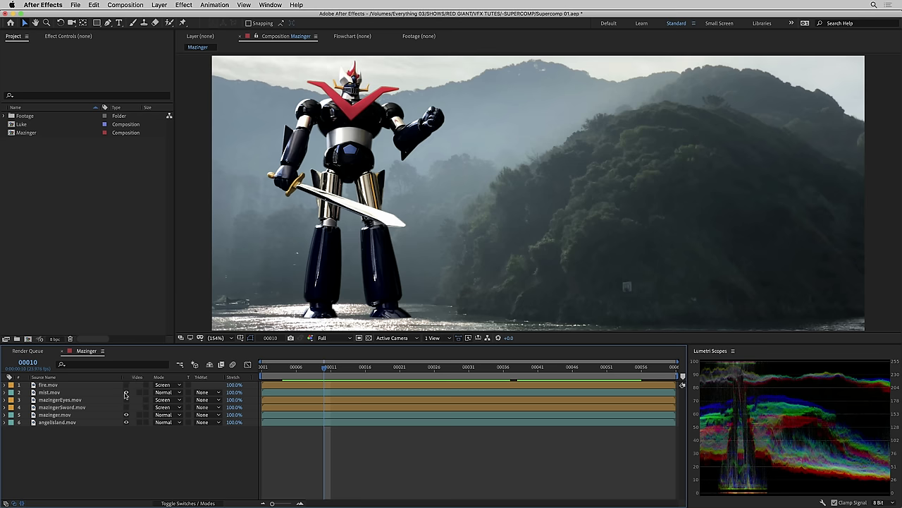
pyautogui.click(126, 393)
pyautogui.click(126, 384)
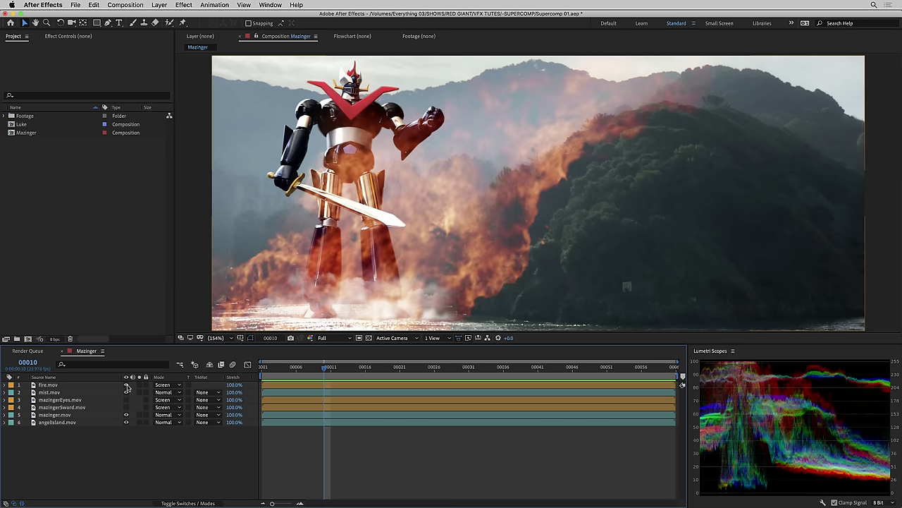
pyautogui.press('space')
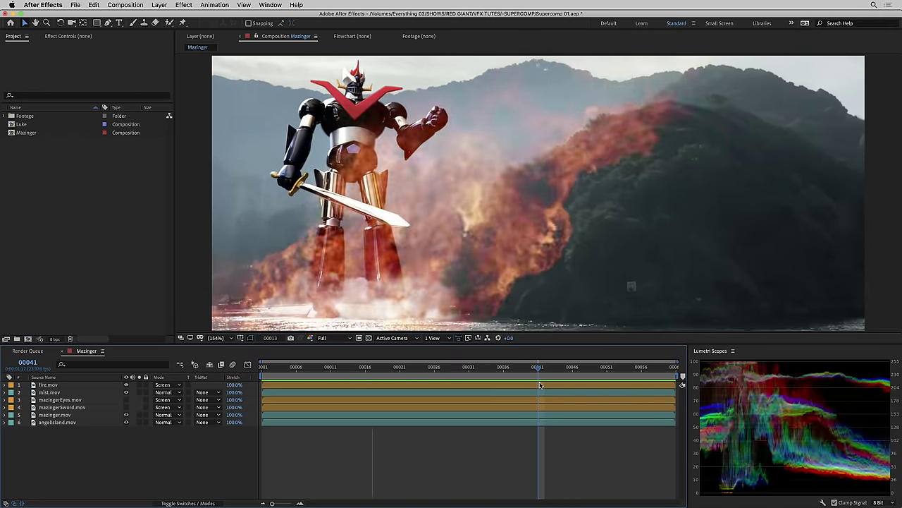
pyautogui.press('space')
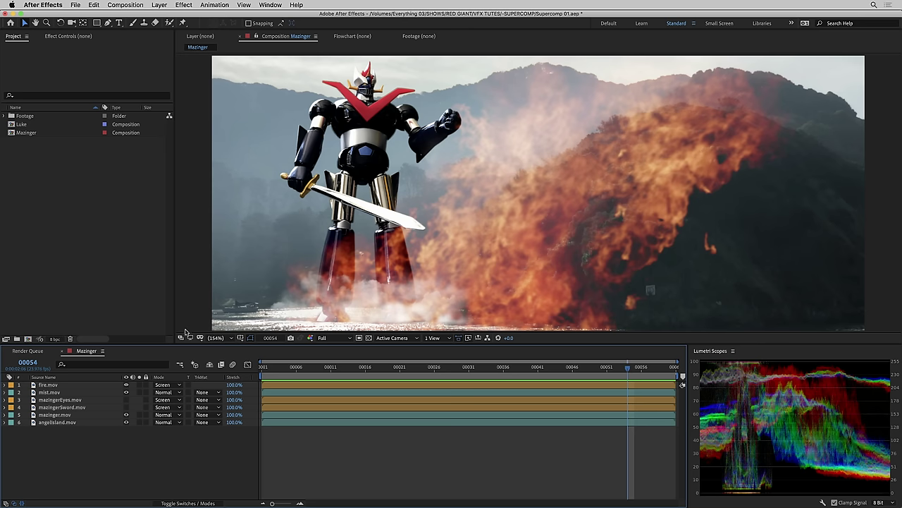
# - Apply the Supercomp effect to the fire.mov, mist.mov, mazinger.mov and angelIsland.mov layers together
pyautogui.click(62, 385)
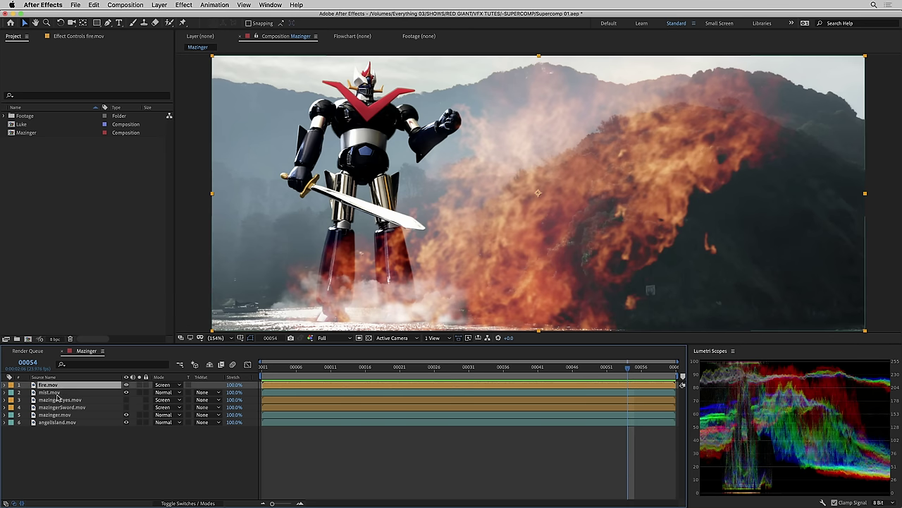
pyautogui.keyDown('super'); pyautogui.click(56, 391); pyautogui.keyUp('super')
pyautogui.keyDown('super'); pyautogui.click(60, 414); pyautogui.keyUp('super')
pyautogui.keyDown('super'); pyautogui.click(60, 421); pyautogui.keyUp('super')
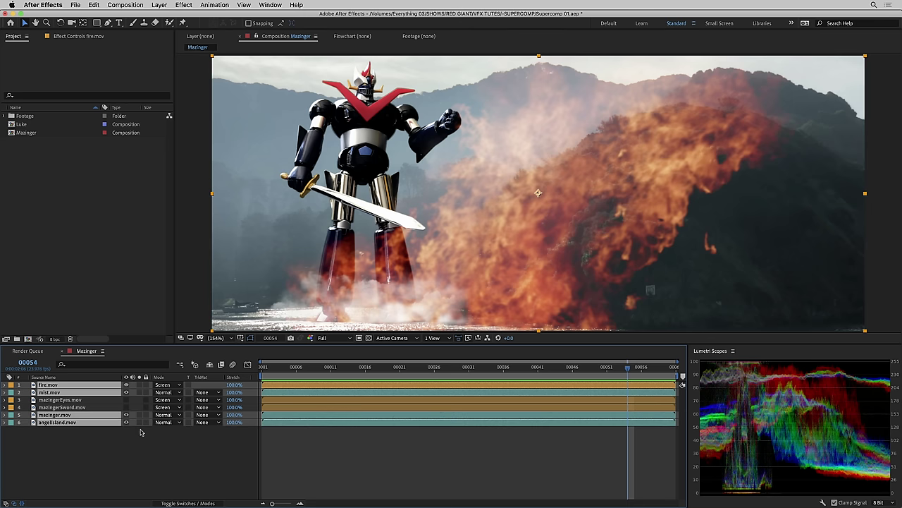
pyautogui.click(184, 5)
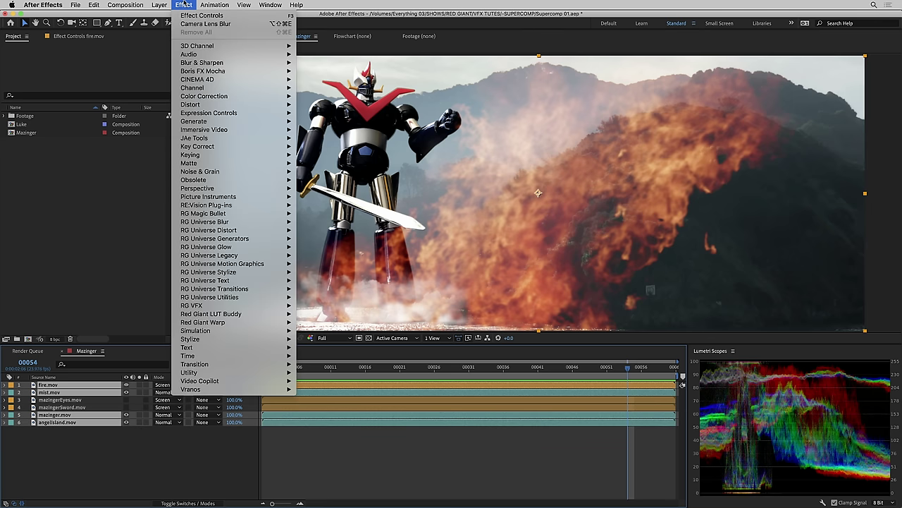
pyautogui.moveTo(233, 305)
pyautogui.click(332, 372)
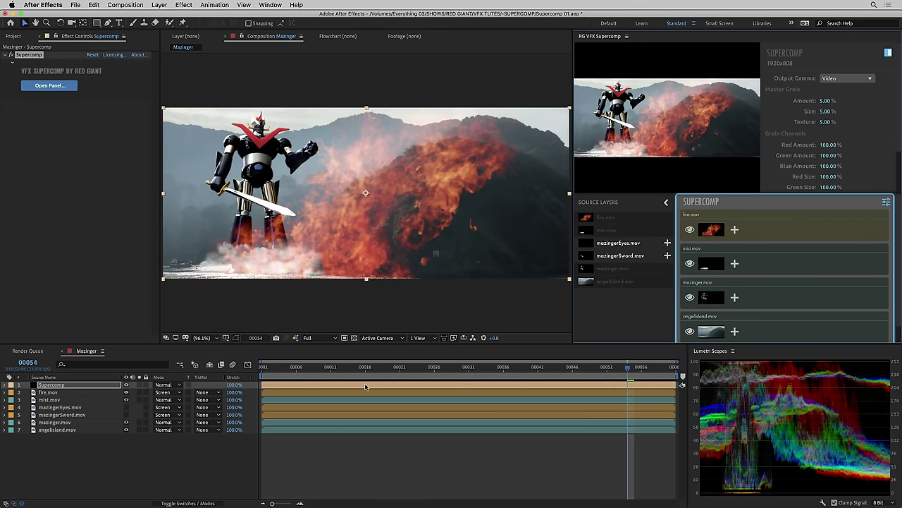
# - Compare the effect controls of the fire.mov layer with those of the Supercomp layer
pyautogui.click(61, 394)
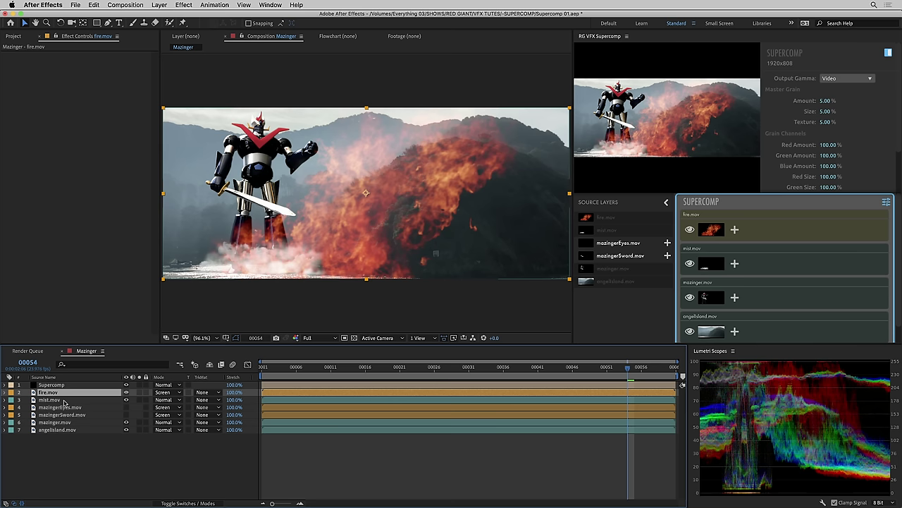
pyautogui.click(50, 385)
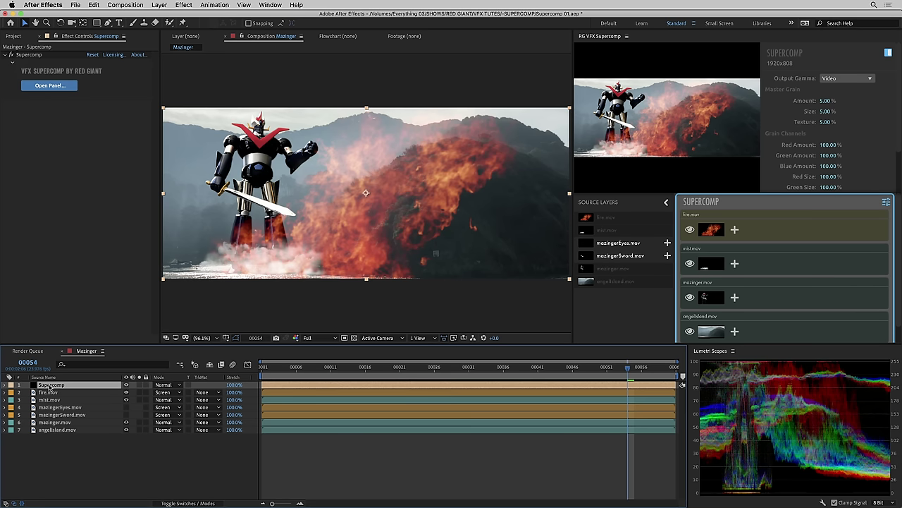
pyautogui.click(31, 56)
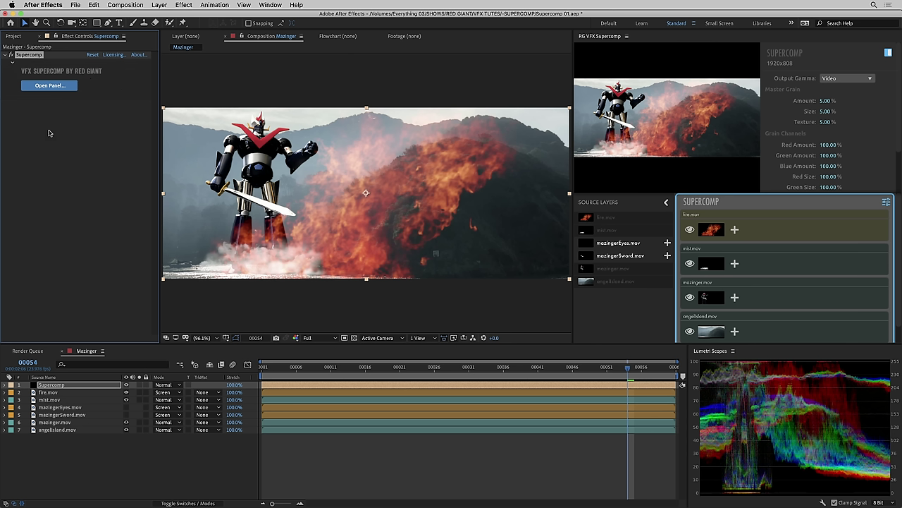
# - Dock the RG VFX Supercomp panel in the same group as Effect Controls and widen that group
pyautogui.click(605, 38)
pyautogui.moveTo(578, 151); pyautogui.dragTo(387, 188)
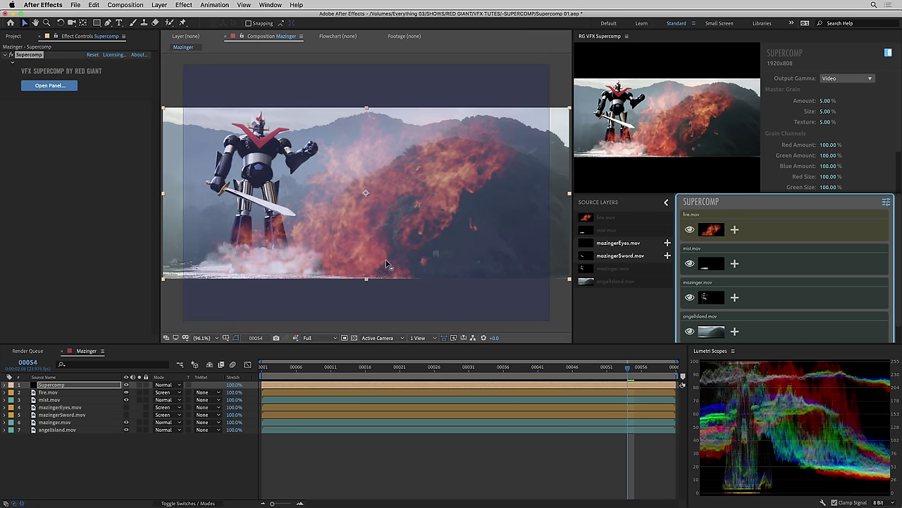
pyautogui.moveTo(387, 265); pyautogui.dragTo(80, 186)
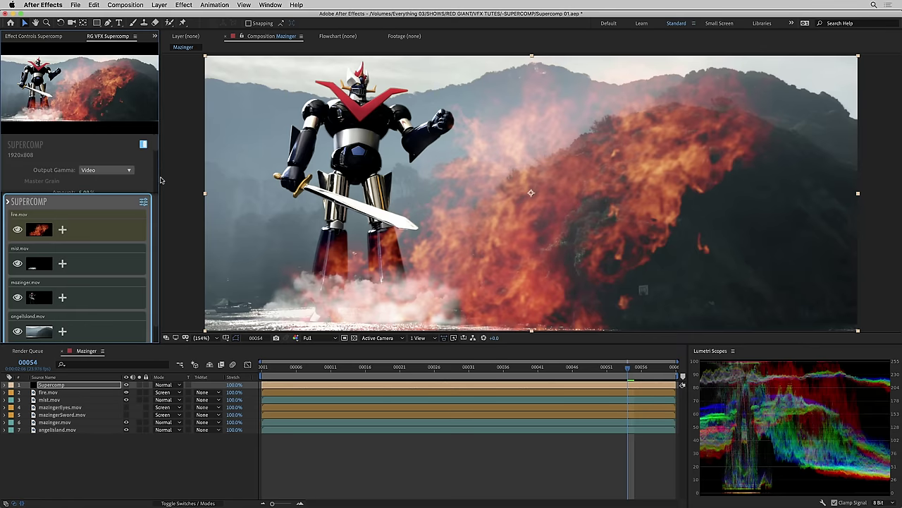
pyautogui.moveTo(159, 178); pyautogui.dragTo(357, 175)
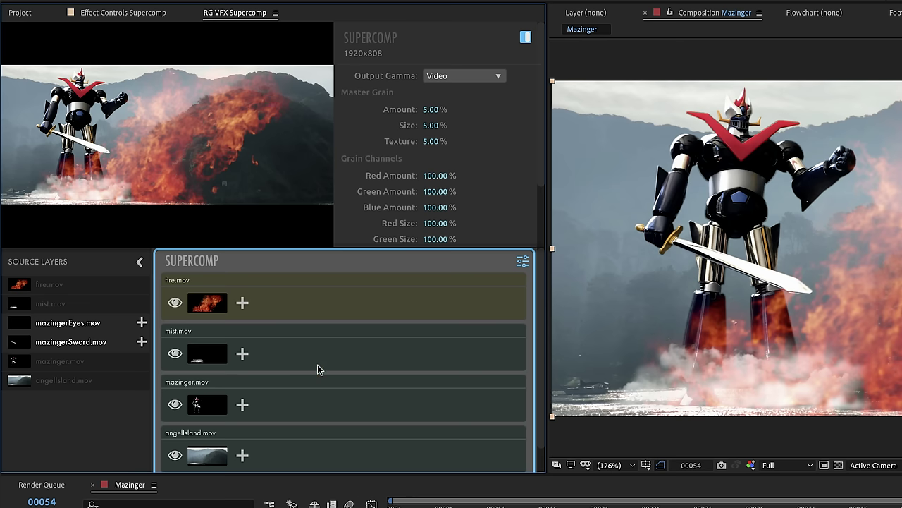
# - Examine the settings of each layer in the Supercomp stack, from fire.mov to angelIsland.mov, and the master Supercomp settings
pyautogui.scroll(-1, 542, 349)
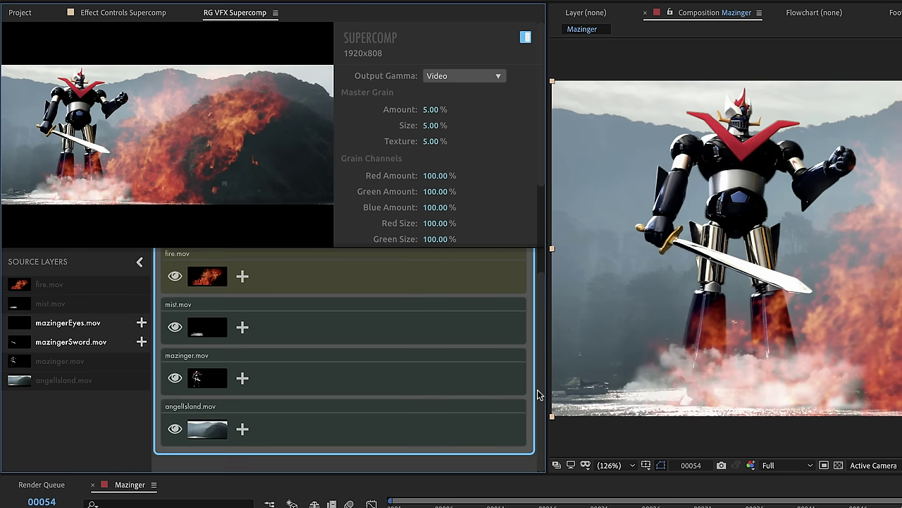
pyautogui.scroll(1, 540, 341)
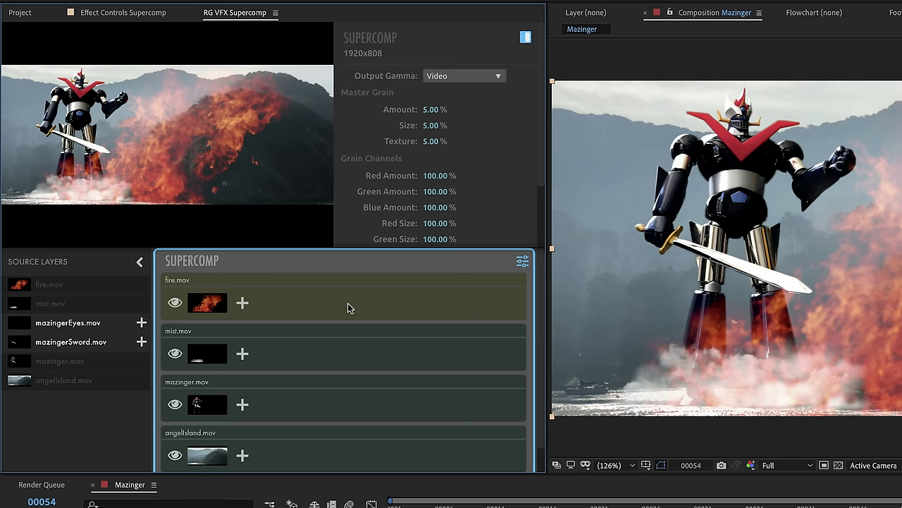
pyautogui.click(308, 306)
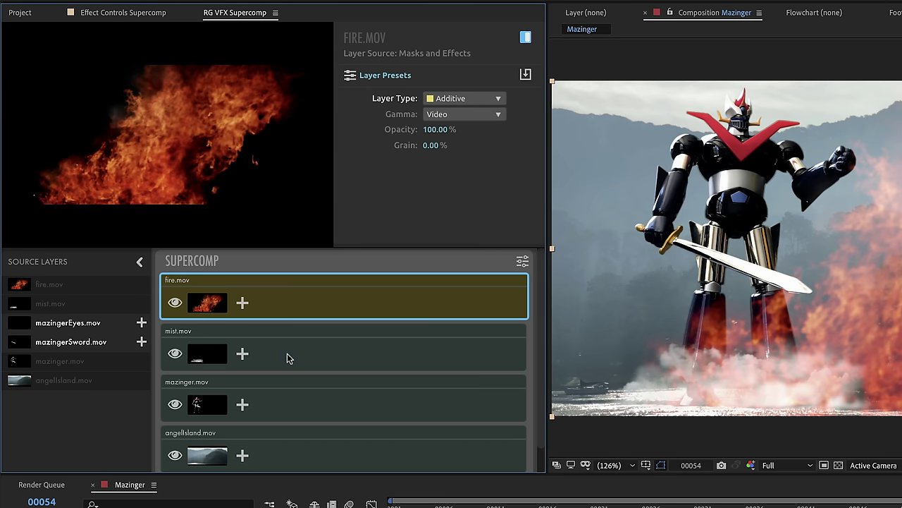
pyautogui.click(287, 358)
pyautogui.click(280, 404)
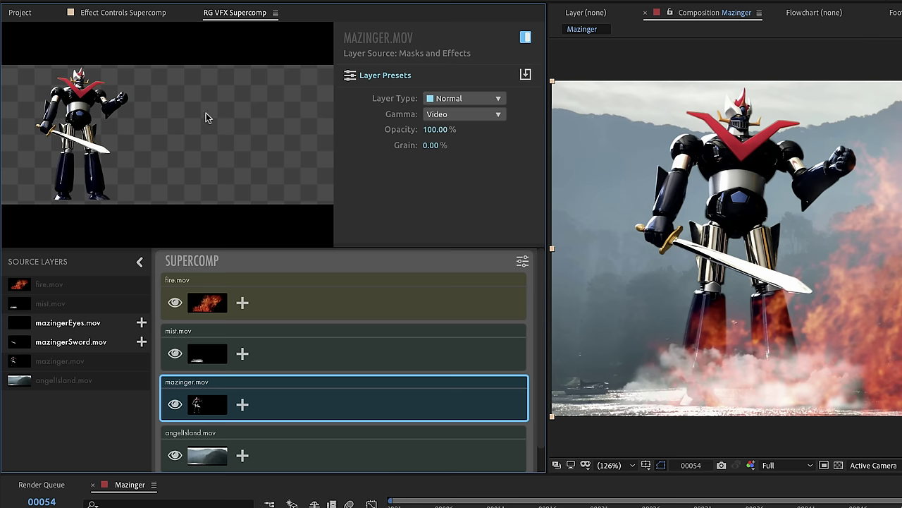
pyautogui.click(324, 447)
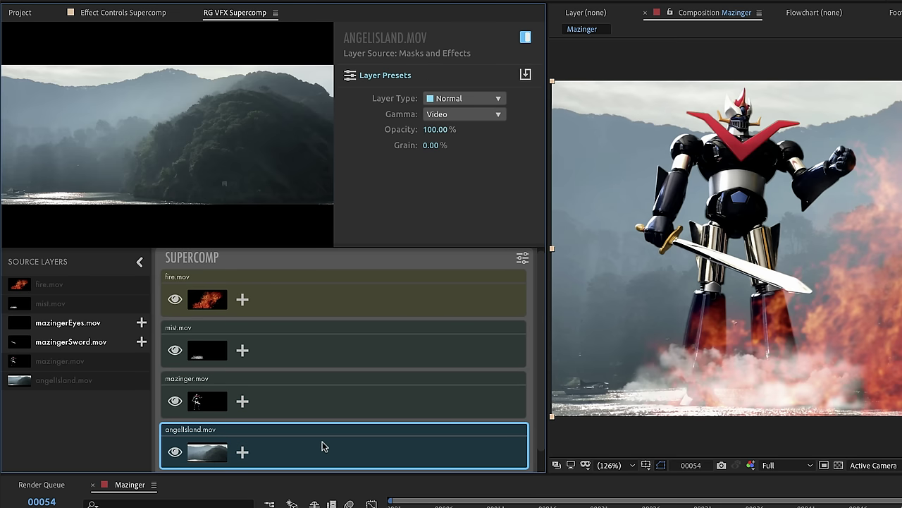
pyautogui.click(308, 299)
pyautogui.click(298, 263)
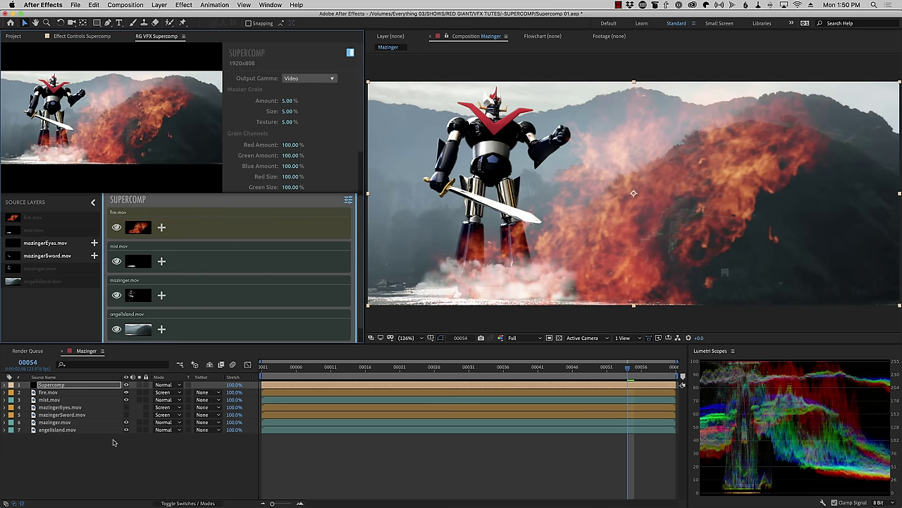
# - Hide the original fire.mov, mist.mov, mazinger.mov and angelIsland.mov layers beneath the Supercomp layer
pyautogui.click(126, 392)
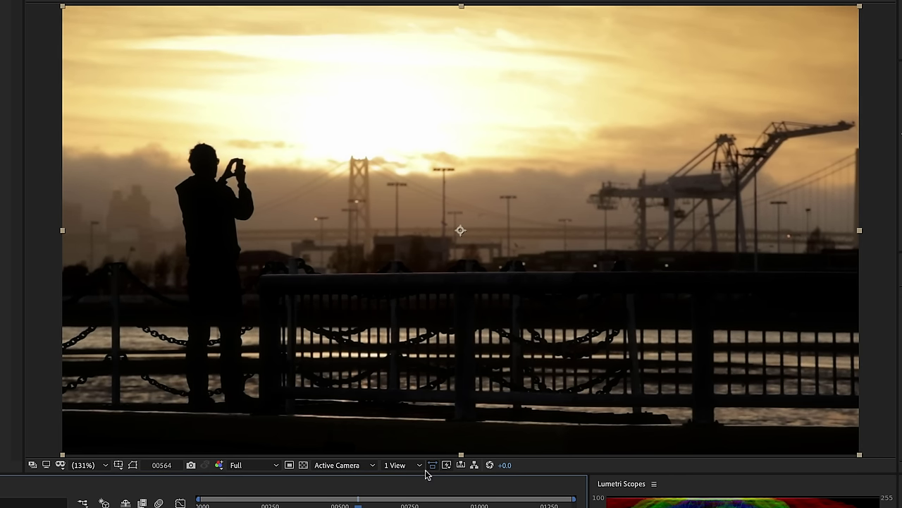
# - Check the bright sky around the silhouetted man by adjusting the viewer exposure, and reset the exposure to 0
pyautogui.moveTo(504, 465)
pyautogui.mouseDown()
pyautogui.moveTo(616, 471)
pyautogui.moveTo(497, 475)
pyautogui.mouseUp()
pyautogui.click(490, 465)
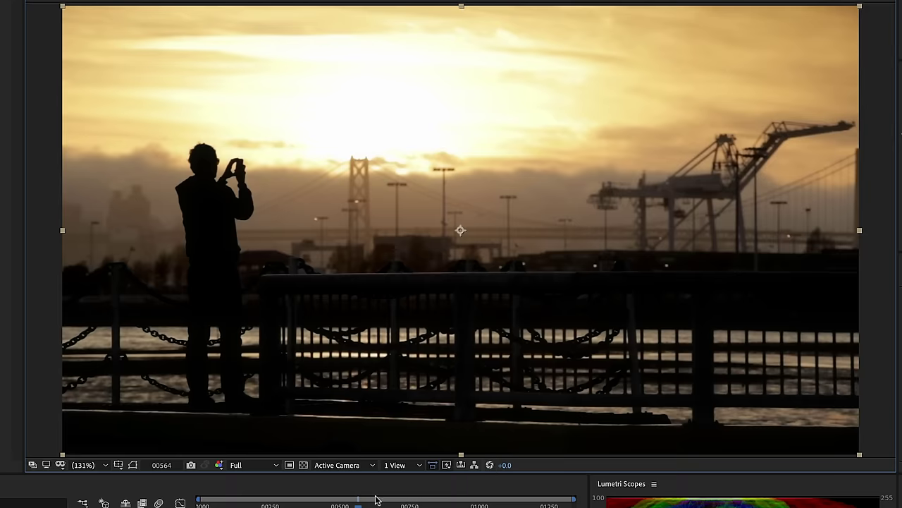
pyautogui.moveTo(377, 499); pyautogui.dragTo(349, 500)
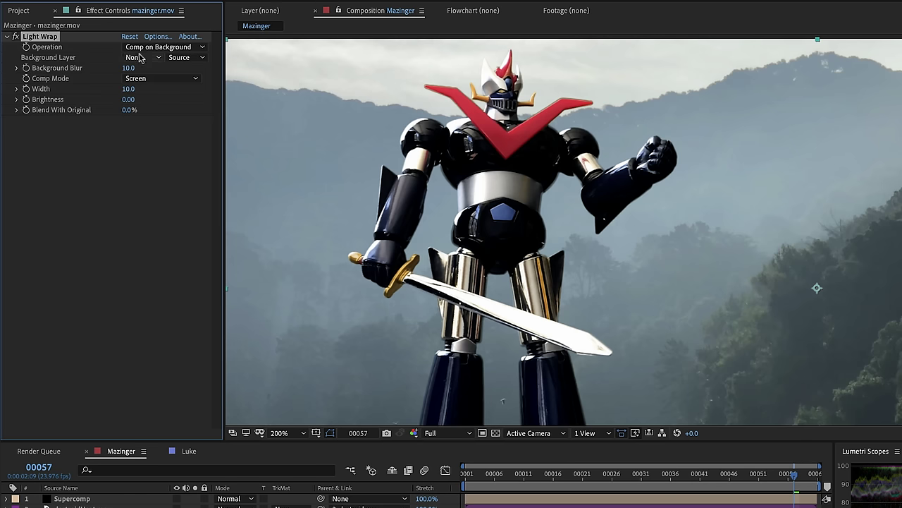
# - Set mazinger.mov's Light Wrap background layer to angelIsland and its width to 63, and reposition the robot against the orange band
pyautogui.click(140, 58)
pyautogui.click(161, 195)
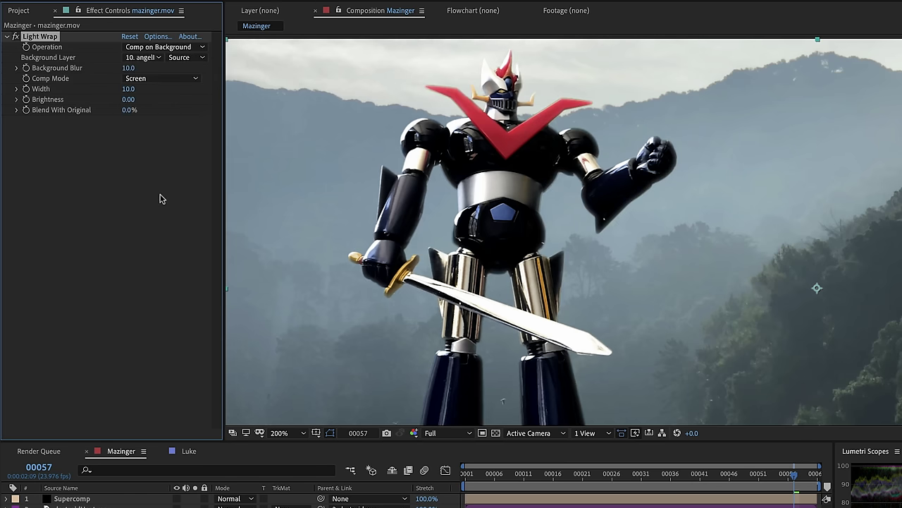
pyautogui.moveTo(134, 92); pyautogui.dragTo(169, 92)
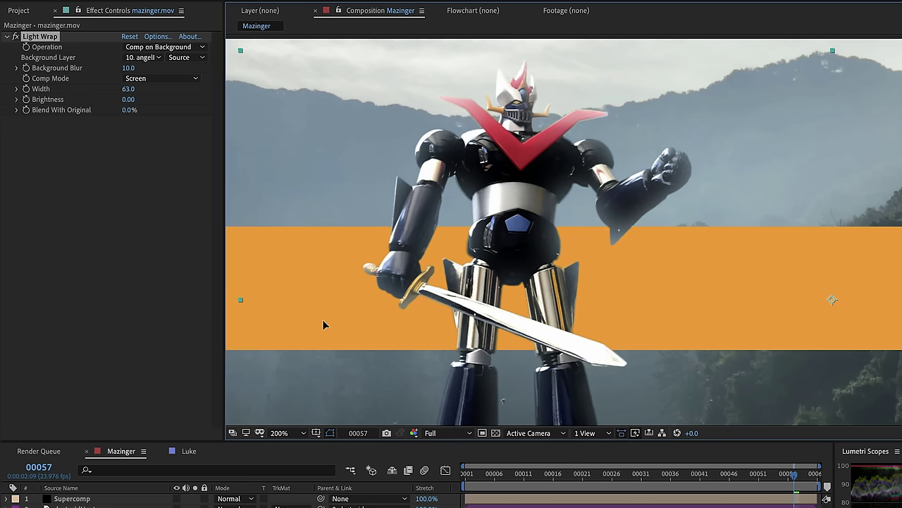
pyautogui.click(285, 282)
pyautogui.moveTo(336, 285); pyautogui.dragTo(364, 242)
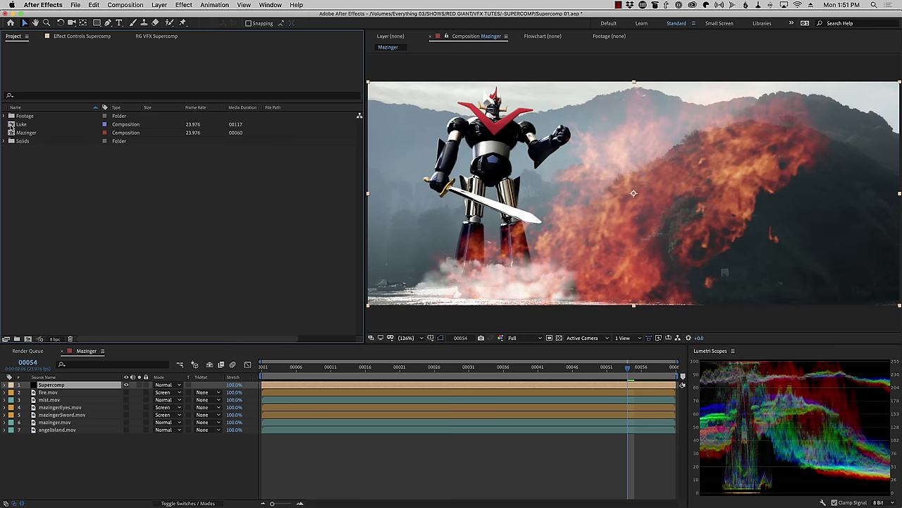
# - Open the Luke composition, preview the running shot and scrub back to an earlier frame
pyautogui.doubleClick(12, 126)
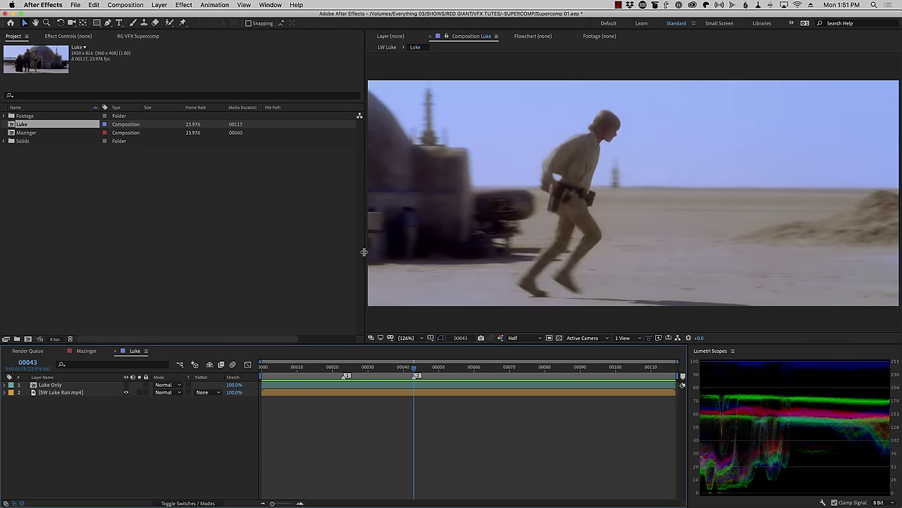
pyautogui.press('space')
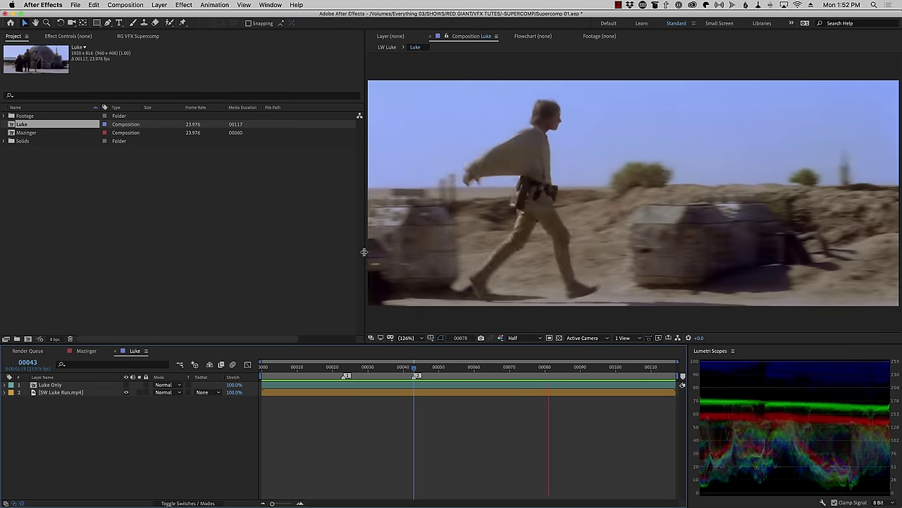
pyautogui.click(529, 368)
pyautogui.moveTo(524, 367); pyautogui.dragTo(336, 365)
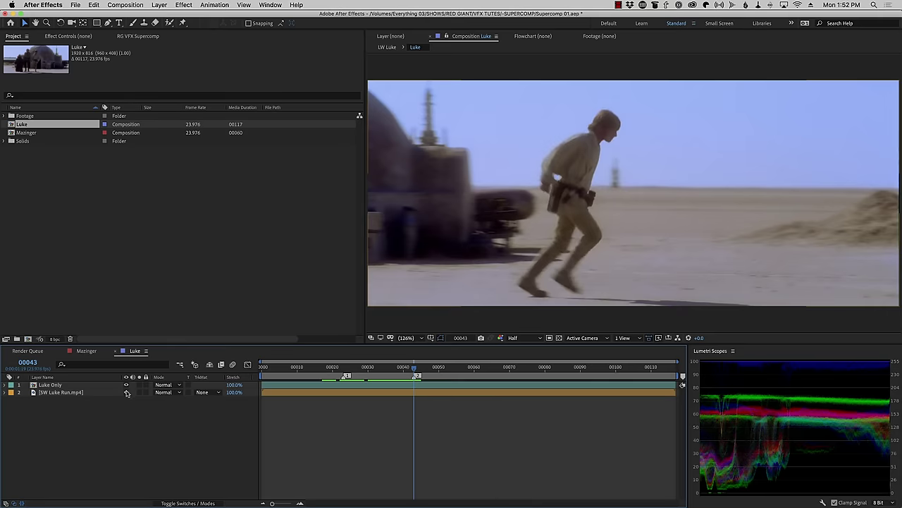
# - Hide the SW Luke Run.mp4 layer to isolate the Luke Only cutout
pyautogui.click(126, 392)
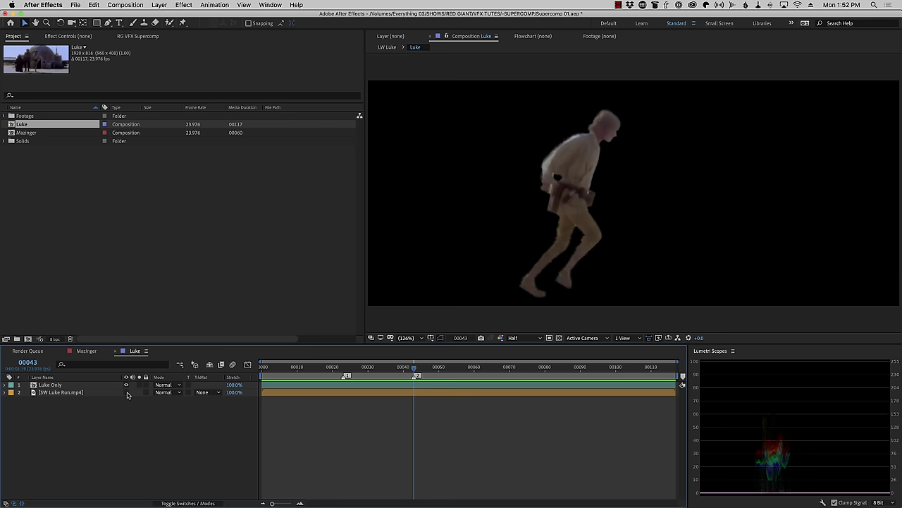
# - Show the SW Luke Run.mp4 layer again and preview the running shot from frame 00023
pyautogui.click(126, 392)
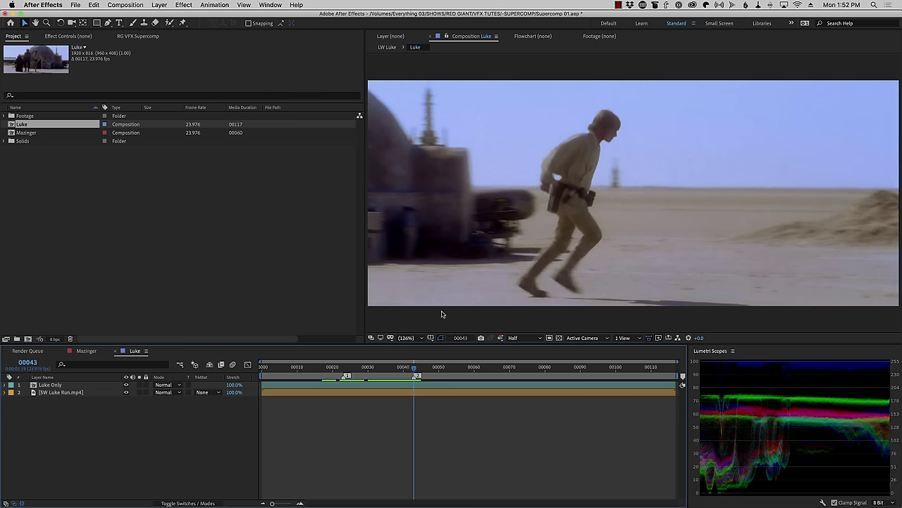
pyautogui.moveTo(413, 370); pyautogui.dragTo(342, 369)
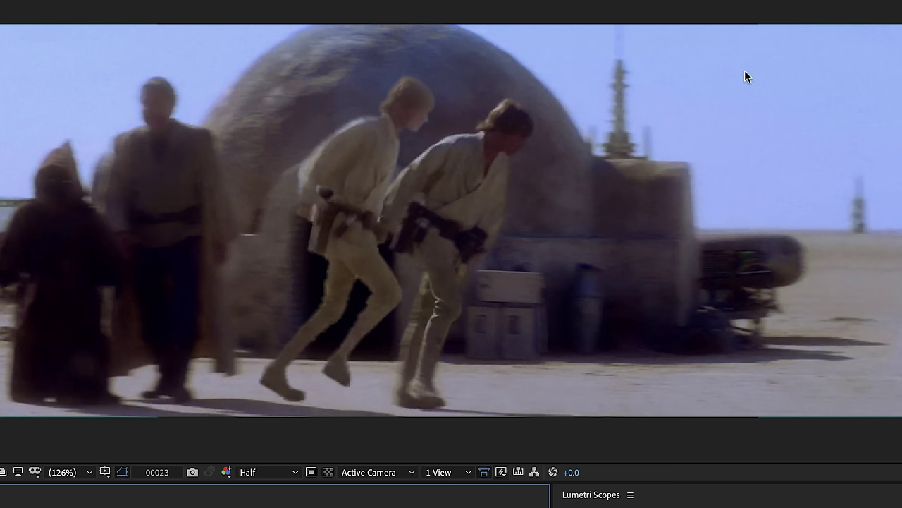
pyautogui.press('space')
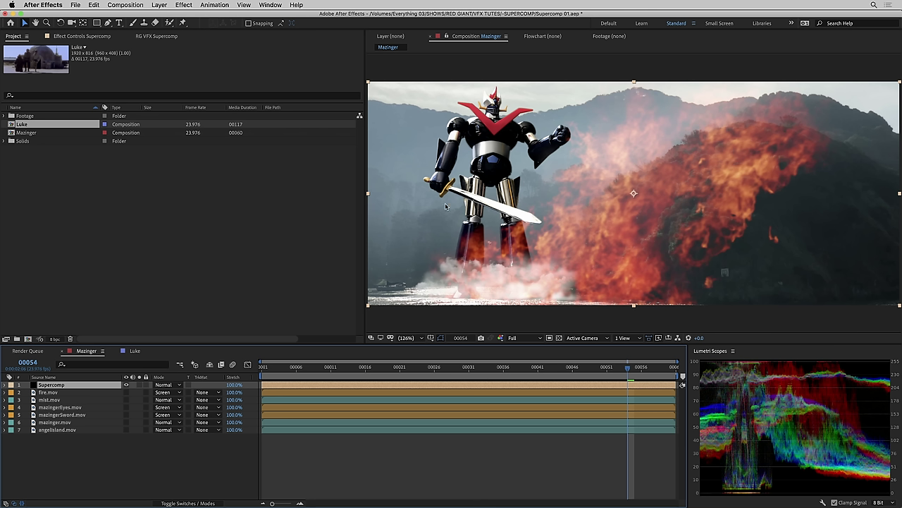
# - Try adding kong.mov and destroid.mov from the Footage folder to the Mazinger composition, removing each again
pyautogui.click(5, 116)
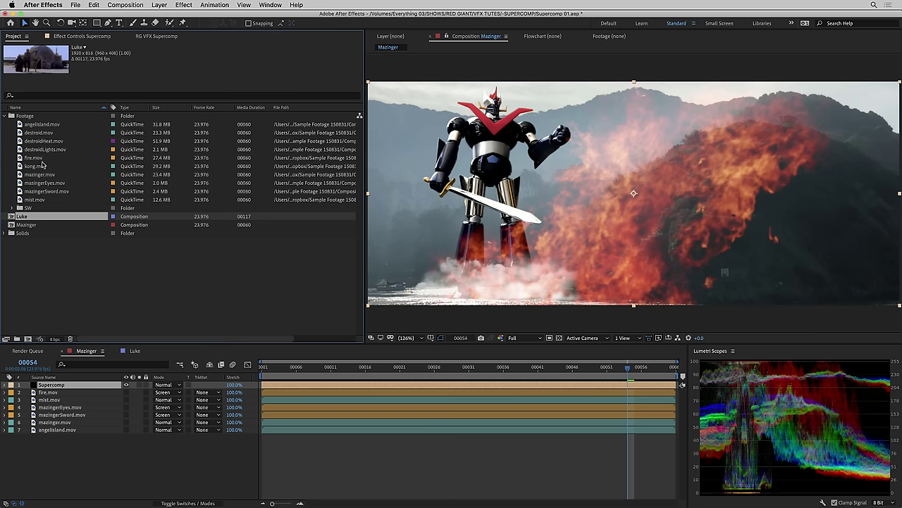
pyautogui.moveTo(42, 163); pyautogui.dragTo(462, 199)
pyautogui.press('Delete')
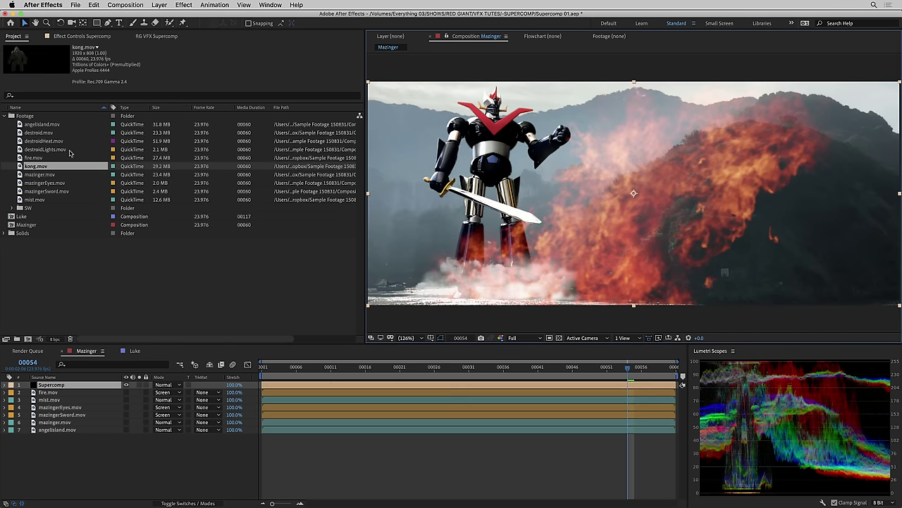
pyautogui.moveTo(33, 134); pyautogui.dragTo(622, 203)
pyautogui.hotkey('ctrl', 'z')
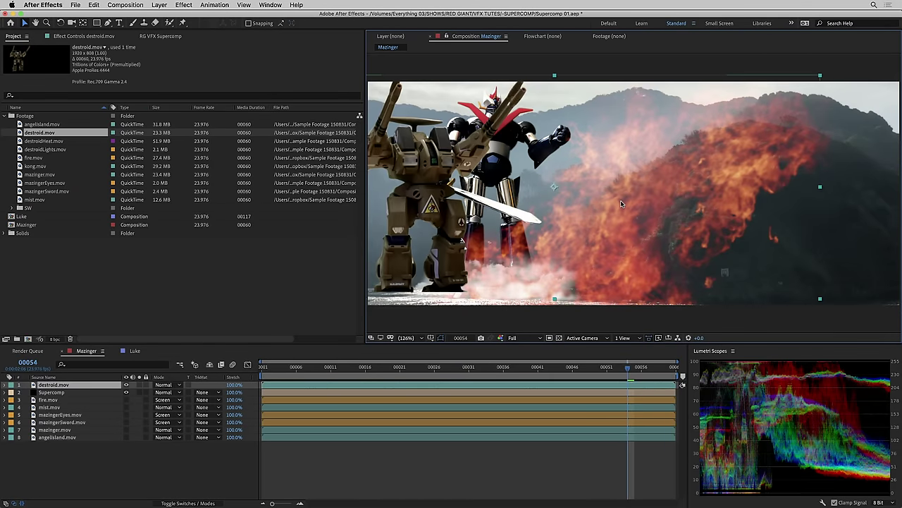
pyautogui.hotkey('ctrl', 'z')
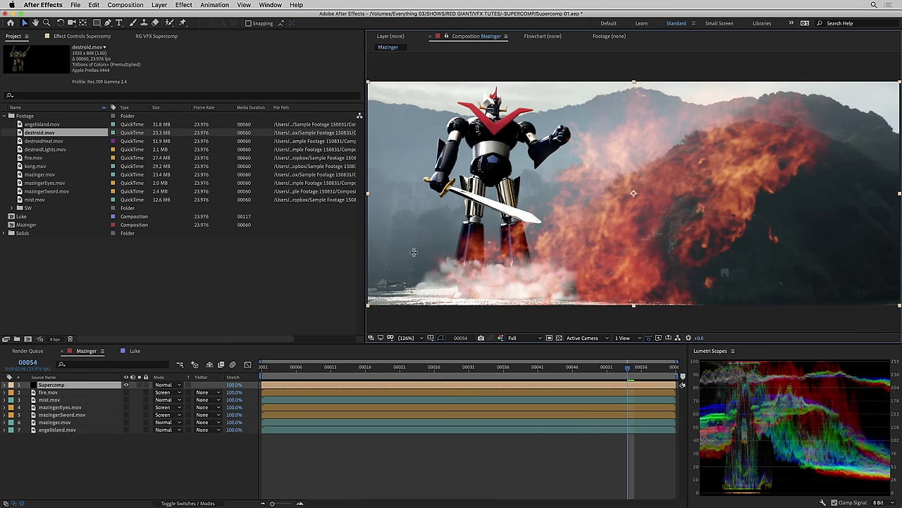
# - Compare the Supercomp layer types of fire.mov and mazinger.mov and check which types are available
pyautogui.click(154, 36)
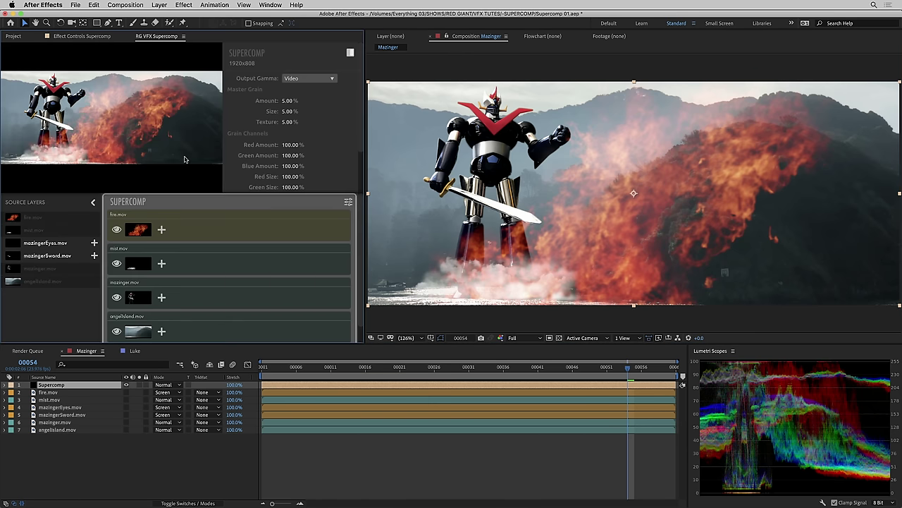
pyautogui.click(201, 227)
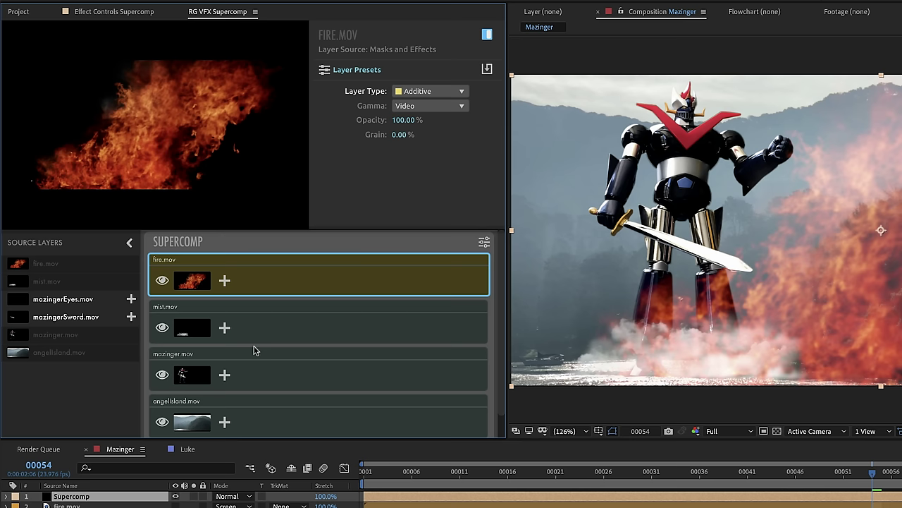
pyautogui.click(197, 290)
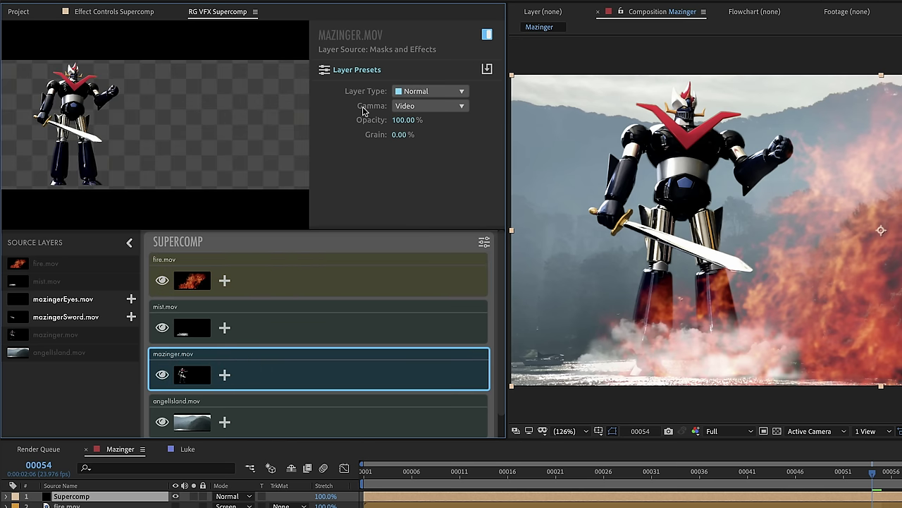
pyautogui.click(417, 95)
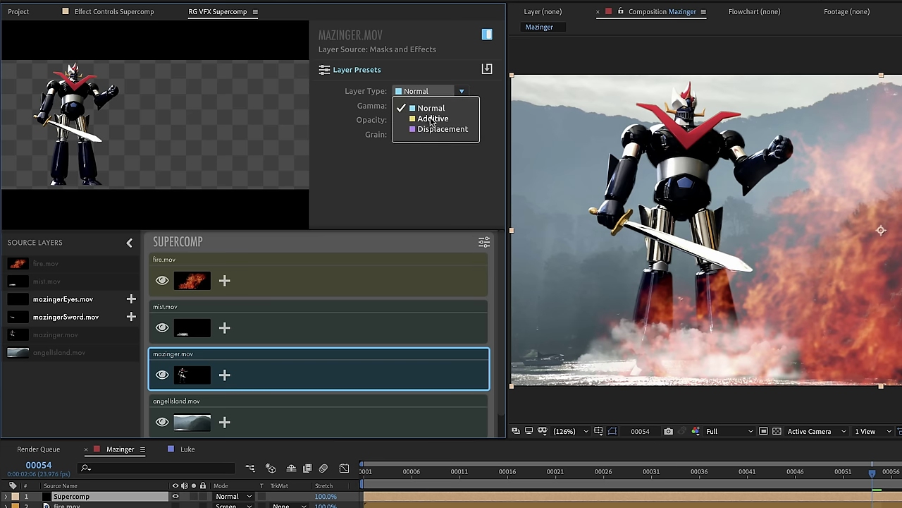
pyautogui.click(364, 113)
pyautogui.click(238, 261)
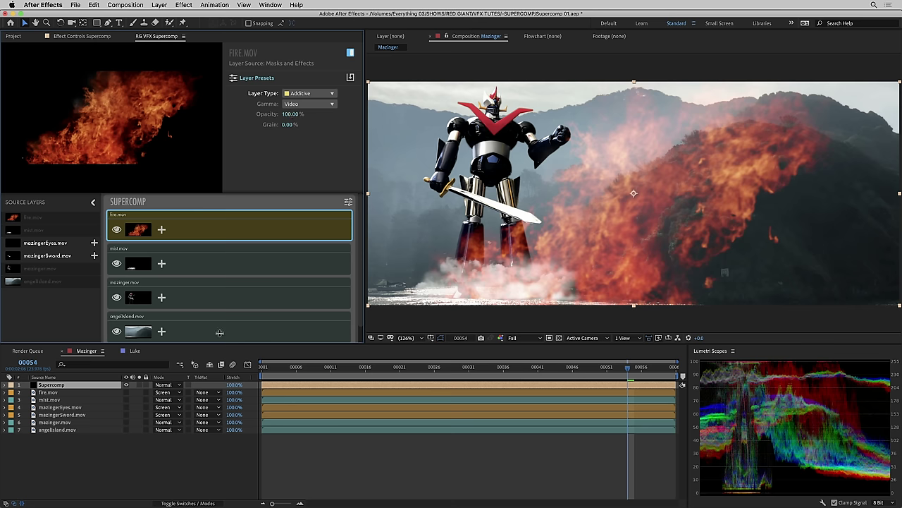
# - Compare fire.mov's blending mode in the timeline with its layer type in Supercomp
pyautogui.click(59, 393)
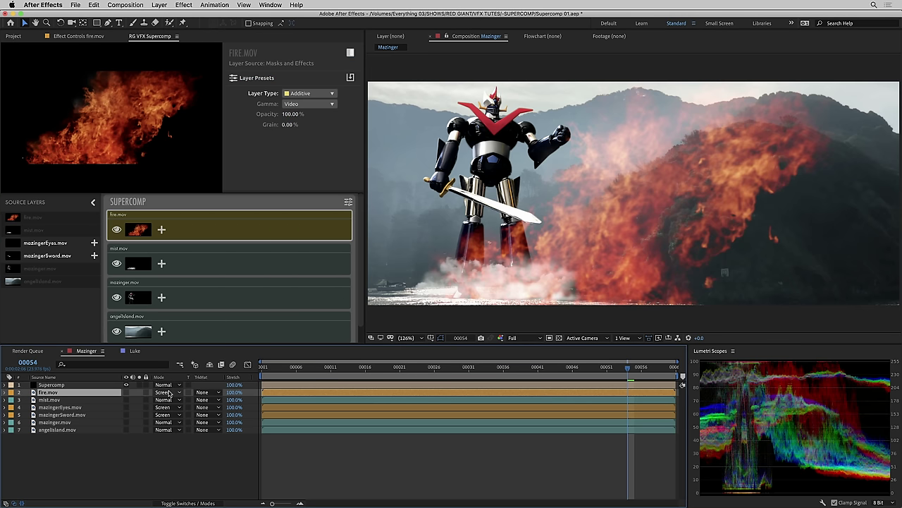
pyautogui.click(67, 385)
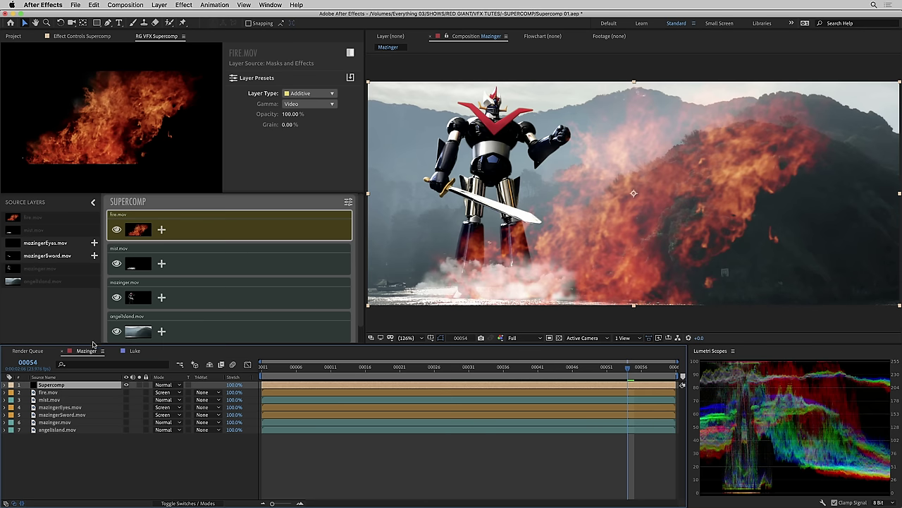
pyautogui.click(197, 222)
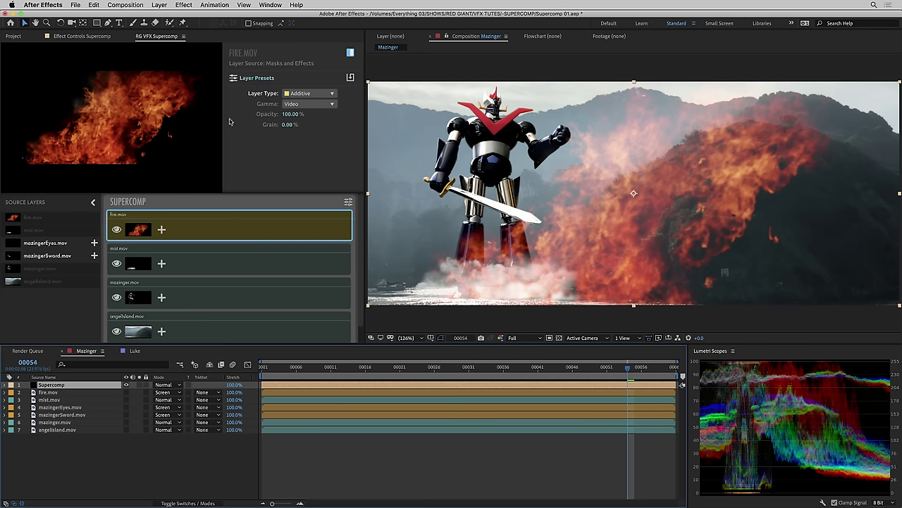
pyautogui.click(303, 96)
pyautogui.click(277, 96)
# - Turn on timeline visibility for the fire.mov, mist.mov, mazinger.mov and angelIsland.mov source layers
pyautogui.click(74, 400)
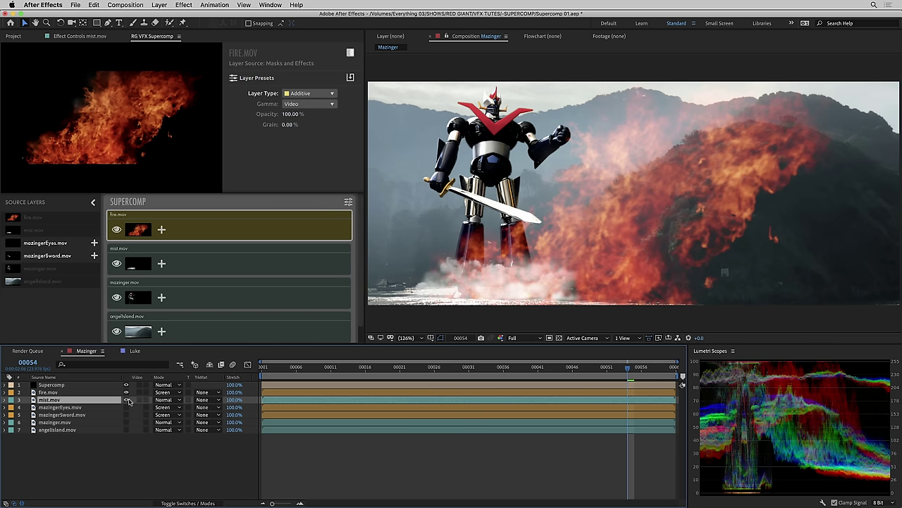
pyautogui.click(126, 399)
pyautogui.moveTo(127, 426); pyautogui.dragTo(126, 420)
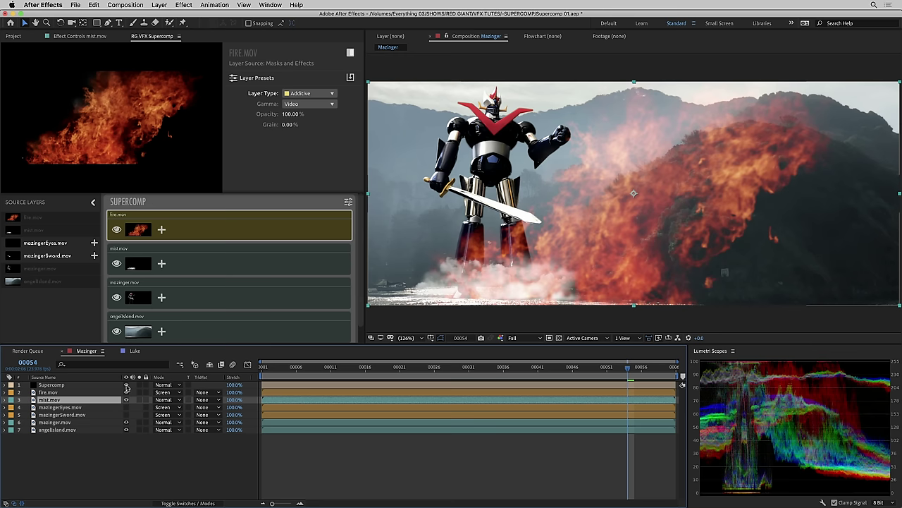
# - Hide the fire.mov and mist.mov layers inside Supercomp
pyautogui.click(13, 36)
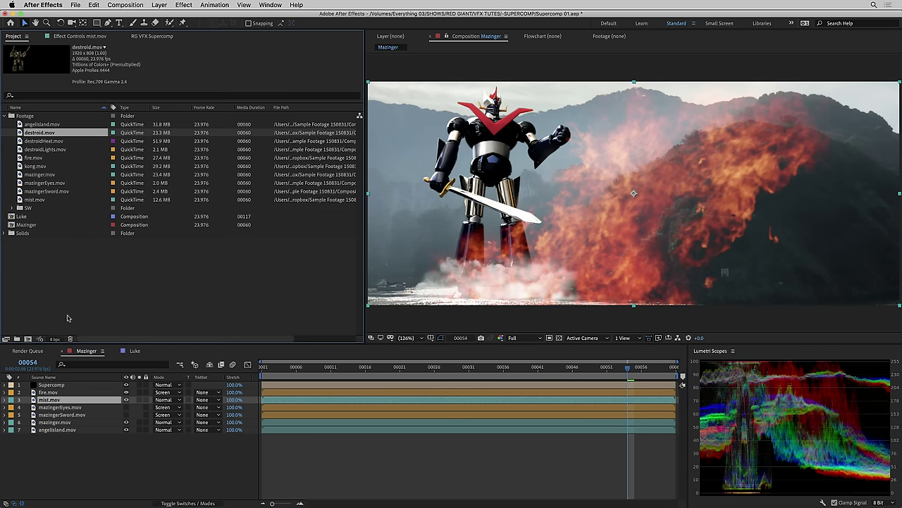
pyautogui.click(152, 36)
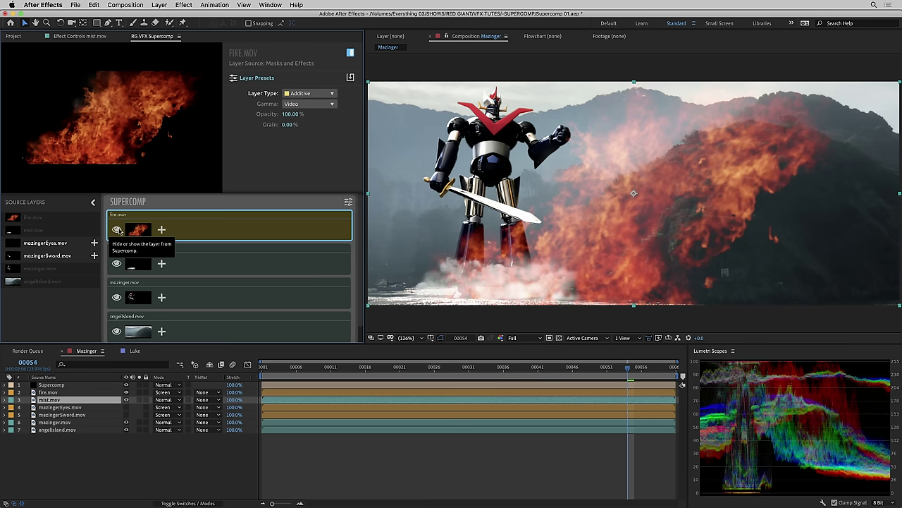
pyautogui.click(117, 230)
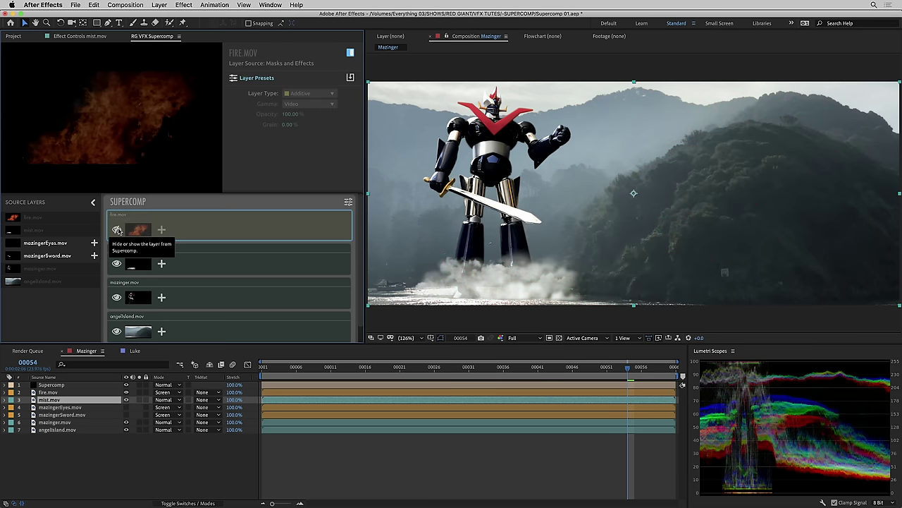
pyautogui.moveTo(127, 392); pyautogui.dragTo(126, 446)
pyautogui.click(128, 449)
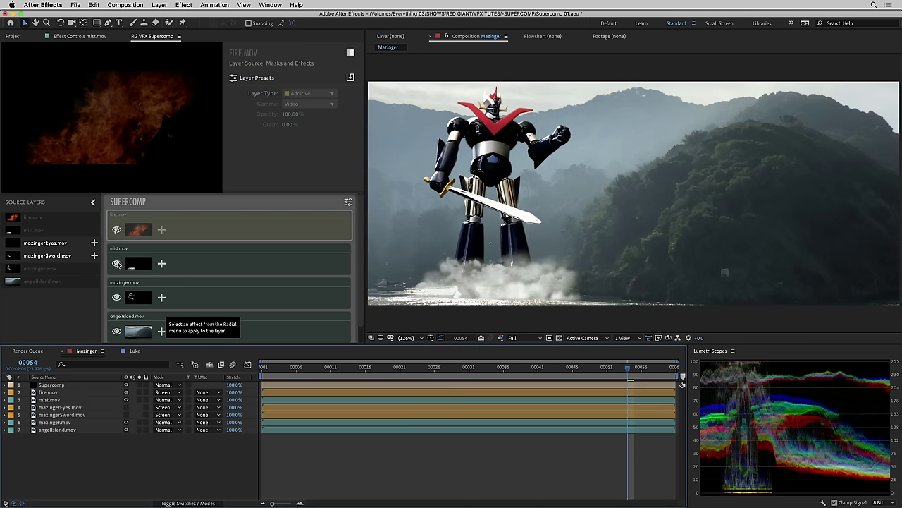
pyautogui.click(117, 264)
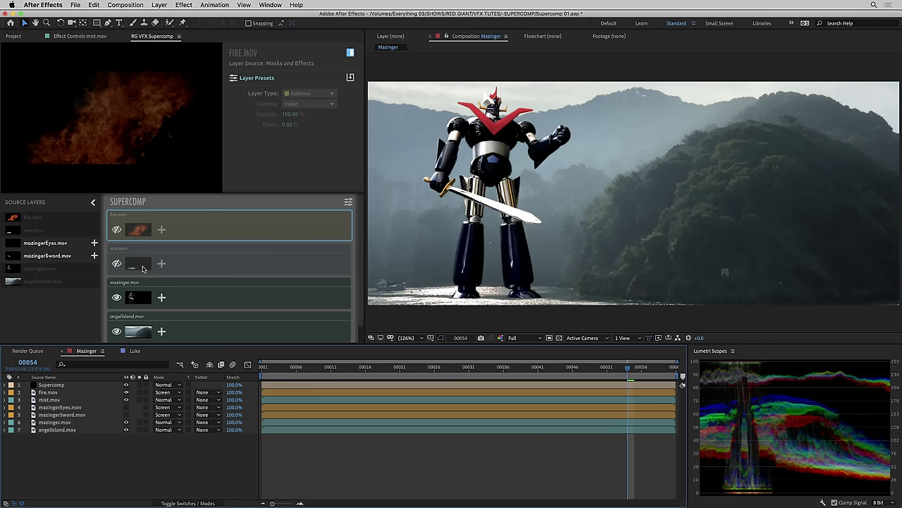
# - Add a Light Wrap effect to mazinger.mov in Supercomp, try its amount at 100%, and set it to 54%
pyautogui.click(300, 299)
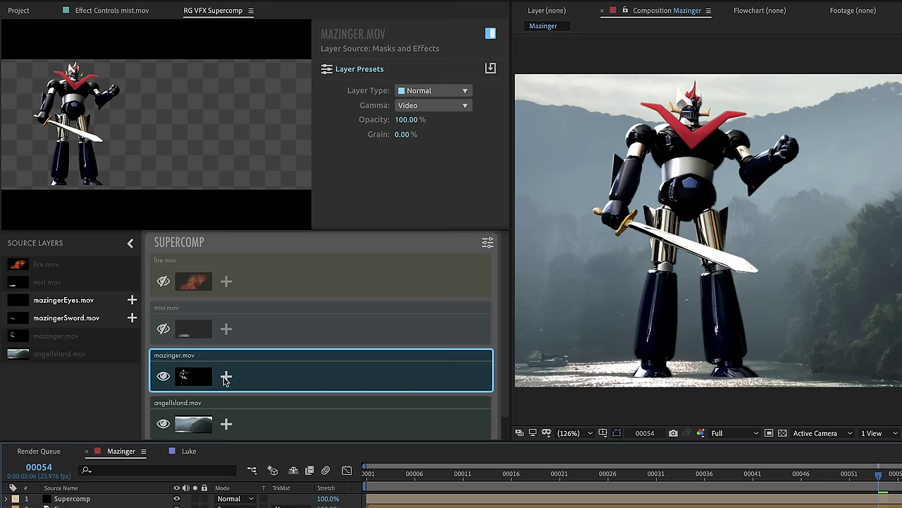
pyautogui.click(162, 298)
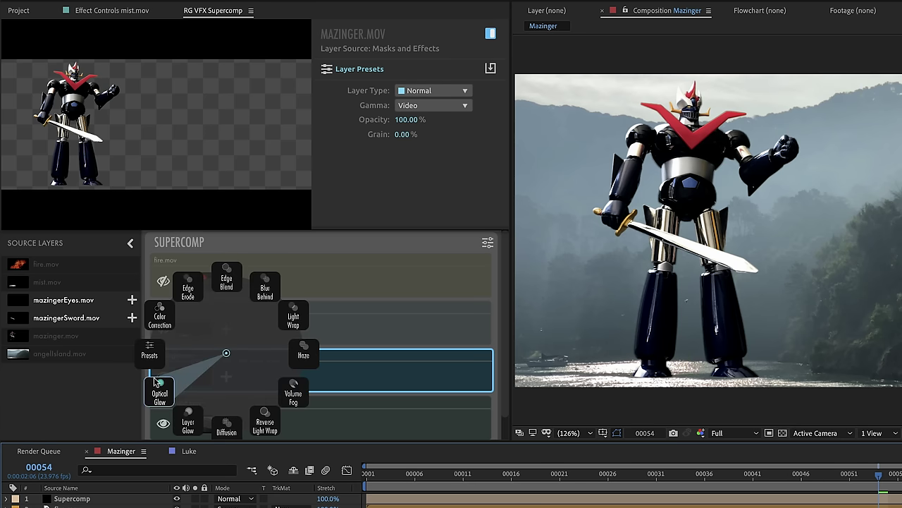
pyautogui.click(297, 320)
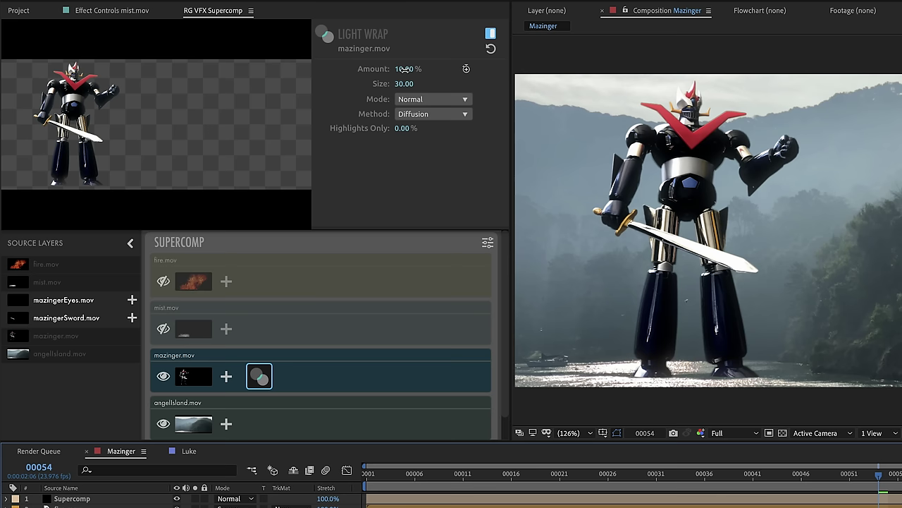
pyautogui.moveTo(402, 68); pyautogui.dragTo(465, 69)
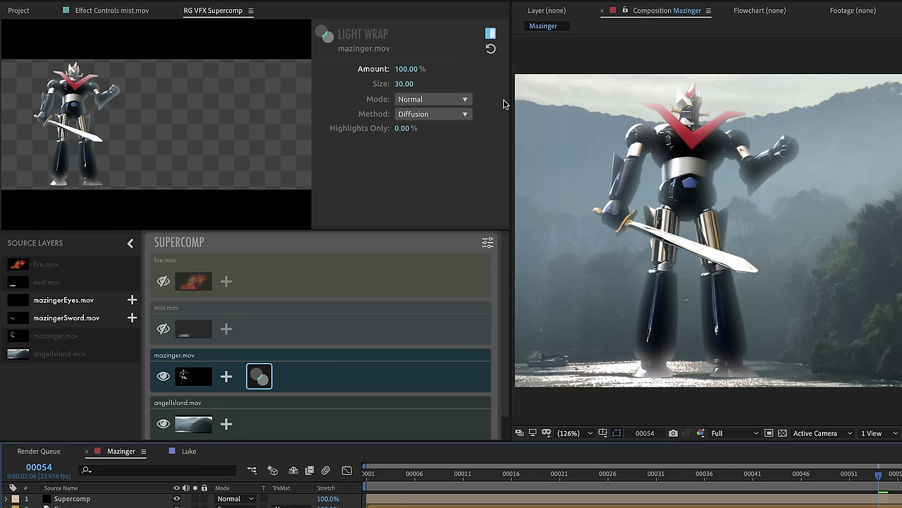
pyautogui.moveTo(409, 68); pyautogui.dragTo(391, 68)
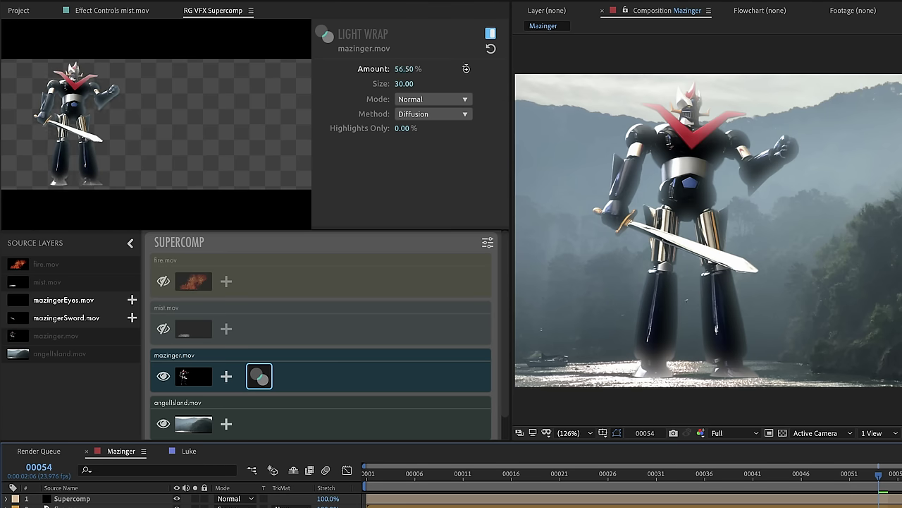
# - Examine the light wrap along the robot's edges up close in the composition view
pyautogui.scroll(4, 846, 278)
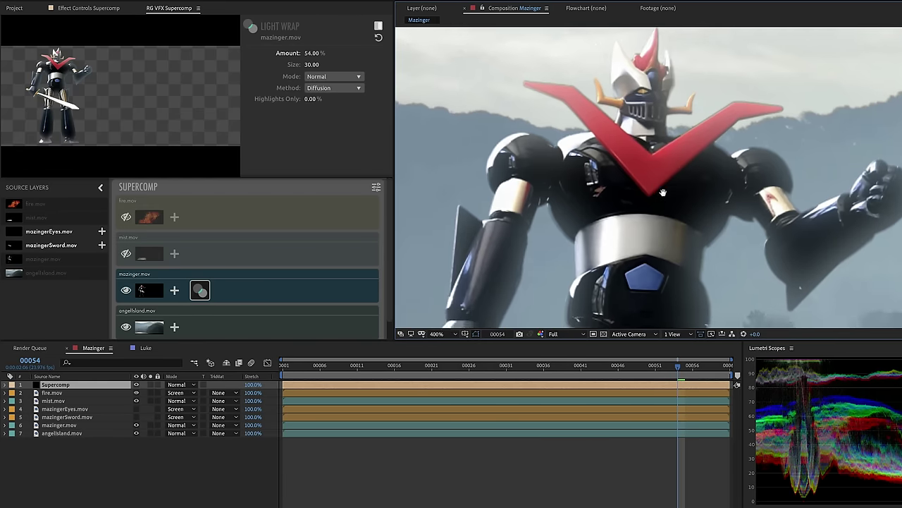
pyautogui.moveTo(654, 216); pyautogui.dragTo(654, 148)
pyautogui.moveTo(706, 204); pyautogui.dragTo(626, 236)
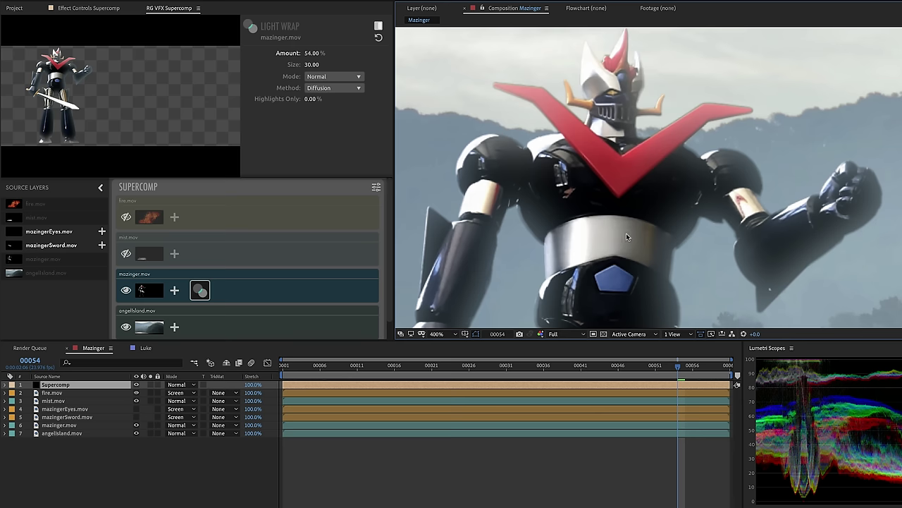
pyautogui.press(',')
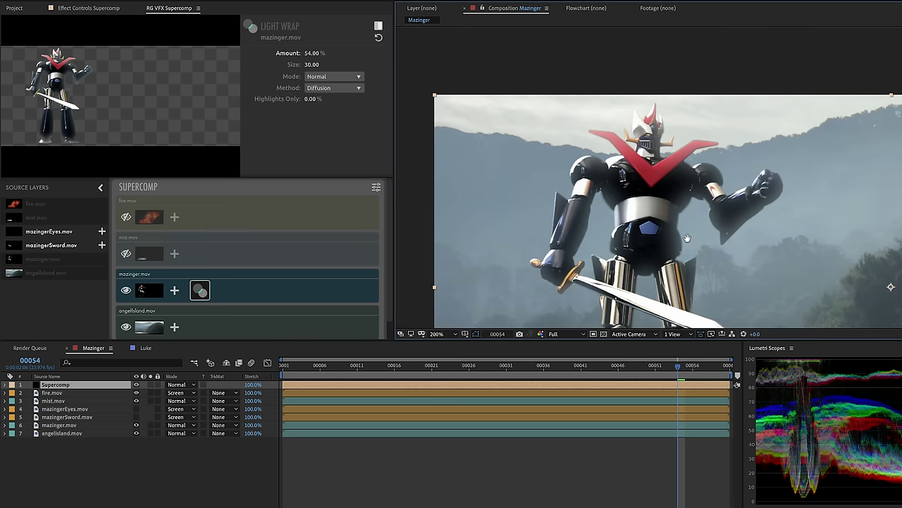
pyautogui.moveTo(687, 238); pyautogui.dragTo(655, 166)
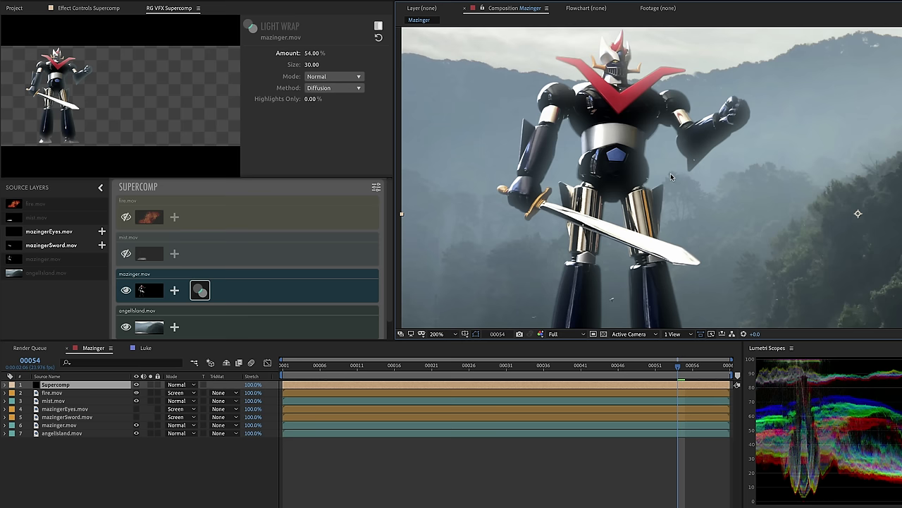
# - Create an orange solid 200 px high at the full 1920 px composition width
pyautogui.hotkey('ctrl', 'y')
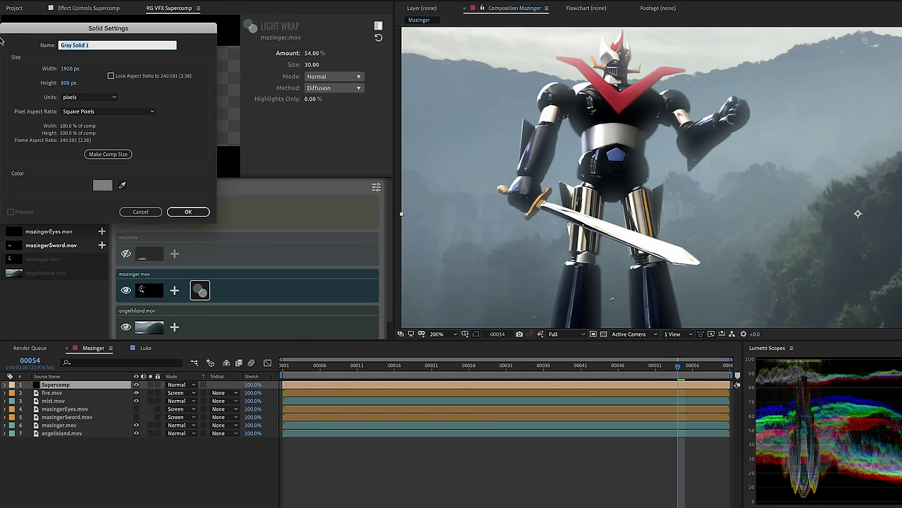
pyautogui.click(102, 185)
pyautogui.click(20, 47)
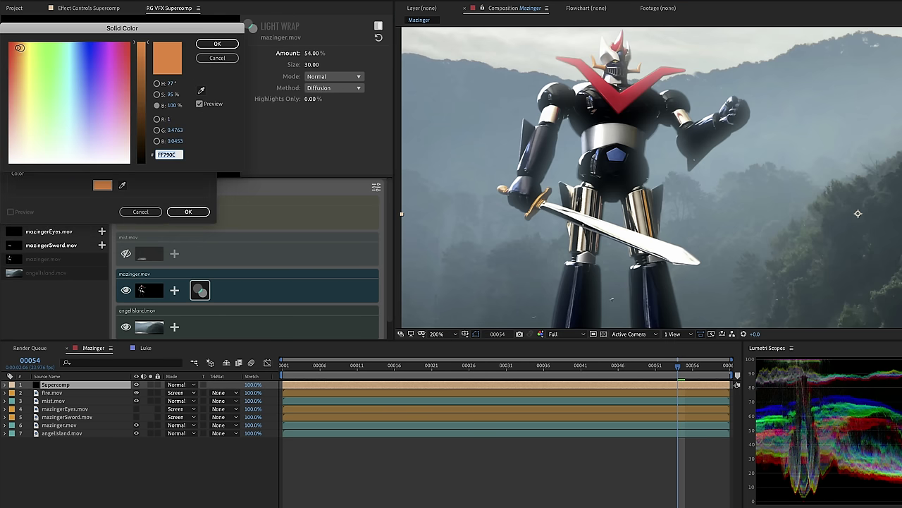
pyautogui.click(218, 43)
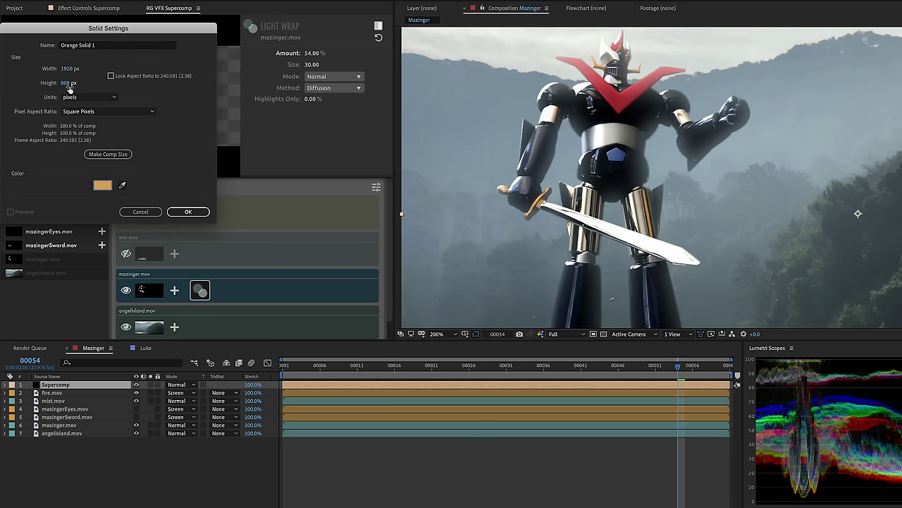
pyautogui.click(67, 83)
pyautogui.write('200')
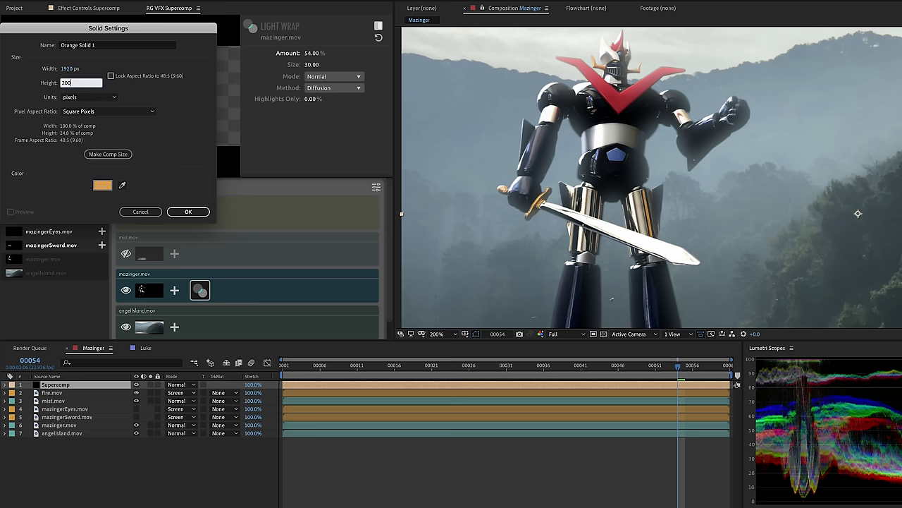
pyautogui.press('Return')
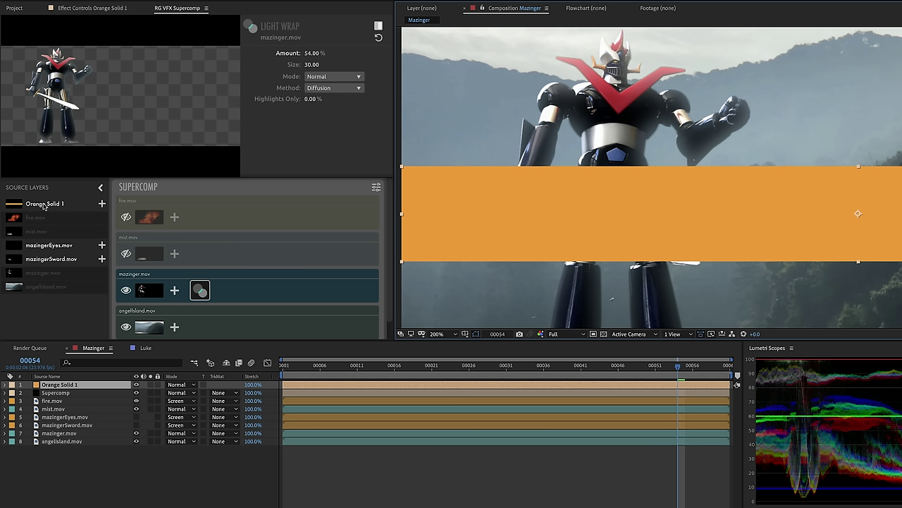
# - Add Orange Solid 1 to Supercomp and place it between mazinger.mov and angelIsland.mov
pyautogui.moveTo(39, 207); pyautogui.dragTo(177, 297)
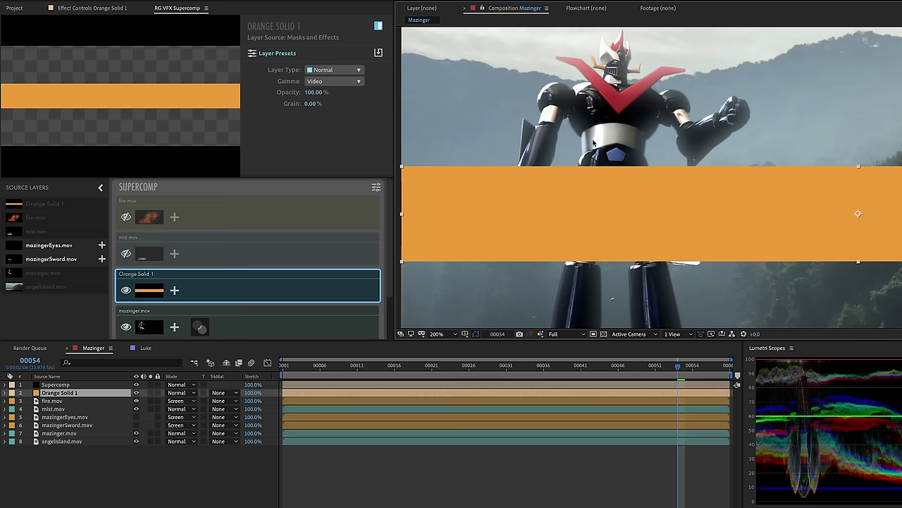
pyautogui.click(571, 148)
pyautogui.scroll(-2, 208, 282)
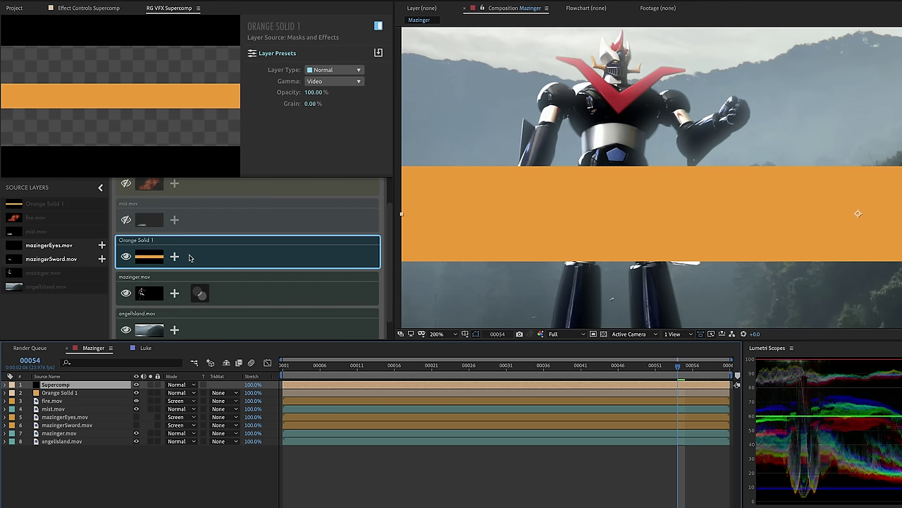
pyautogui.moveTo(178, 245); pyautogui.dragTo(189, 297)
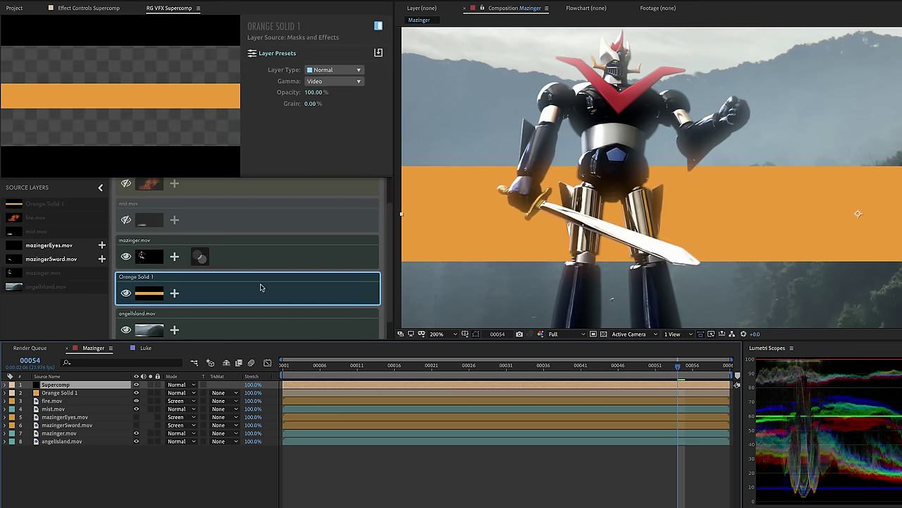
# - Reposition the orange solid up and down behind the robot to test how the light wrap responds, ending around waist height
pyautogui.press('.')
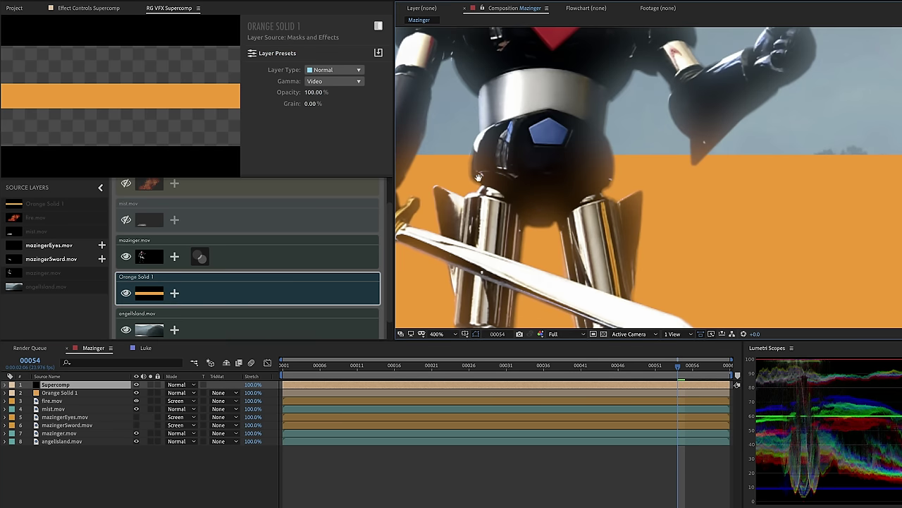
pyautogui.hscroll(-5, 494, 191)
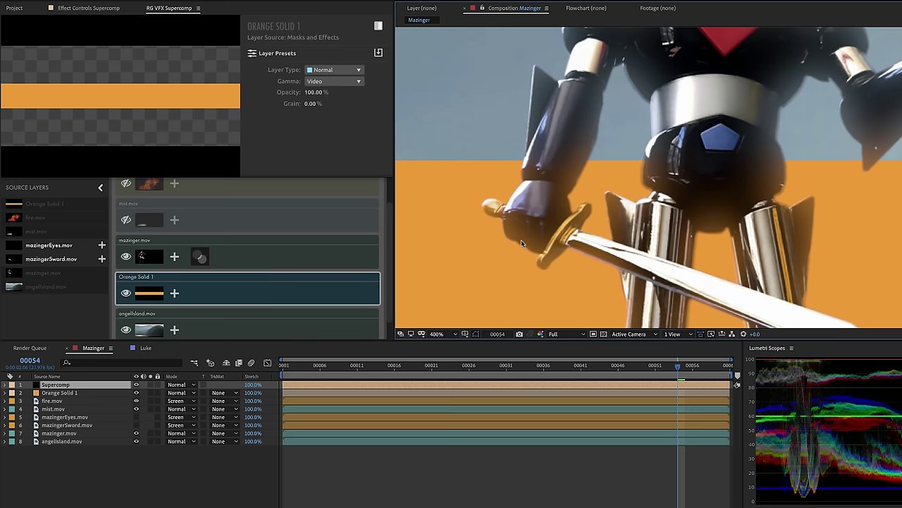
pyautogui.hscroll(4, 808, 178)
pyautogui.scroll(2, 808, 177)
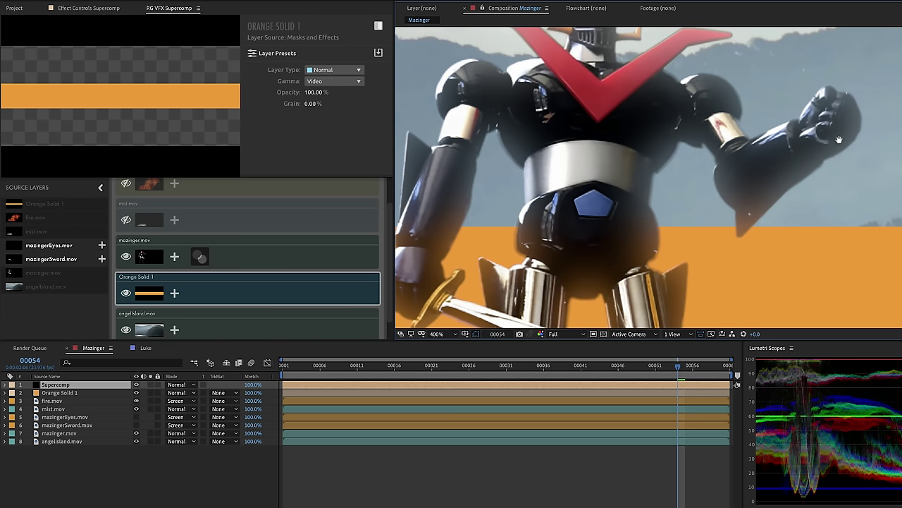
pyautogui.hotkey('ctrl', 'Down')
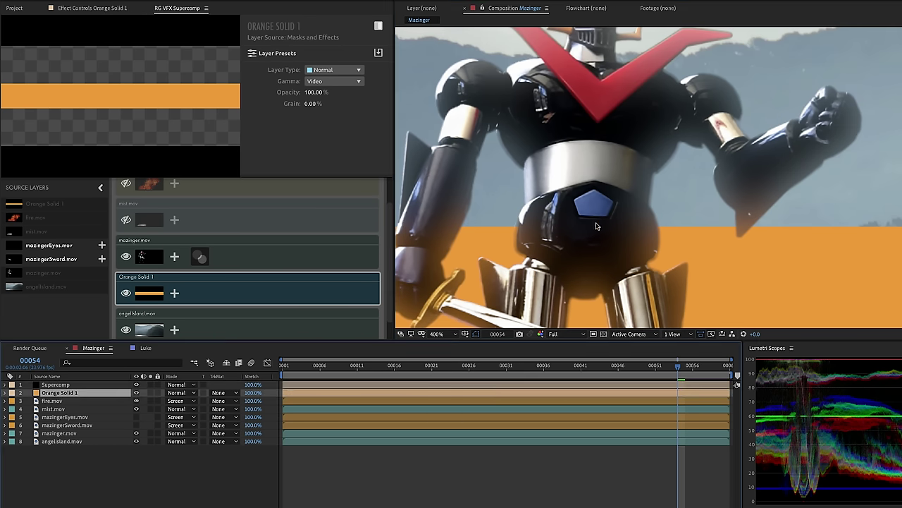
pyautogui.scroll(-2, 586, 228)
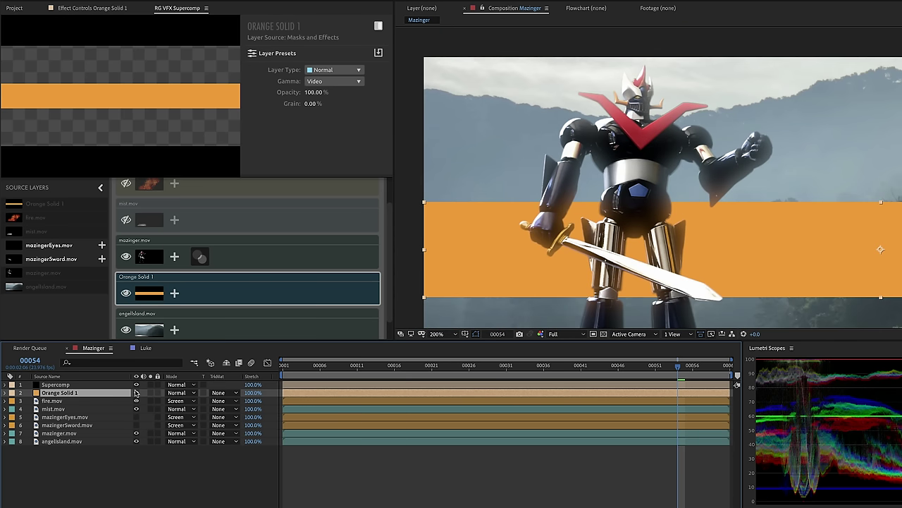
pyautogui.hotkey('ctrl', 'shift', 'h')
pyautogui.hotkey('ctrl', 'shift', 'h')
pyautogui.moveTo(462, 240); pyautogui.dragTo(528, 176)
pyautogui.moveTo(516, 127); pyautogui.dragTo(504, 204)
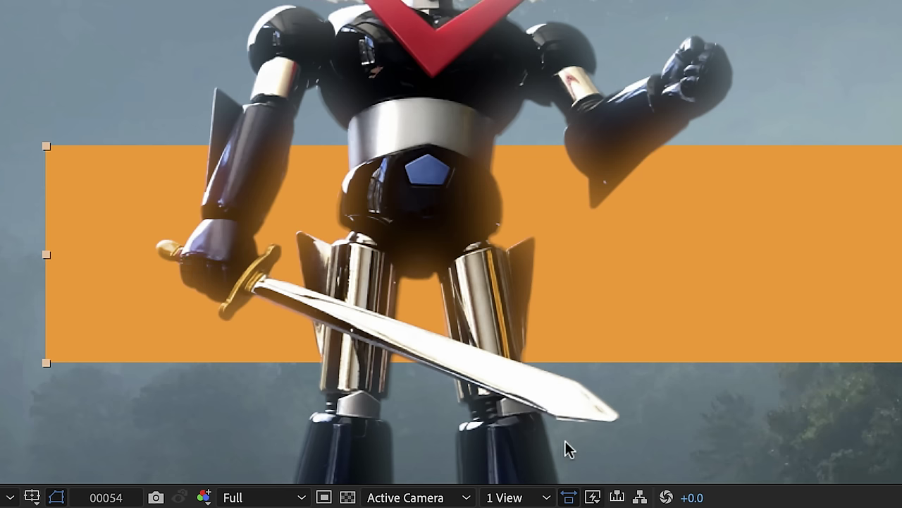
pyautogui.moveTo(649, 275); pyautogui.dragTo(651, 402)
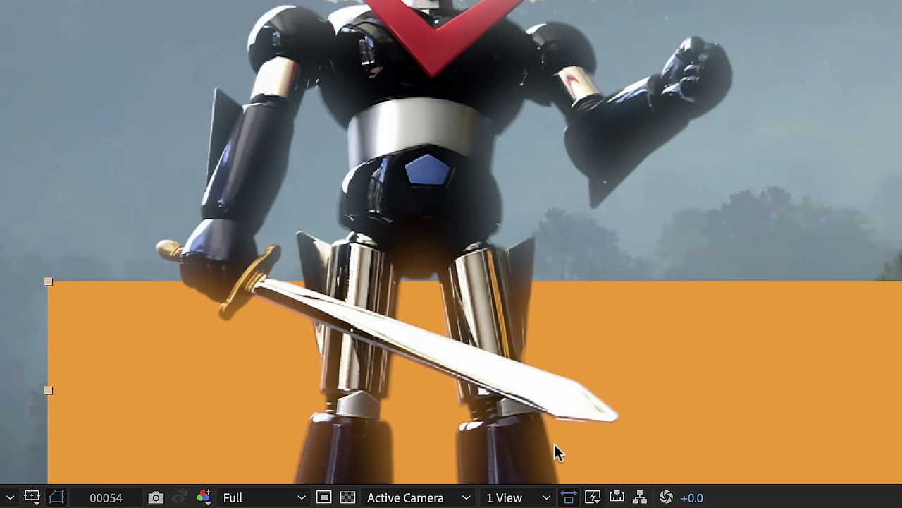
pyautogui.press('space')
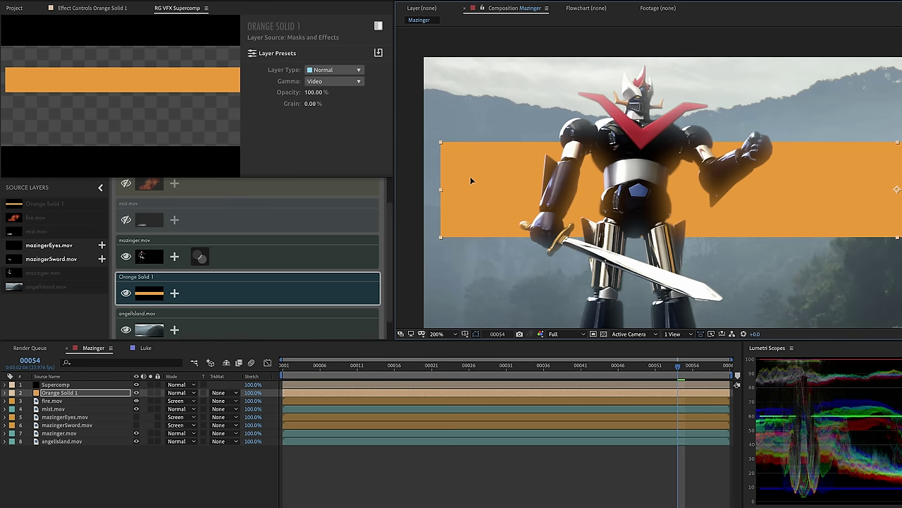
pyautogui.moveTo(469, 181); pyautogui.dragTo(460, 195)
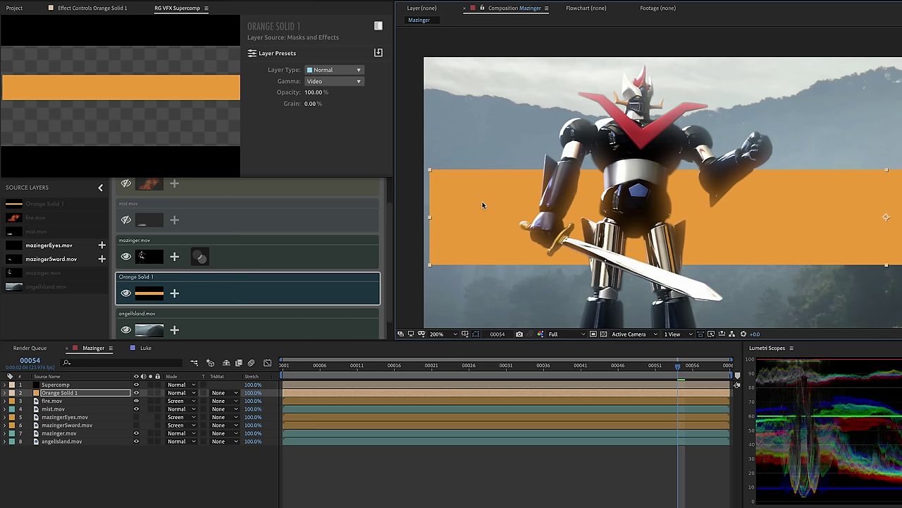
# - Hide Orange Solid 1 in Supercomp and set the size of mazinger.mov's Light Wrap to 37.40
pyautogui.click(126, 293)
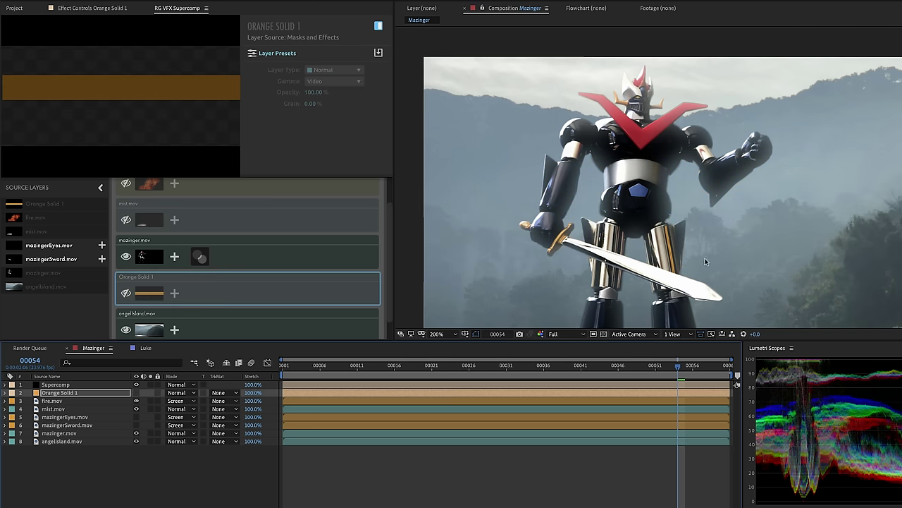
pyautogui.click(224, 259)
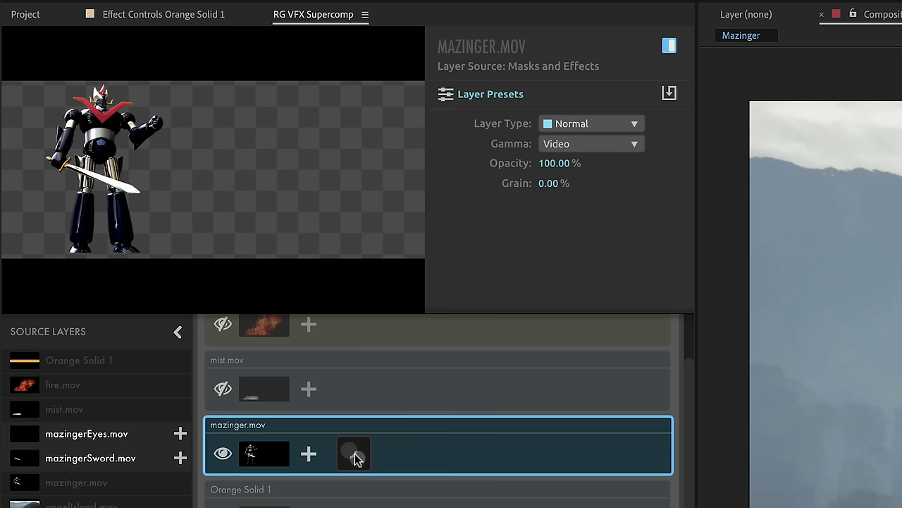
pyautogui.click(355, 453)
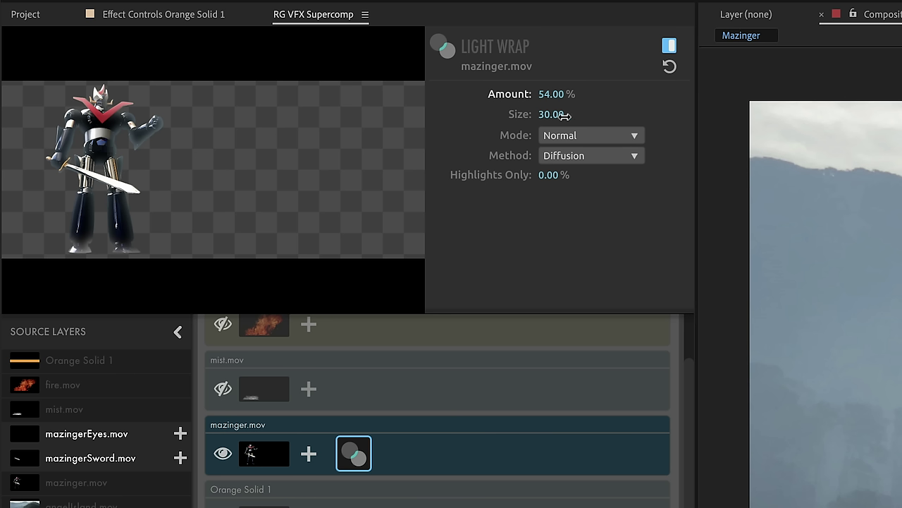
pyautogui.moveTo(551, 115); pyautogui.dragTo(638, 115)
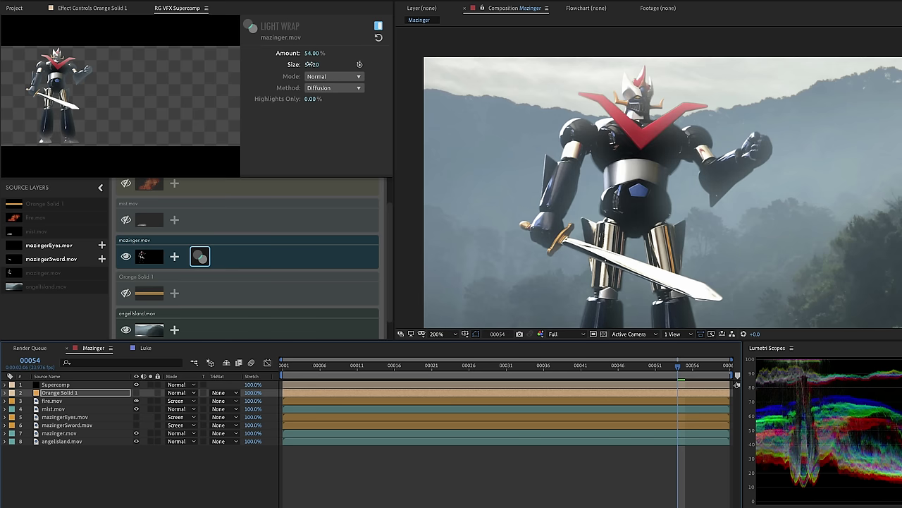
pyautogui.moveTo(359, 64); pyautogui.dragTo(310, 67)
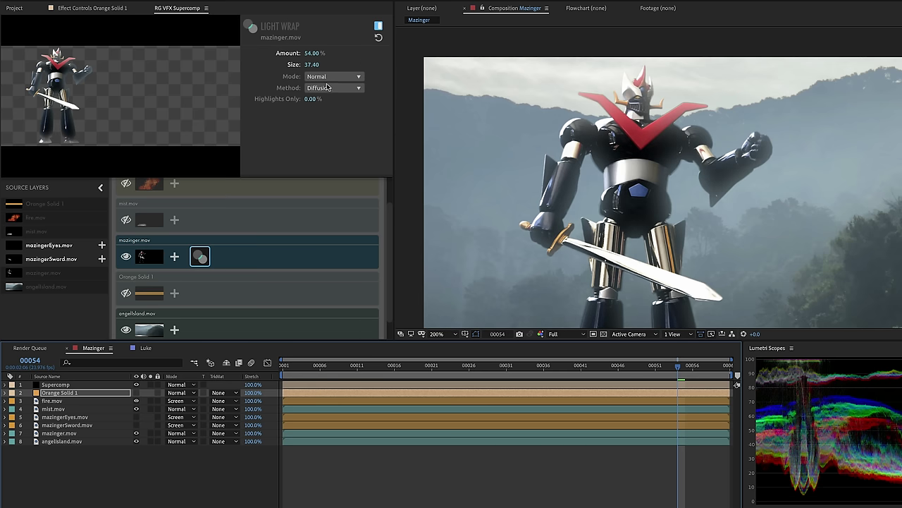
# - Try the Color mode on mazinger.mov's Light Wrap and return it to Normal
pyautogui.click(327, 78)
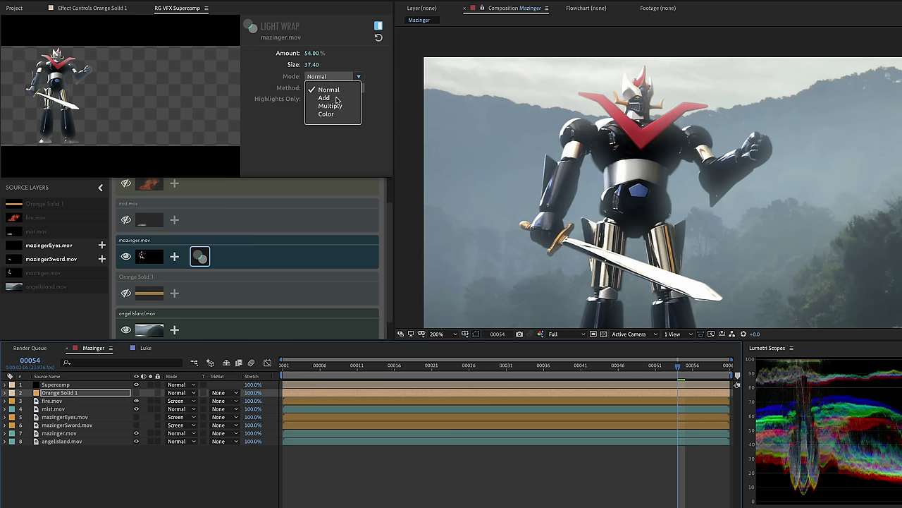
pyautogui.click(277, 86)
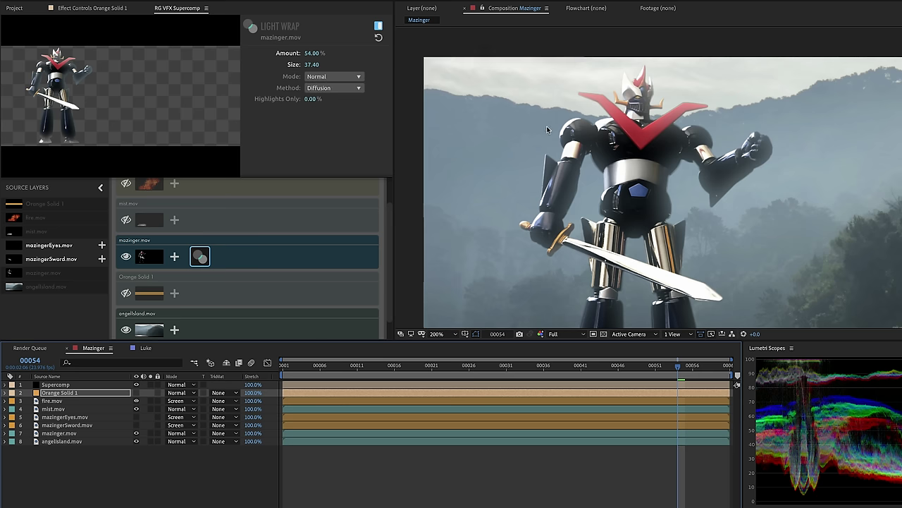
pyautogui.click(334, 76)
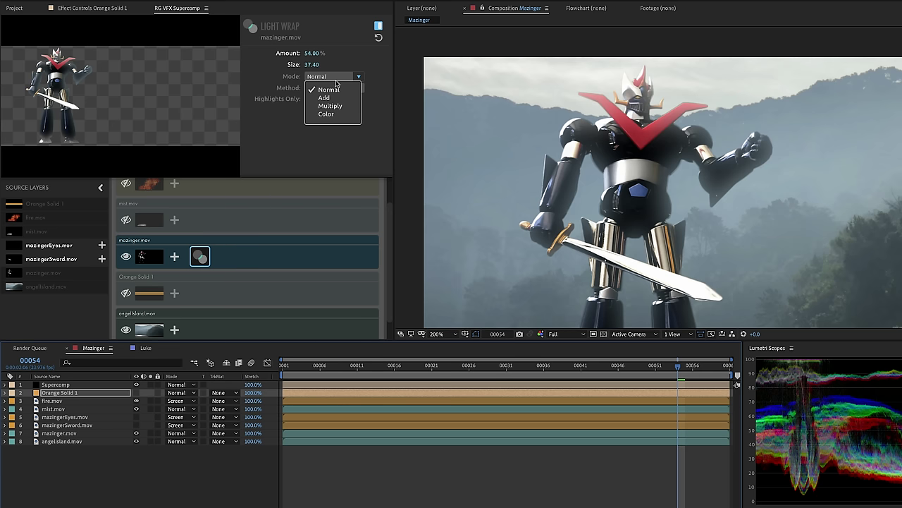
pyautogui.click(325, 113)
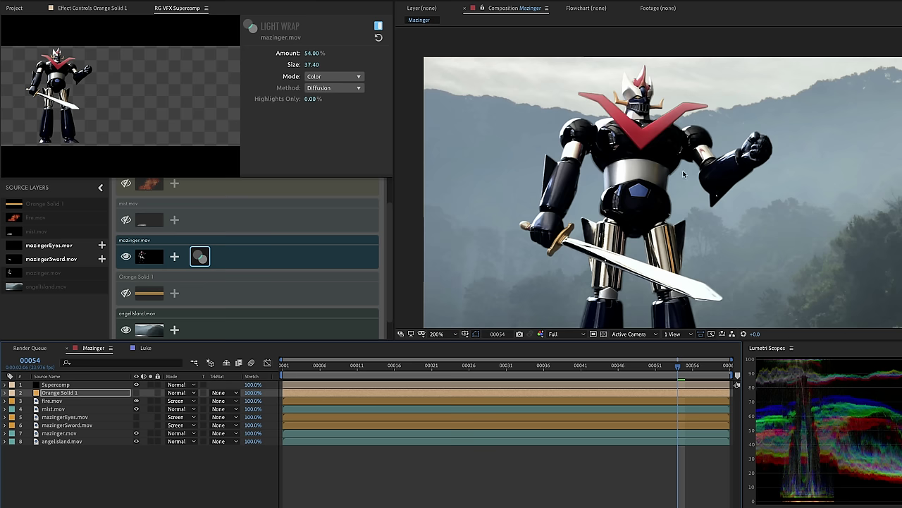
pyautogui.click(331, 76)
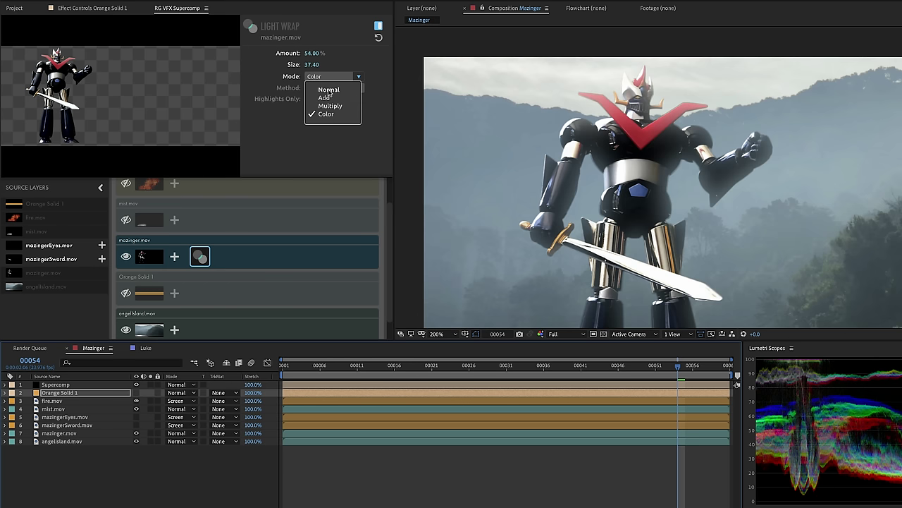
pyautogui.click(329, 91)
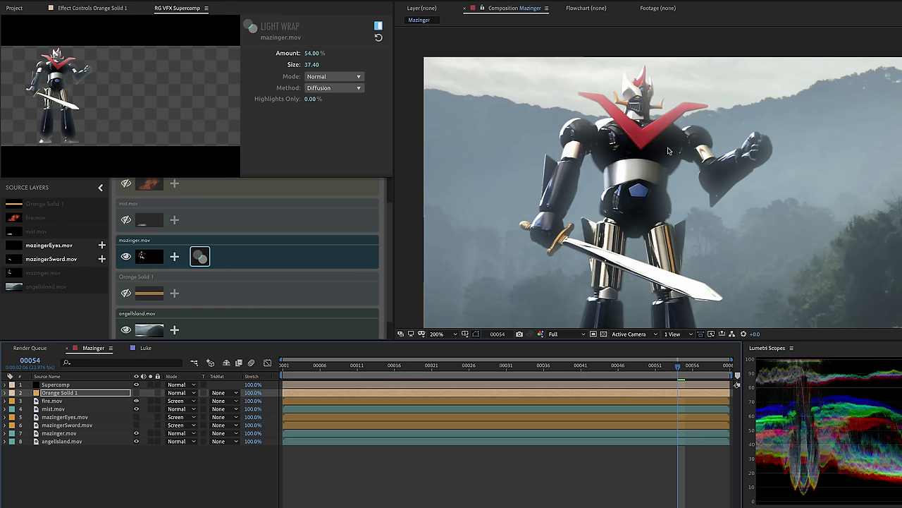
# - Look over the Light Wrap method options and the Luke composition's shot, and return to the Mazinger composition
pyautogui.click(327, 89)
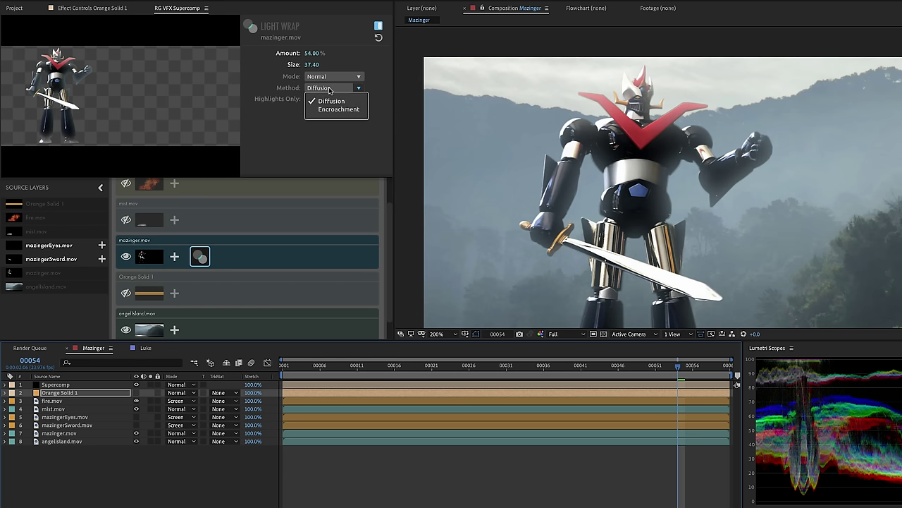
pyautogui.click(308, 95)
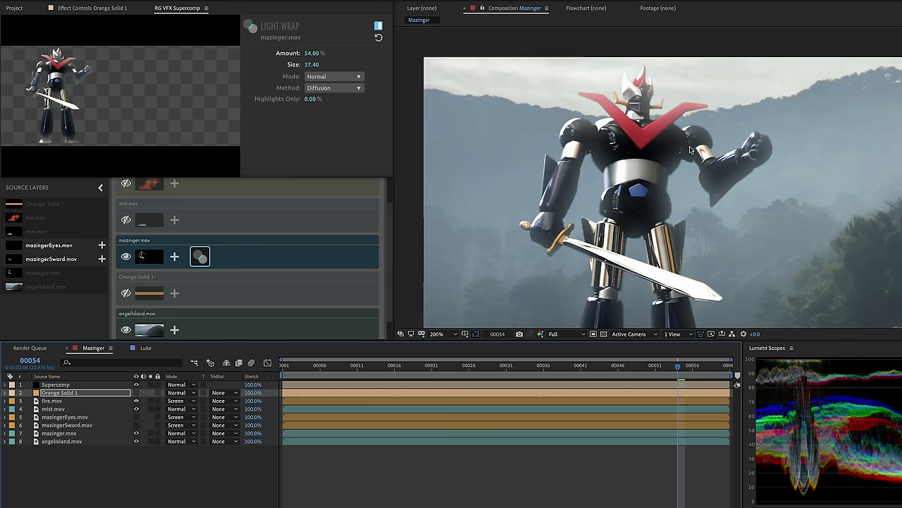
pyautogui.click(141, 348)
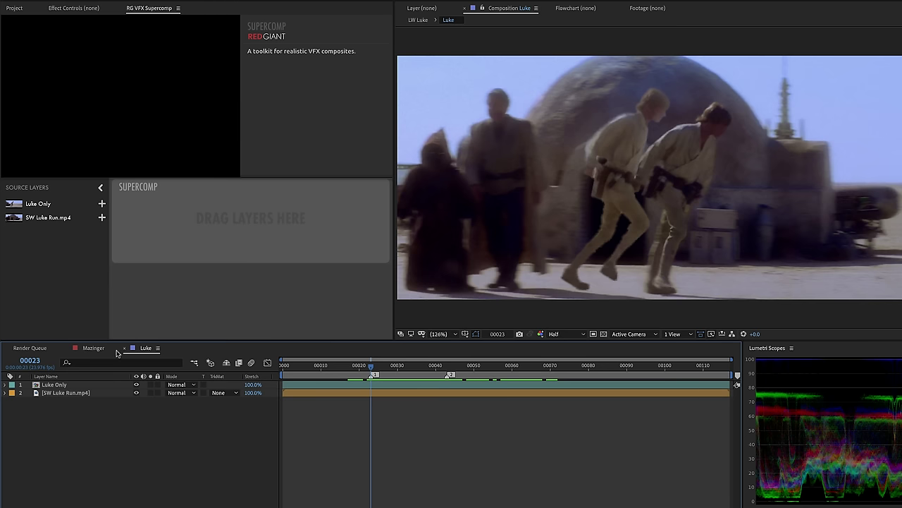
pyautogui.click(92, 349)
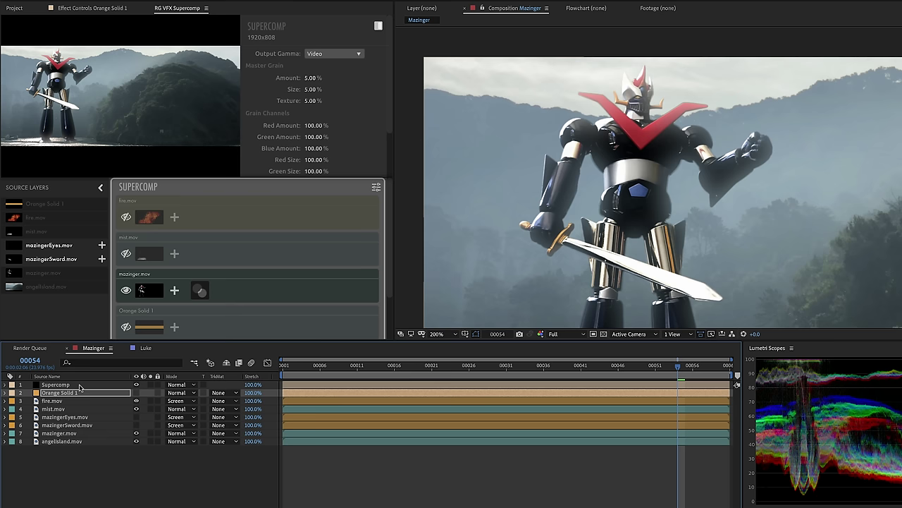
# - Set the method of mazinger.mov's Light Wrap to Encroachment
pyautogui.click(198, 288)
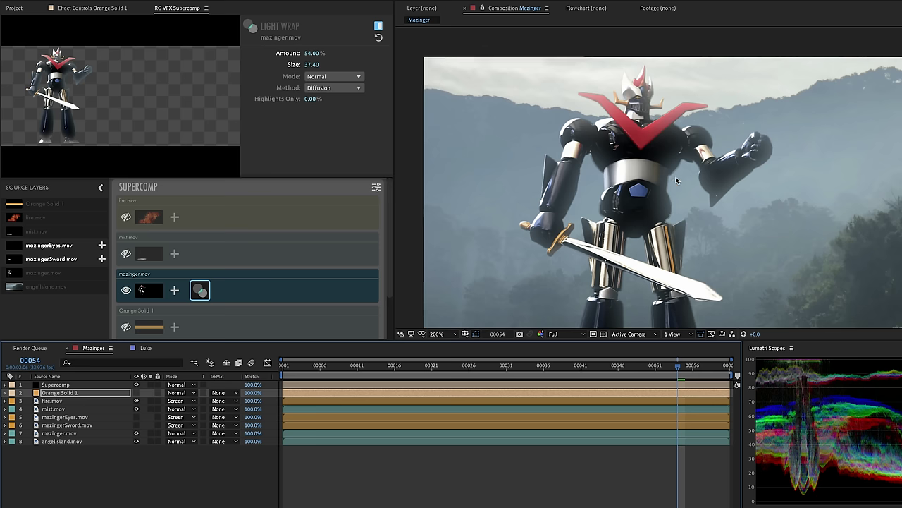
pyautogui.click(361, 87)
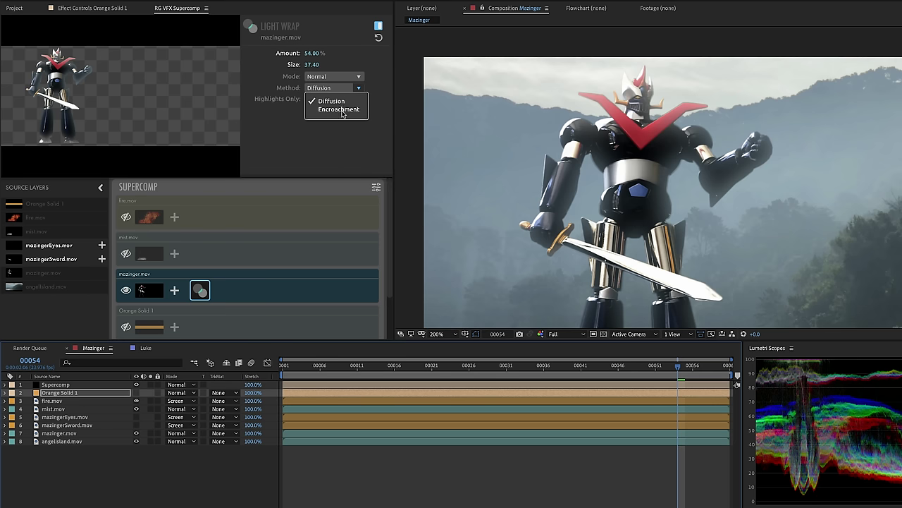
pyautogui.click(343, 109)
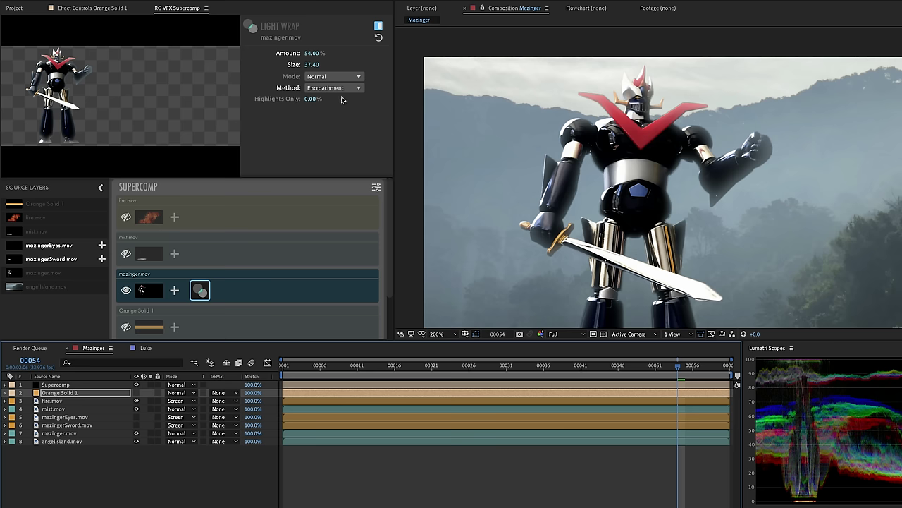
# - Set the amount of mazinger.mov's Light Wrap to 86.20% and inspect the robot's edges up close and at full view
pyautogui.moveTo(313, 53); pyautogui.dragTo(359, 52)
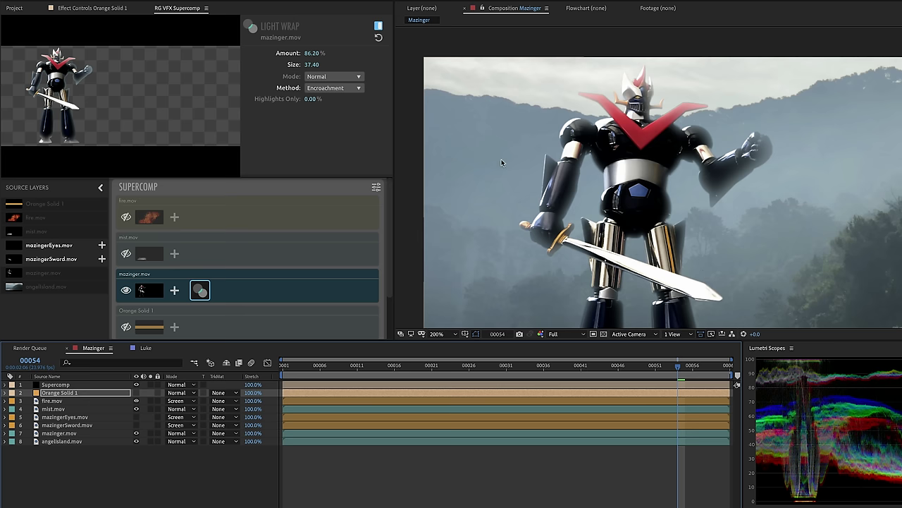
pyautogui.scroll(-1, 632, 232)
pyautogui.scroll(1, 632, 231)
pyautogui.scroll(-1, 632, 231)
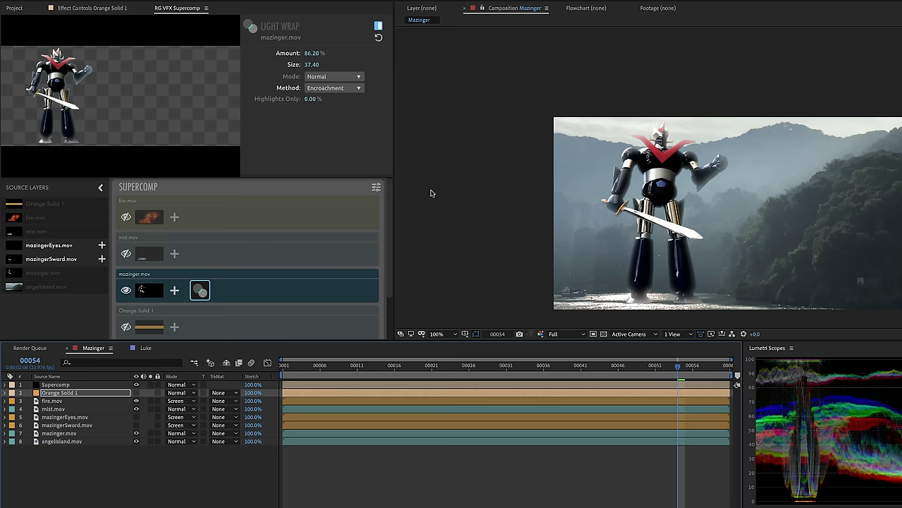
pyautogui.click(677, 239)
pyautogui.scroll(1, 677, 239)
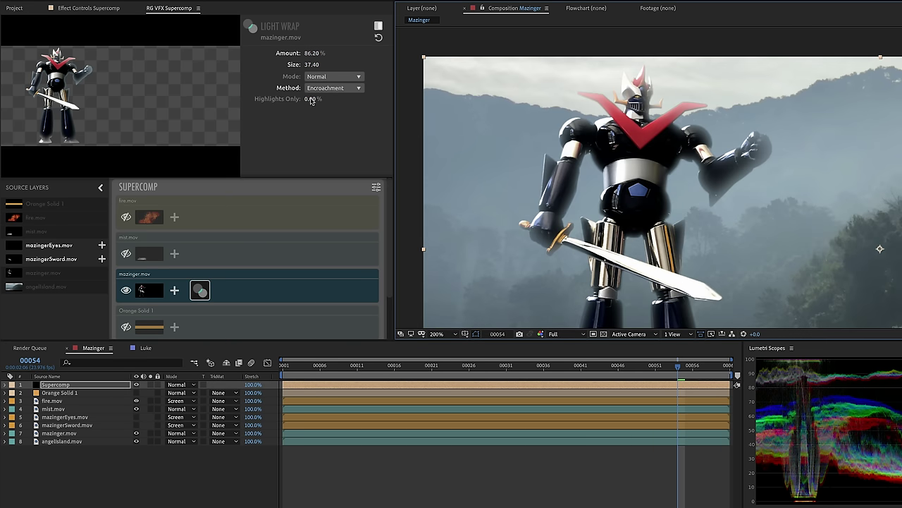
# - Try Highlights Only values of 46.50% and 66.80% on mazinger.mov's Light Wrap with an enlarged preview, and return it to 0%
pyautogui.moveTo(310, 101); pyautogui.dragTo(331, 100)
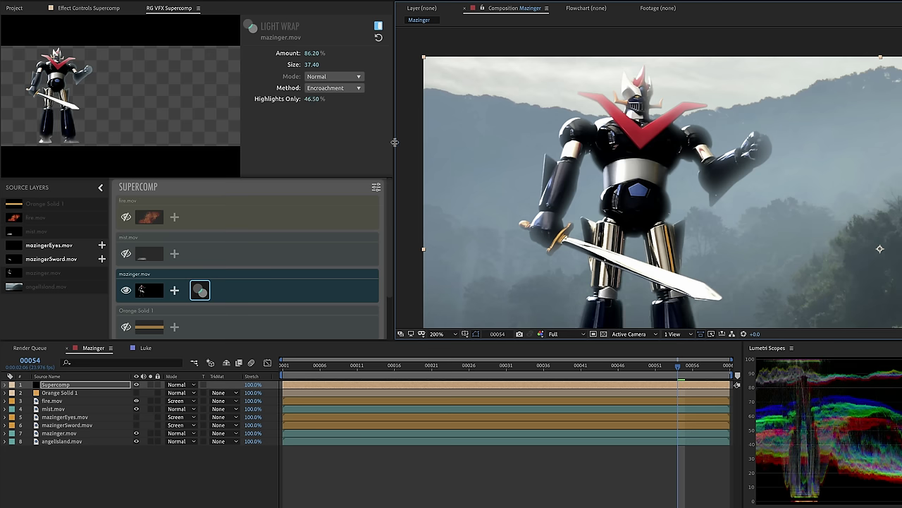
pyautogui.moveTo(394, 145); pyautogui.dragTo(561, 139)
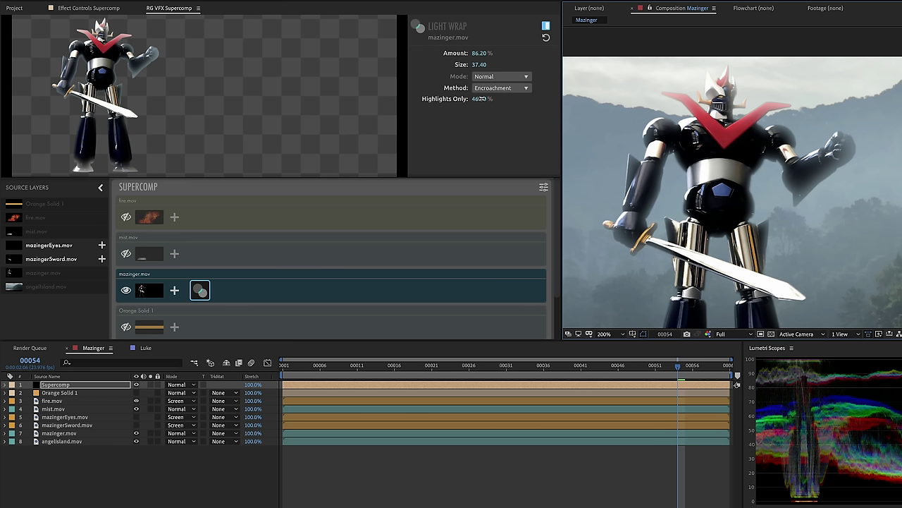
pyautogui.moveTo(482, 99)
pyautogui.mouseDown()
pyautogui.moveTo(505, 99)
pyautogui.moveTo(477, 99)
pyautogui.mouseUp()
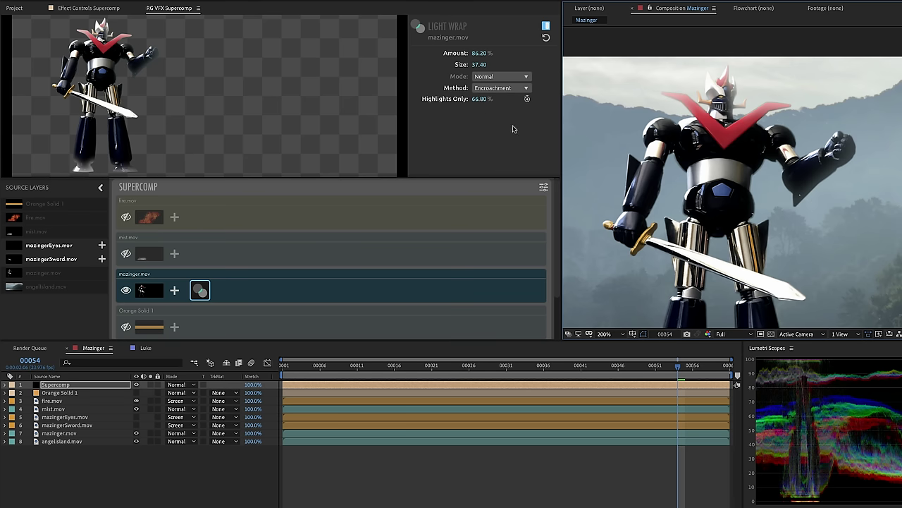
pyautogui.click(479, 99)
pyautogui.write('0')
pyautogui.press('Return')
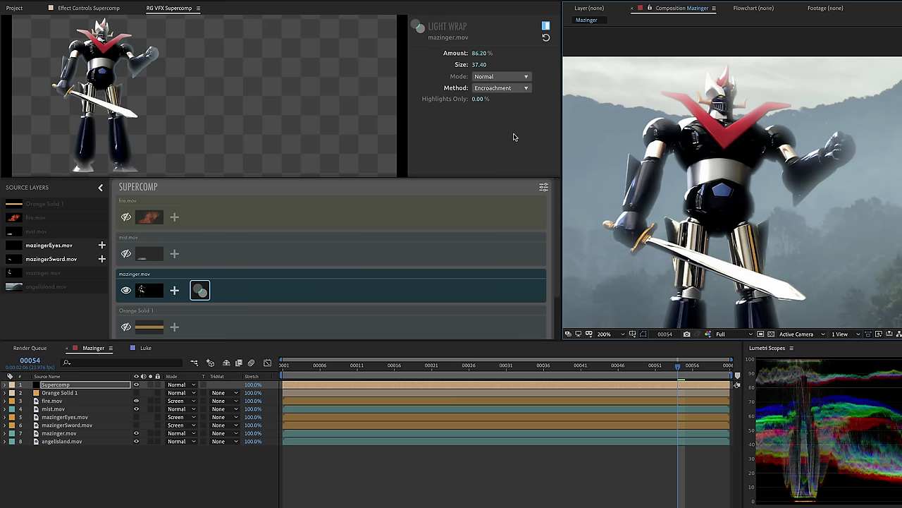
pyautogui.moveTo(562, 126); pyautogui.dragTo(364, 149)
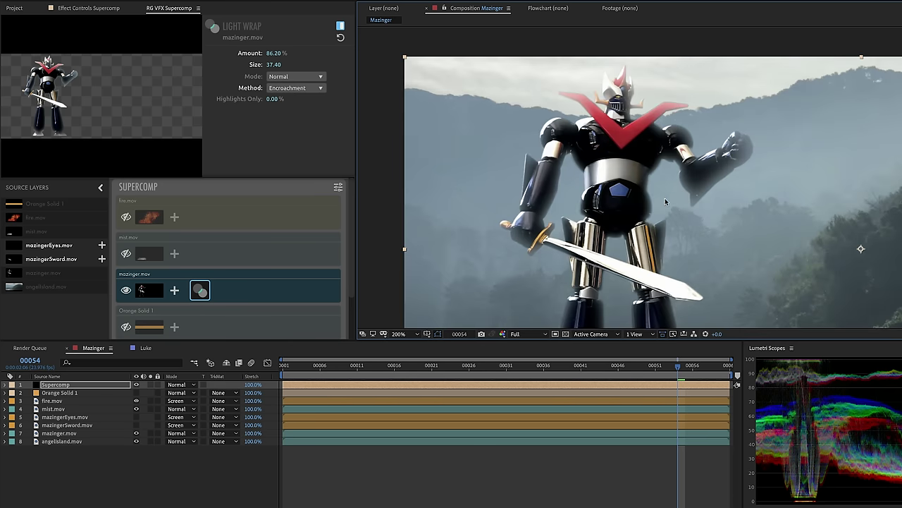
# - Set the amount of mazinger.mov's Light Wrap to 15% and fit the whole composition in view
pyautogui.moveTo(707, 236); pyautogui.dragTo(642, 191)
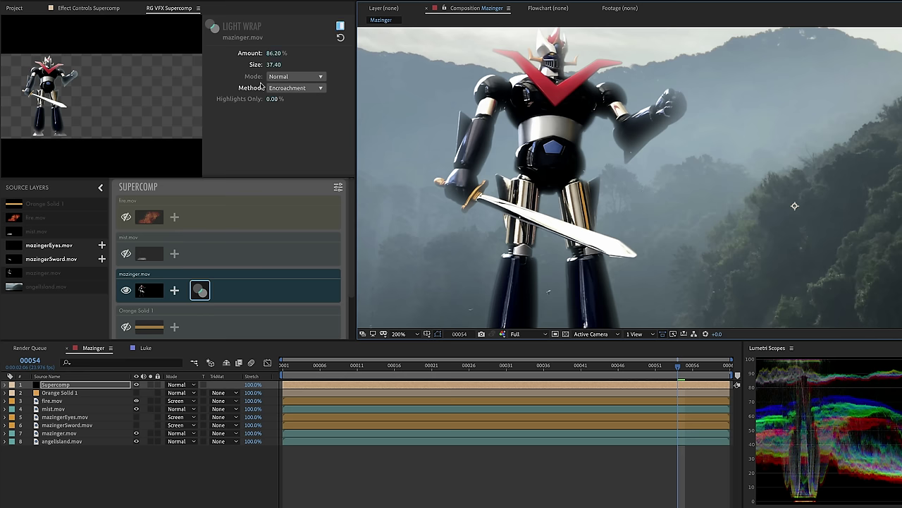
pyautogui.click(274, 53)
pyautogui.write('15')
pyautogui.press('Return')
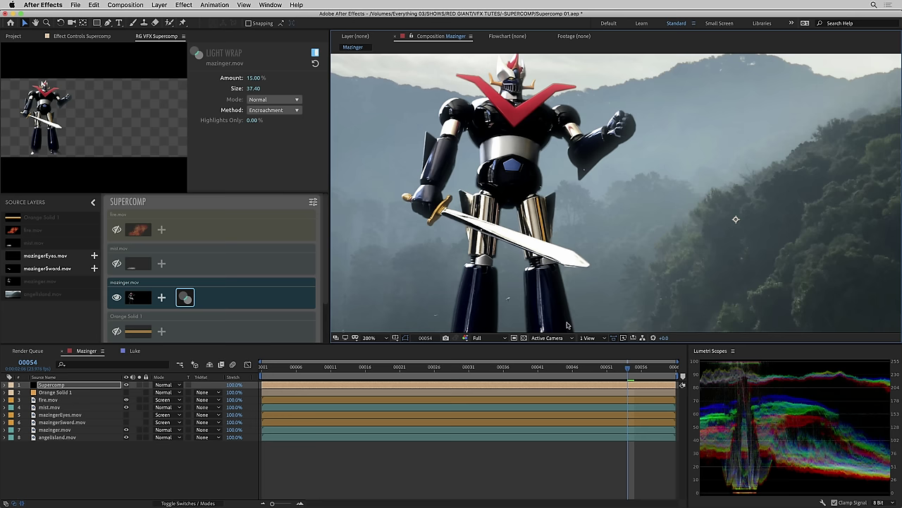
pyautogui.click(369, 337)
pyautogui.click(373, 350)
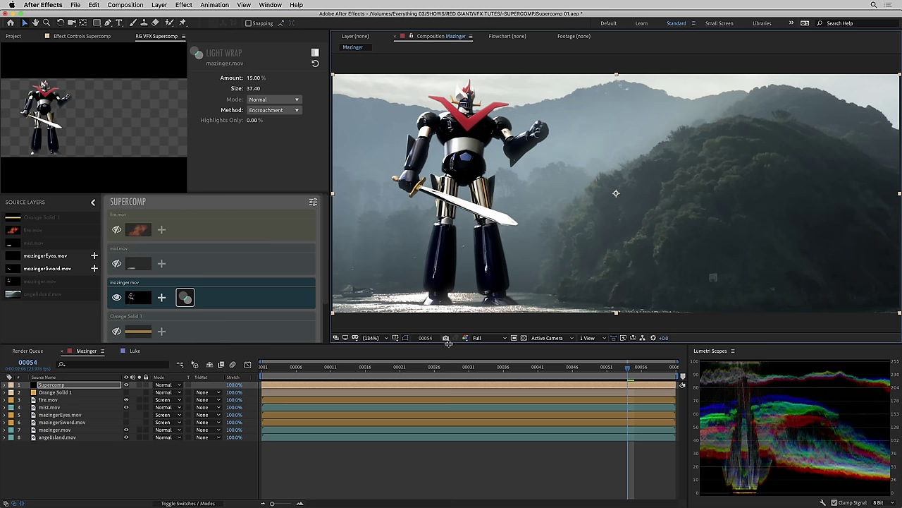
# - Add a Color Correction effect to mazinger.mov and tint its black point to R 0.0996, G 0.1244, B 0.1424
pyautogui.click(162, 298)
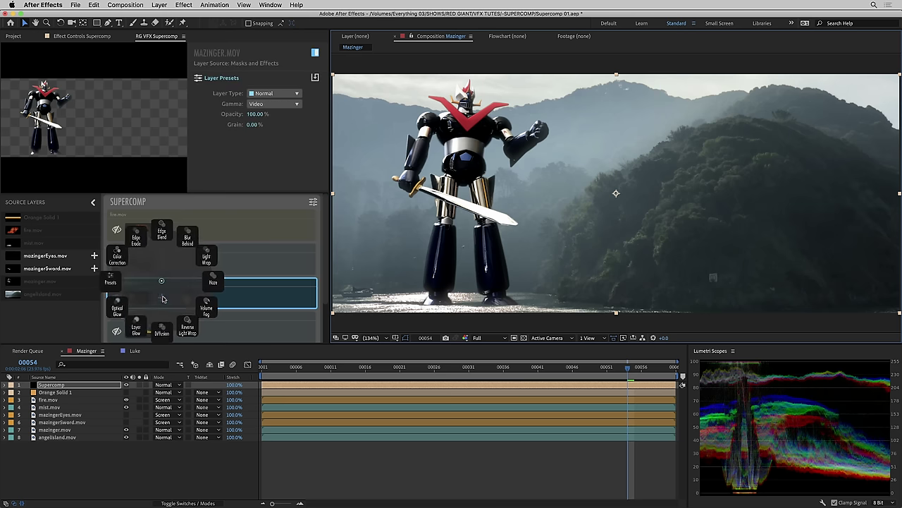
pyautogui.click(115, 261)
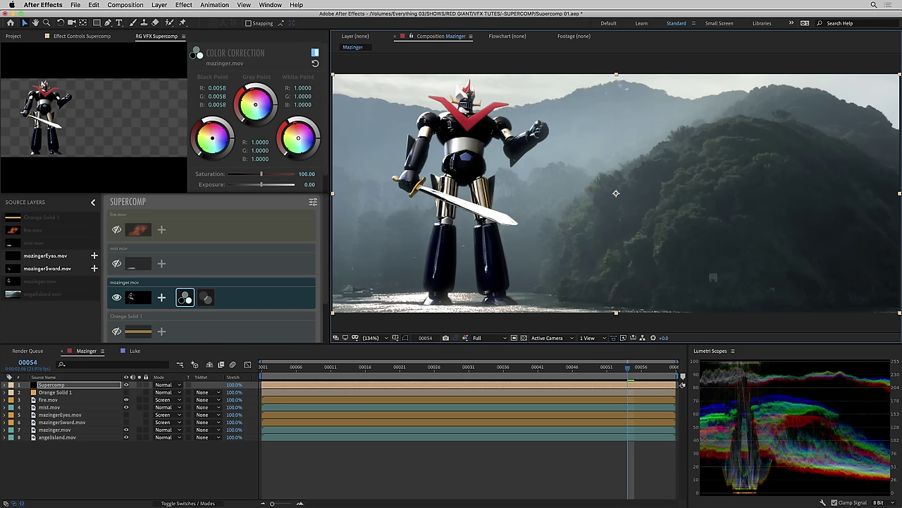
pyautogui.moveTo(232, 144); pyautogui.dragTo(232, 137)
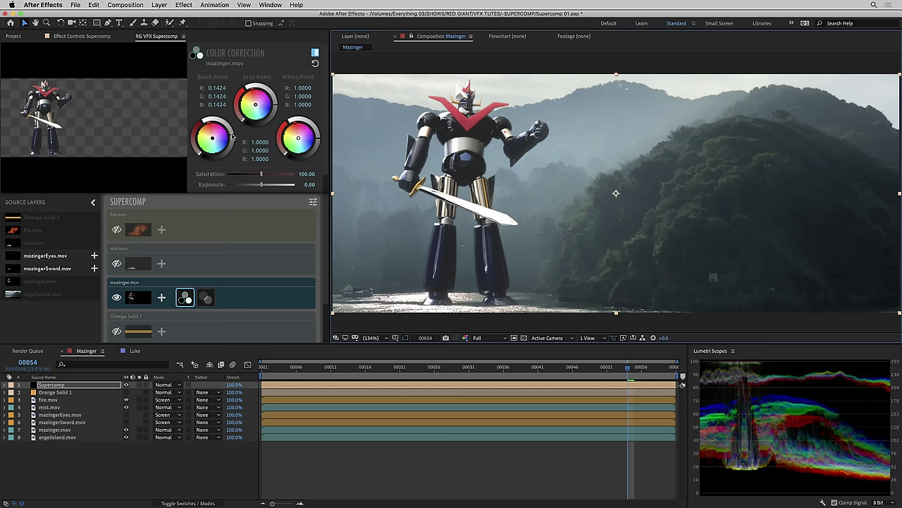
pyautogui.moveTo(213, 139); pyautogui.dragTo(219, 148)
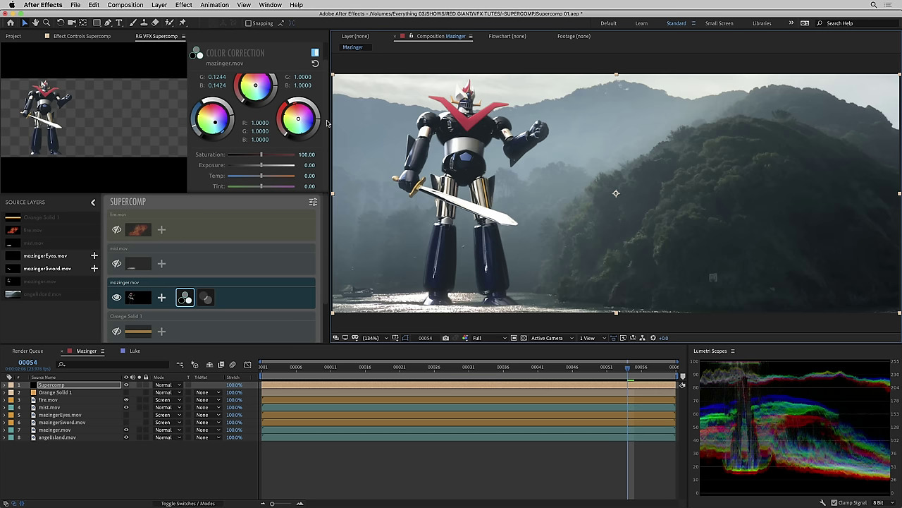
# - Try a Temp of 8.00 in mazinger.mov's Color Correction, and remove that effect from the layer
pyautogui.scroll(-2, 325, 103)
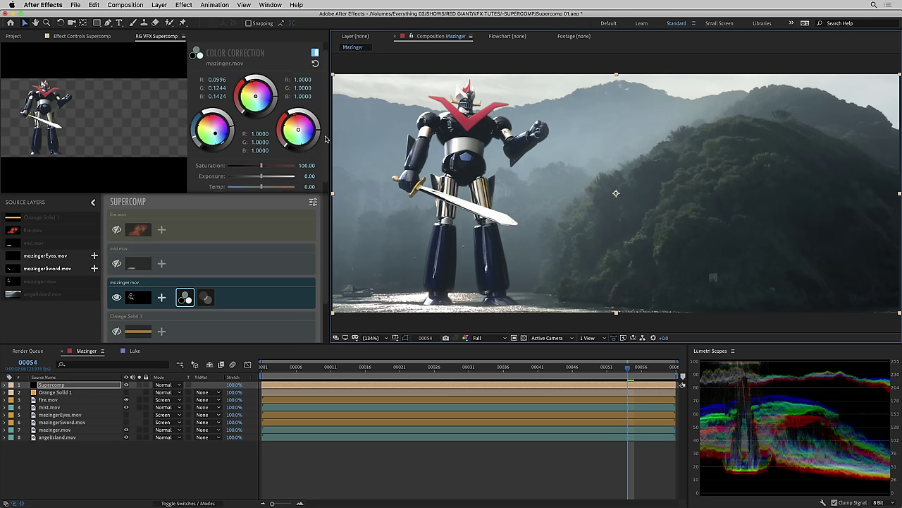
pyautogui.scroll(2, 325, 98)
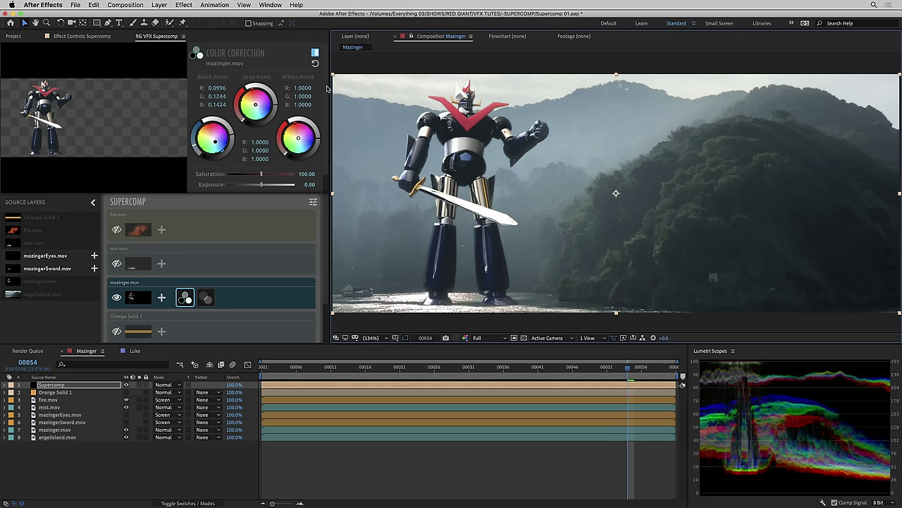
pyautogui.scroll(-2, 326, 113)
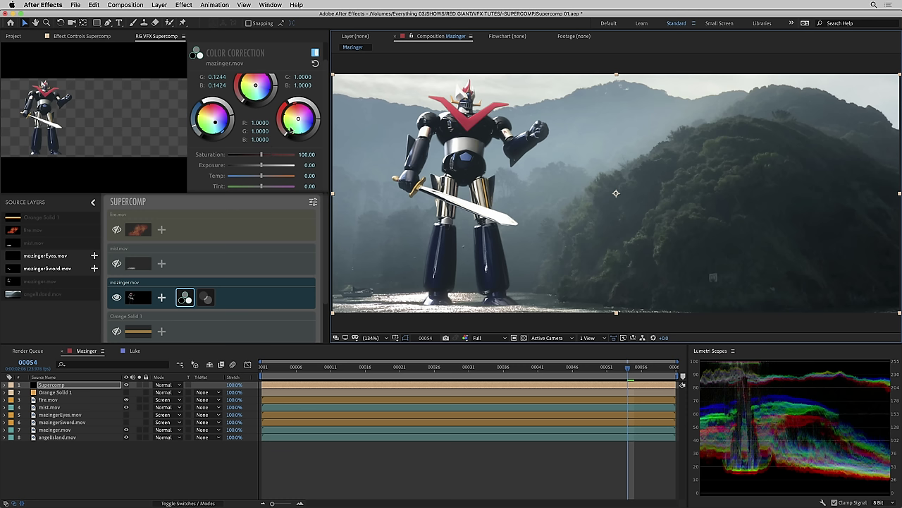
pyautogui.click(237, 176)
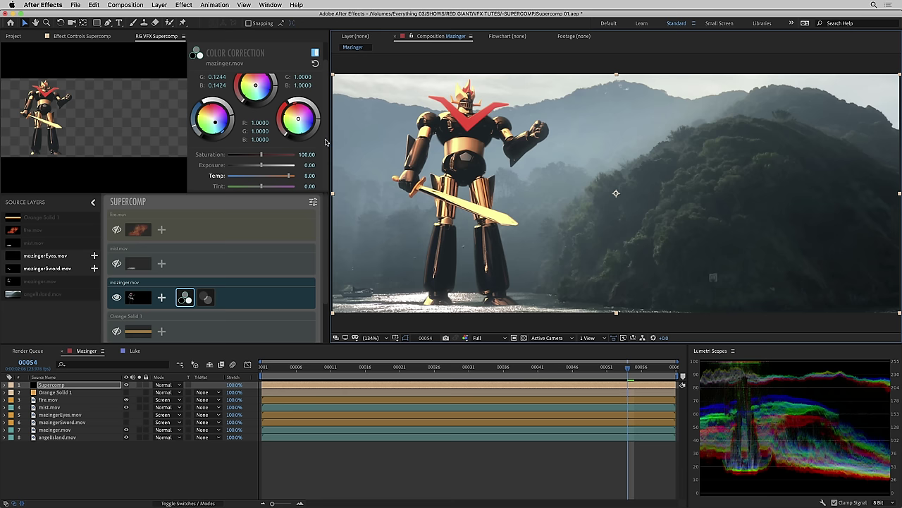
pyautogui.scroll(2, 325, 127)
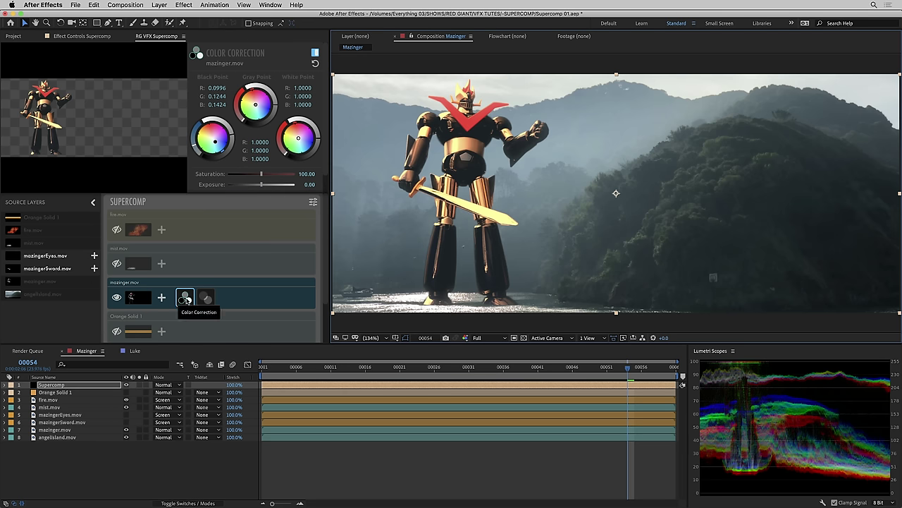
pyautogui.moveTo(185, 299); pyautogui.dragTo(216, 284)
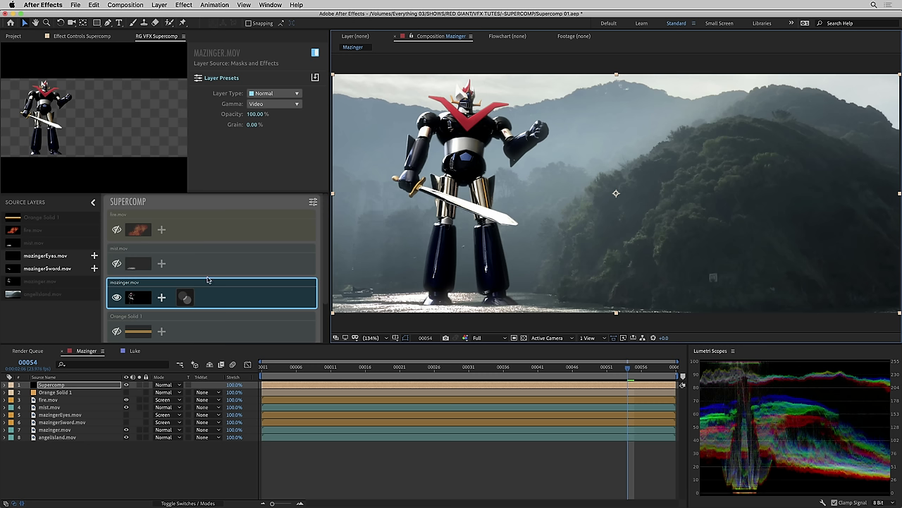
# - Add a Haze effect to mazinger.mov and compare the shot with the effect disabled and enabled again
pyautogui.click(162, 298)
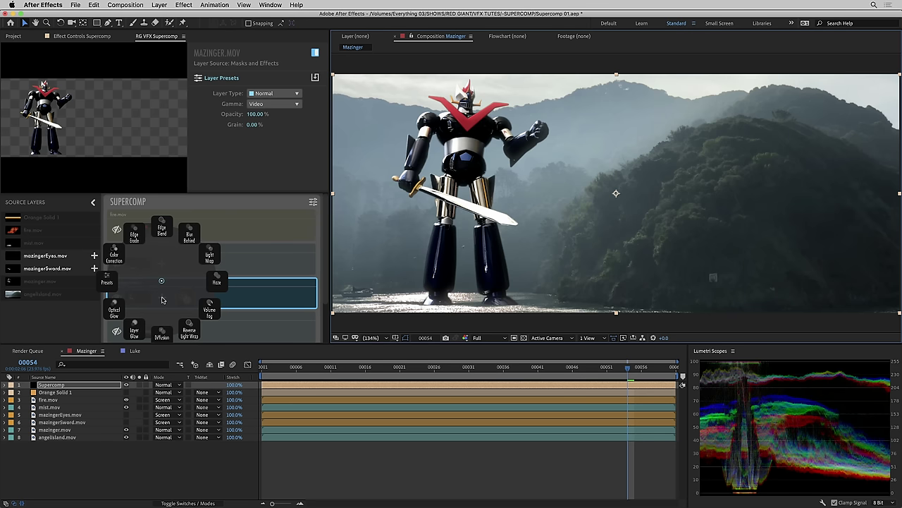
pyautogui.click(217, 282)
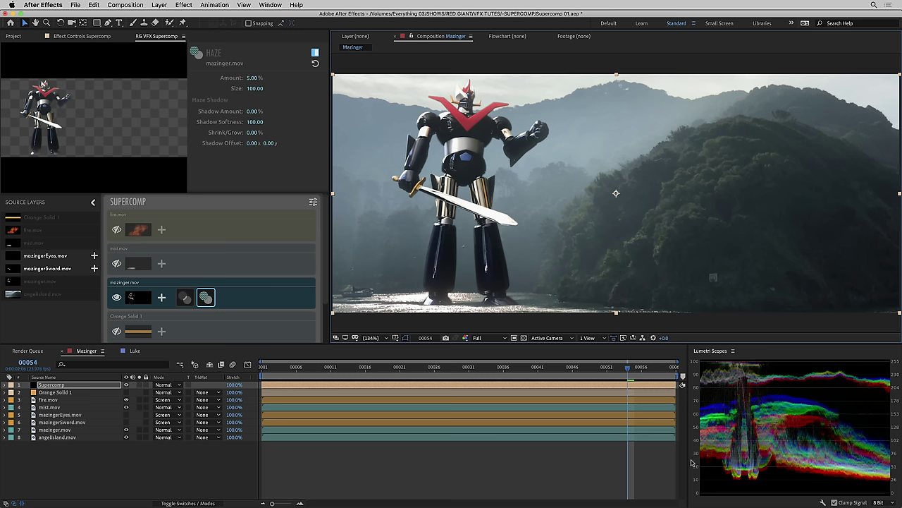
pyautogui.click(315, 54)
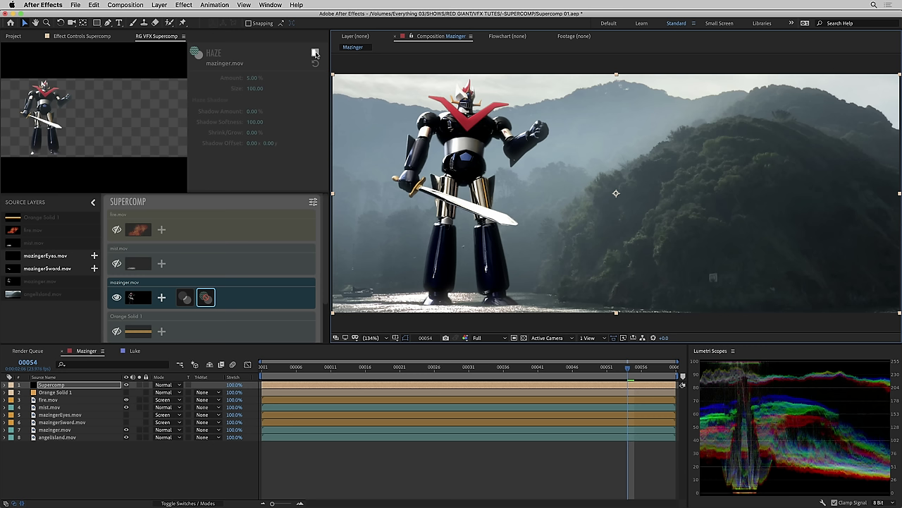
pyautogui.click(315, 54)
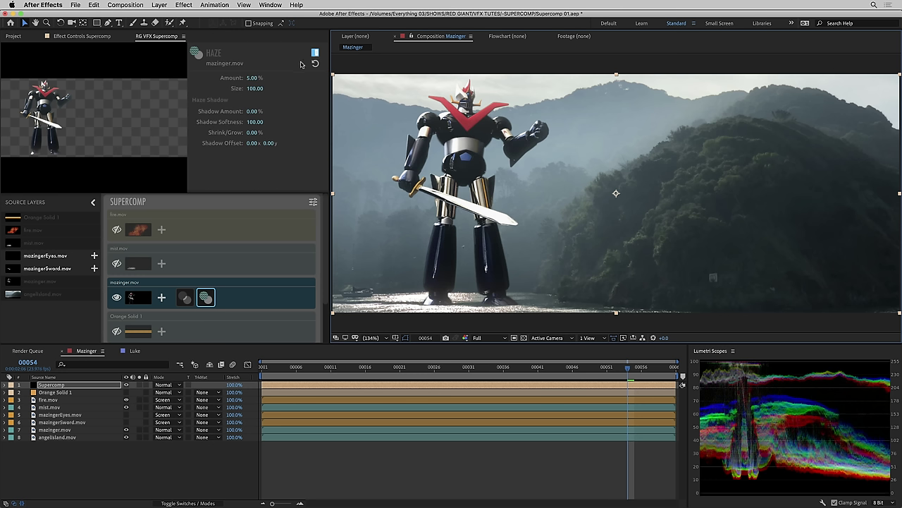
# - Set the amount of mazinger.mov's Haze to 8.90%
pyautogui.moveTo(257, 78); pyautogui.dragTo(296, 76)
pyautogui.click(253, 79)
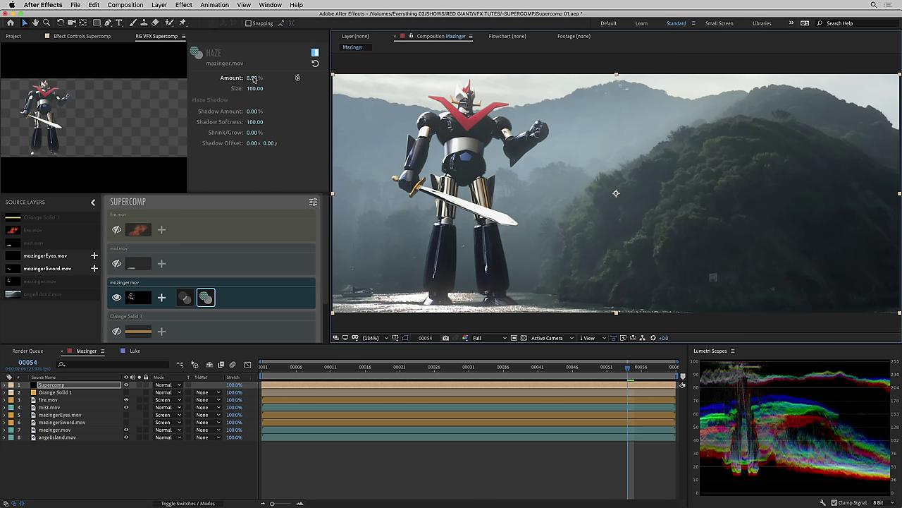
pyautogui.write('8.9')
pyautogui.press('Return')
# - Show Orange Solid 1 in Supercomp, move it vertically behind the robot to test the Haze, and hide it again
pyautogui.click(116, 331)
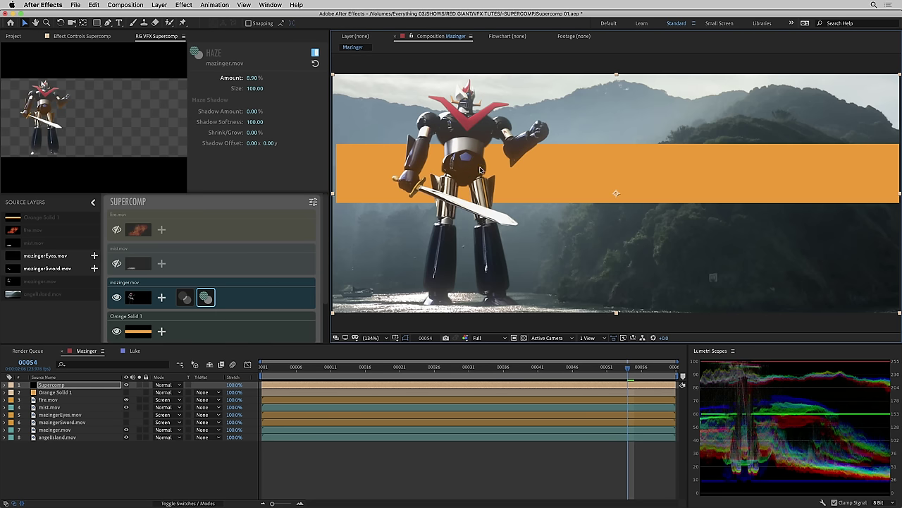
pyautogui.press('.')
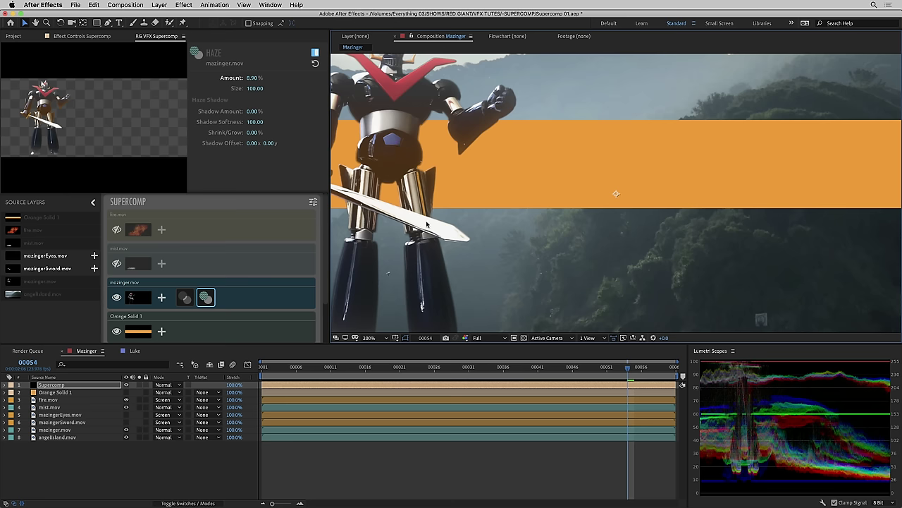
pyautogui.moveTo(398, 155); pyautogui.dragTo(509, 181)
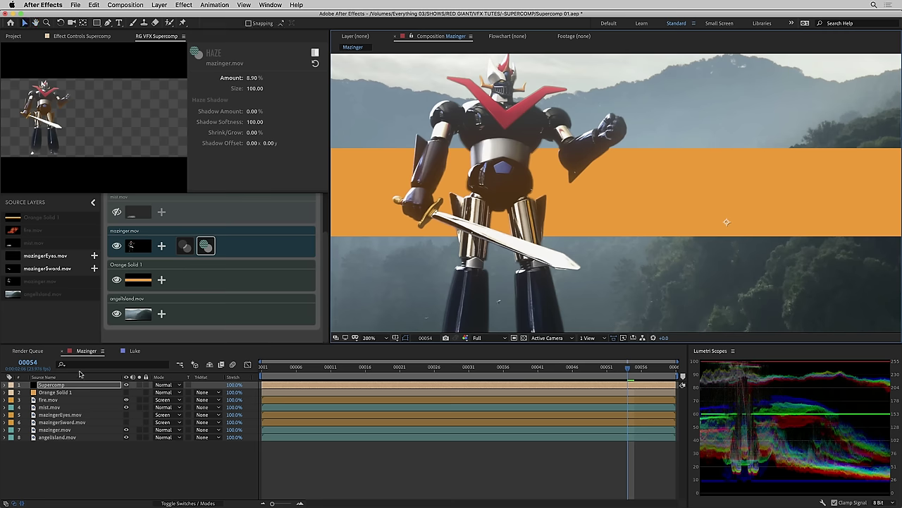
pyautogui.moveTo(366, 198); pyautogui.dragTo(396, 86)
pyautogui.moveTo(392, 183)
pyautogui.mouseDown()
pyautogui.moveTo(399, 368)
pyautogui.moveTo(401, 195)
pyautogui.mouseUp()
pyautogui.click(117, 279)
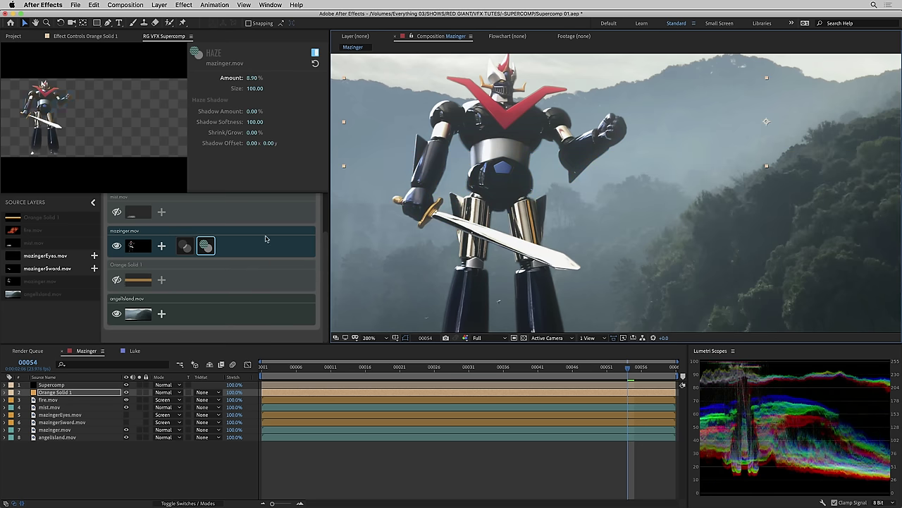
# - Select the Supercomp layer, play a preview of the shot, and go to frame 23 with the whole composition in view
pyautogui.click(529, 177)
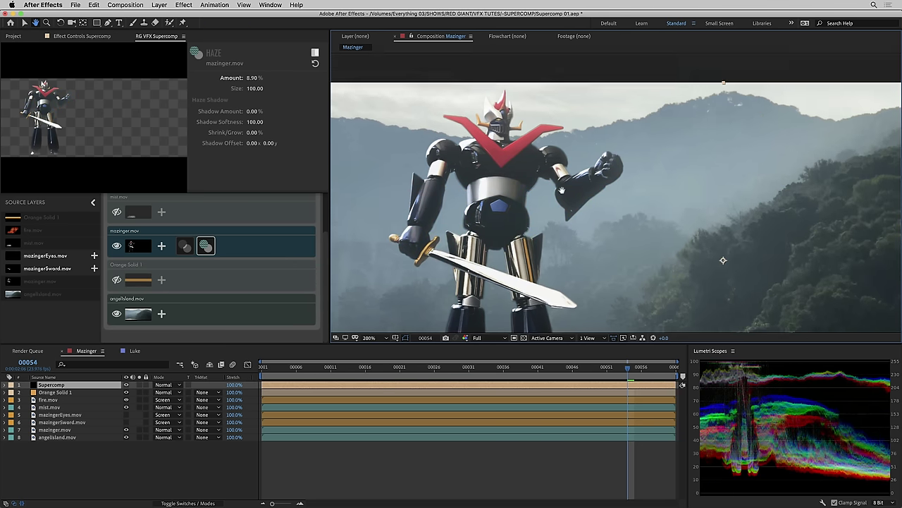
pyautogui.press('v')
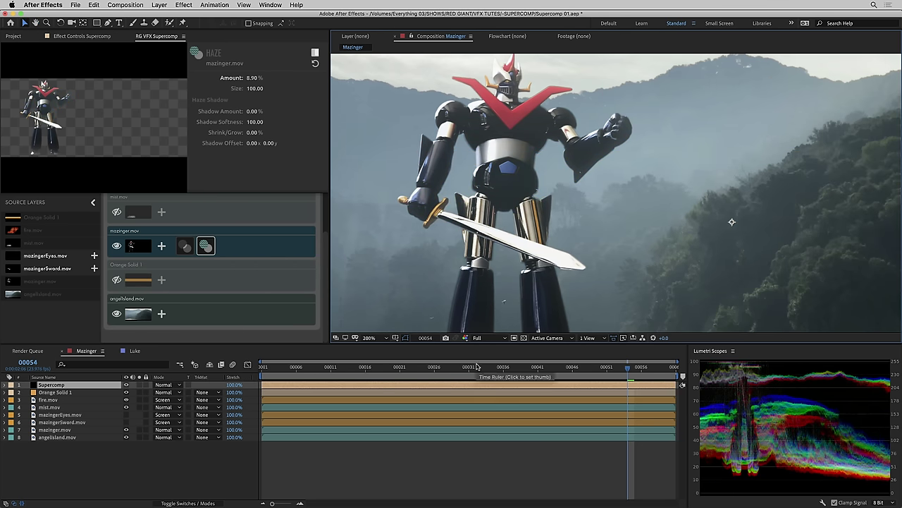
pyautogui.press('space')
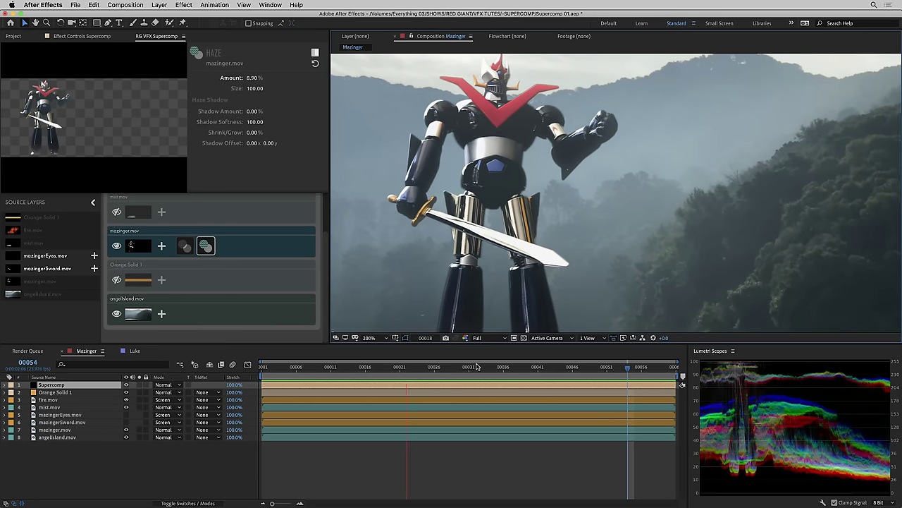
pyautogui.click(414, 367)
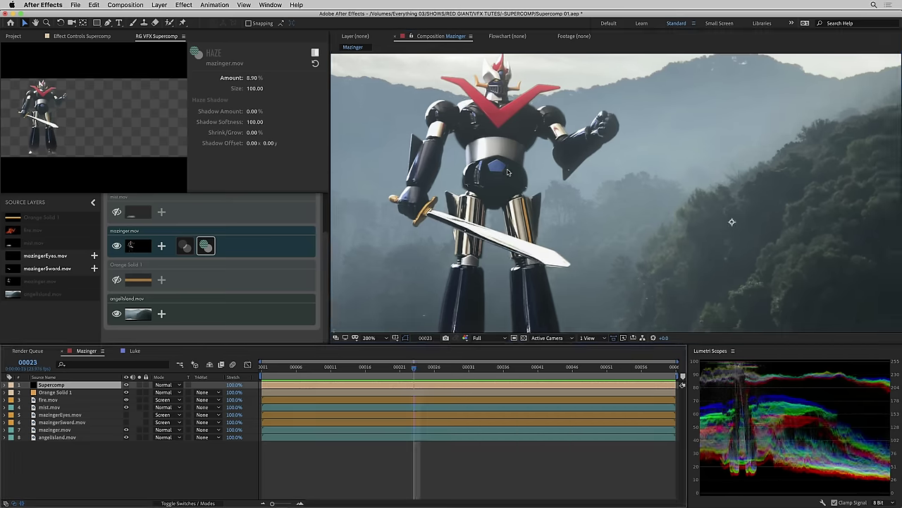
pyautogui.press(',')
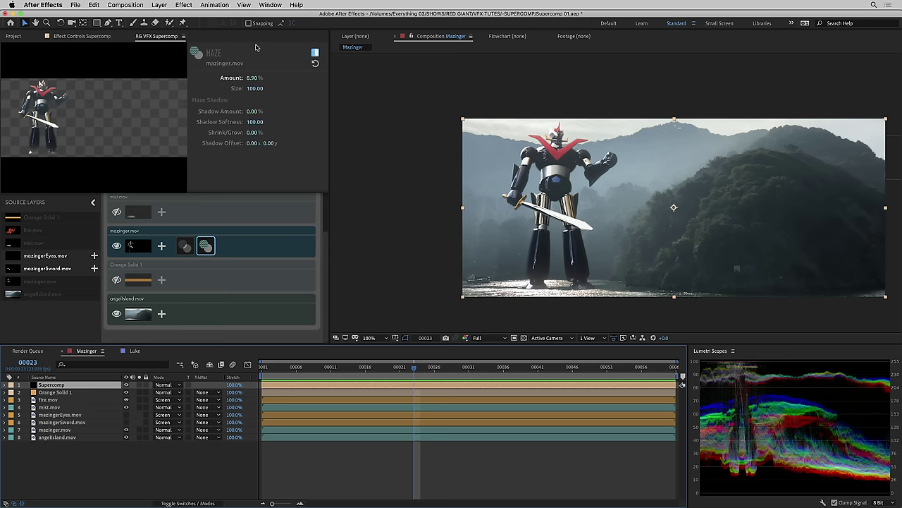
# - Try mazinger.mov's Haze with Shadow Amount 100% and Amount 75.60%, and compare it against a Shadow Amount of 0%
pyautogui.press('.')
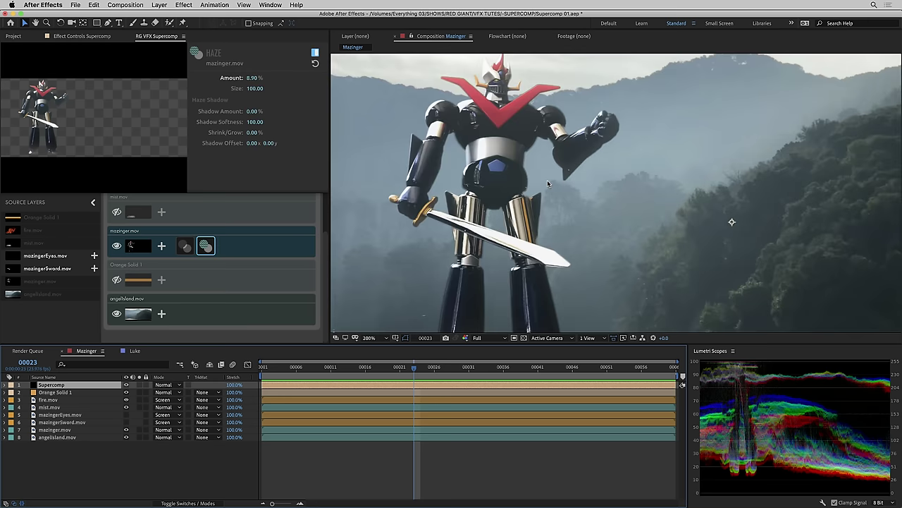
pyautogui.click(252, 112)
pyautogui.write('100')
pyautogui.press('Return')
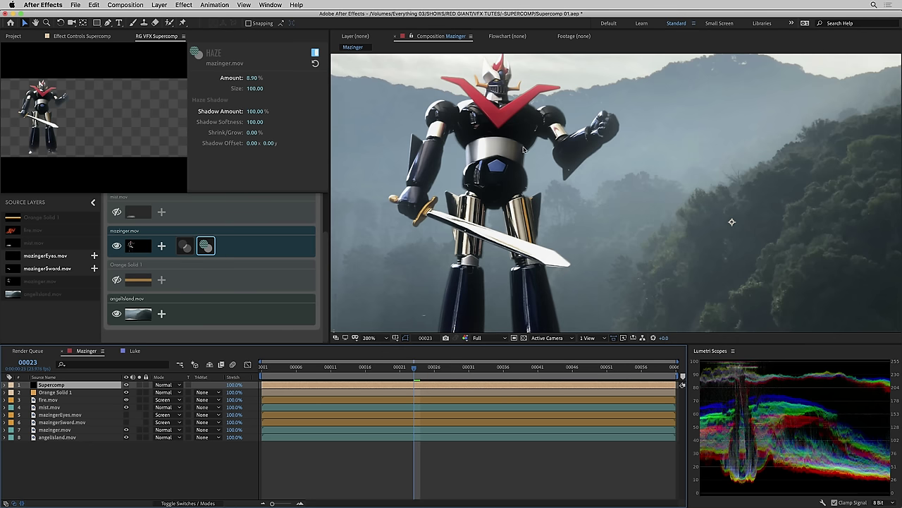
pyautogui.moveTo(252, 78); pyautogui.dragTo(373, 127)
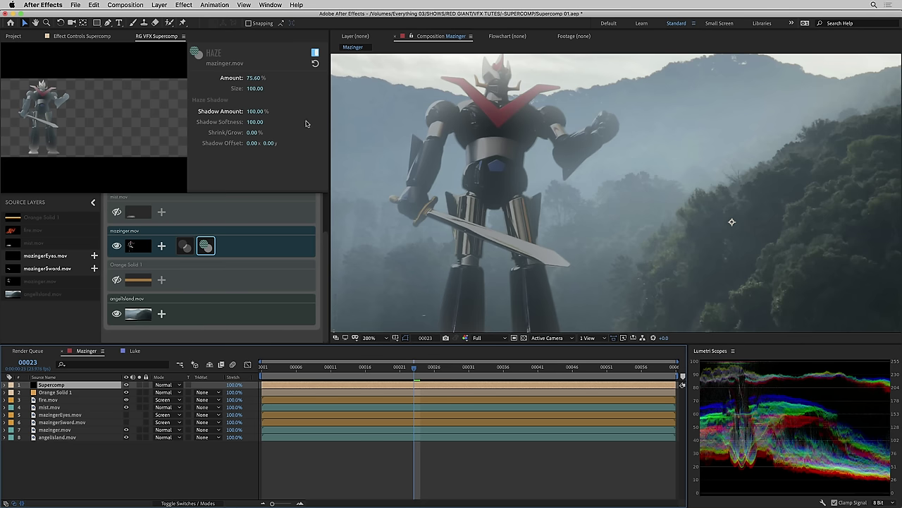
pyautogui.click(253, 111)
pyautogui.write('0')
pyautogui.press('Return')
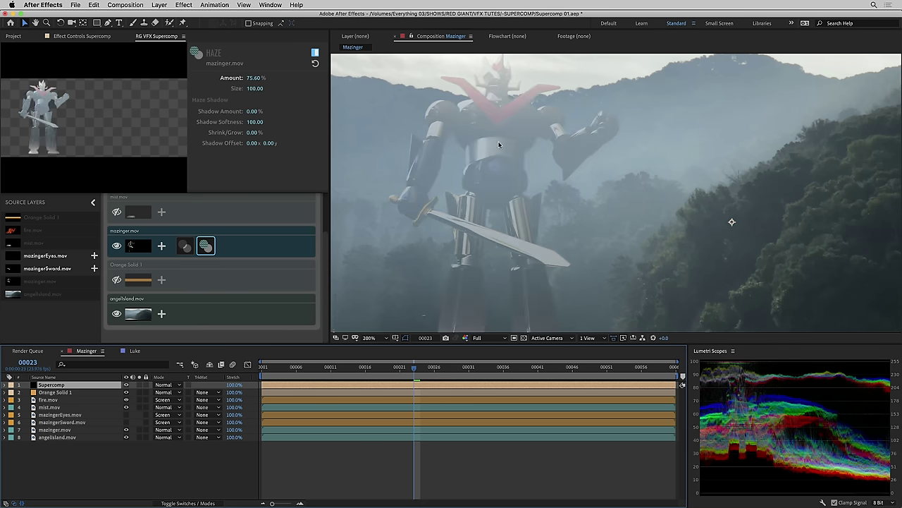
# - Set mazinger.mov's Haze to Shadow Amount 76.80%, Shadow Offset 2.50 x 2.00 and Amount 10%
pyautogui.moveTo(248, 111); pyautogui.dragTo(261, 120)
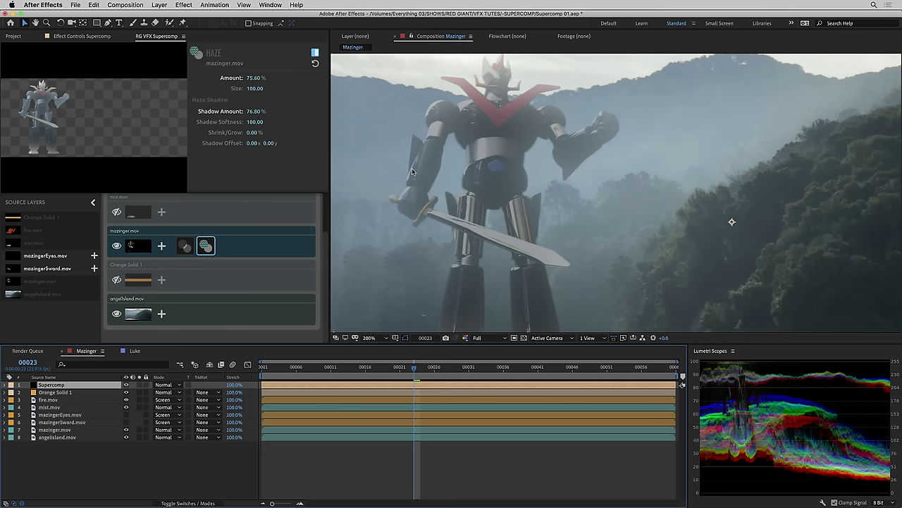
pyautogui.moveTo(251, 143); pyautogui.dragTo(261, 145)
pyautogui.click(251, 78)
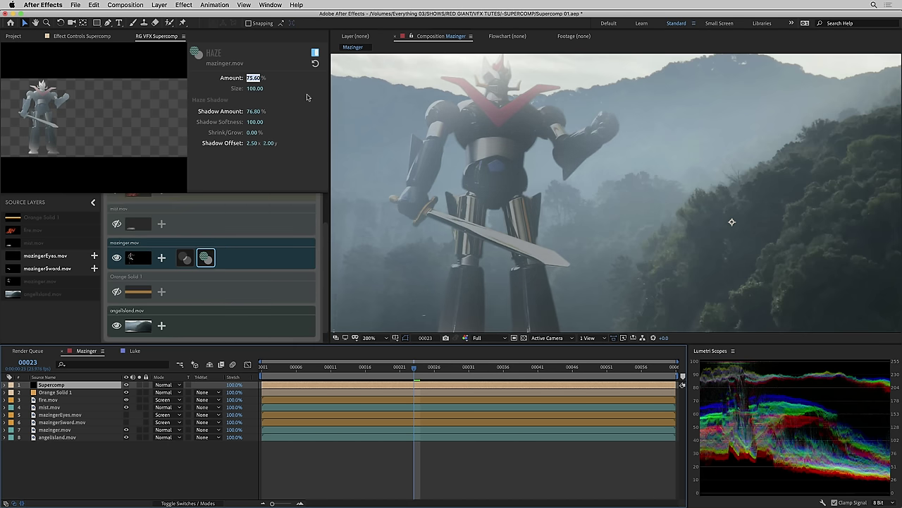
pyautogui.write('510')
pyautogui.press('Return')
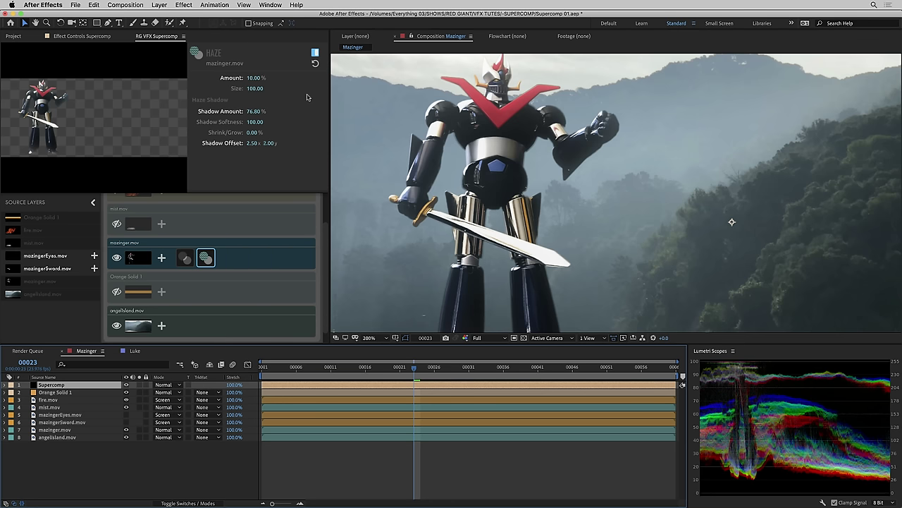
# - Compare the shot with the Haze disabled and enabled, and raise the Haze Amount to 21.27%
pyautogui.click(315, 54)
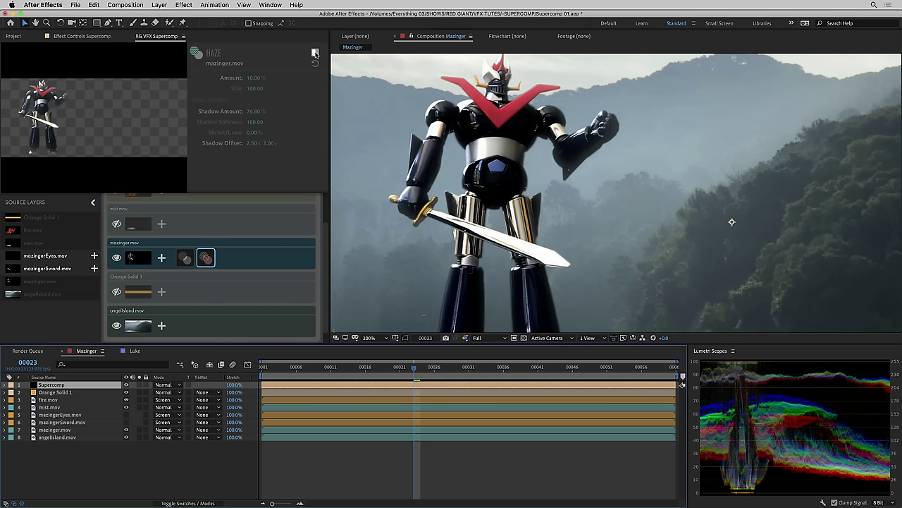
pyautogui.click(315, 54)
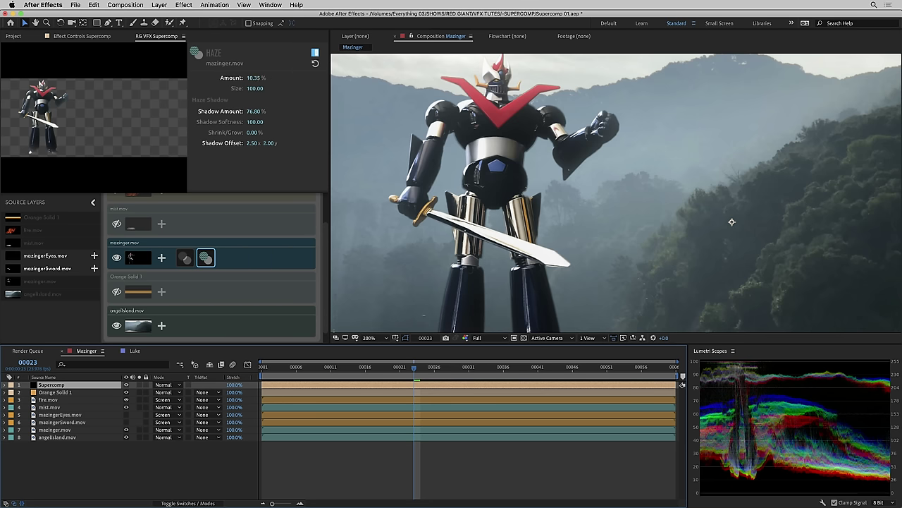
pyautogui.moveTo(252, 78); pyautogui.dragTo(254, 80)
pyautogui.press(',')
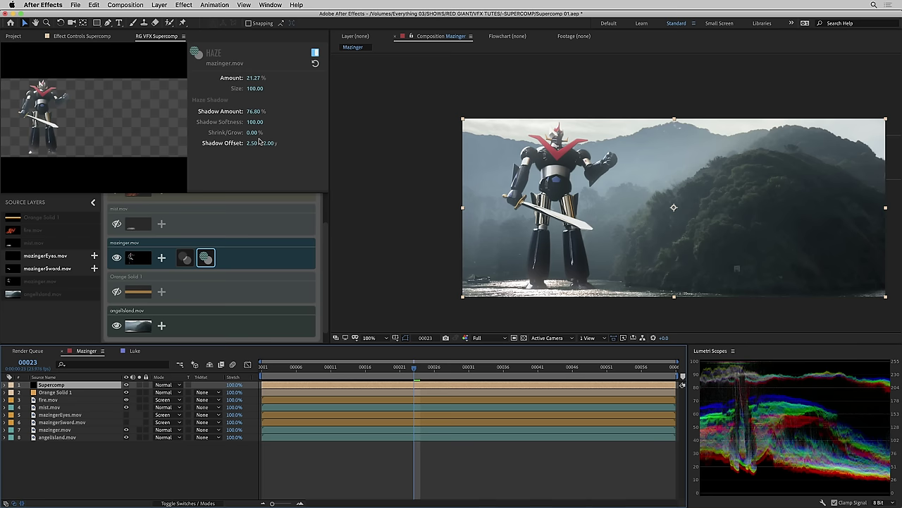
pyautogui.press('.')
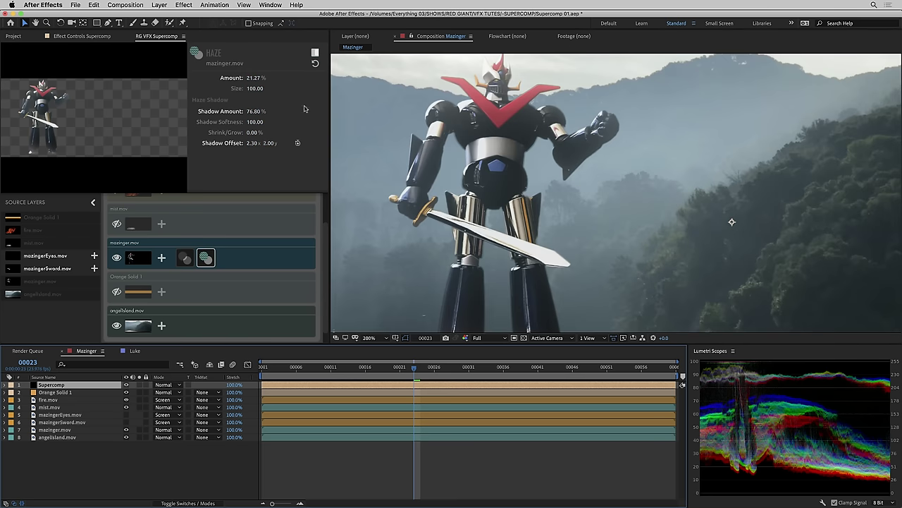
# - Select the mazinger.mov layer in Supercomp and compare the shot with all its effects disabled and enabled
pyautogui.click(245, 245)
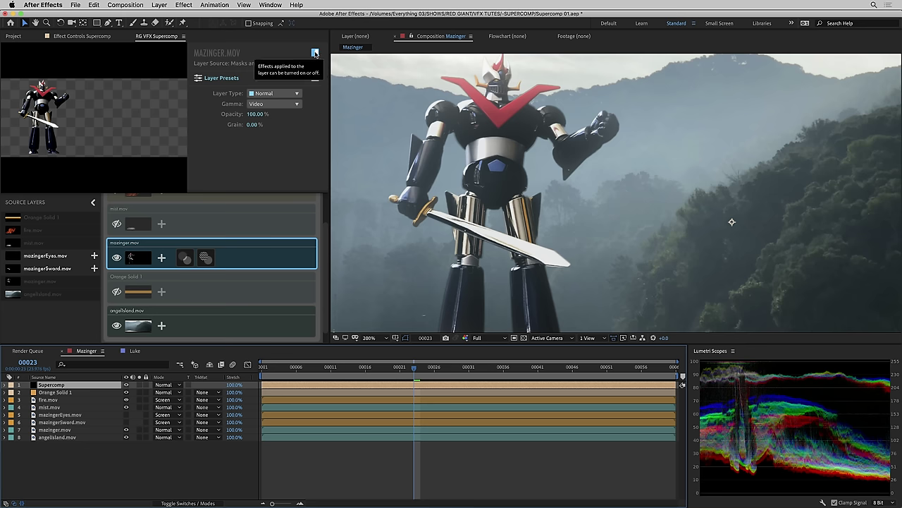
pyautogui.click(315, 53)
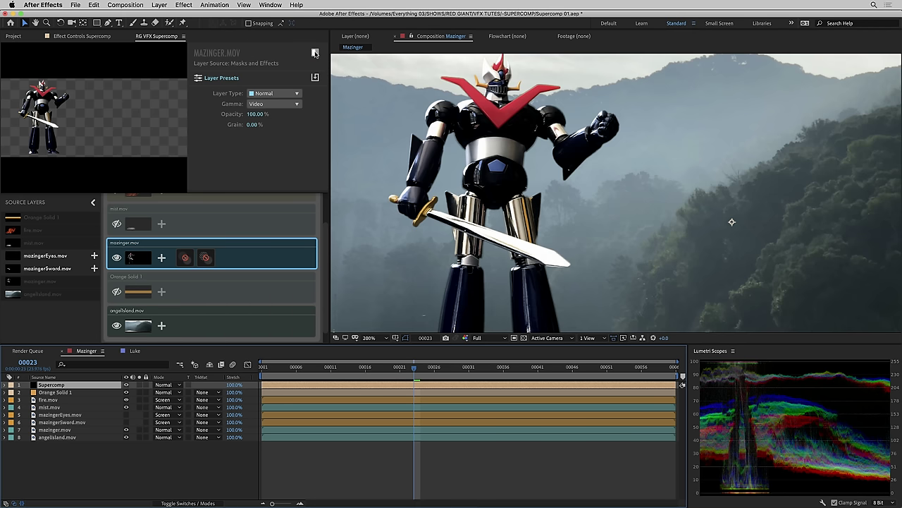
pyautogui.click(315, 54)
pyautogui.press(',')
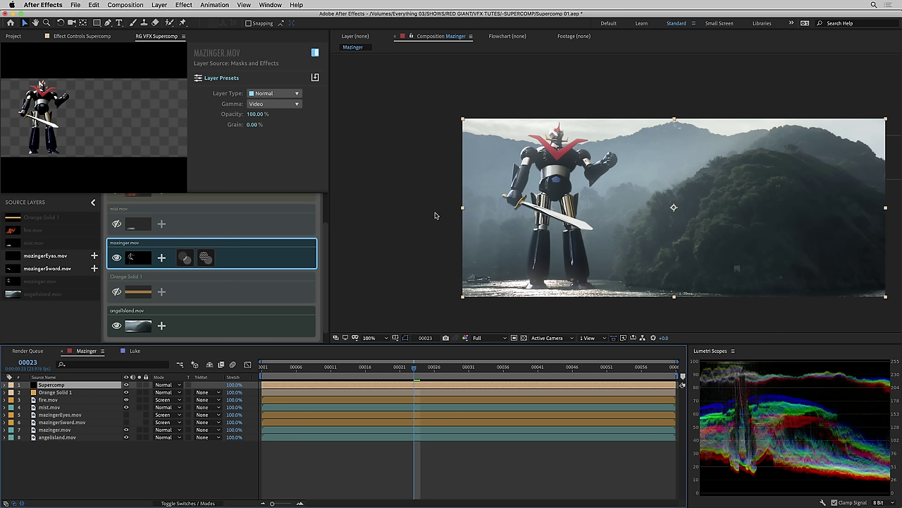
# - Add a Diffusion effect to mazinger.mov and raise its Amount to 49.17%
pyautogui.press('.')
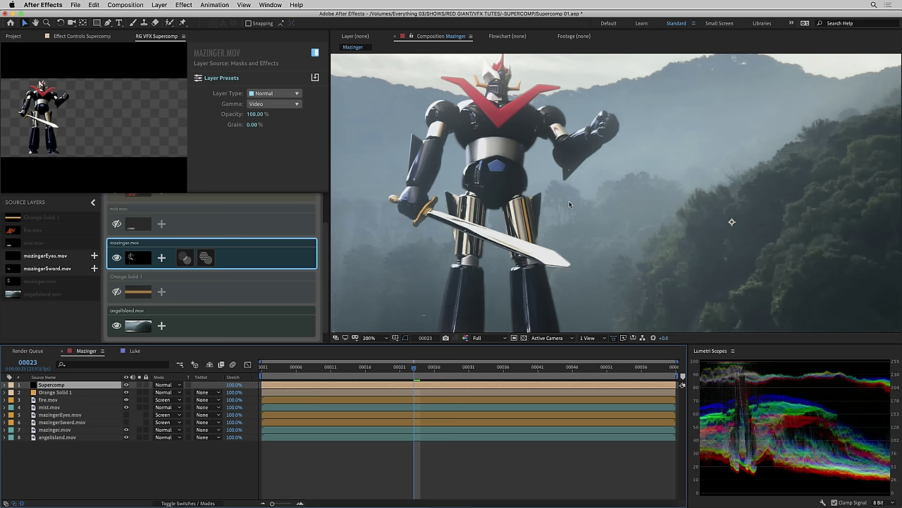
pyautogui.click(162, 258)
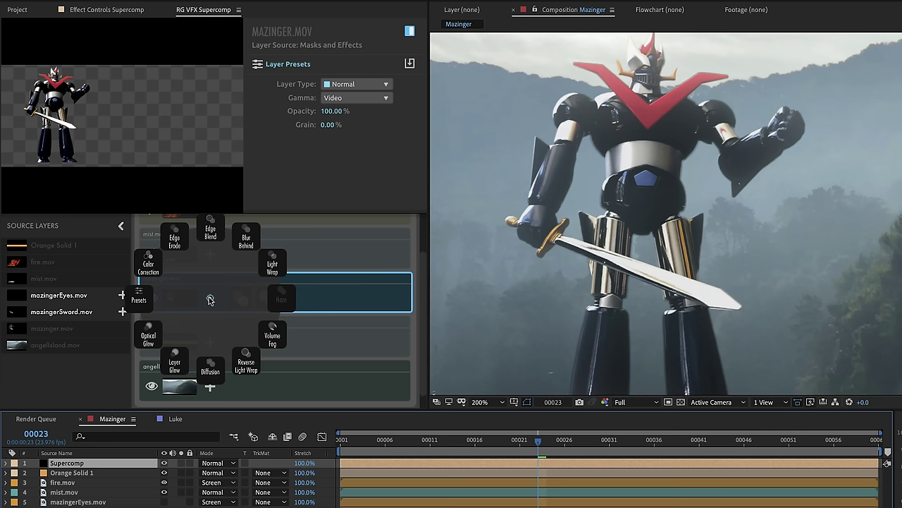
pyautogui.click(210, 367)
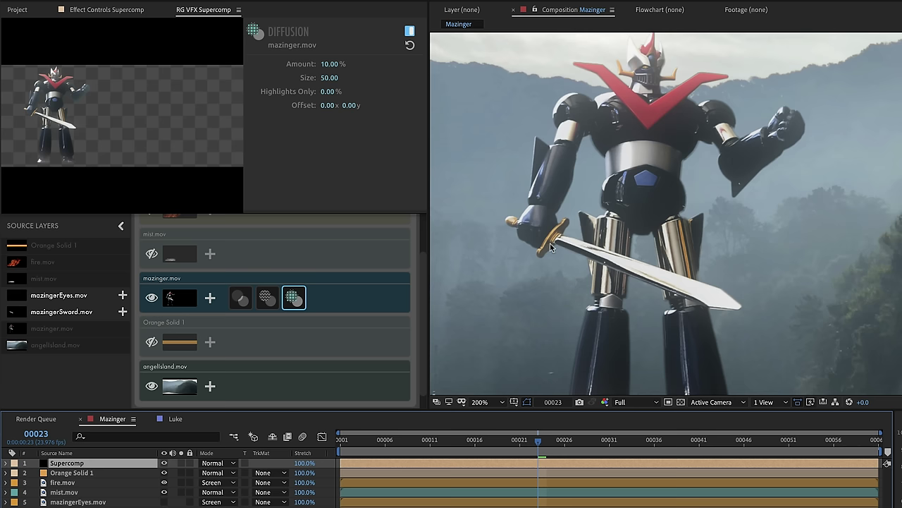
pyautogui.moveTo(329, 64); pyautogui.dragTo(387, 64)
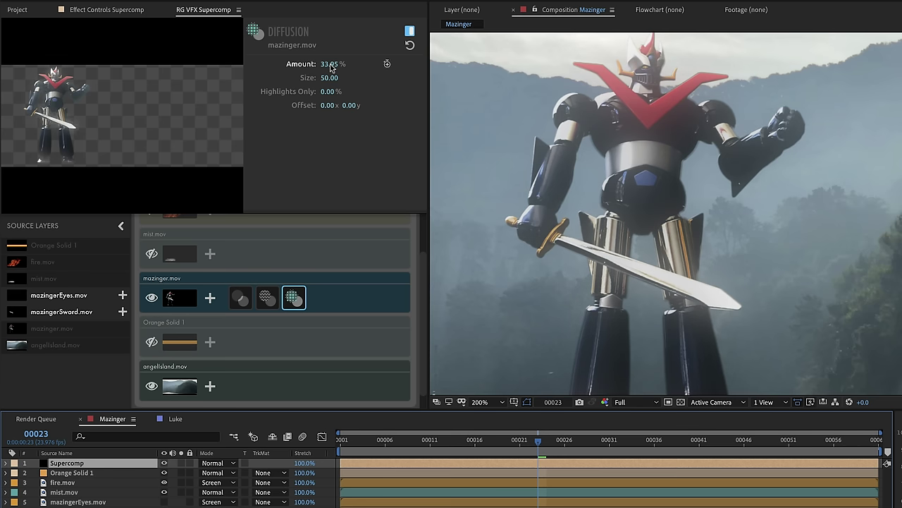
pyautogui.moveTo(329, 64); pyautogui.dragTo(388, 62)
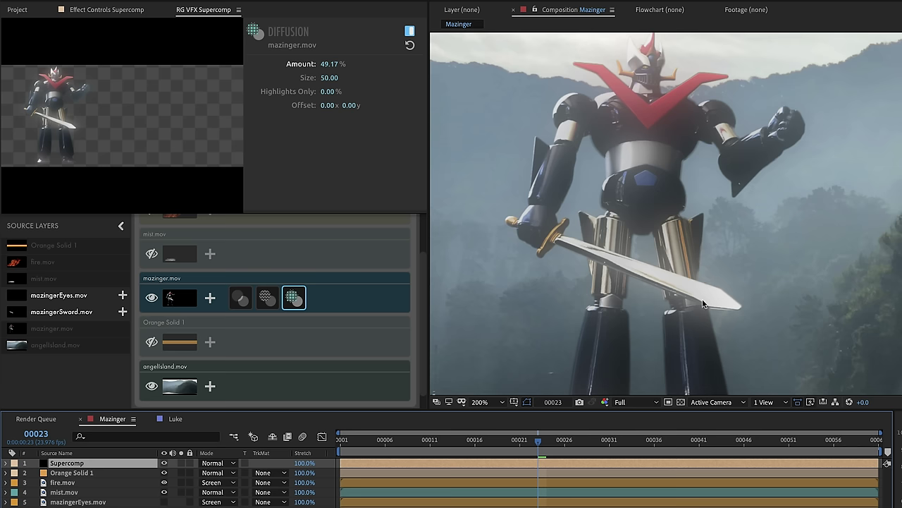
# - Compare the shot with Diffusion disabled and enabled, and reduce the Diffusion Amount to 5%
pyautogui.click(409, 31)
pyautogui.click(409, 31)
pyautogui.click(409, 32)
pyautogui.click(409, 32)
pyautogui.click(326, 64)
pyautogui.write('5')
pyautogui.press('Return')
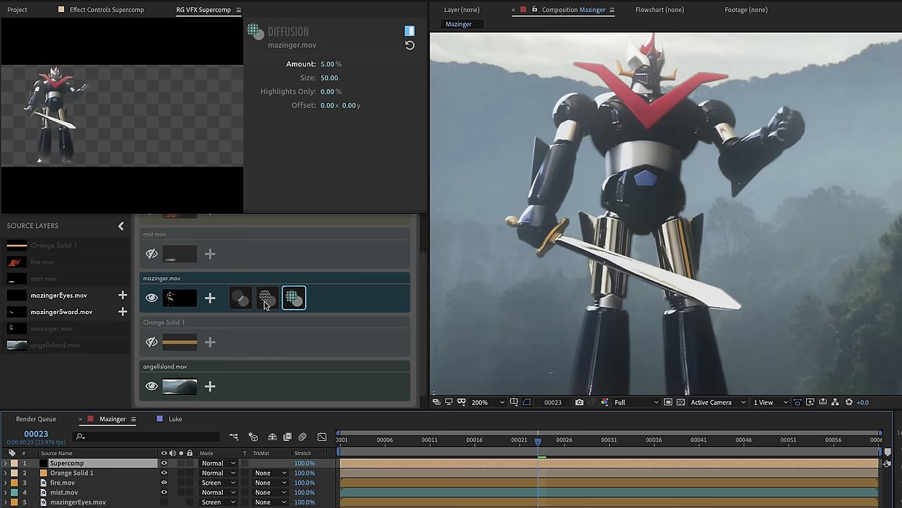
# - Add a Reverse Light Wrap effect to mazinger.mov in Normal mode and raise its Amount to 35.30%
pyautogui.click(210, 299)
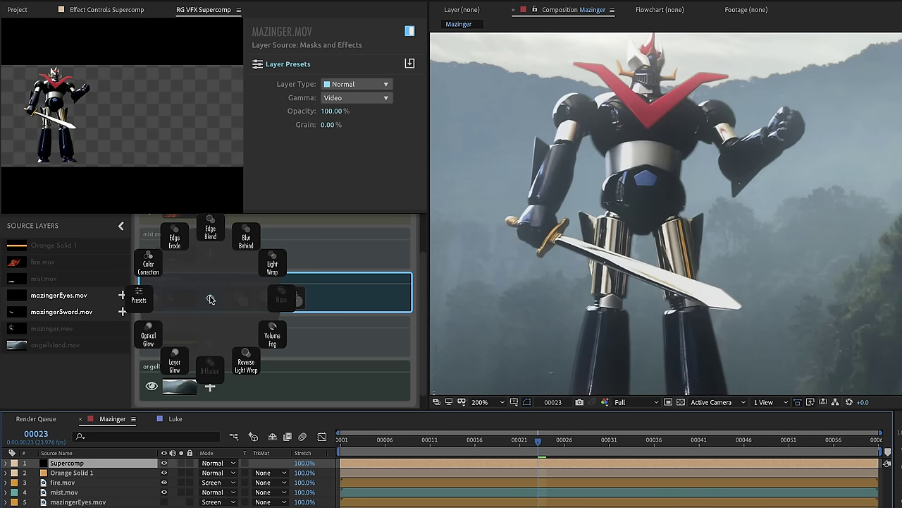
pyautogui.click(253, 364)
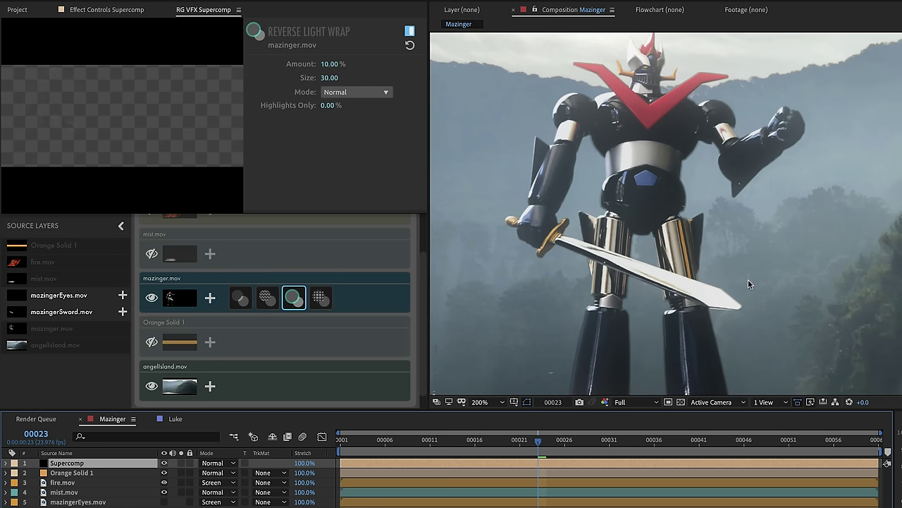
pyautogui.click(353, 93)
pyautogui.click(282, 99)
pyautogui.moveTo(332, 64); pyautogui.dragTo(415, 63)
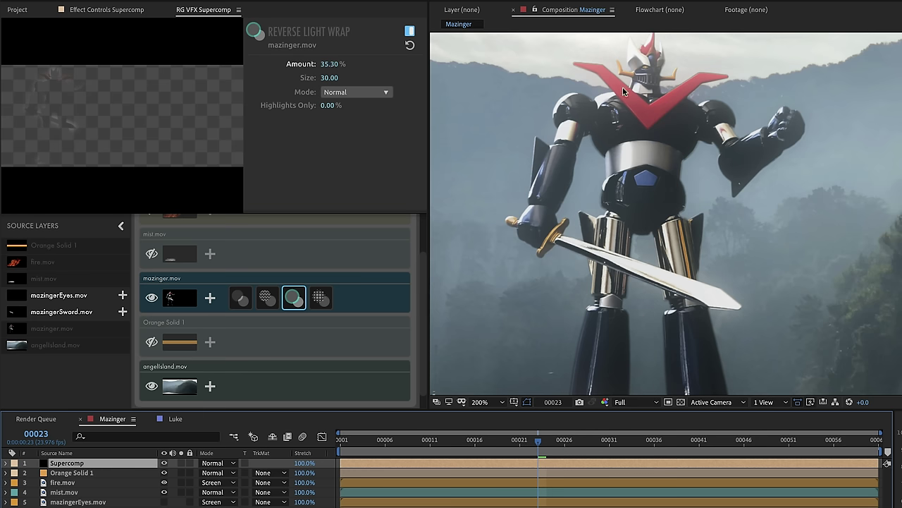
# - Compare the shot with Reverse Light Wrap disabled and enabled, and reduce its Amount to 5%
pyautogui.click(409, 31)
pyautogui.click(410, 31)
pyautogui.click(328, 63)
pyautogui.write('5')
pyautogui.press('Return')
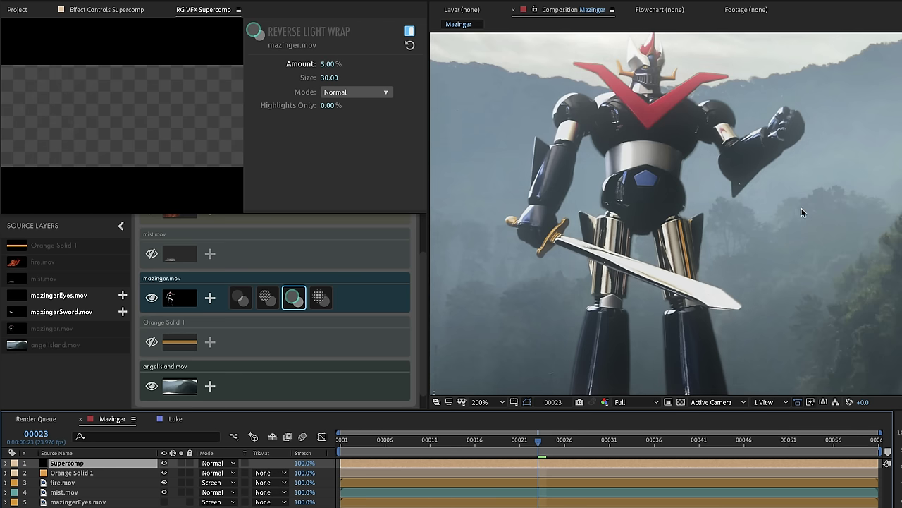
# - Inspect the edges around the robot's head and add an Edge Erode effect to mazinger.mov
pyautogui.click(651, 191)
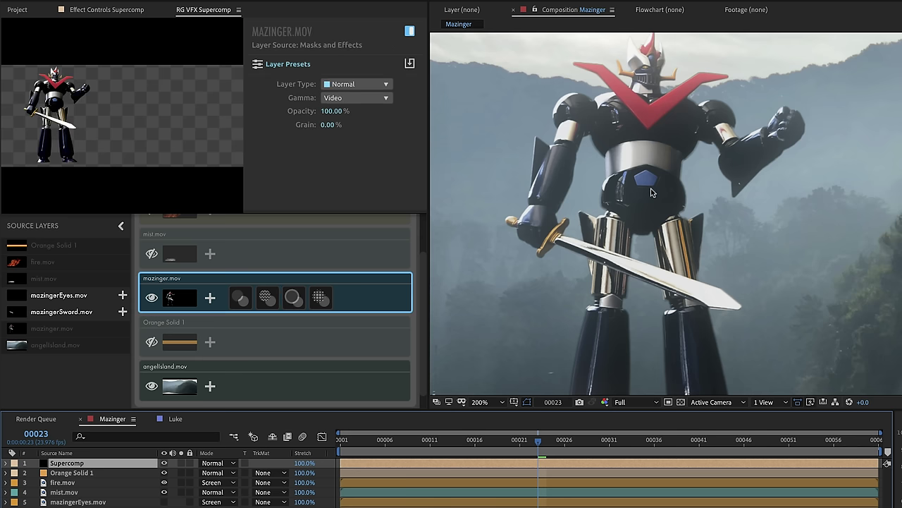
pyautogui.scroll(4, 665, 79)
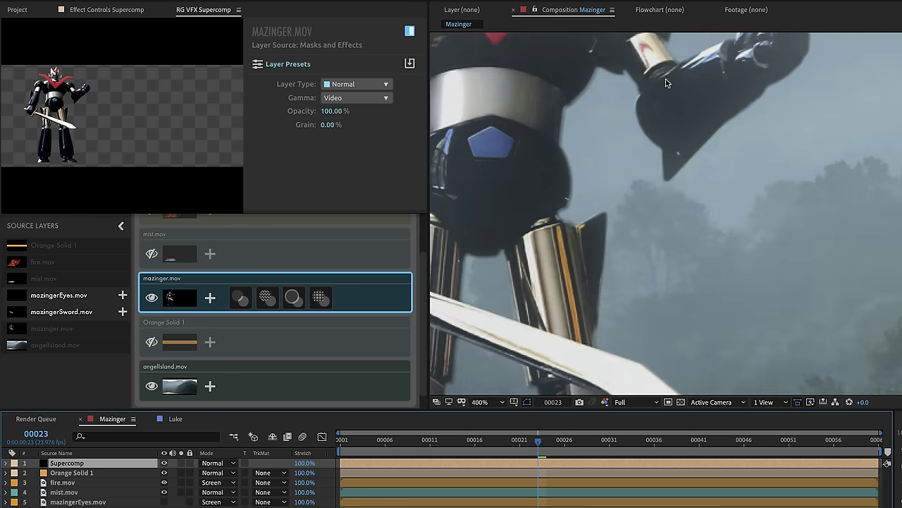
pyautogui.moveTo(665, 81); pyautogui.dragTo(734, 229)
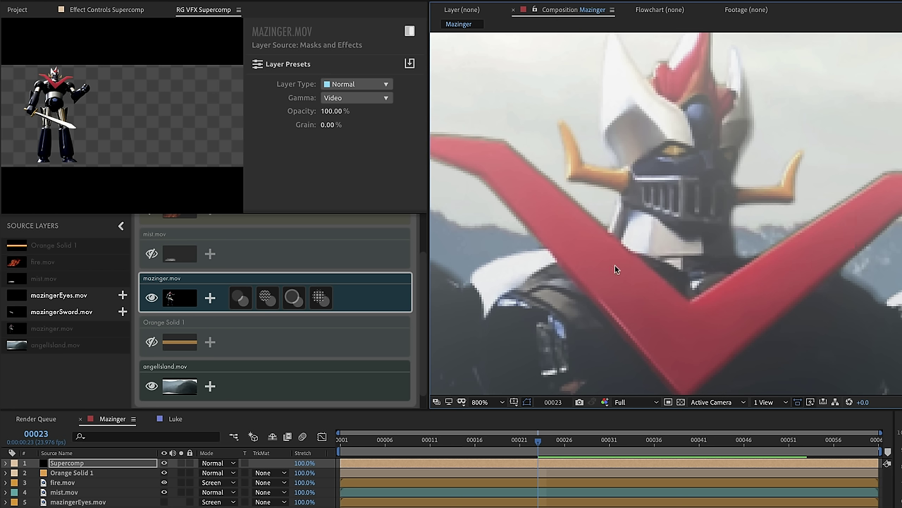
pyautogui.click(210, 297)
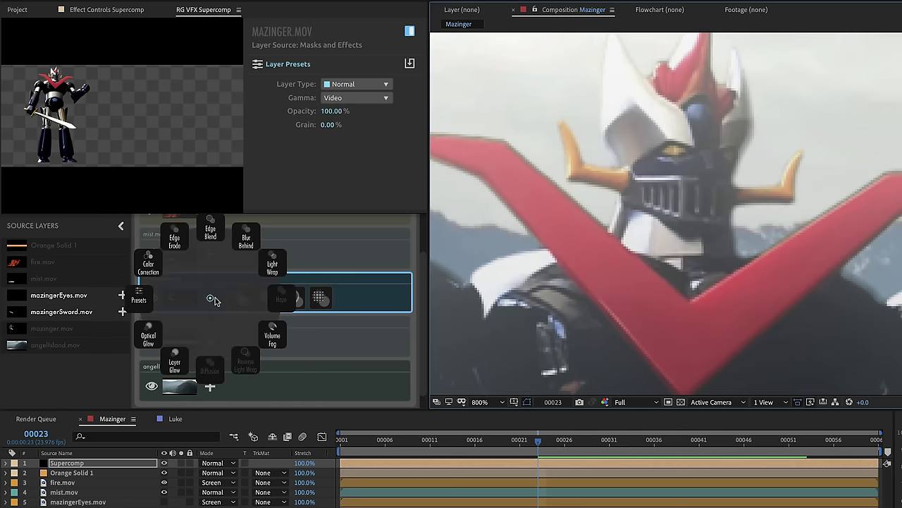
pyautogui.click(175, 240)
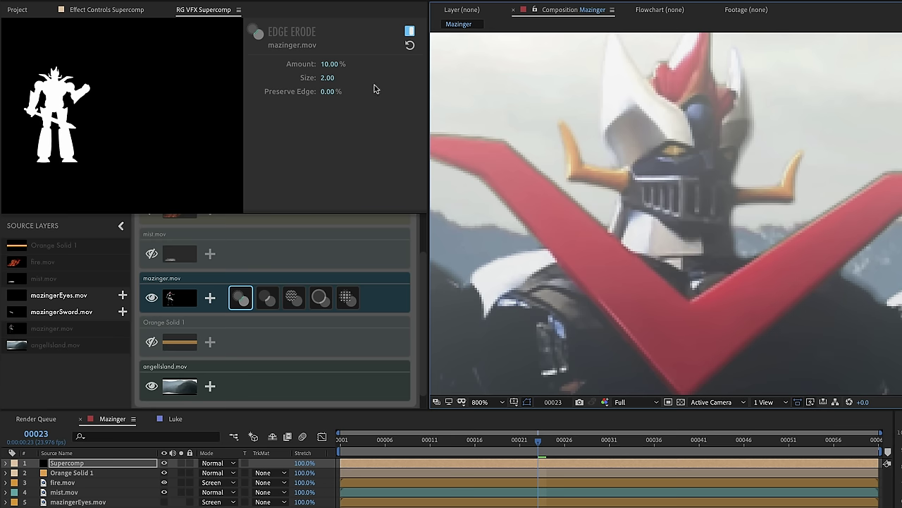
# - Try mazinger.mov's Edge Erode with an Amount of 100% and a Size of 1
pyautogui.click(329, 64)
pyautogui.write('100')
pyautogui.press('Tab')
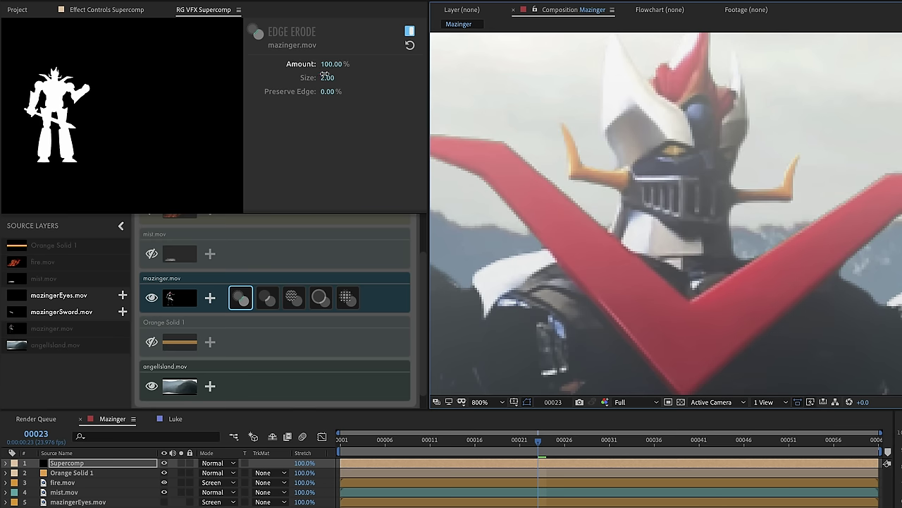
pyautogui.write('1')
pyautogui.press('Return')
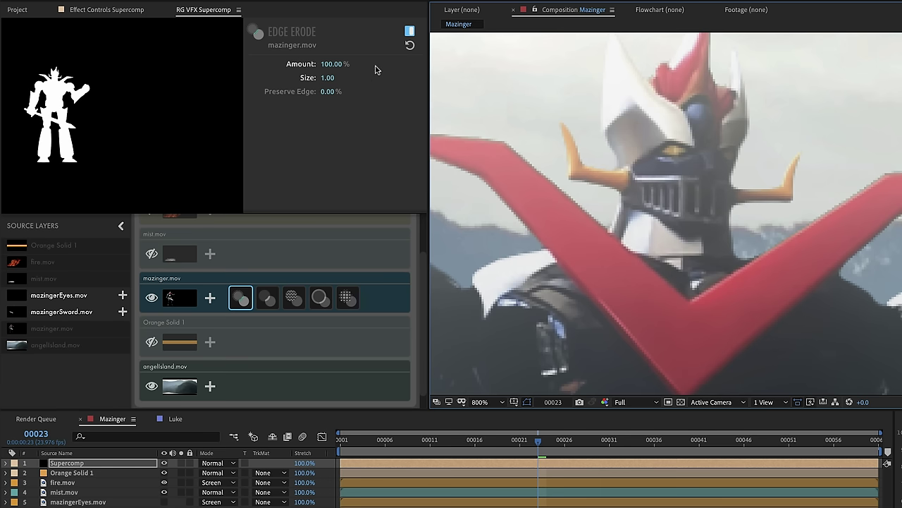
# - Compare the robot's edges repeatedly with the Edge Erode effect disabled and enabled
pyautogui.click(411, 32)
pyautogui.click(411, 33)
pyautogui.click(411, 32)
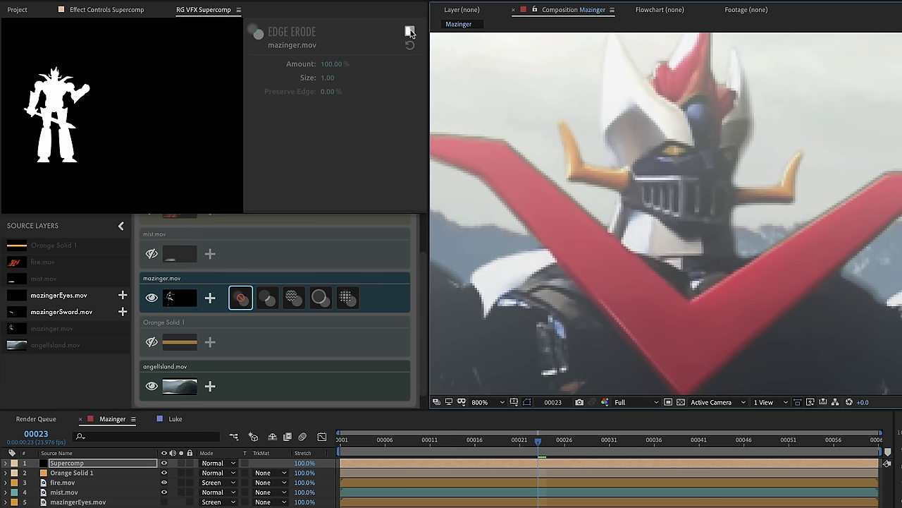
pyautogui.click(411, 32)
pyautogui.click(411, 33)
pyautogui.click(411, 32)
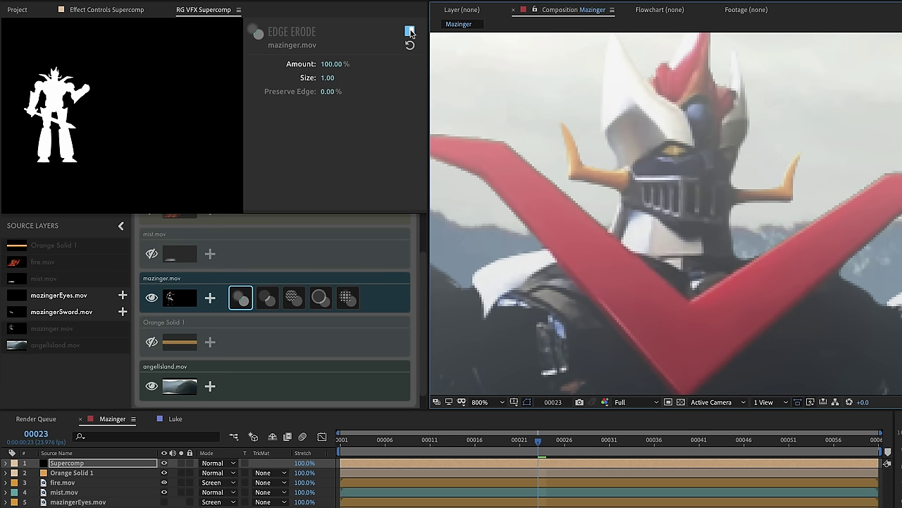
# - Set the Edge Erode Size to 0.5 and its Amount to 50%
pyautogui.click(334, 79)
pyautogui.write('0.5')
pyautogui.hotkey('shift', 'Tab')
pyautogui.write('50')
pyautogui.press('Return')
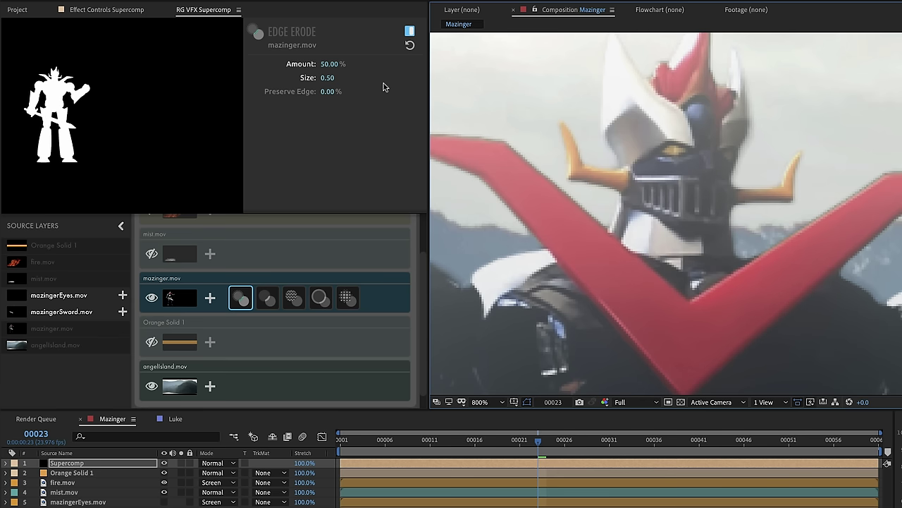
# - Compare the robot's head and collar edges with mazinger.mov's Edge Erode disabled and enabled
pyautogui.click(410, 32)
pyautogui.click(410, 33)
pyautogui.click(409, 32)
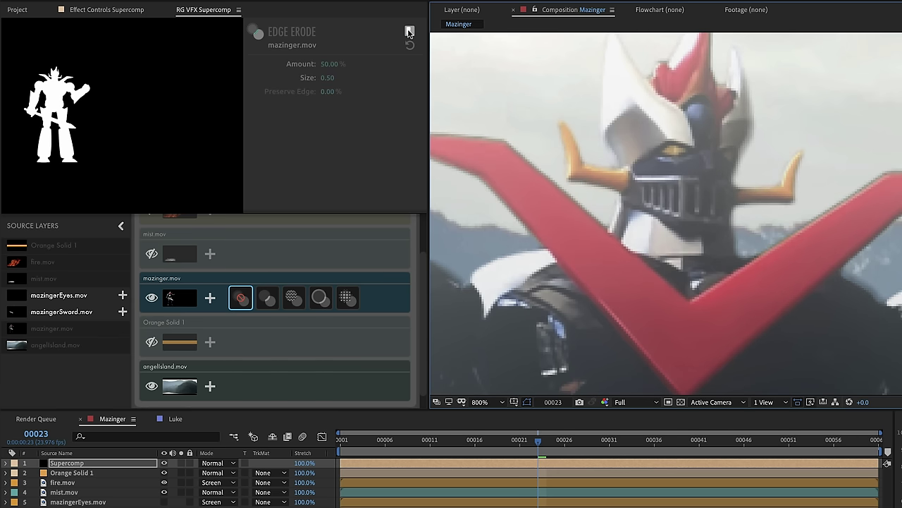
pyautogui.click(409, 33)
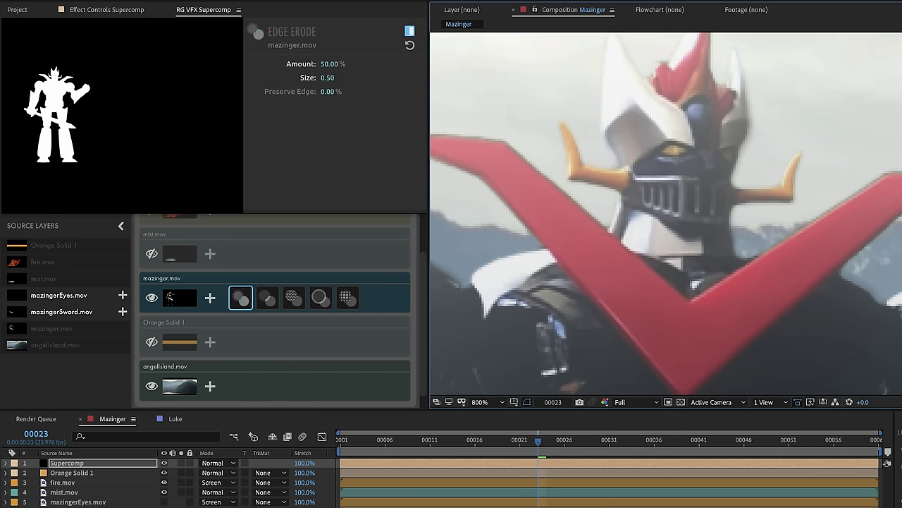
# - Make the mist.mov layer visible and inspect how the mist sits around the robot's feet
pyautogui.scroll(-1, 858, 247)
pyautogui.scroll(-1, 858, 247)
pyautogui.moveTo(784, 295); pyautogui.dragTo(797, 230)
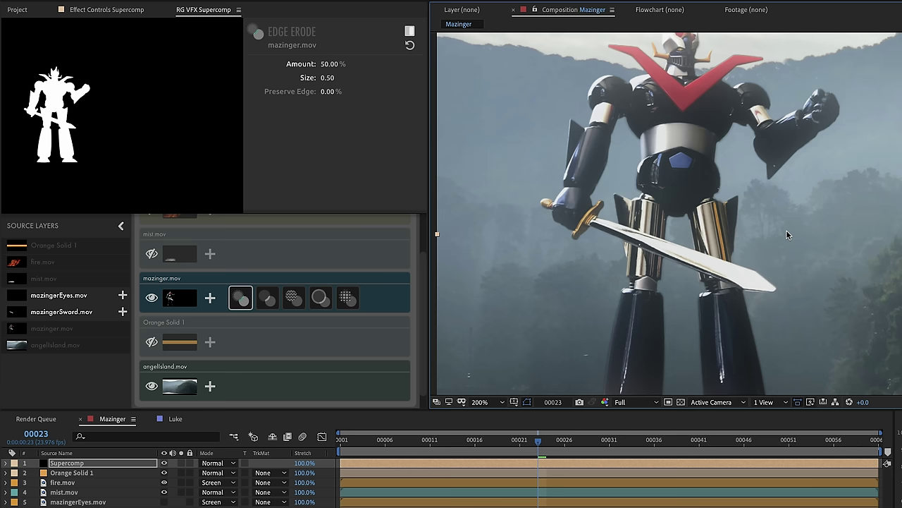
pyautogui.click(151, 253)
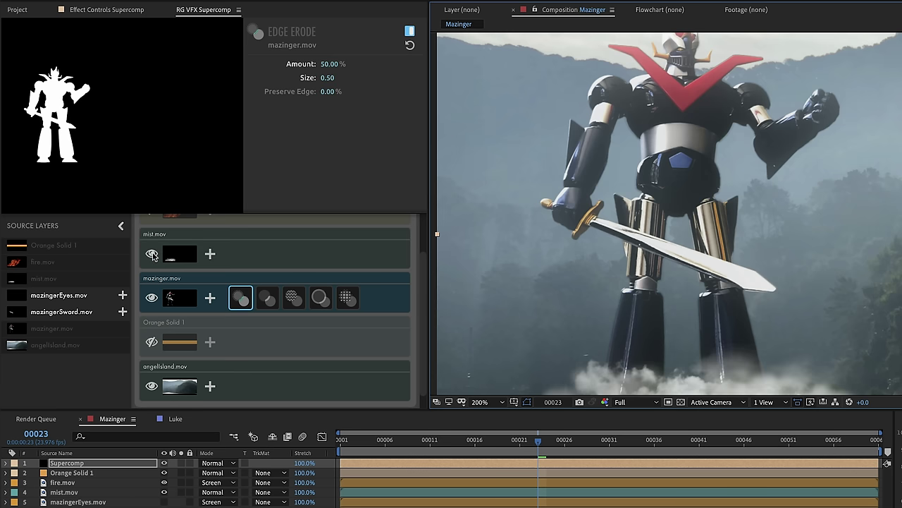
pyautogui.moveTo(678, 316); pyautogui.dragTo(676, 285)
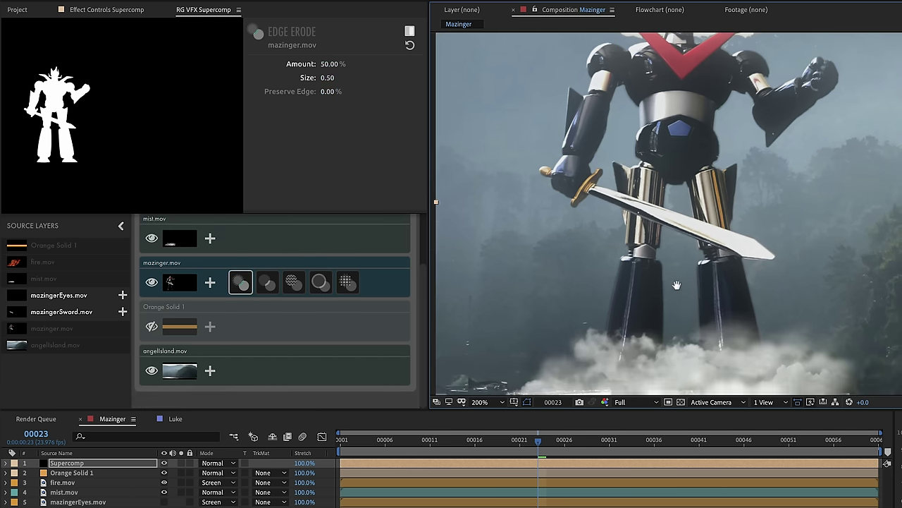
pyautogui.scroll(4, 673, 228)
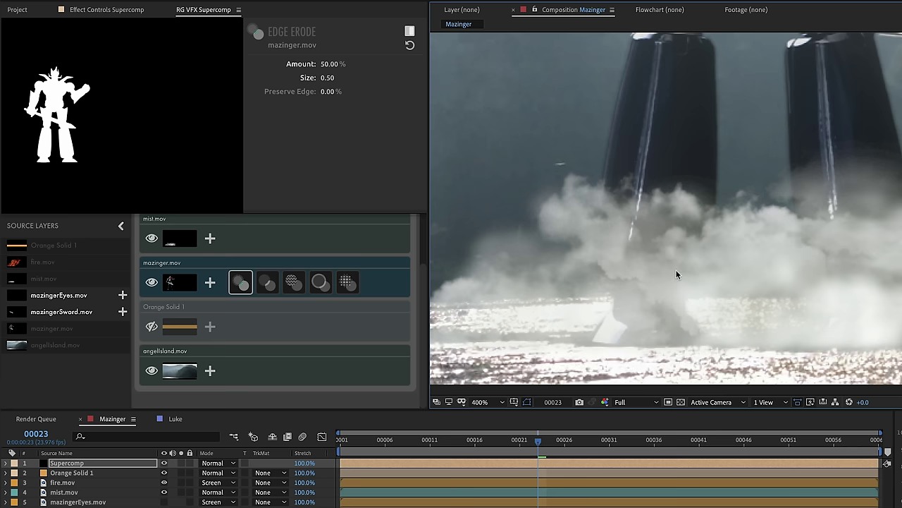
pyautogui.scroll(-2, 705, 243)
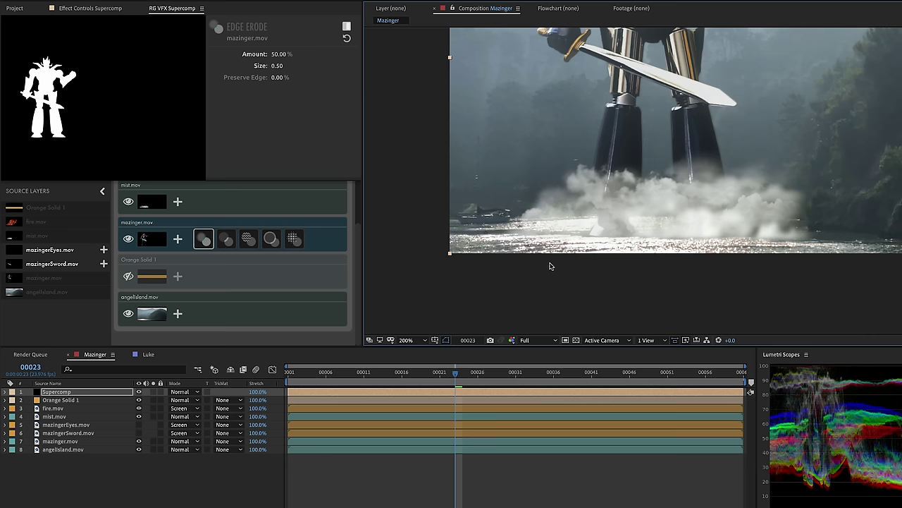
pyautogui.scroll(-1, 638, 204)
pyautogui.scroll(1, 636, 178)
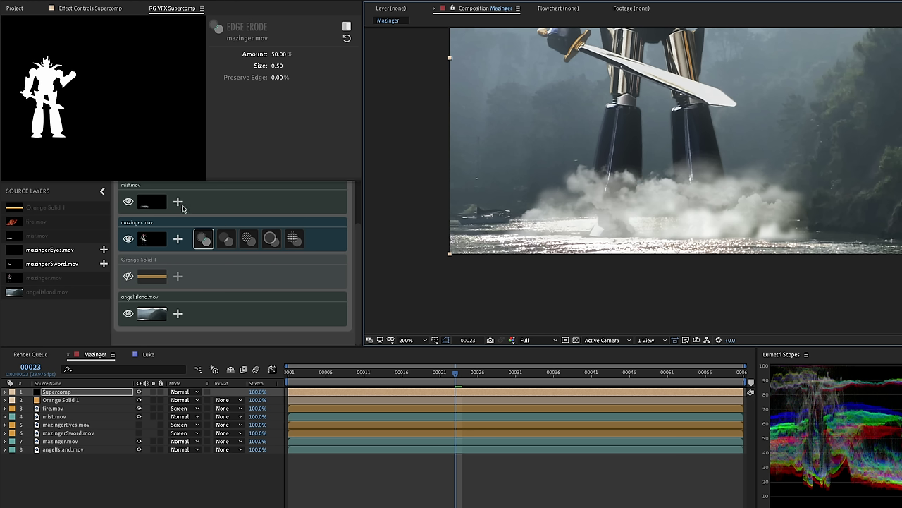
# - Add an Edge Erode effect to mist.mov with an Amount of about 61% and a Size of about 33.5
pyautogui.click(177, 202)
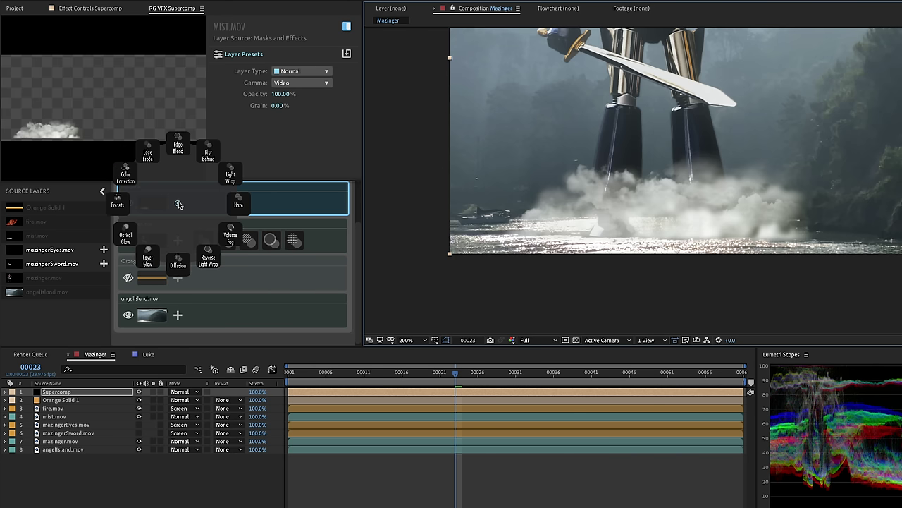
pyautogui.click(148, 154)
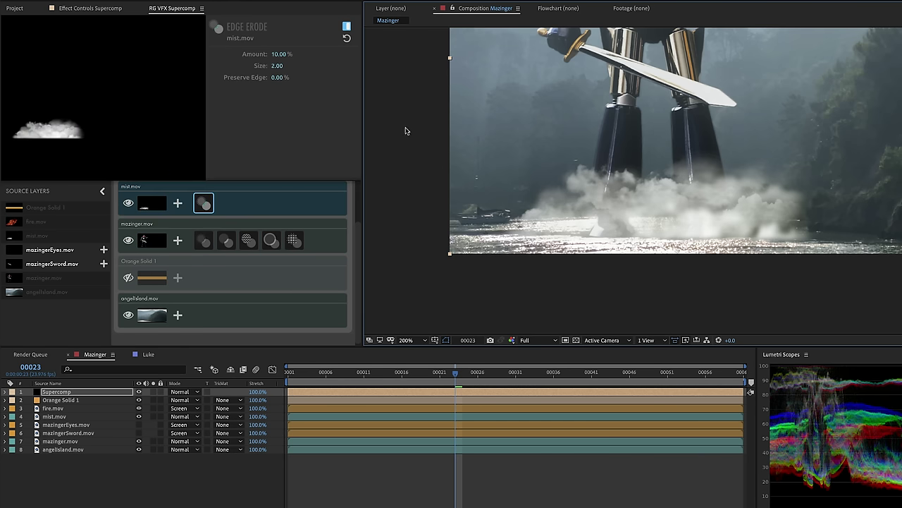
pyautogui.moveTo(277, 66); pyautogui.dragTo(344, 66)
pyautogui.moveTo(280, 54); pyautogui.dragTo(330, 54)
pyautogui.moveTo(277, 65); pyautogui.dragTo(327, 54)
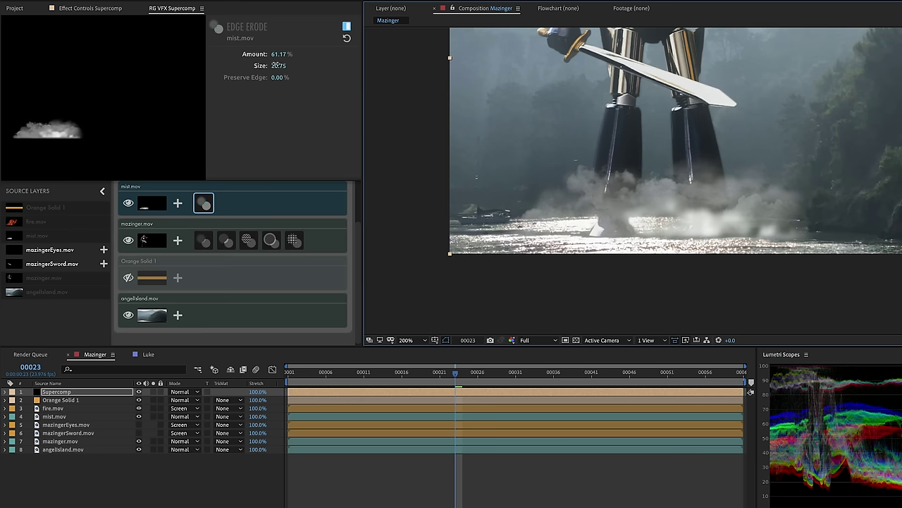
pyautogui.moveTo(278, 66); pyautogui.dragTo(310, 66)
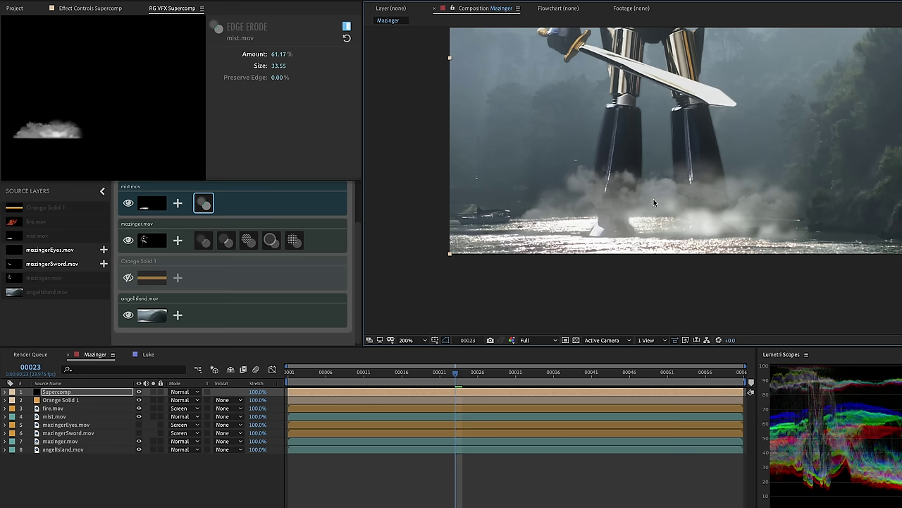
# - Add a Blur Behind effect to mist.mov with an Amount of about 173% and a Size of about 19, and compare it disabled
pyautogui.click(178, 204)
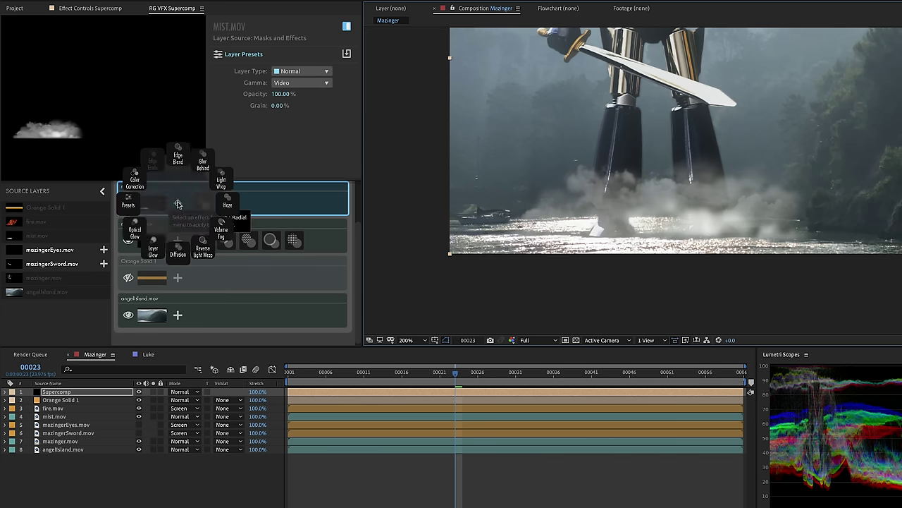
pyautogui.click(207, 158)
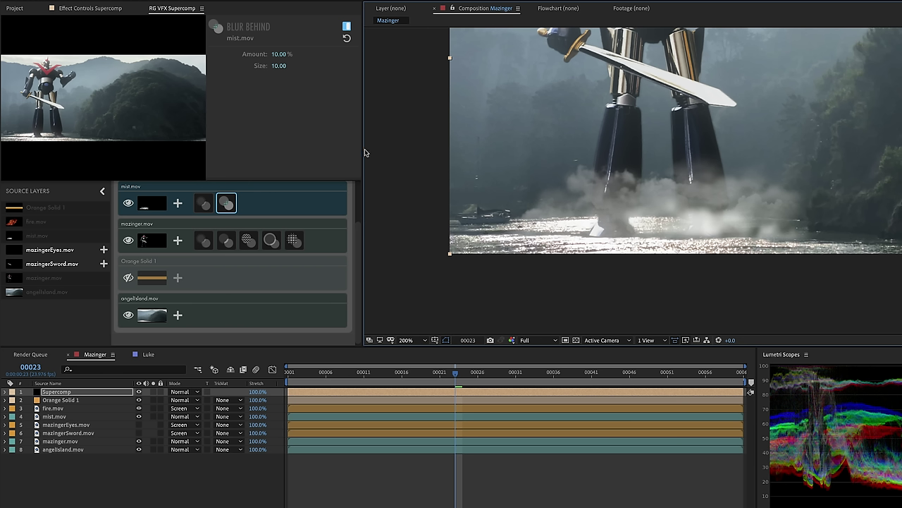
pyautogui.moveTo(280, 55); pyautogui.dragTo(328, 54)
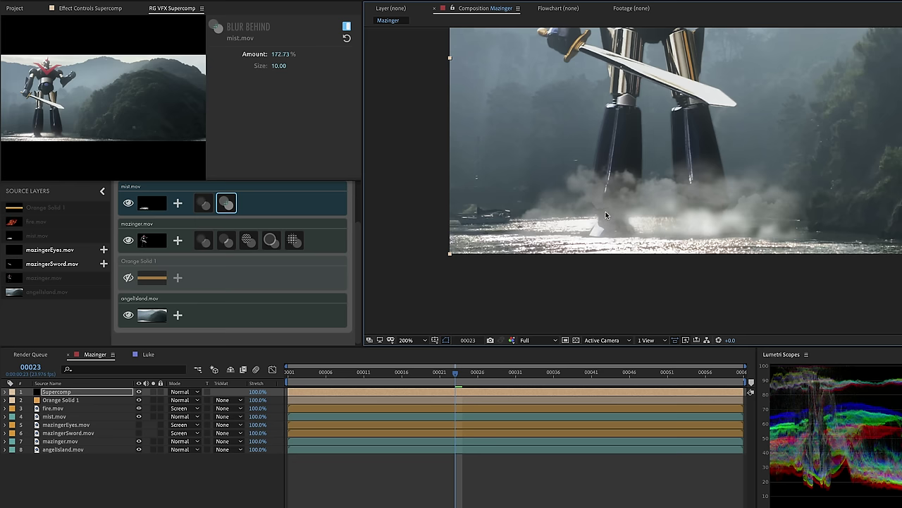
pyautogui.scroll(2, 605, 215)
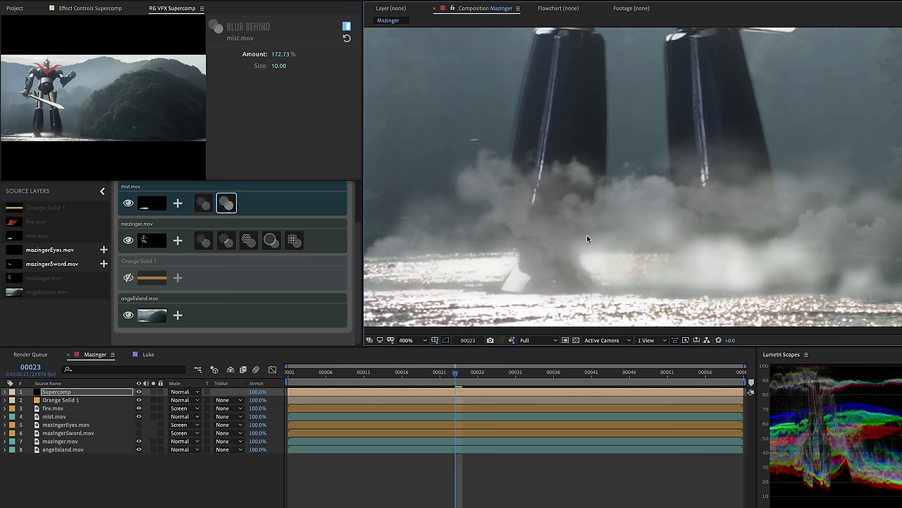
pyautogui.moveTo(279, 65); pyautogui.dragTo(327, 65)
pyautogui.click(346, 26)
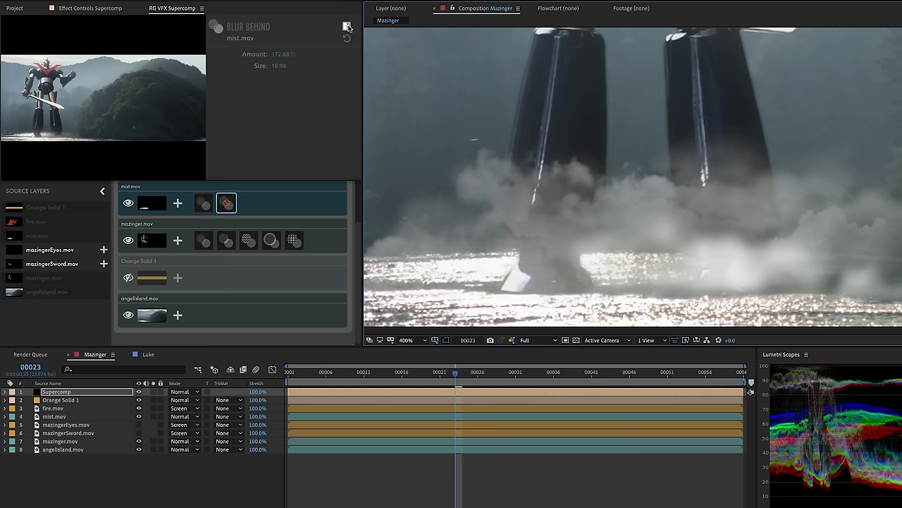
# - Lower the Edge Erode Amount of mist.mov, trying 20% before settling on 30%
pyautogui.click(209, 203)
pyautogui.click(279, 54)
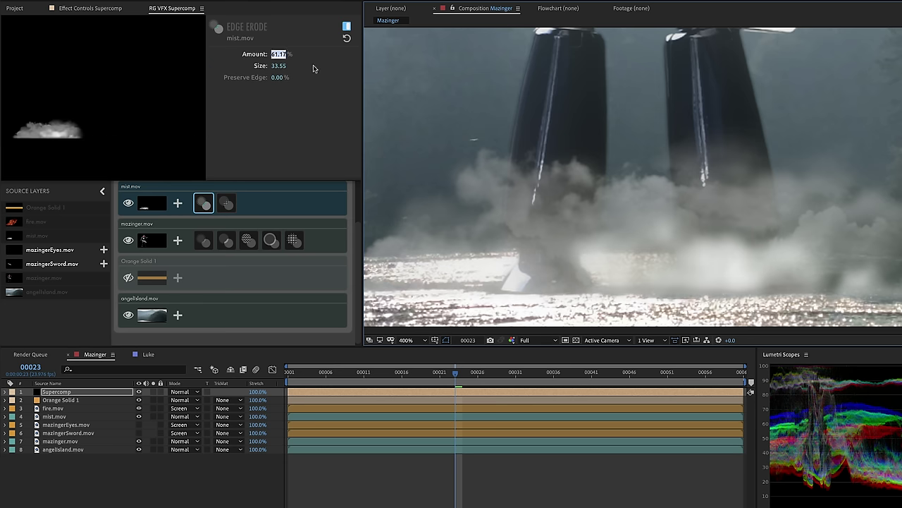
pyautogui.write('20')
pyautogui.press('Return')
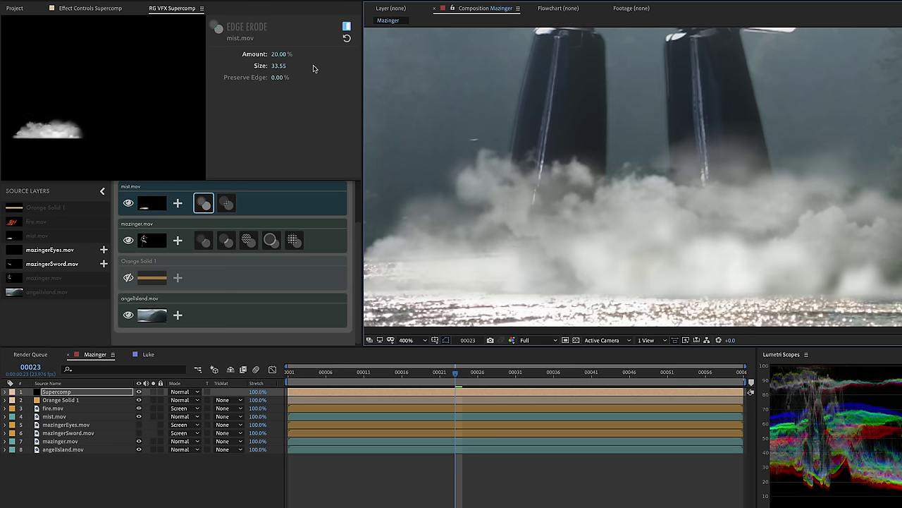
pyautogui.click(279, 55)
pyautogui.write('30')
pyautogui.press('Return')
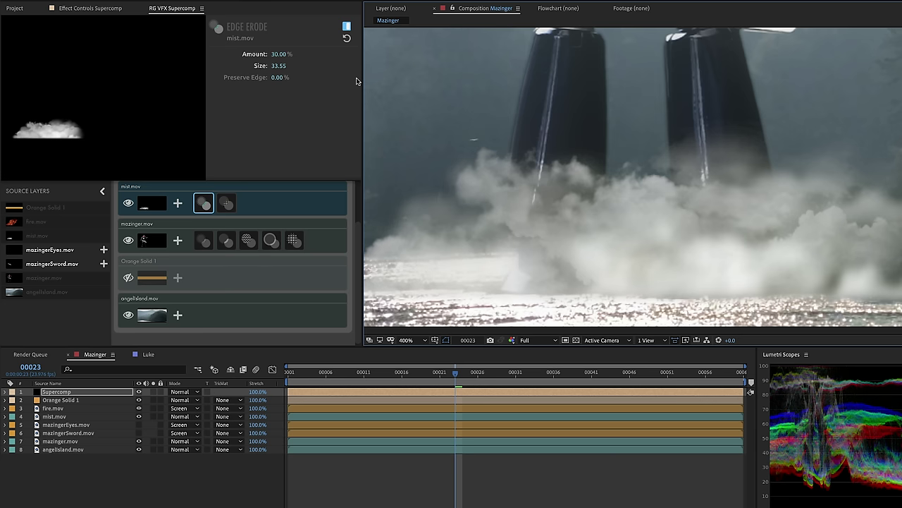
pyautogui.scroll(-2, 695, 248)
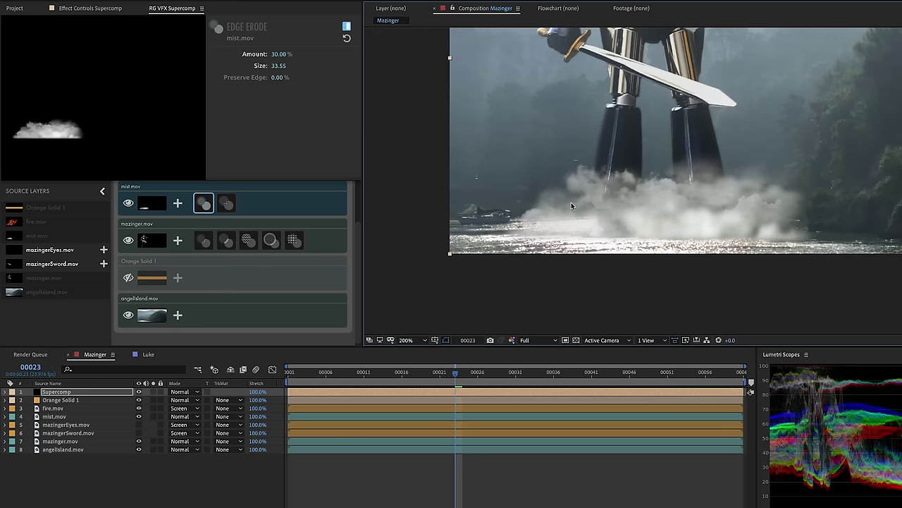
# - Add a Haze effect to mist.mov with an Amount of 60%
pyautogui.click(178, 203)
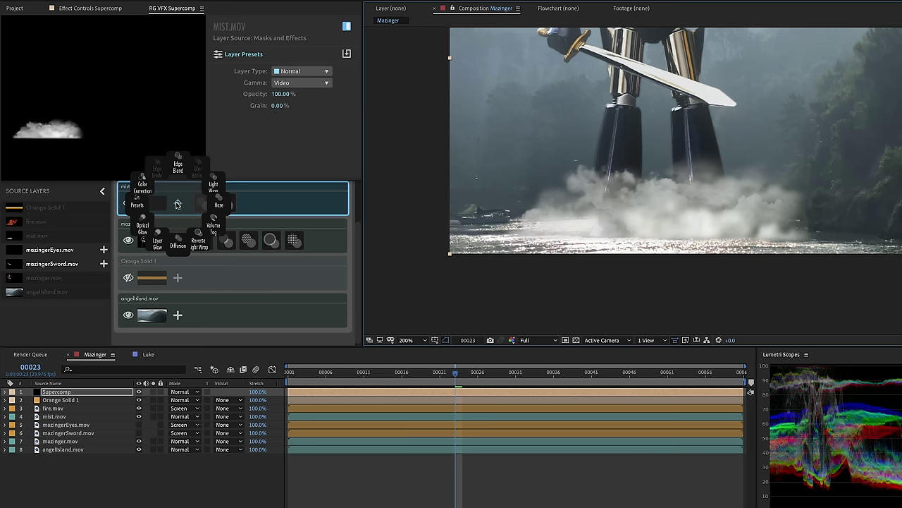
pyautogui.click(232, 204)
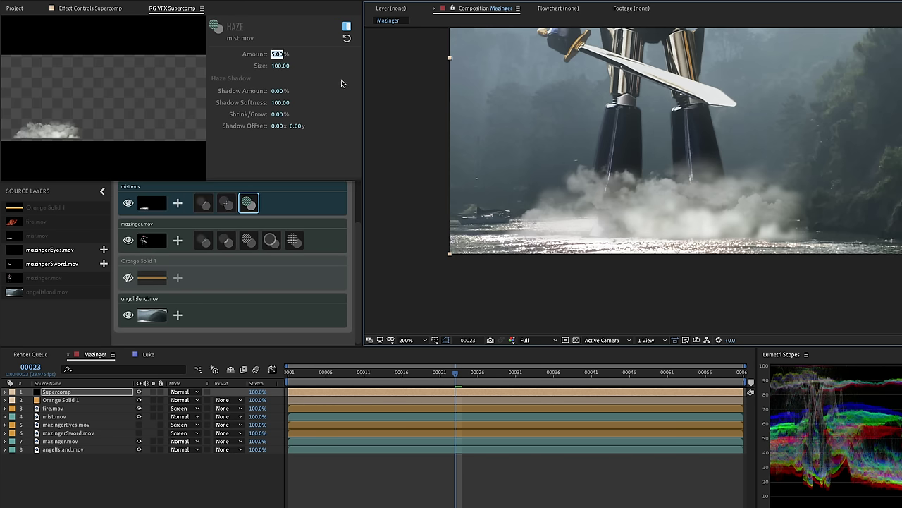
pyautogui.write('60')
pyautogui.press('Return')
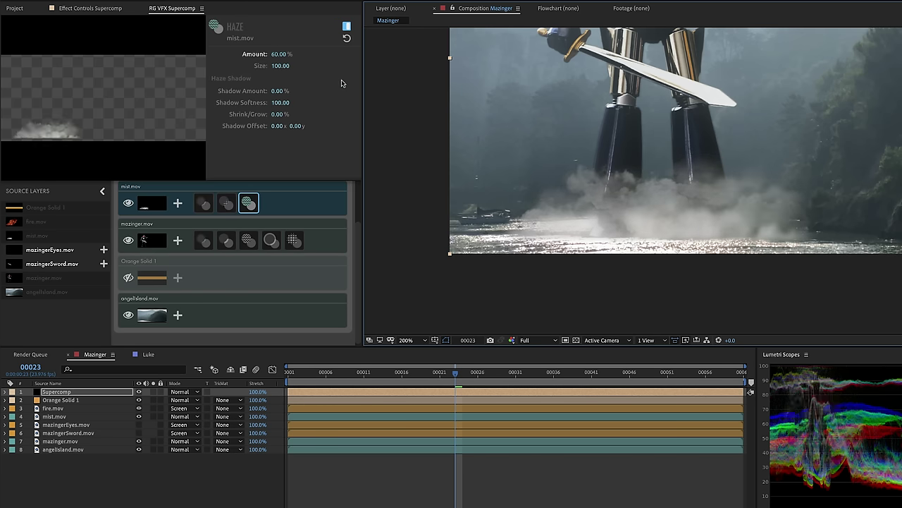
# - Add a Light Wrap effect to mist.mov with an Amount of about 51%
pyautogui.click(178, 203)
pyautogui.click(230, 175)
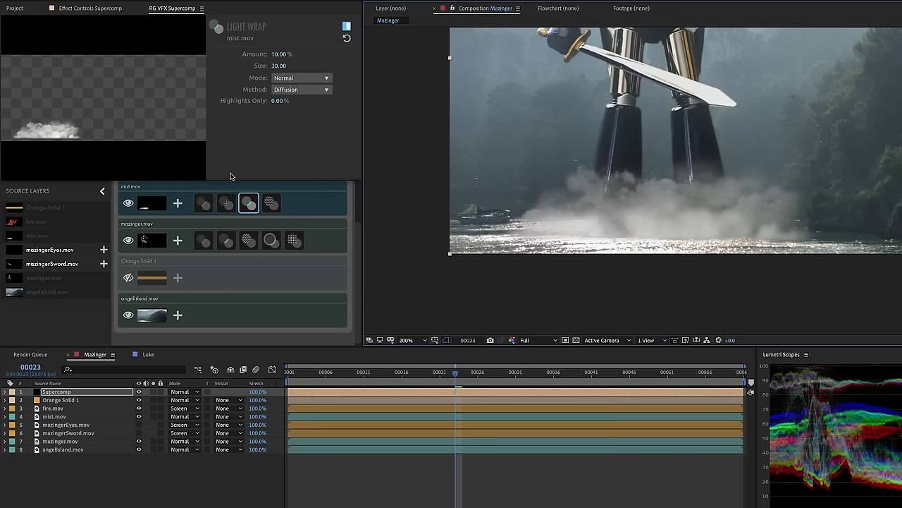
pyautogui.moveTo(279, 54); pyautogui.dragTo(351, 53)
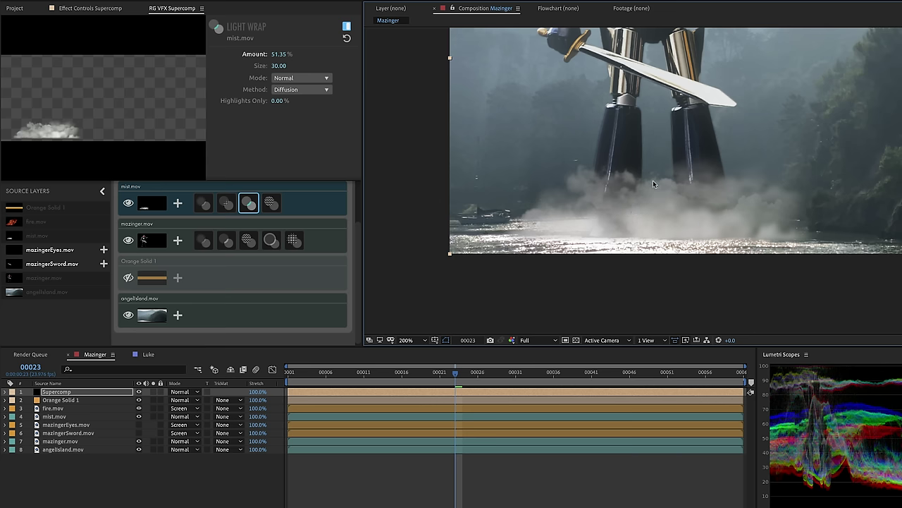
# - Compare the mist with all of mist.mov's effects disabled and enabled
pyautogui.click(304, 201)
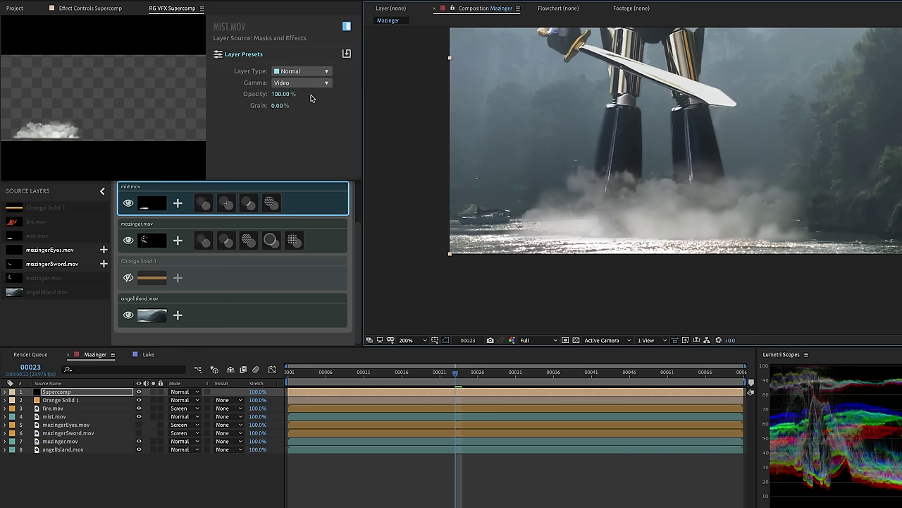
pyautogui.click(346, 26)
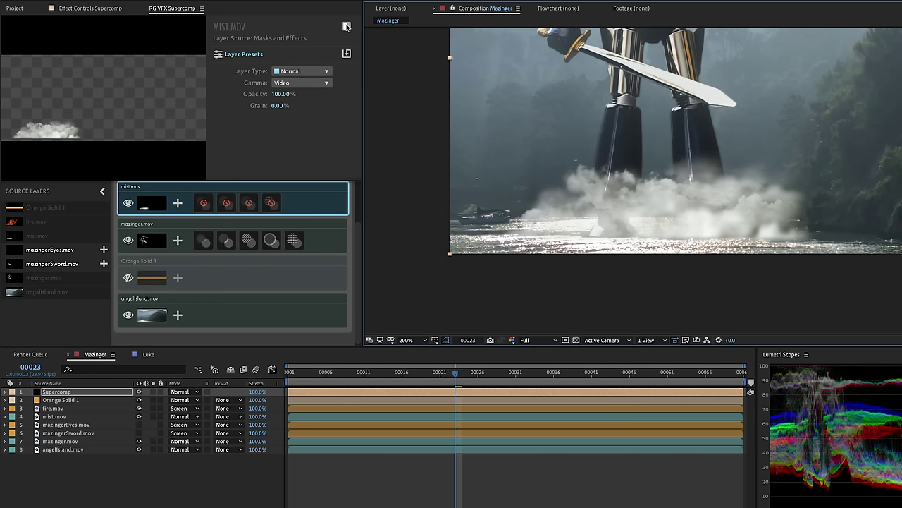
pyautogui.click(346, 26)
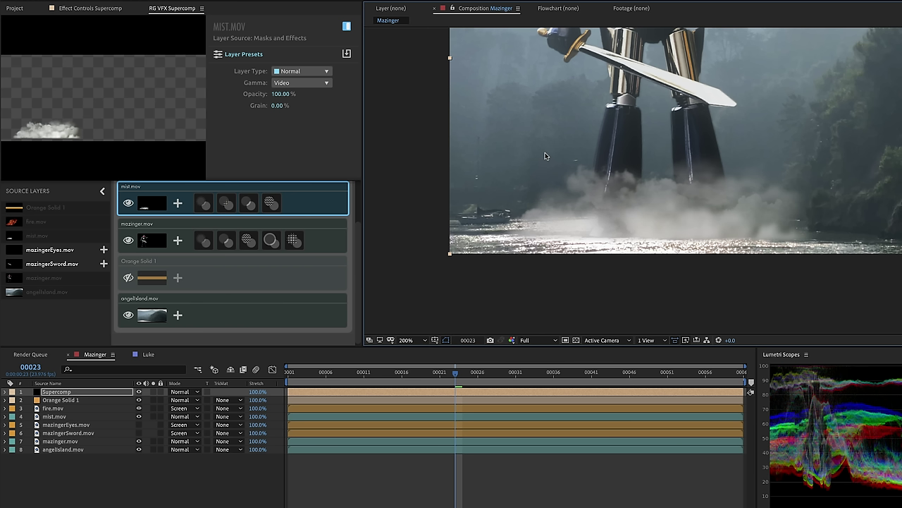
# - Try moving the mist.mov layer up across the robot's legs and back down to its feet
pyautogui.click(59, 417)
pyautogui.moveTo(649, 203); pyautogui.dragTo(701, 96)
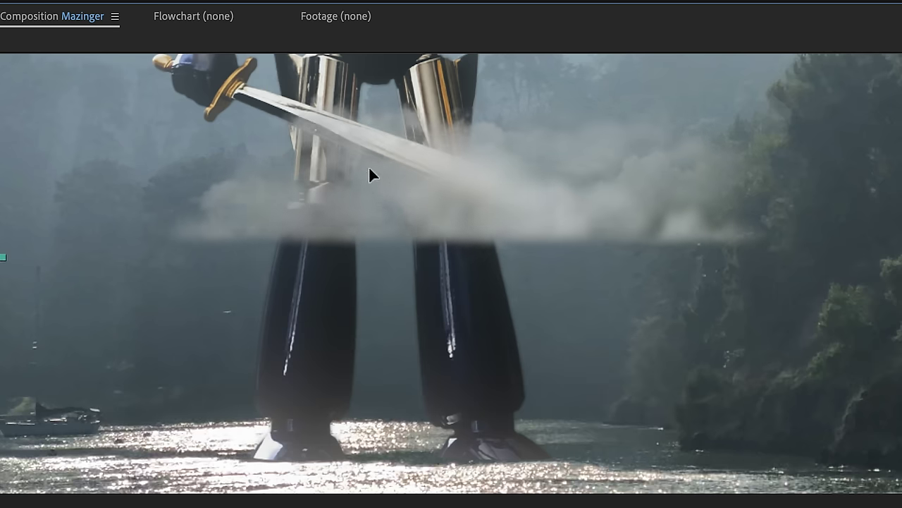
pyautogui.moveTo(369, 176); pyautogui.dragTo(228, 122)
pyautogui.moveTo(278, 330); pyautogui.dragTo(378, 396)
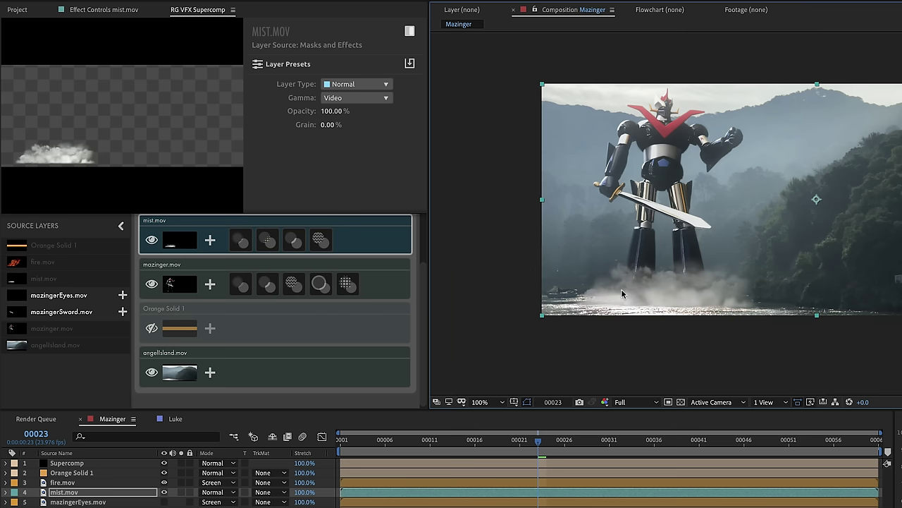
# - Try fading mist.mov out to 0% Opacity in Supercomp and restore it to 100%
pyautogui.click(360, 235)
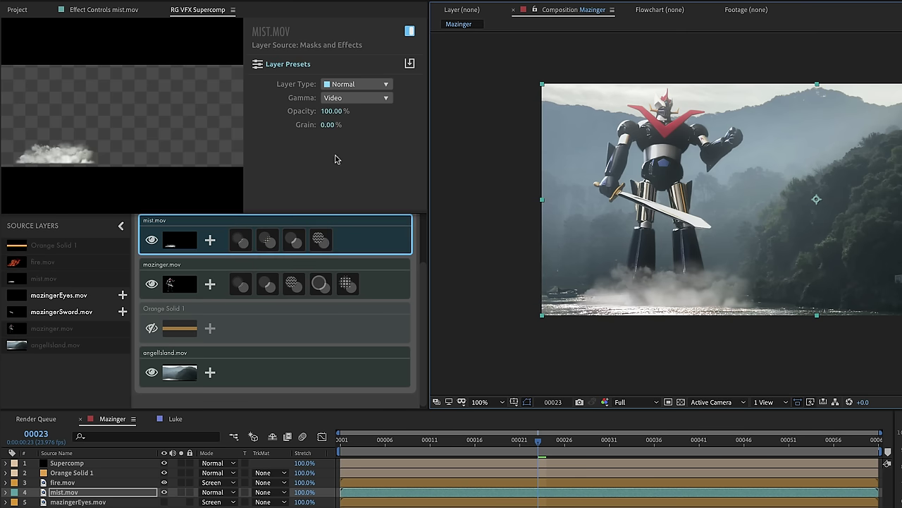
pyautogui.moveTo(331, 111)
pyautogui.mouseDown()
pyautogui.moveTo(341, 111)
pyautogui.moveTo(328, 114)
pyautogui.mouseUp()
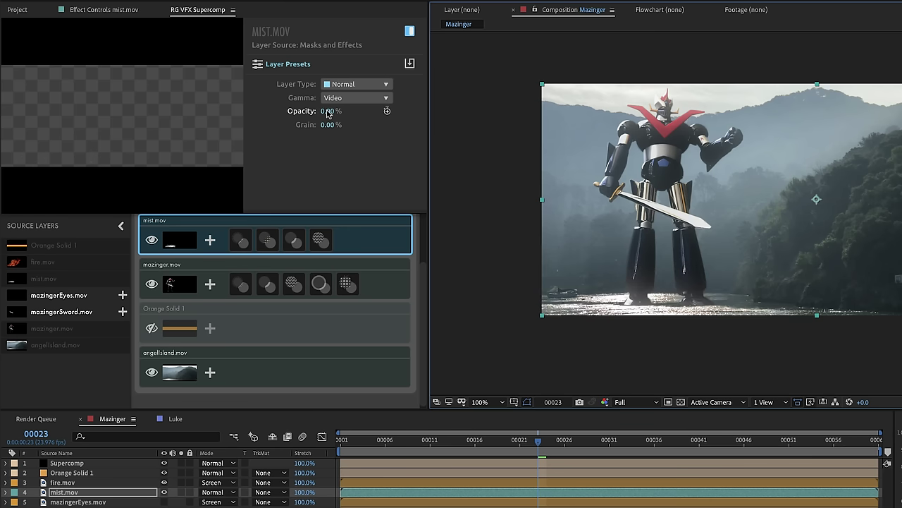
pyautogui.click(375, 124)
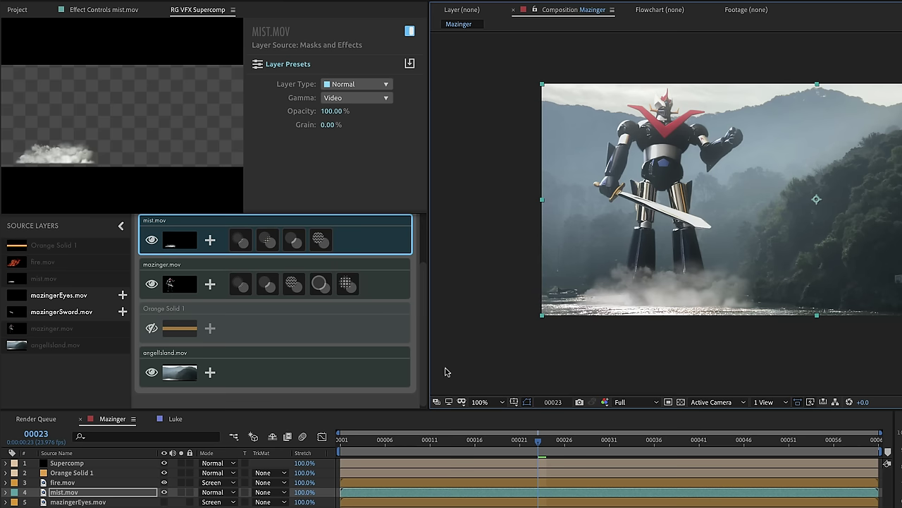
# - Try showing Orange Solid 1 behind the robot, move it up, and hide it again
pyautogui.click(151, 328)
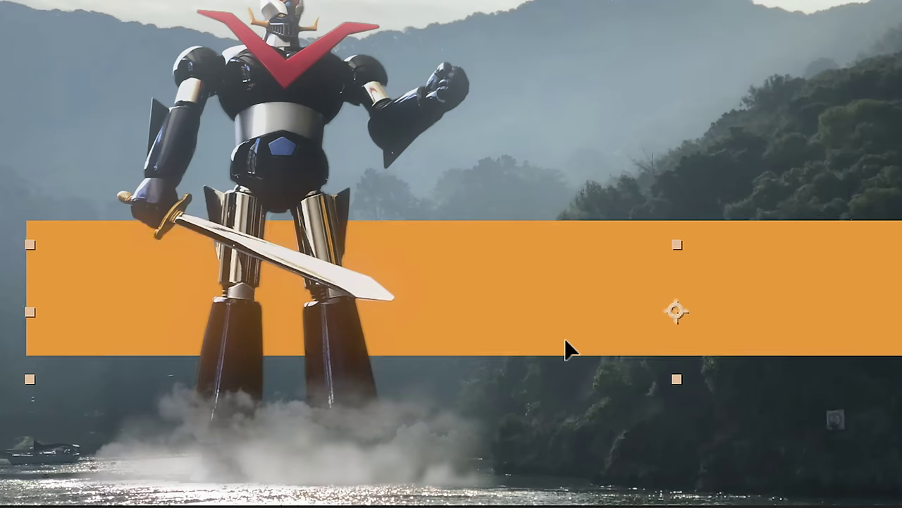
pyautogui.moveTo(564, 338); pyautogui.dragTo(561, 210)
pyautogui.click(151, 328)
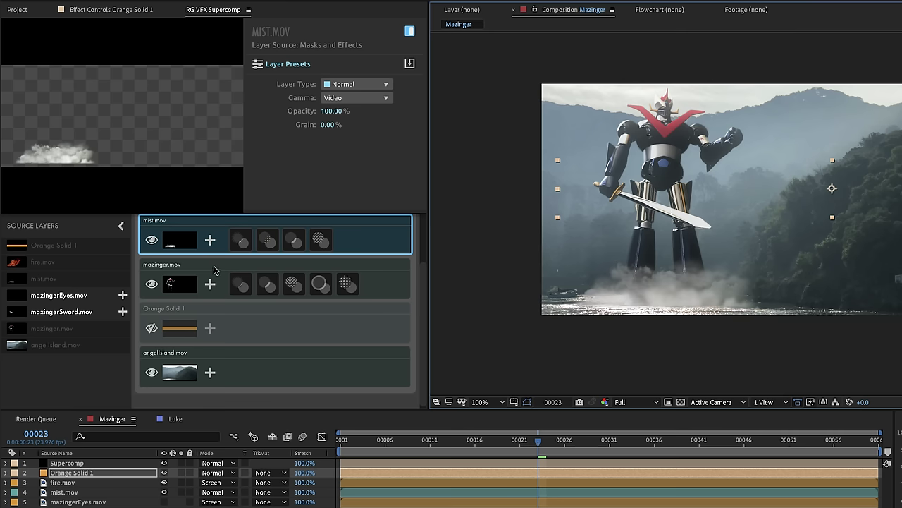
# - Add an Edge Blend effect to mazinger.mov
pyautogui.click(220, 271)
pyautogui.click(210, 284)
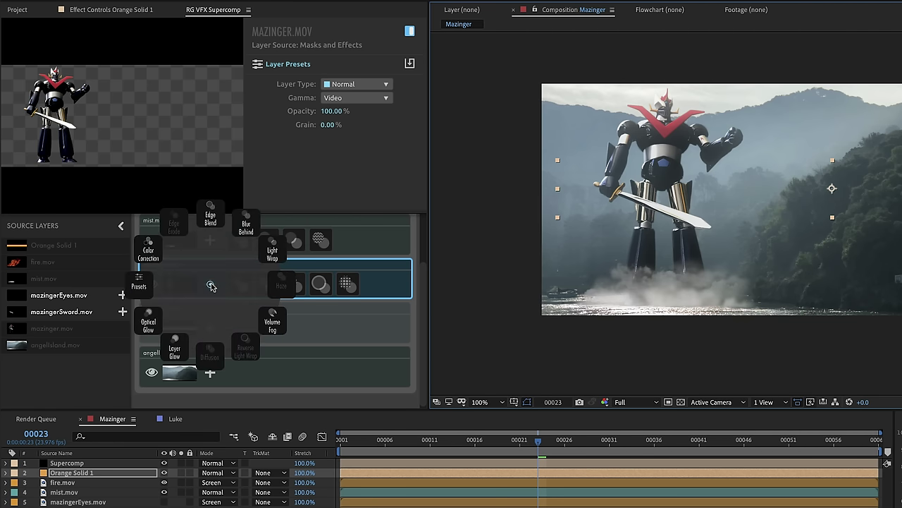
pyautogui.click(210, 285)
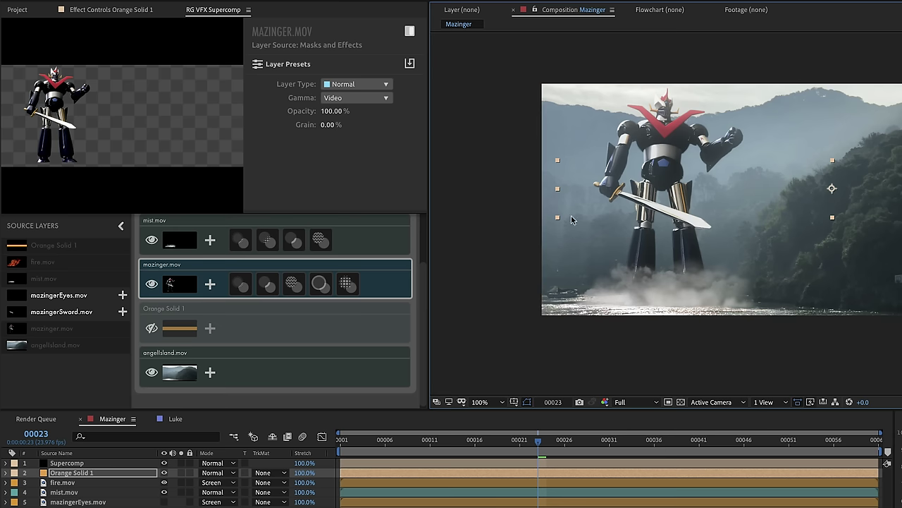
pyautogui.scroll(4, 573, 219)
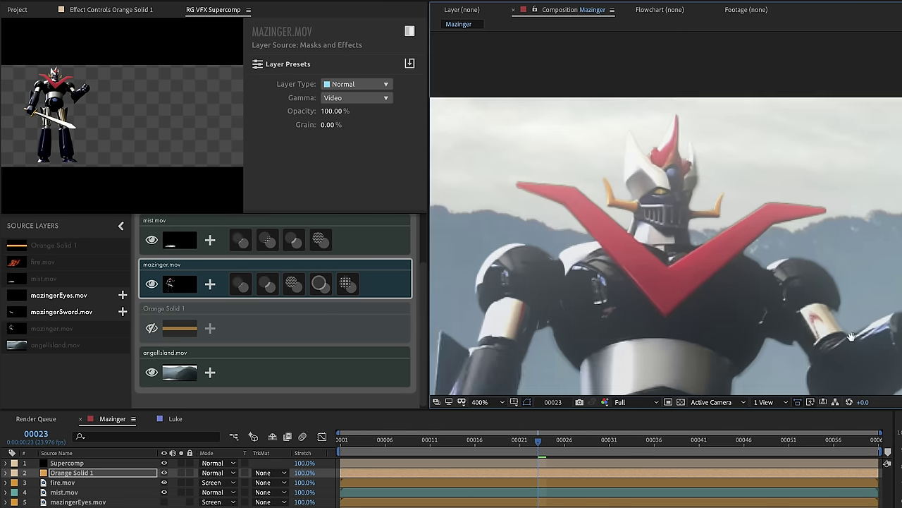
pyautogui.scroll(3, 557, 233)
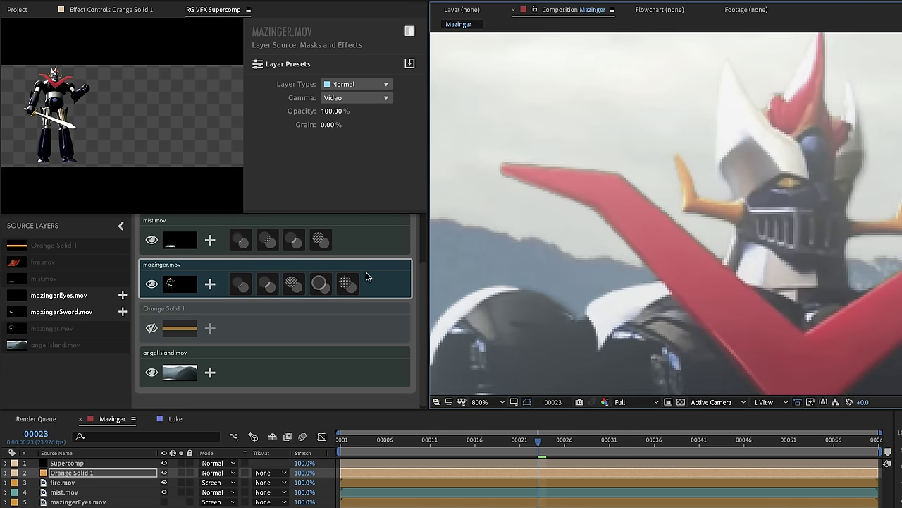
pyautogui.click(211, 284)
pyautogui.click(215, 219)
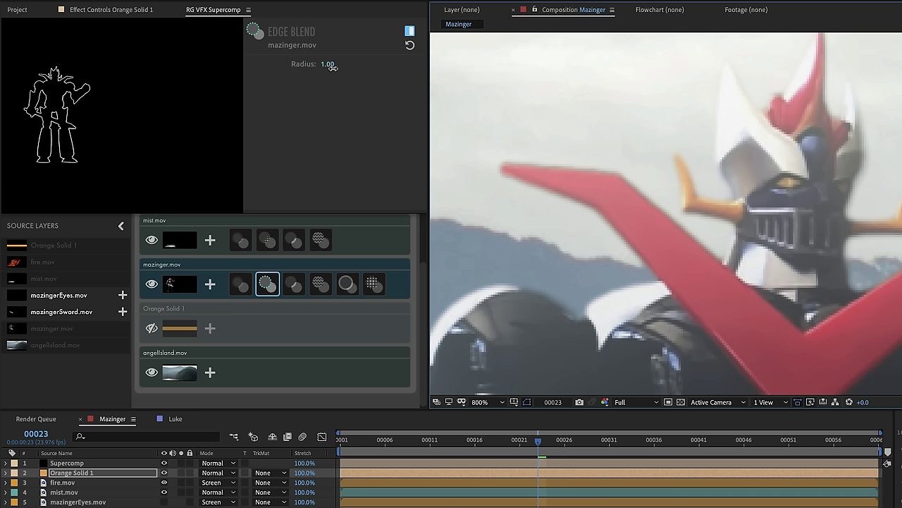
# - Try a stronger Edge Blend Radius of 2.44 on mazinger.mov, and settle on 0.75
pyautogui.moveTo(326, 64)
pyautogui.moveTo(326, 64)
pyautogui.mouseDown()
pyautogui.moveTo(346, 63)
pyautogui.moveTo(329, 67)
pyautogui.mouseUp()
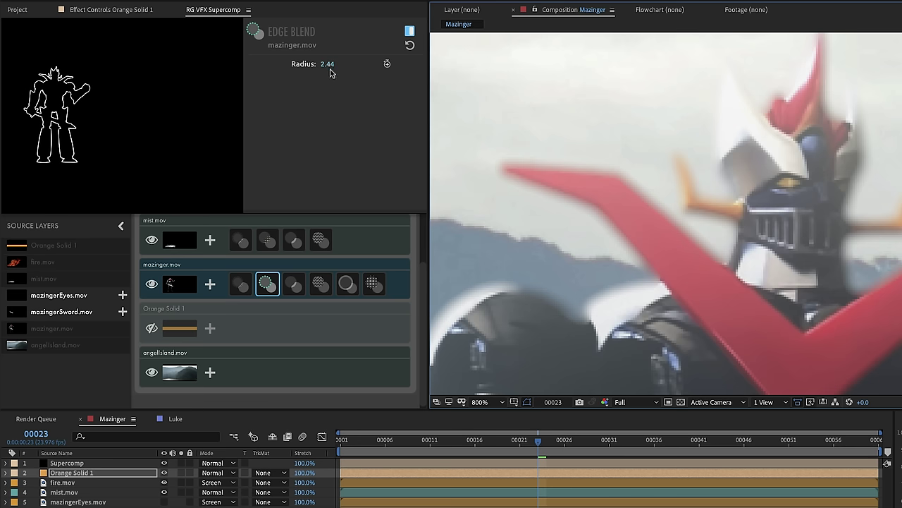
pyautogui.click(327, 64)
pyautogui.write('1')
pyautogui.write('.75')
pyautogui.press('Return')
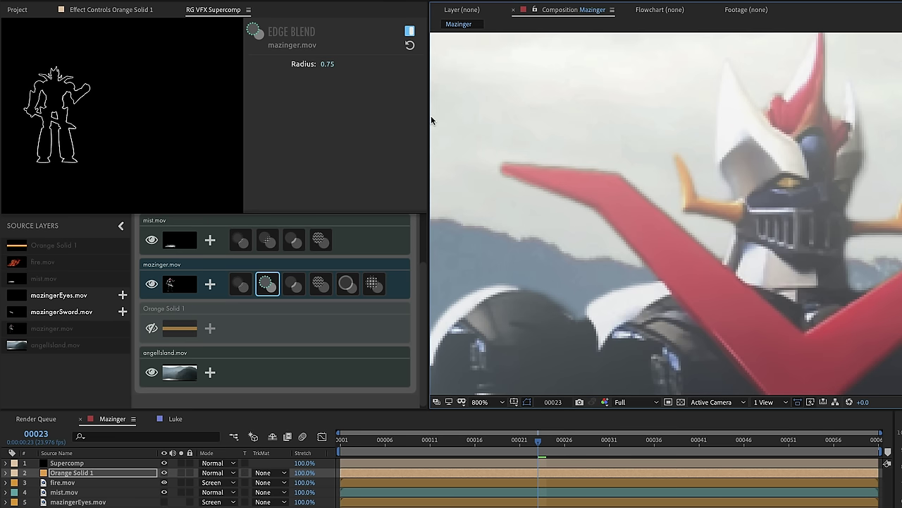
# - Compare the robot's edges with Edge Blend disabled and enabled, both close up and over the whole figure
pyautogui.click(410, 32)
pyautogui.click(409, 32)
pyautogui.scroll(-3, 707, 212)
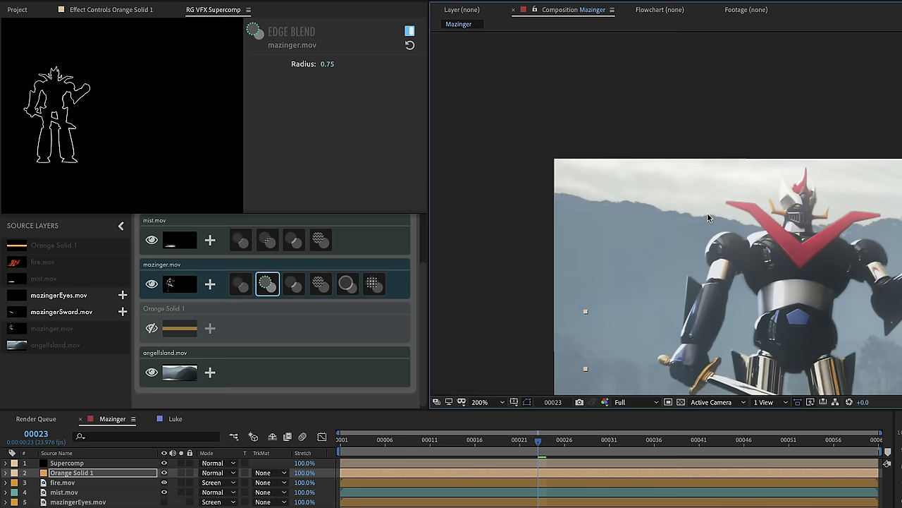
pyautogui.click(803, 289)
pyautogui.moveTo(812, 306); pyautogui.dragTo(673, 162)
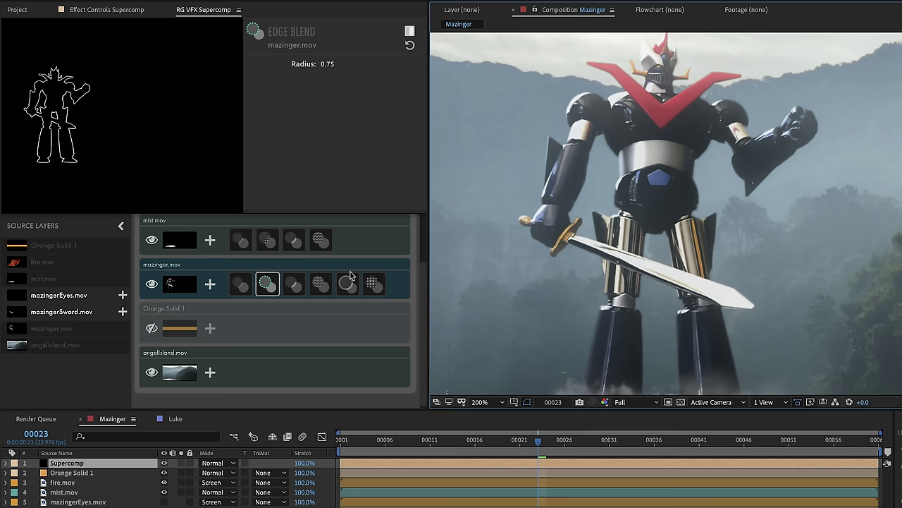
# - Try placing mist.mov behind mazinger.mov in the Supercomp layer stack, and restore the original order
pyautogui.moveTo(423, 287); pyautogui.dragTo(423, 280)
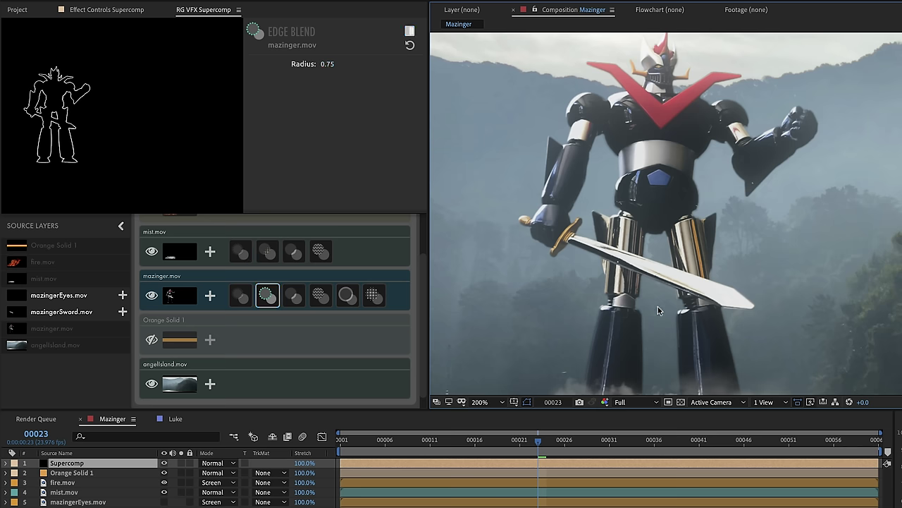
pyautogui.moveTo(659, 288); pyautogui.dragTo(656, 167)
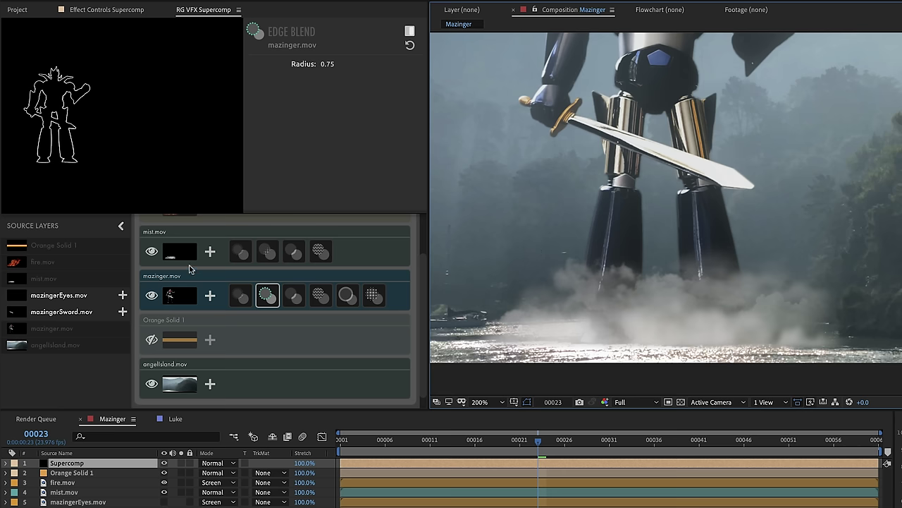
pyautogui.moveTo(215, 235); pyautogui.dragTo(228, 338)
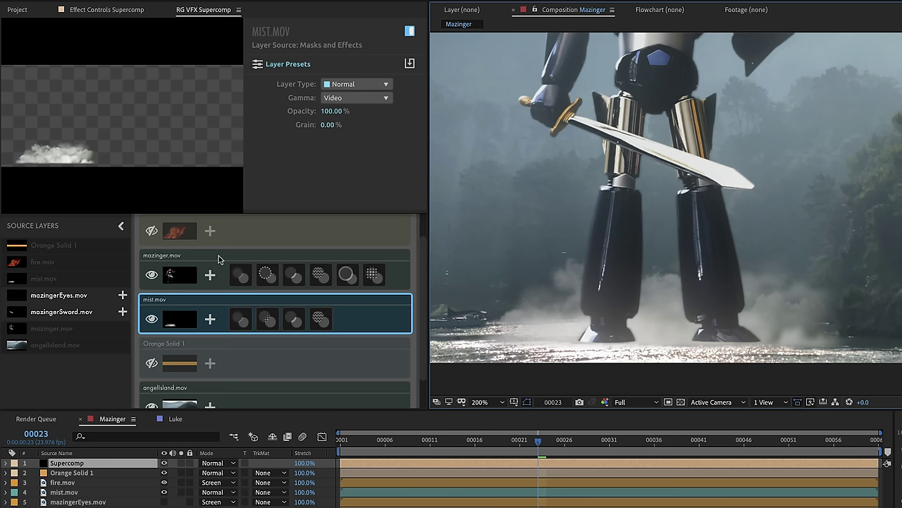
pyautogui.moveTo(218, 260); pyautogui.dragTo(226, 325)
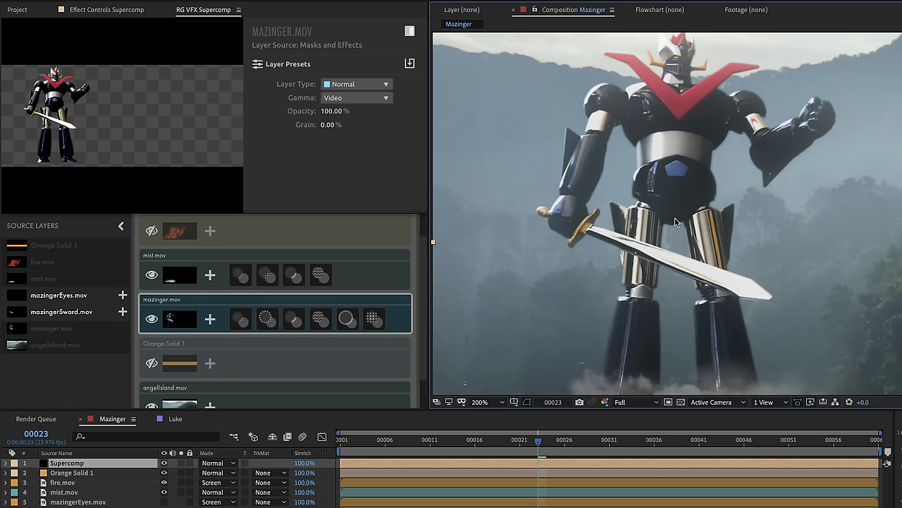
# - Compare mazinger.mov with its Haze disabled and enabled, and set the Haze Amount to 5%
pyautogui.click(294, 319)
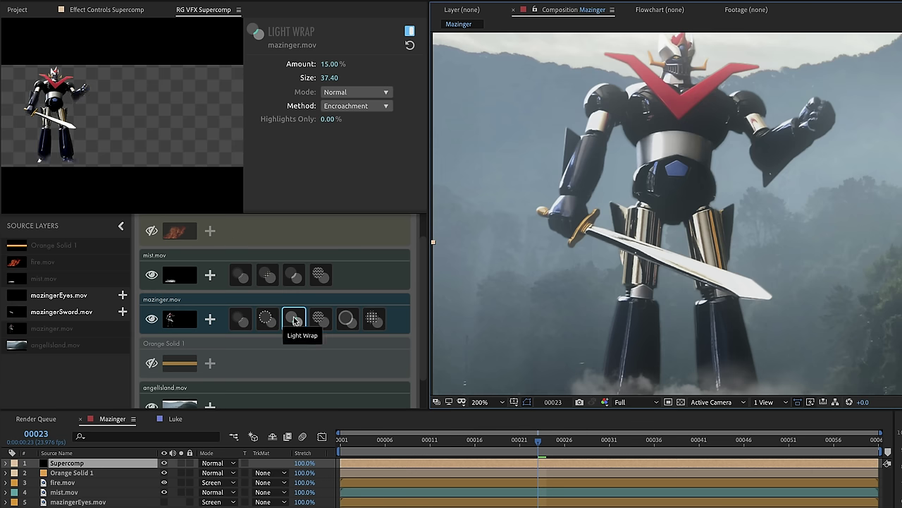
pyautogui.click(321, 318)
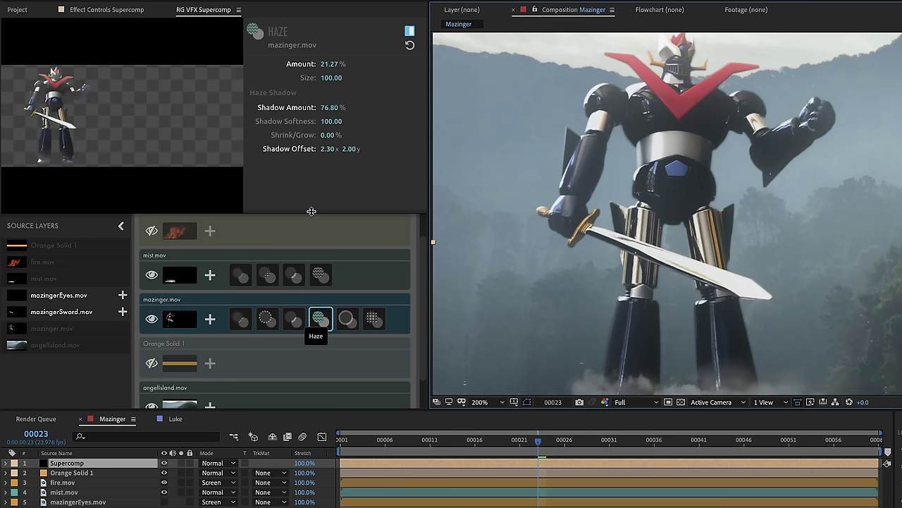
pyautogui.click(409, 33)
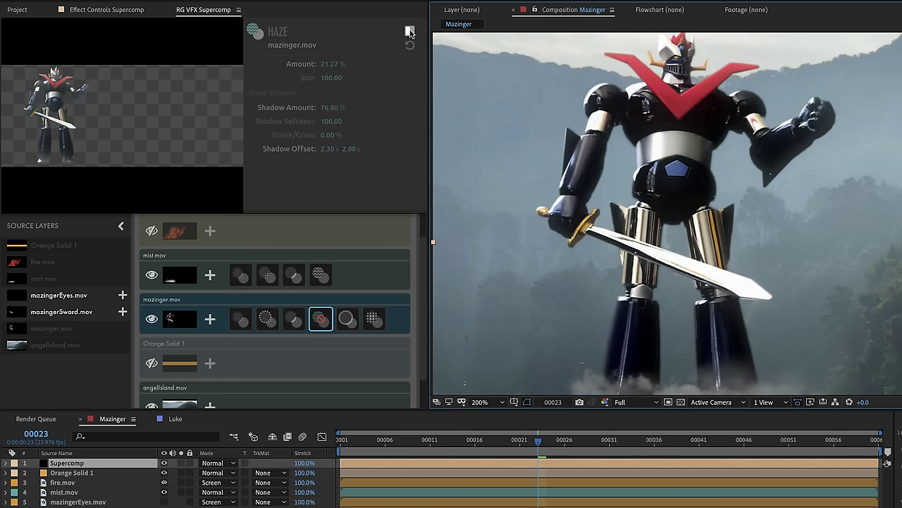
pyautogui.click(409, 33)
pyautogui.click(327, 64)
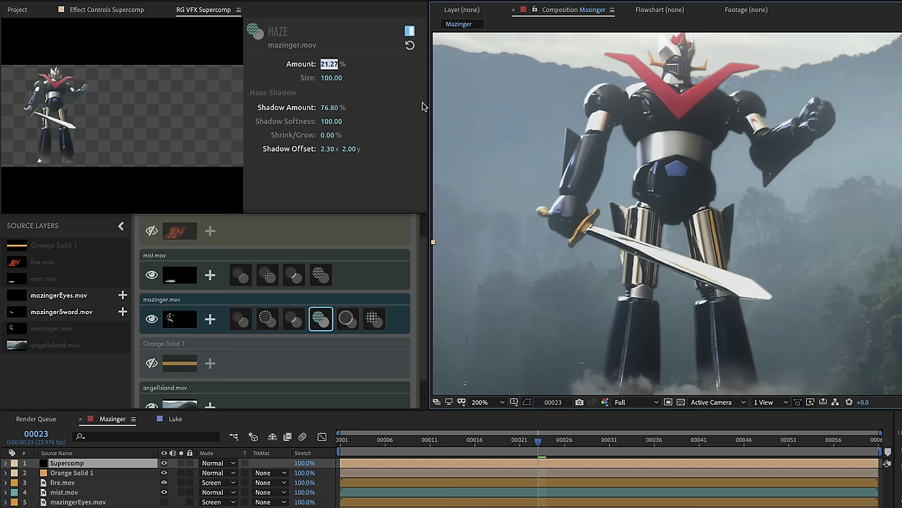
pyautogui.write('5')
pyautogui.press('Return')
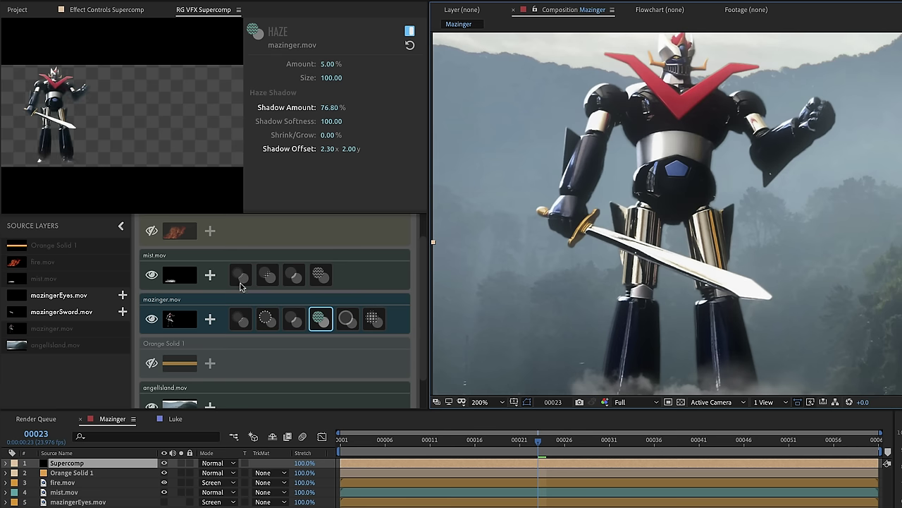
# - Hide mazinger.mov to examine the background's misty atmosphere, and show the layer again
pyautogui.click(157, 320)
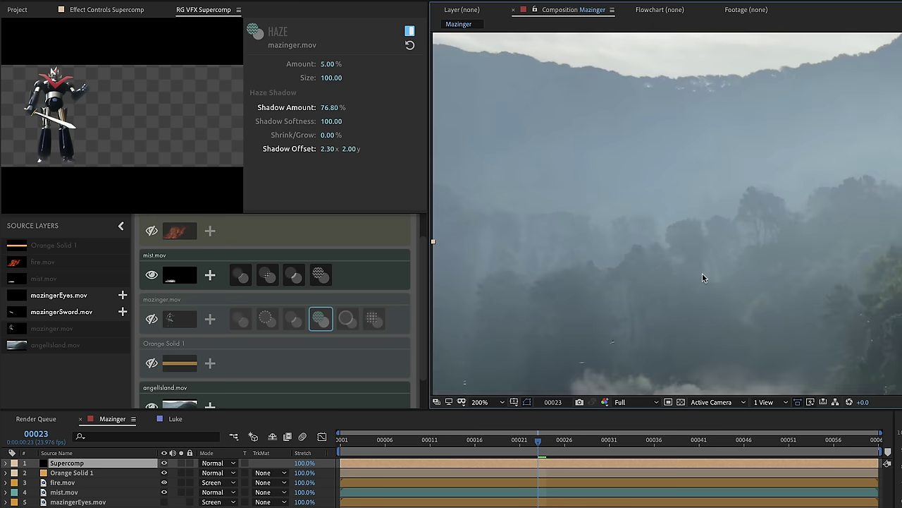
pyautogui.scroll(-1, 660, 238)
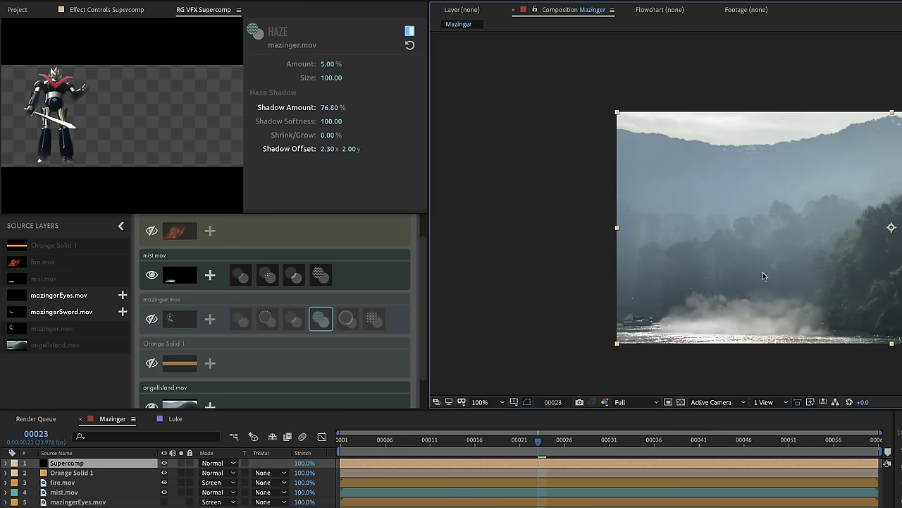
pyautogui.scroll(1, 688, 277)
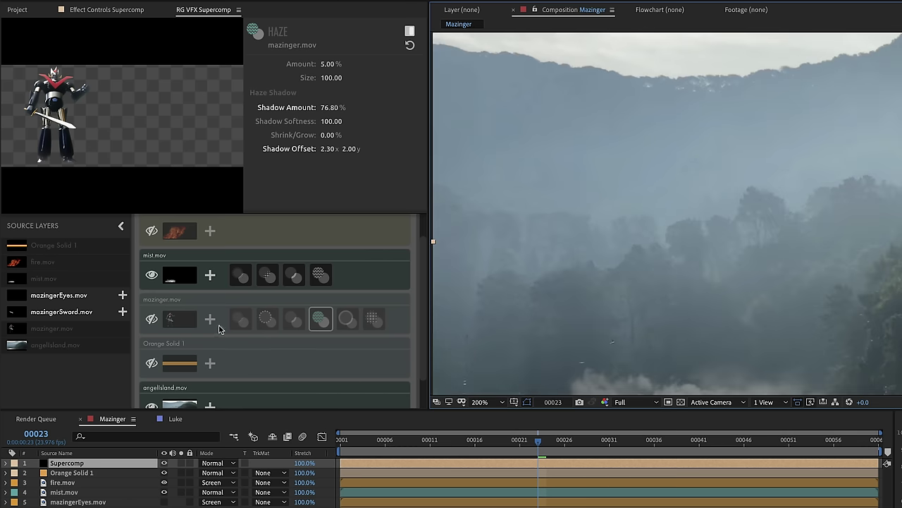
pyautogui.click(152, 318)
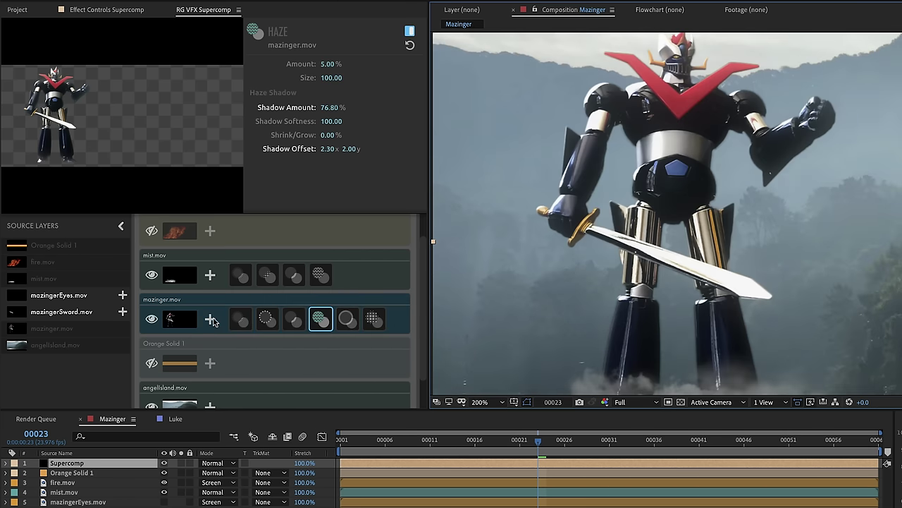
# - Add a Volume Fog effect to mazinger.mov and compare the robot with the fog disabled and enabled
pyautogui.click(211, 319)
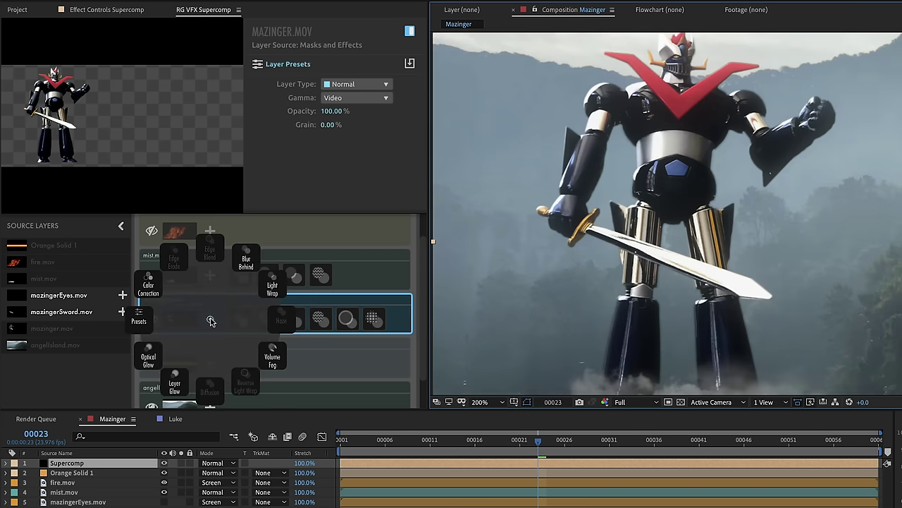
pyautogui.click(272, 356)
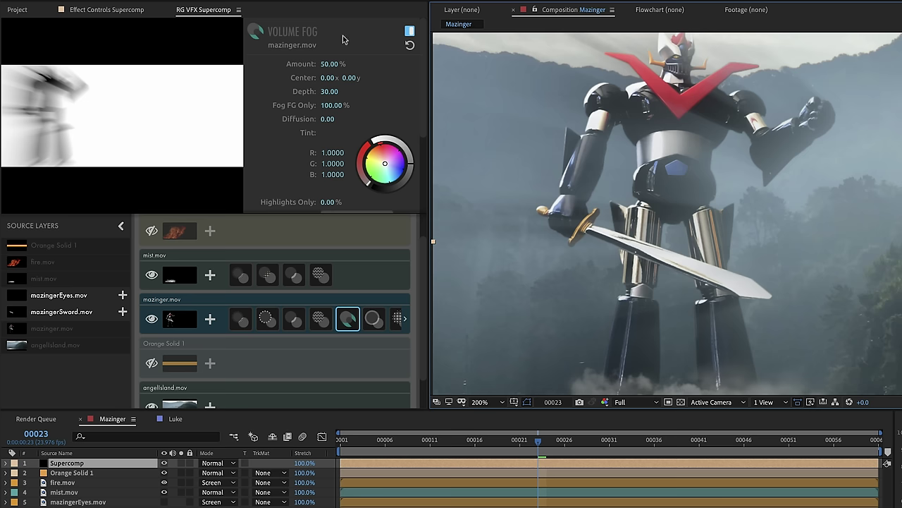
pyautogui.click(408, 31)
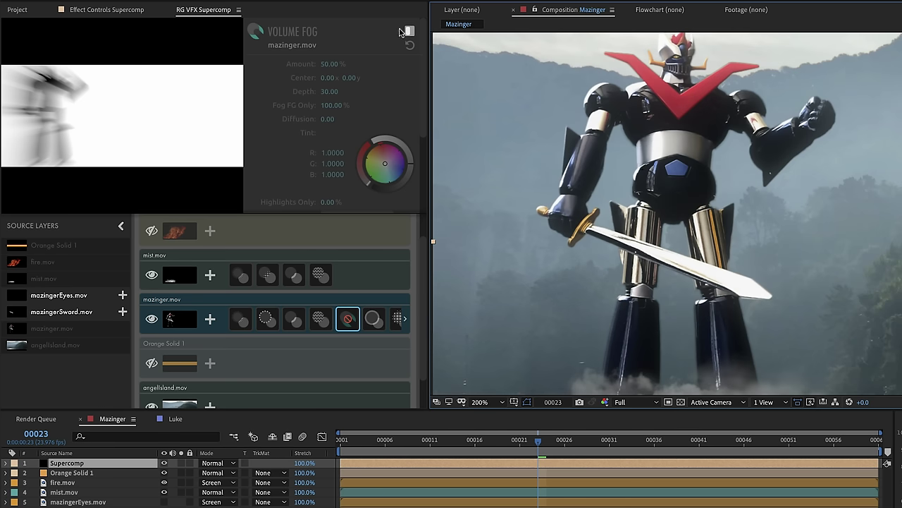
pyautogui.click(409, 31)
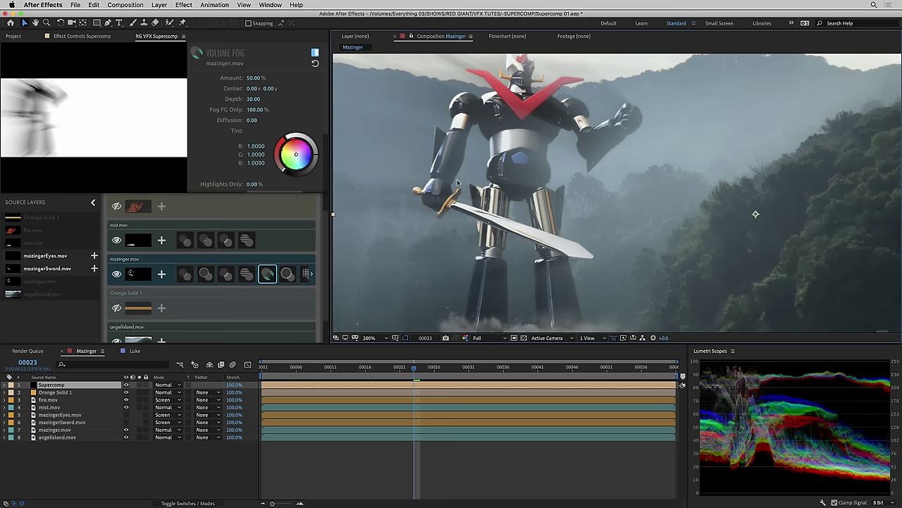
# - Try shifting the Volume Fog Center on mazinger.mov to about -12.45 x, -2.05 y
pyautogui.press(',')
pyautogui.press('.')
pyautogui.moveTo(250, 88); pyautogui.dragTo(282, 88)
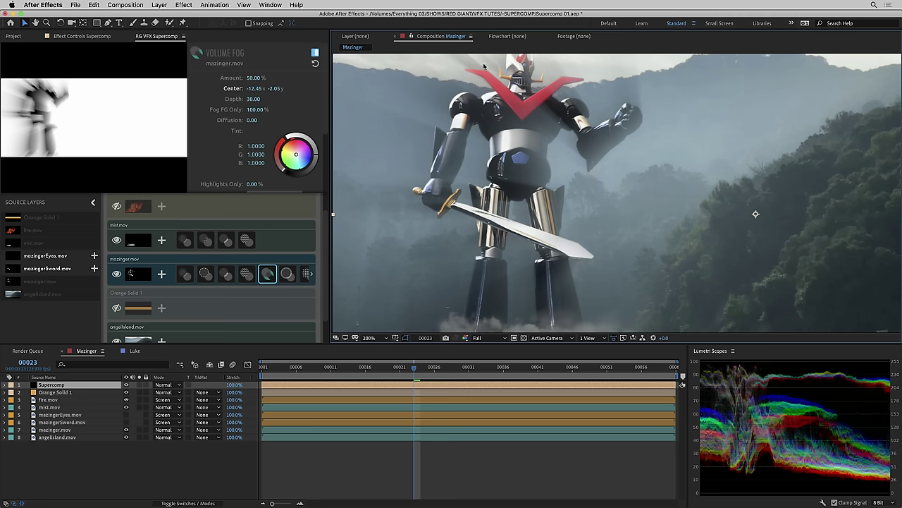
pyautogui.press(',')
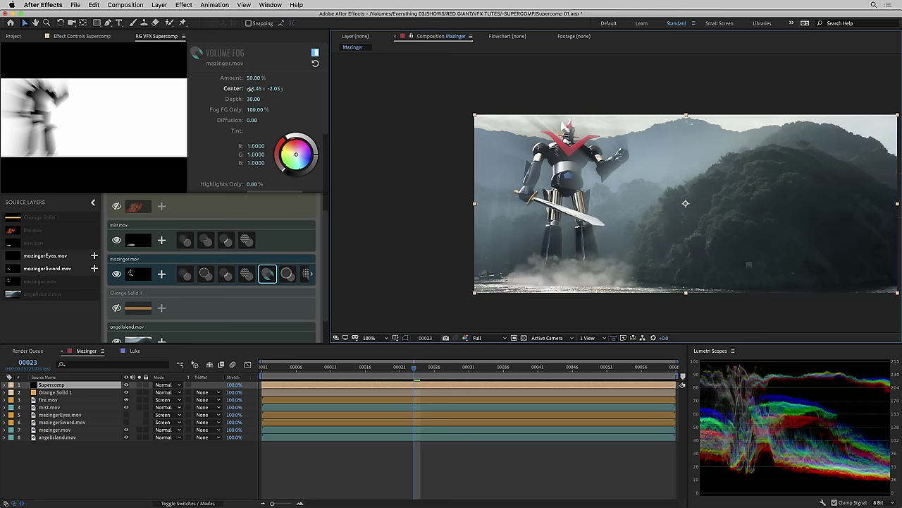
# - Enable keyframing for mazinger.mov's Volume Fog Center and place its point beside the robot's chest at 514.0, 176.0 using the Supercomp effect controls
pyautogui.click(298, 89)
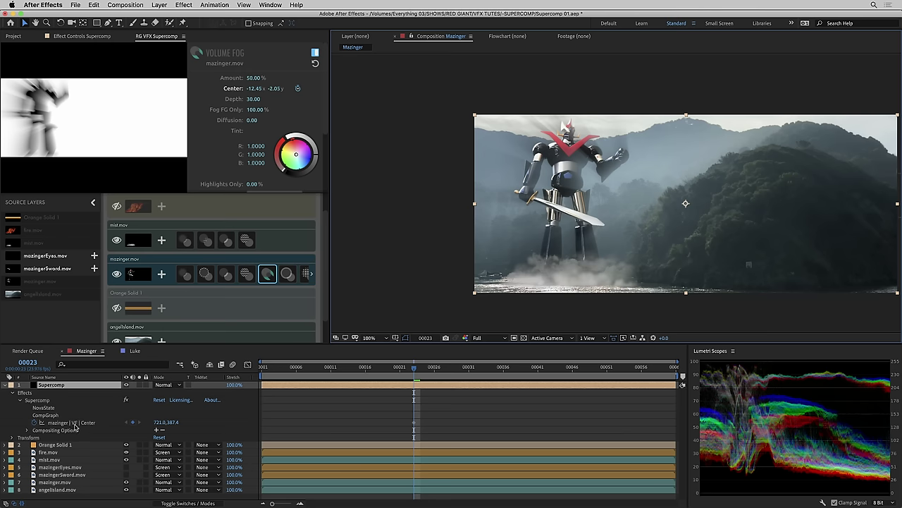
pyautogui.click(80, 36)
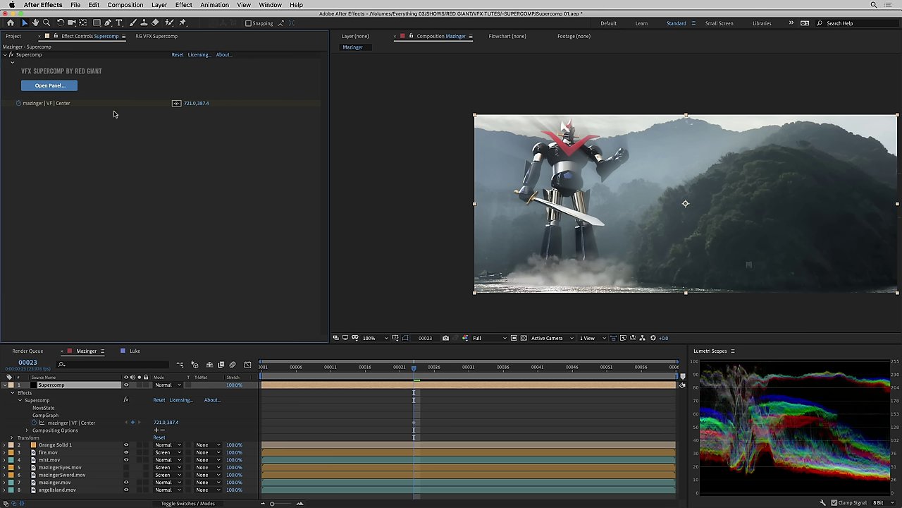
pyautogui.click(176, 103)
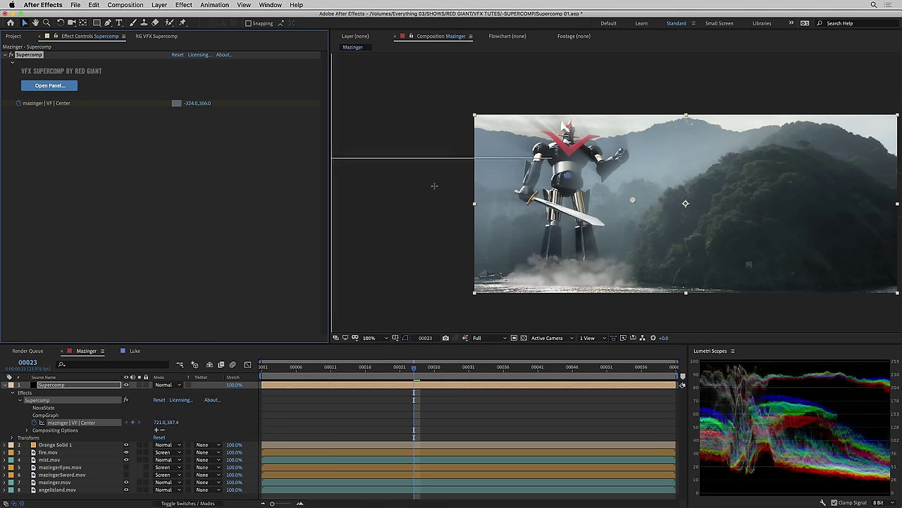
pyautogui.click(611, 133)
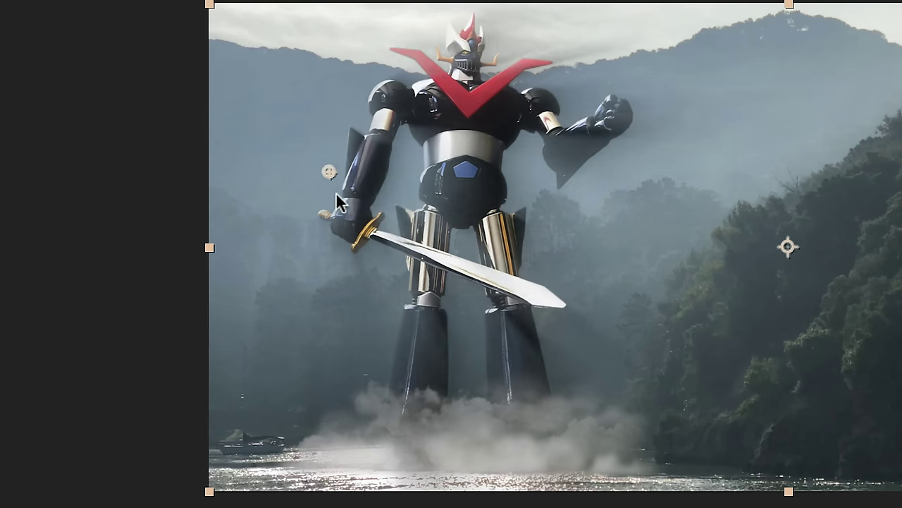
pyautogui.moveTo(337, 202); pyautogui.dragTo(520, 112)
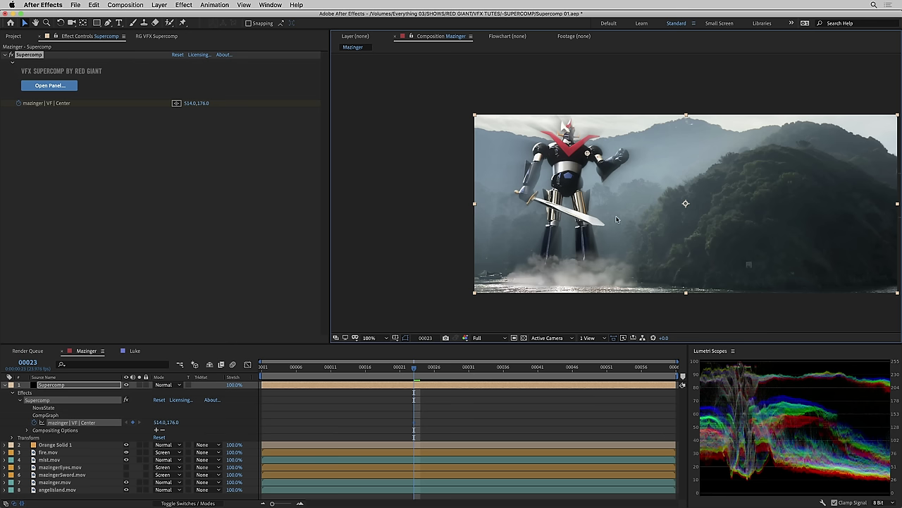
# - Move mazinger.mov's Volume Fog Center far above the frame to 290.0, -714.0 and inspect the rays over the robot up close
pyautogui.moveTo(617, 219); pyautogui.dragTo(579, 281)
pyautogui.moveTo(536, 179); pyautogui.dragTo(501, 22)
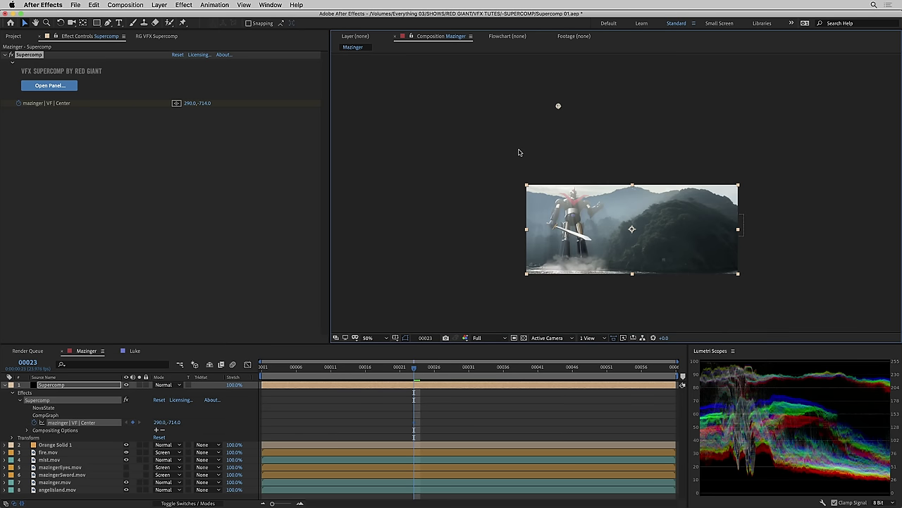
pyautogui.press('.')
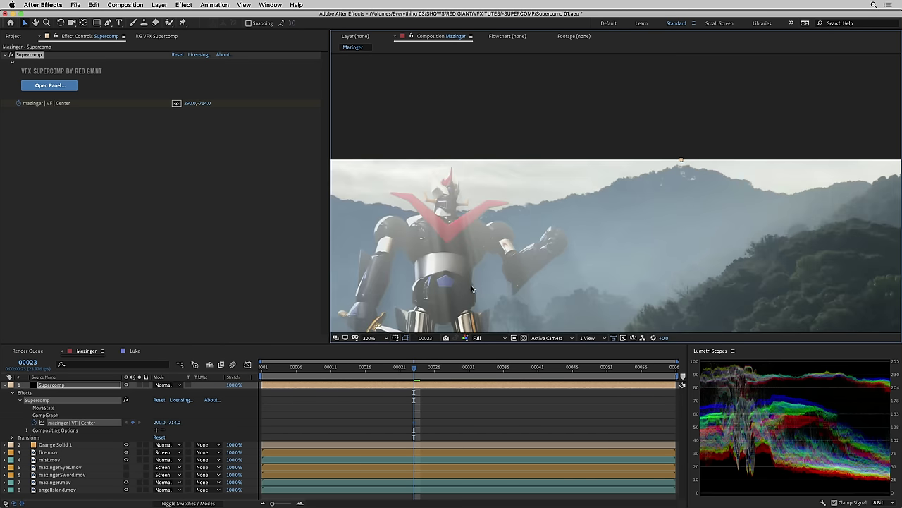
pyautogui.moveTo(505, 279); pyautogui.dragTo(524, 79)
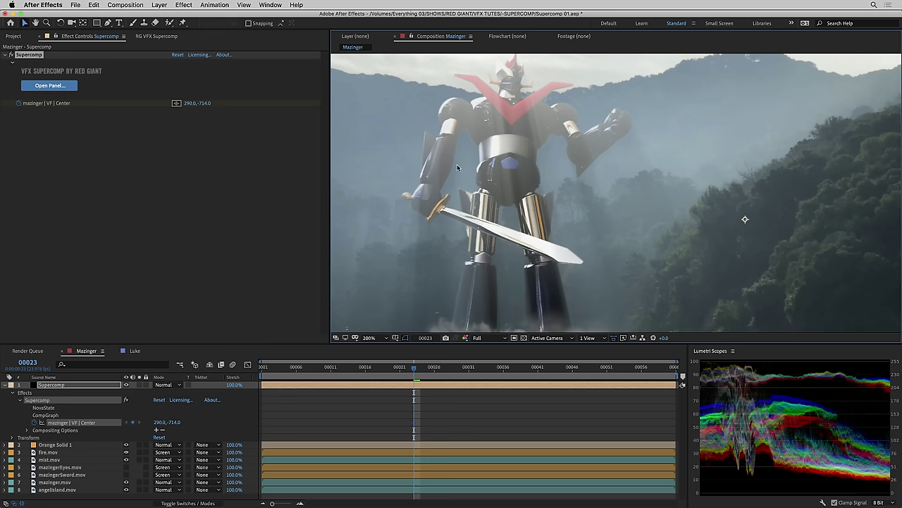
# - Tint mazinger.mov's Volume Fog light blue at about R 0.7967, G 1.0395, B 1.1638 in the Supercomp controls
pyautogui.click(156, 37)
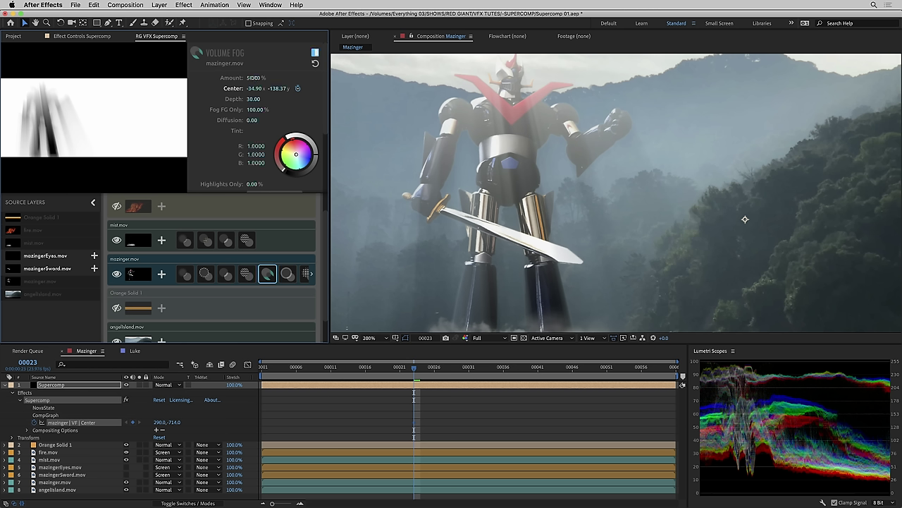
pyautogui.click(254, 78)
pyautogui.click(226, 78)
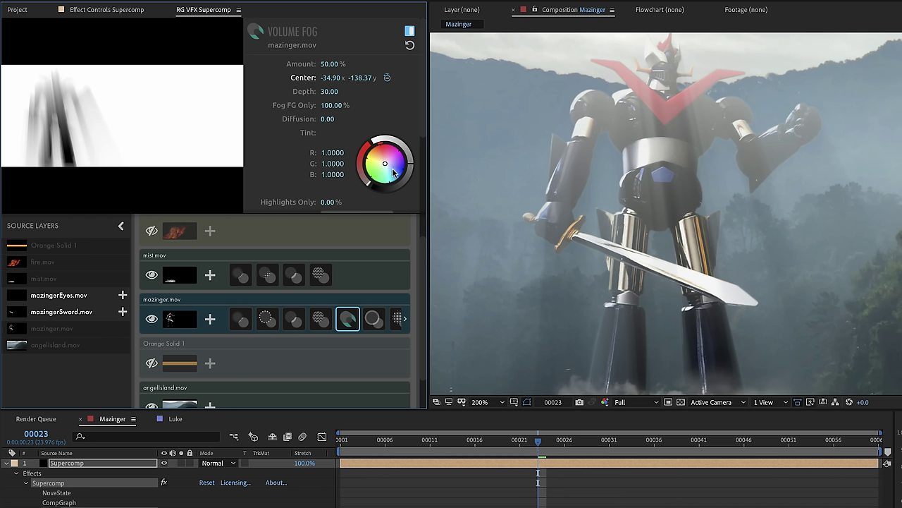
pyautogui.click(391, 174)
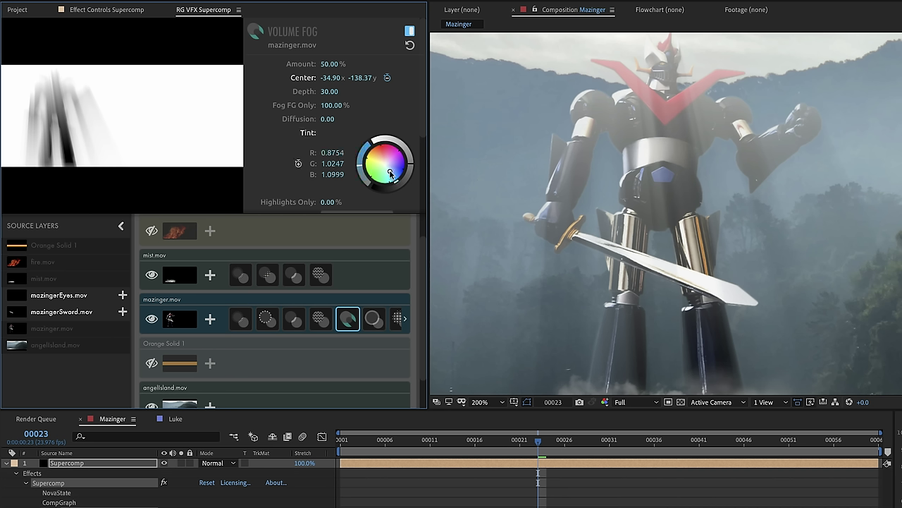
pyautogui.moveTo(391, 174)
pyautogui.mouseDown()
pyautogui.moveTo(394, 181)
pyautogui.moveTo(391, 172)
pyautogui.mouseUp()
pyautogui.moveTo(391, 173); pyautogui.dragTo(391, 172)
# - Reduce the Volume Fog Amount on mazinger.mov, trying 20% and settling on 15%
pyautogui.click(333, 63)
pyautogui.write('20')
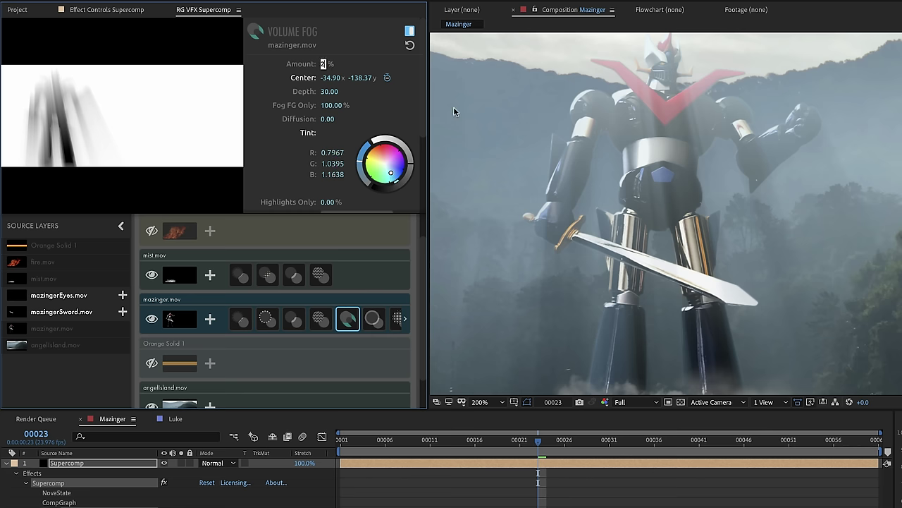
pyautogui.press('Return')
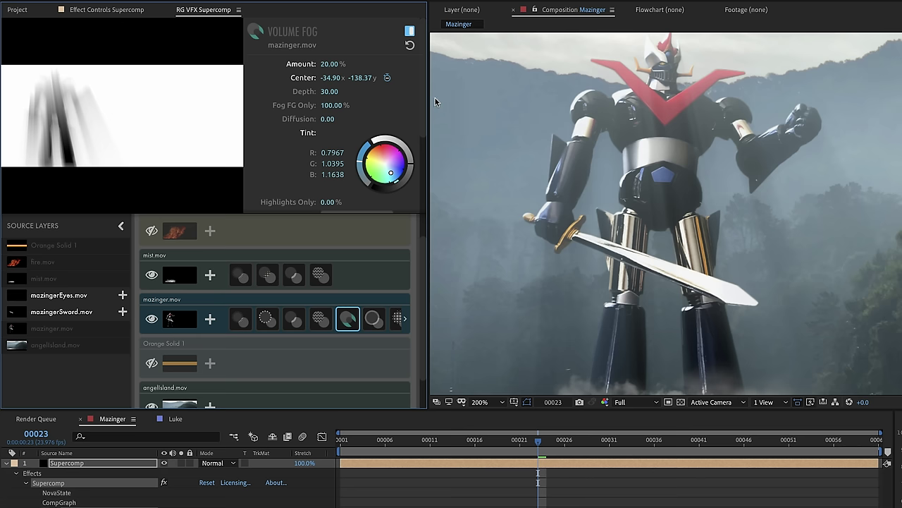
pyautogui.press('Return')
pyautogui.write('15')
pyautogui.press('Return')
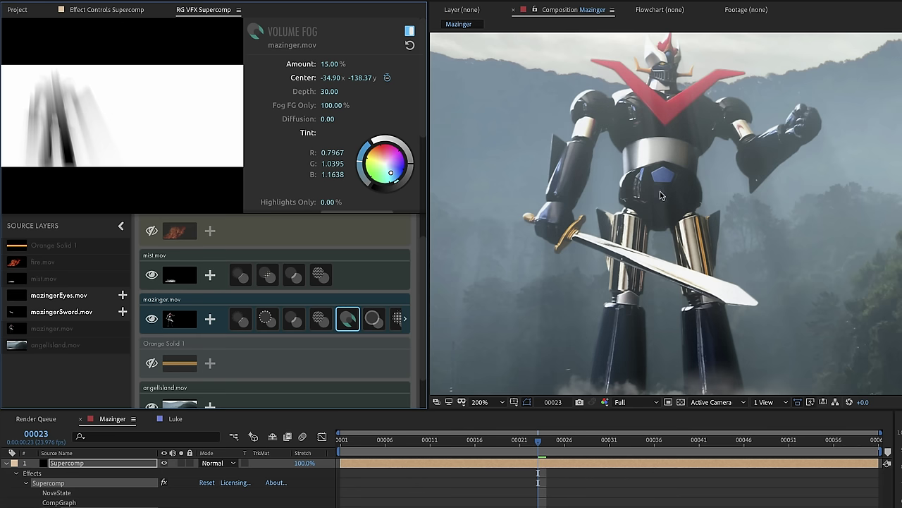
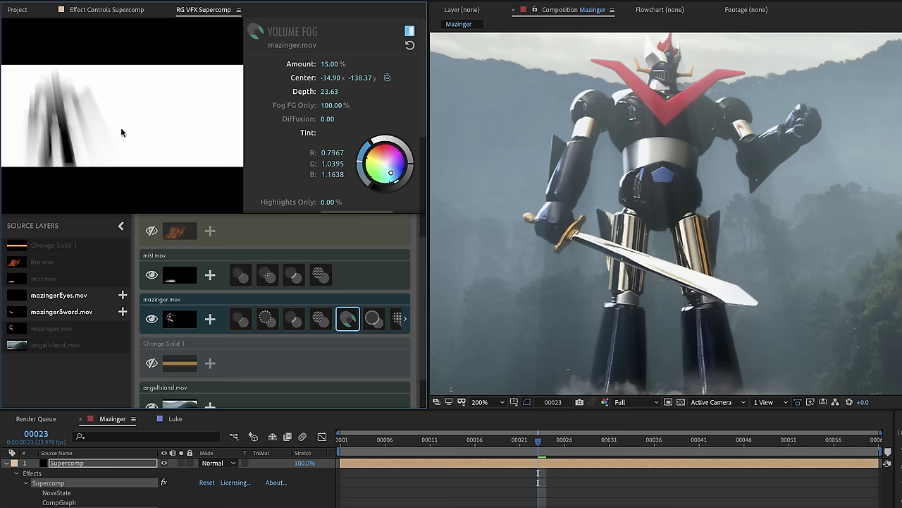
# - Soften mazinger.mov's Volume Fog rays with a Depth of 23.63 and a Diffusion of about 44.12
pyautogui.moveTo(326, 119); pyautogui.dragTo(343, 120)
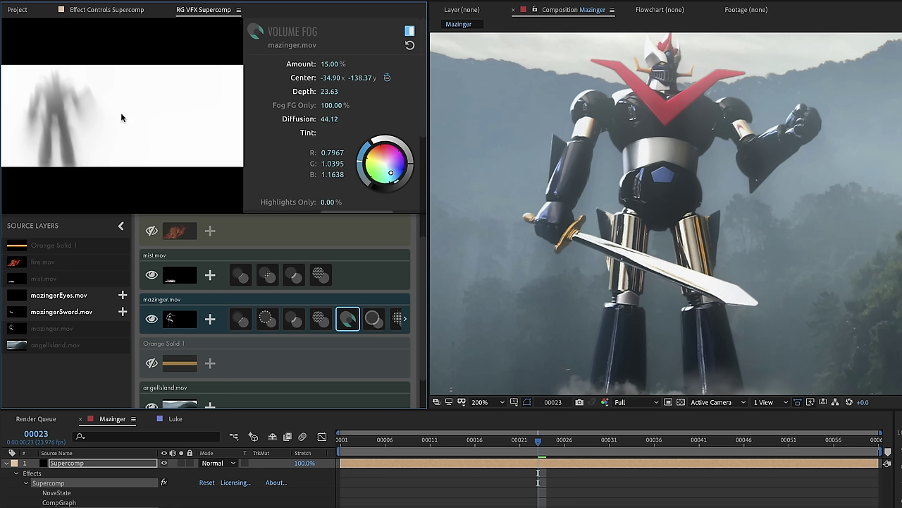
# - Set the Diffusion of mazinger.mov's Volume Fog to 18 as a trial and finally to 10
pyautogui.click(326, 120)
pyautogui.write('18')
pyautogui.press('Return')
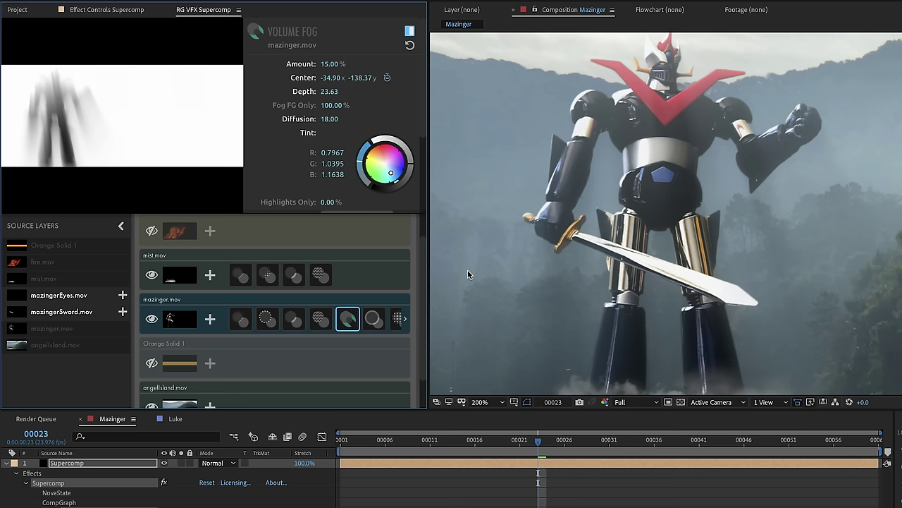
pyautogui.click(328, 119)
pyautogui.write('10')
pyautogui.press('Return')
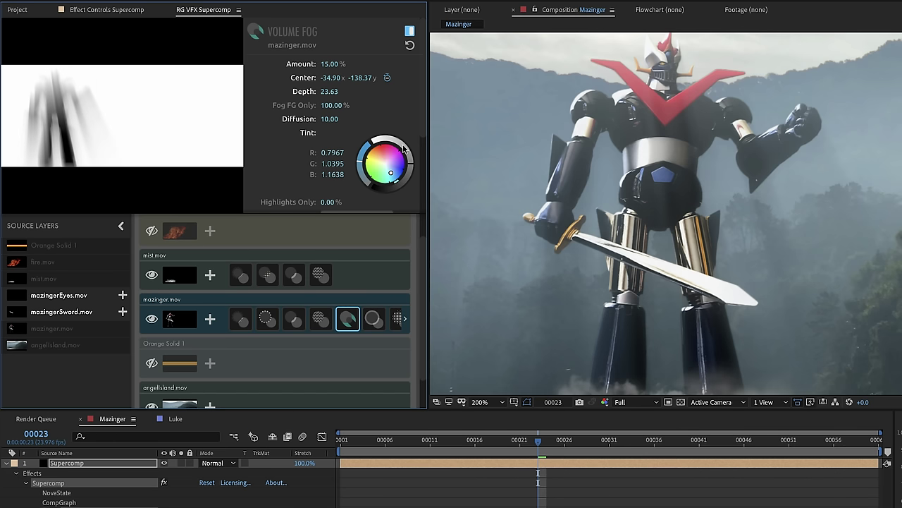
# - Set the Shadow Amount of mazinger.mov's Volume Fog to 41.13%
pyautogui.click(409, 31)
pyautogui.click(409, 31)
pyautogui.click(409, 31)
pyautogui.click(409, 31)
pyautogui.scroll(-4, 423, 116)
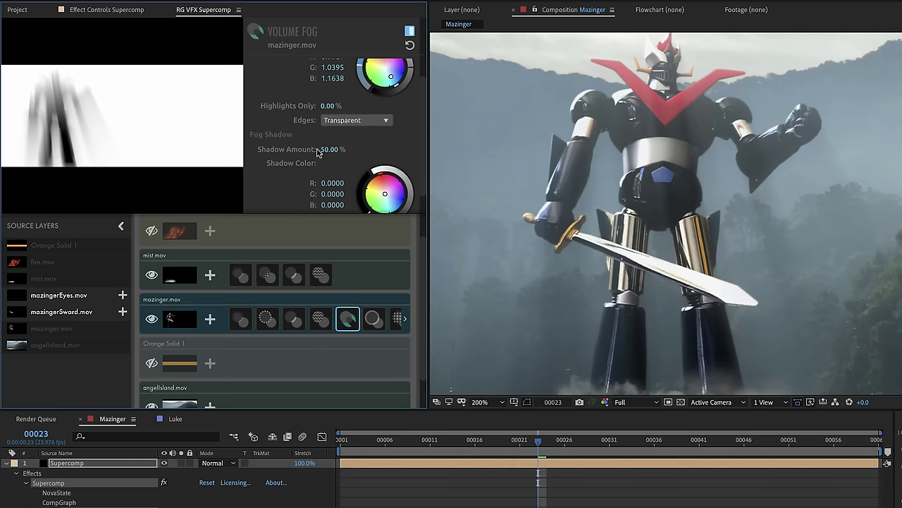
pyautogui.moveTo(331, 149); pyautogui.dragTo(387, 149)
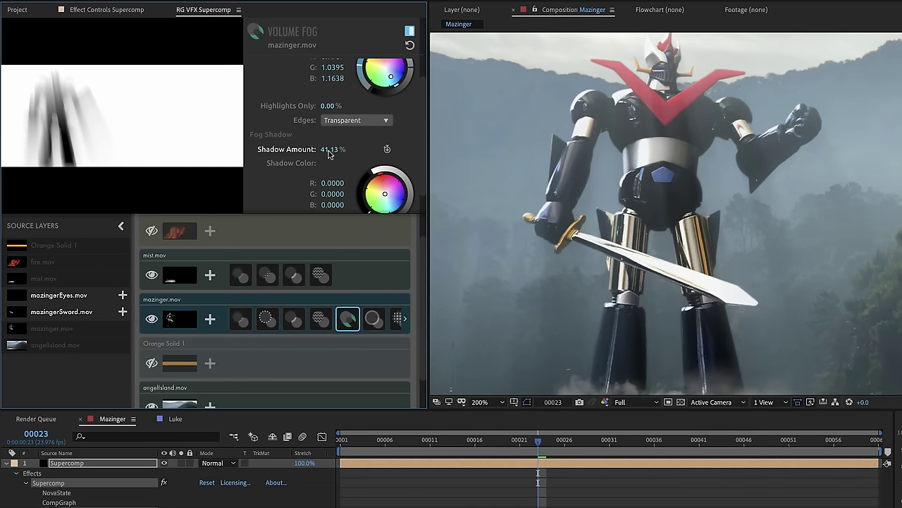
pyautogui.scroll(-1, 694, 226)
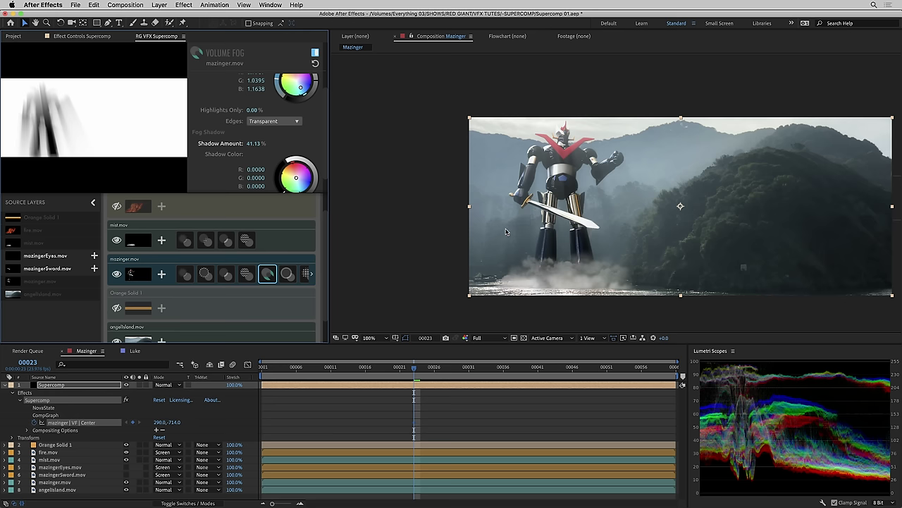
# - Play back the Mazinger composition at 200% magnification to check the fog and its shadows in motion
pyautogui.press('.')
pyautogui.press('space')
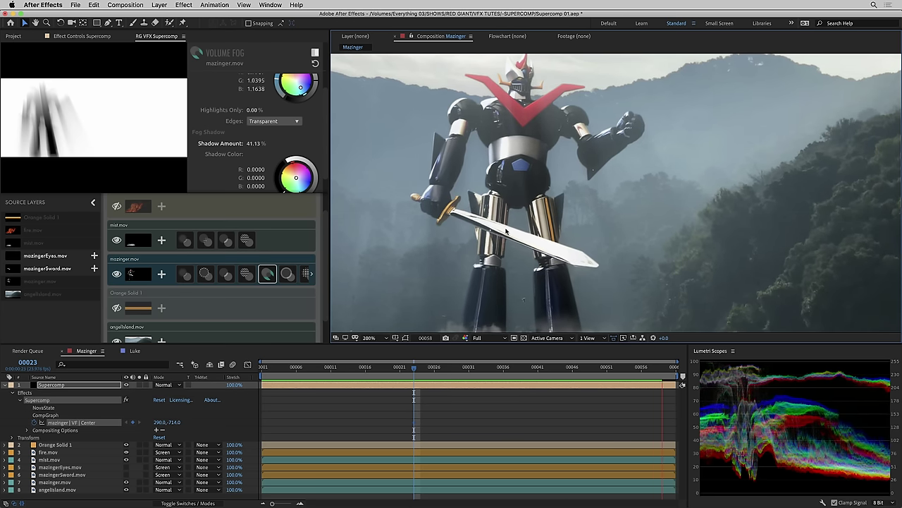
pyautogui.press('space')
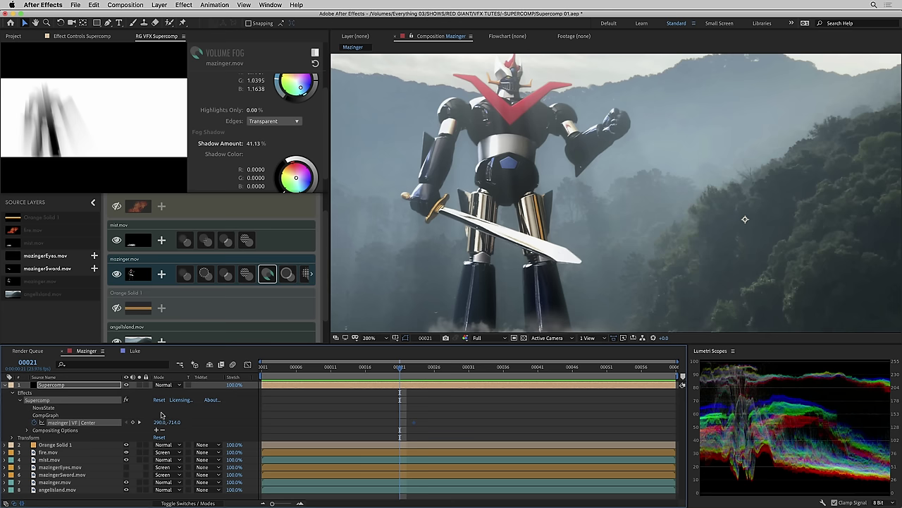
# - Show the Orange Solid 1 layer temporarily and move it up and down behind the robot to test the fog shadow
pyautogui.click(117, 308)
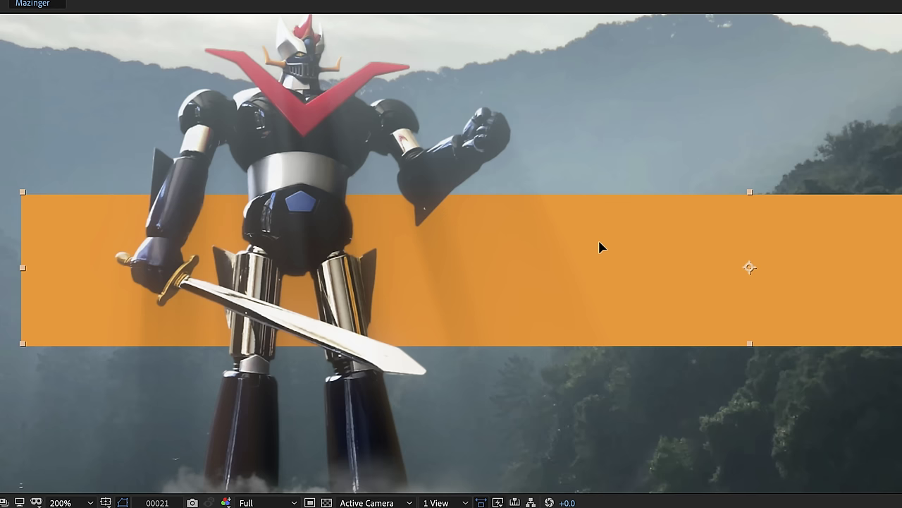
pyautogui.moveTo(686, 186); pyautogui.dragTo(678, 66)
pyautogui.moveTo(586, 42); pyautogui.dragTo(515, 283)
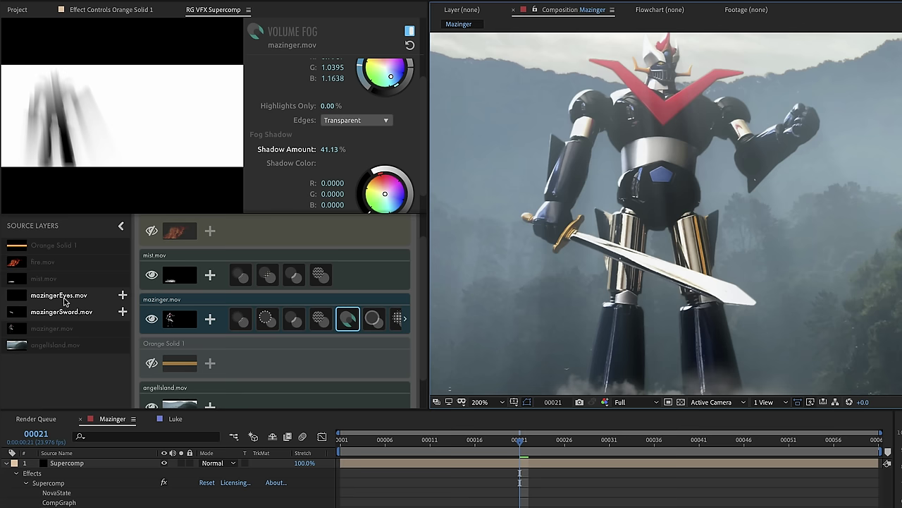
# - Add mazingerEyes.mov to the Supercomp stack directly above mazinger.mov and apply an Optical Glow to it
pyautogui.moveTo(47, 297); pyautogui.dragTo(238, 322)
pyautogui.scroll(6, 676, 114)
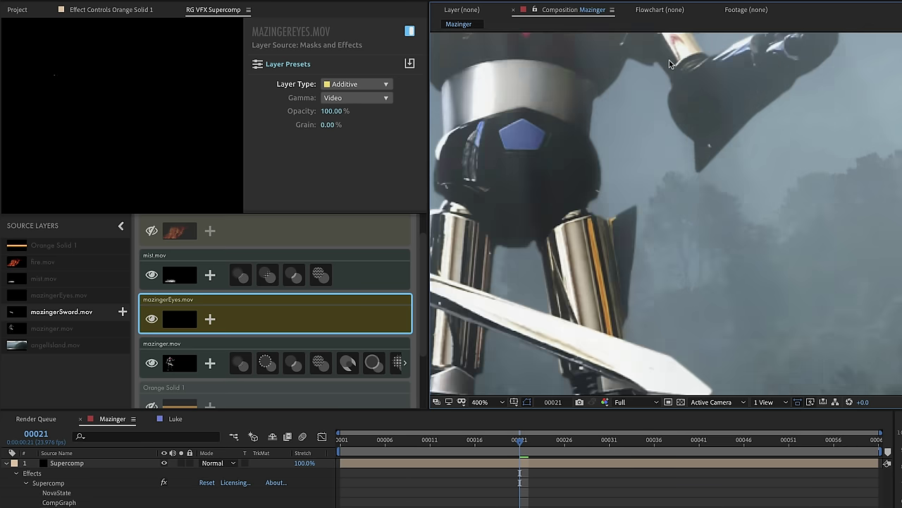
pyautogui.scroll(1, 734, 141)
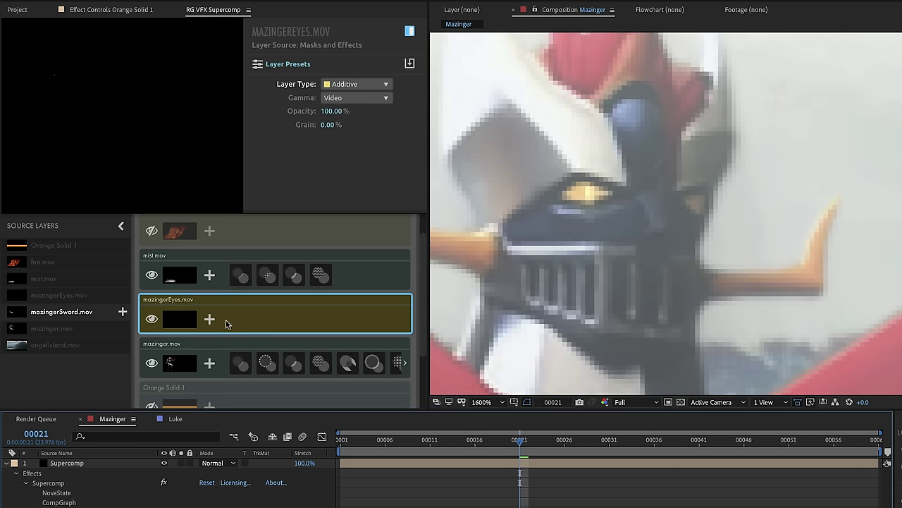
pyautogui.click(209, 318)
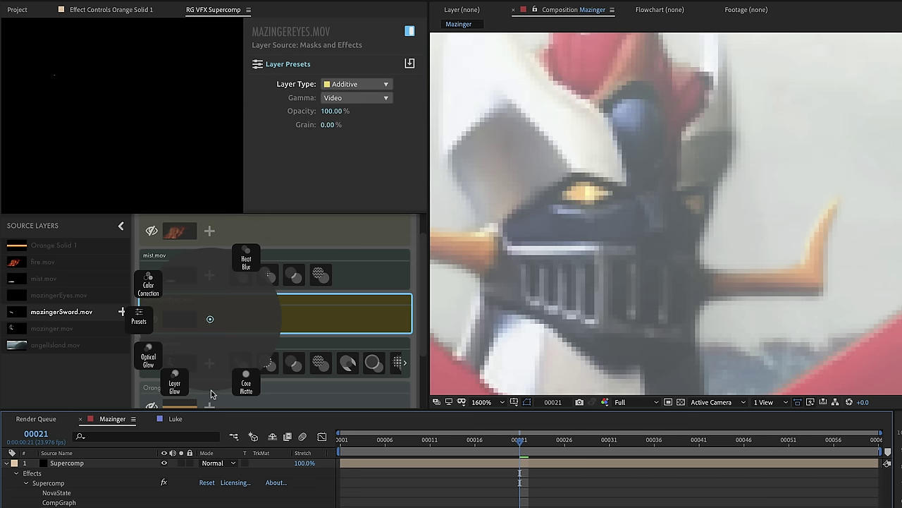
pyautogui.click(149, 357)
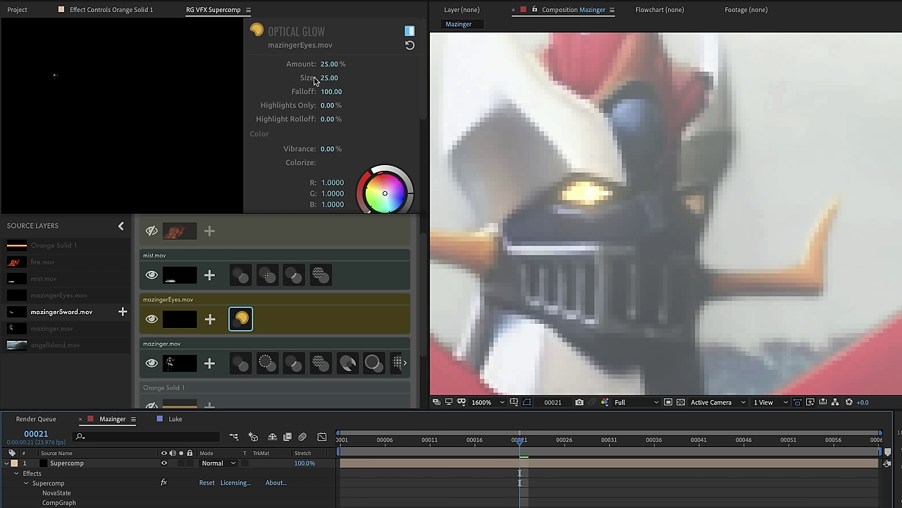
# - Set the eyes' Optical Glow size to 18.05 and colorize it orange with R 1.6772, G 0.7762, B 0.5466
pyautogui.moveTo(323, 78); pyautogui.dragTo(327, 85)
pyautogui.click(379, 180)
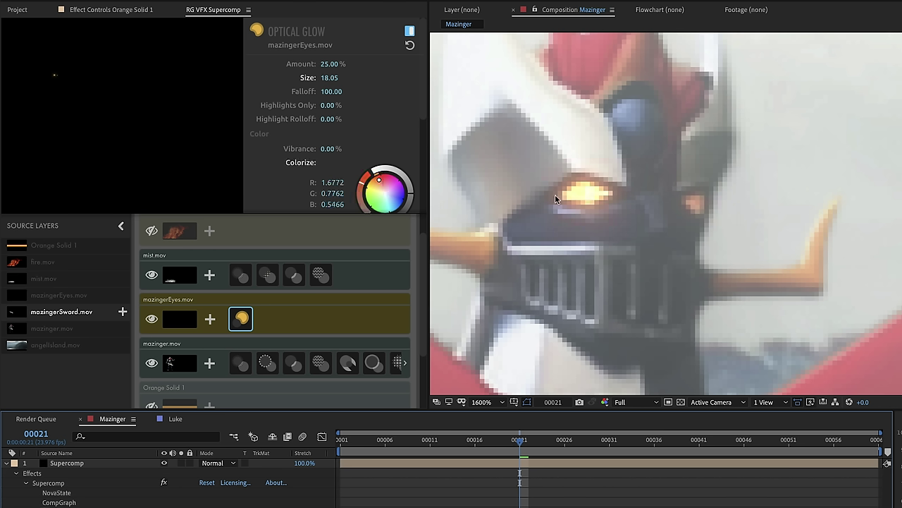
pyautogui.scroll(-1, 630, 236)
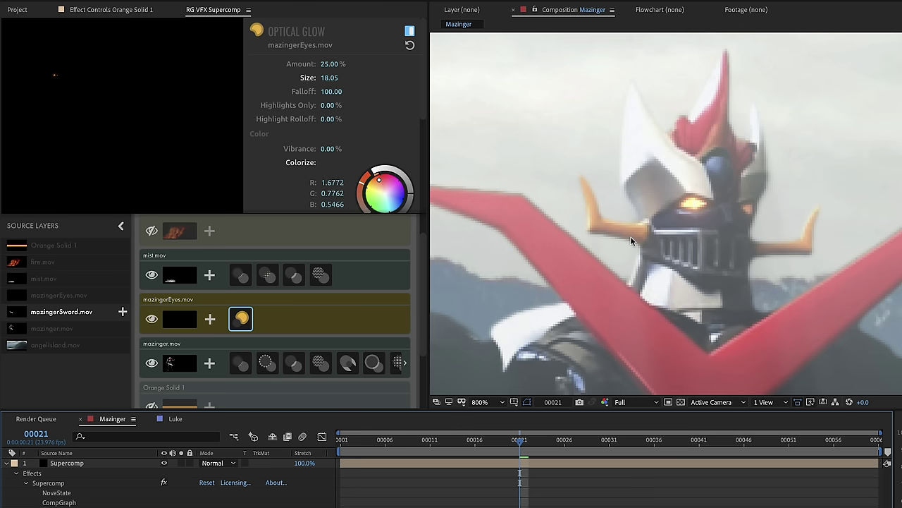
pyautogui.click(631, 236)
pyautogui.scroll(-2, 631, 236)
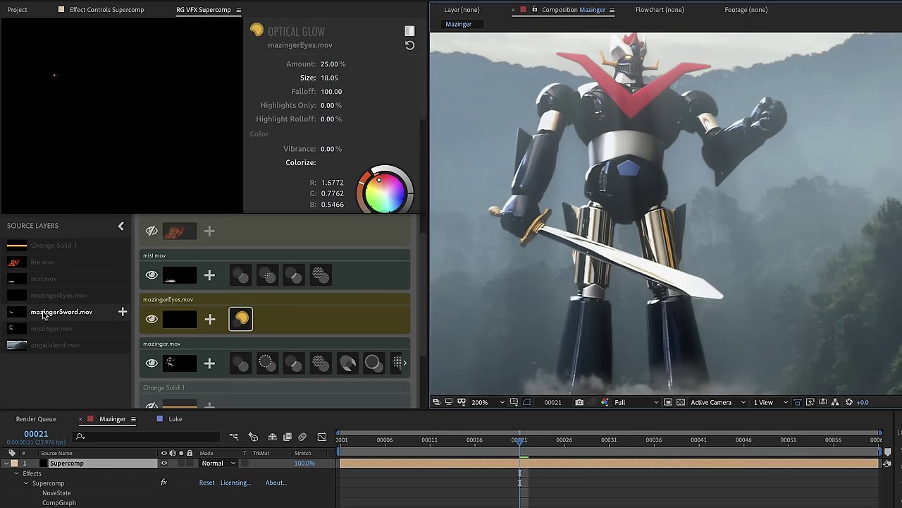
# - Add mazingerSword.mov above mazingerEyes.mov with an Optical Glow colorized to R 1.8713, G 0.8376, B 0.2911
pyautogui.moveTo(42, 315); pyautogui.dragTo(182, 317)
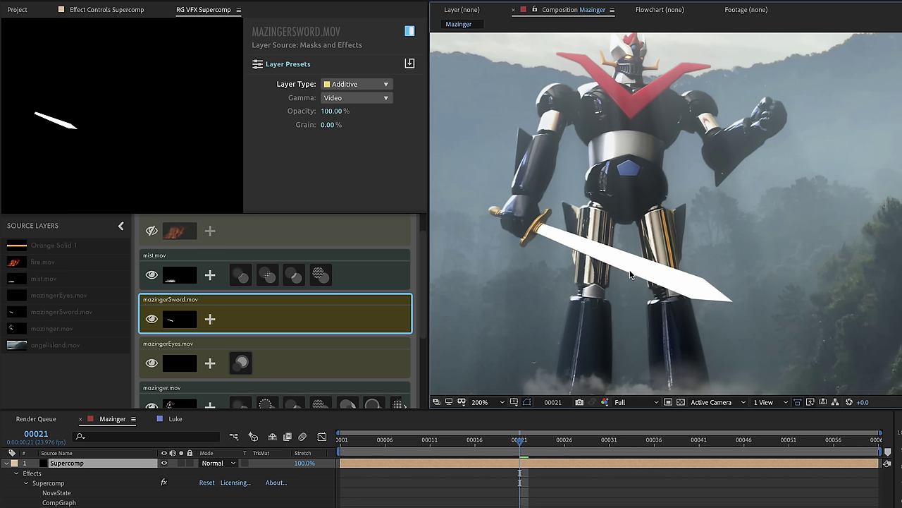
pyautogui.click(210, 319)
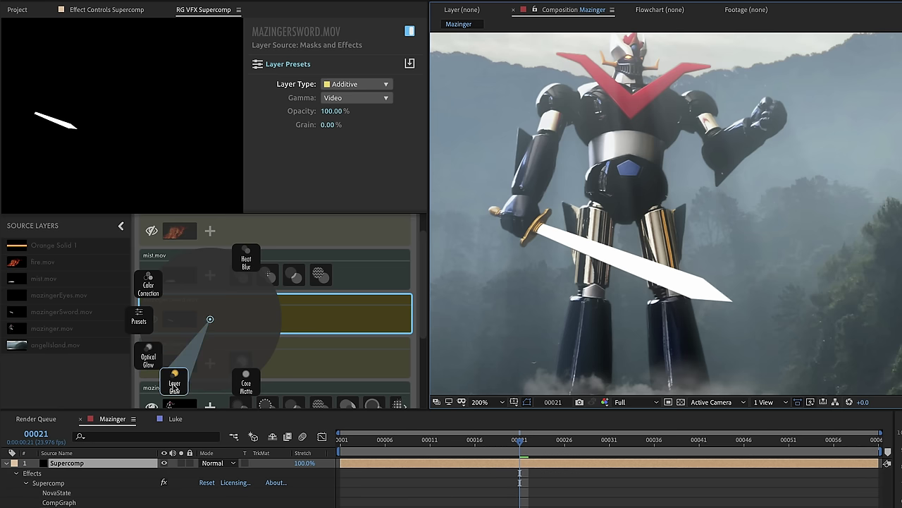
pyautogui.click(147, 356)
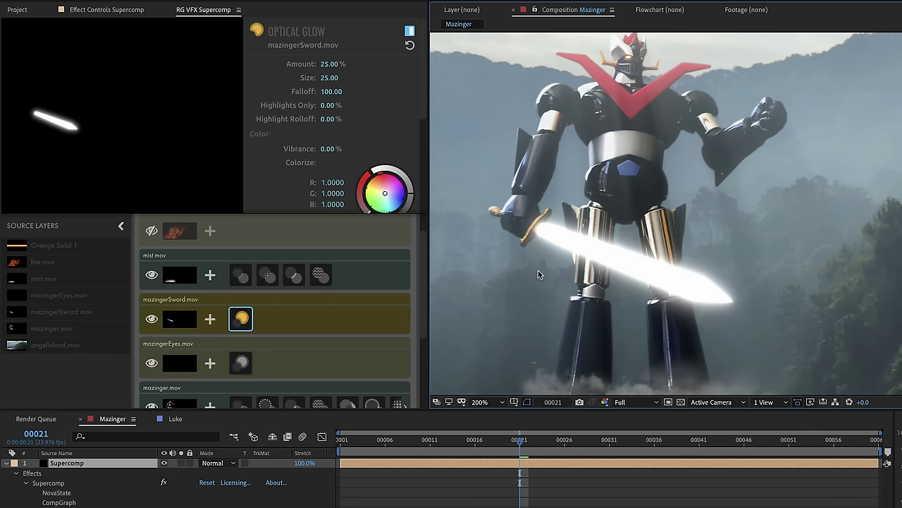
pyautogui.click(376, 179)
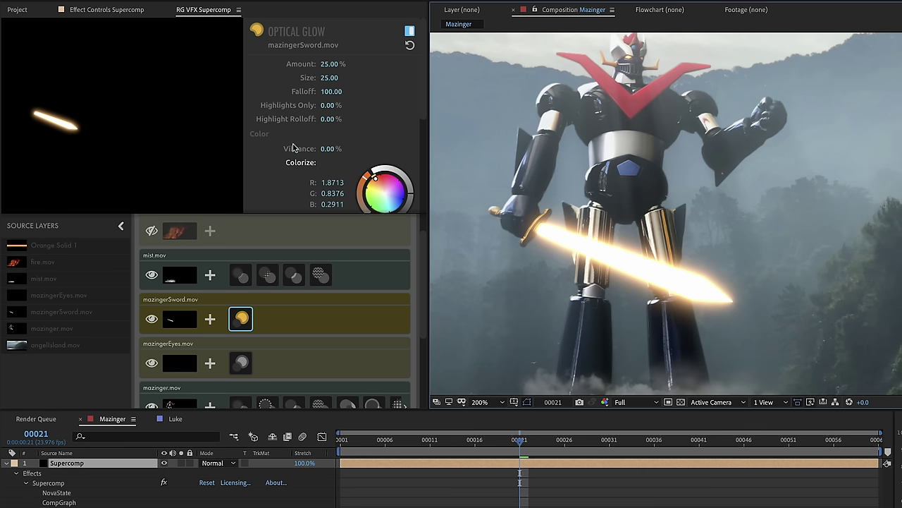
pyautogui.scroll(-3, 425, 108)
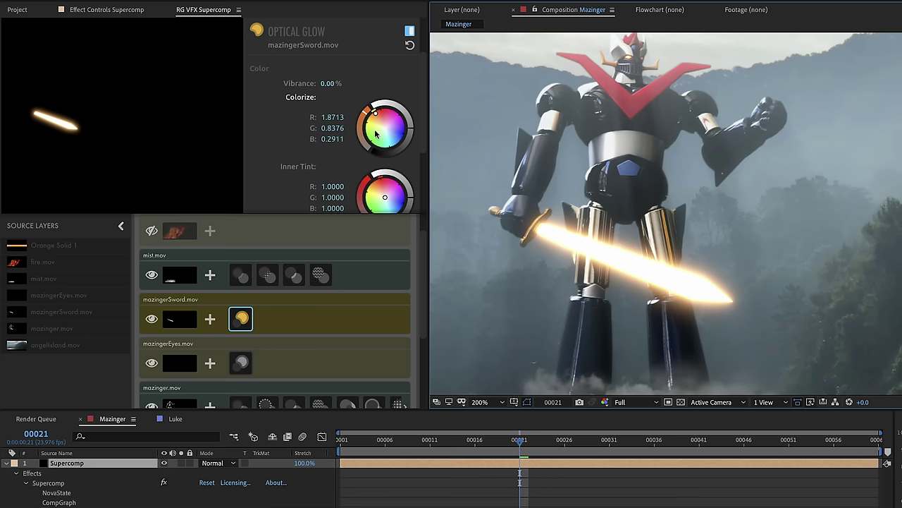
pyautogui.scroll(-4, 413, 159)
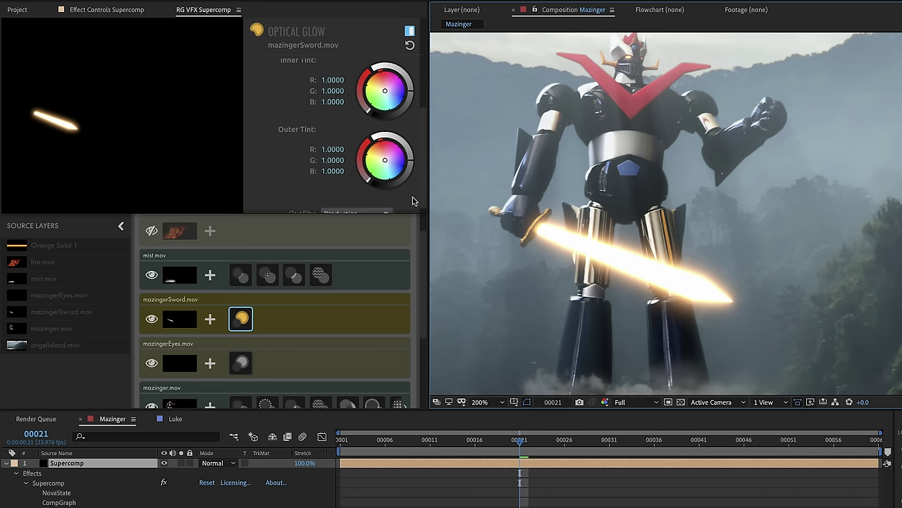
# - Try a Layer Glow on mazingerSword.mov beside its Optical Glow and remove it again
pyautogui.click(241, 316)
pyautogui.click(210, 315)
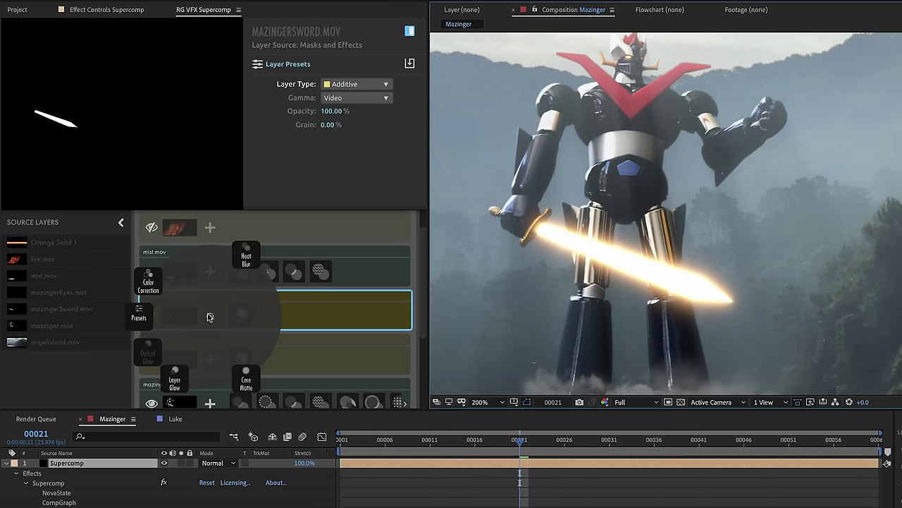
pyautogui.click(174, 378)
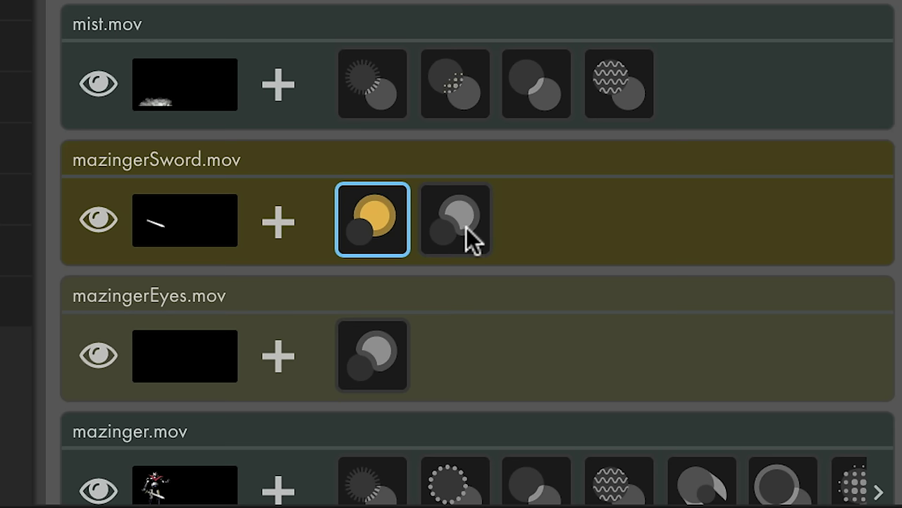
pyautogui.click(272, 320)
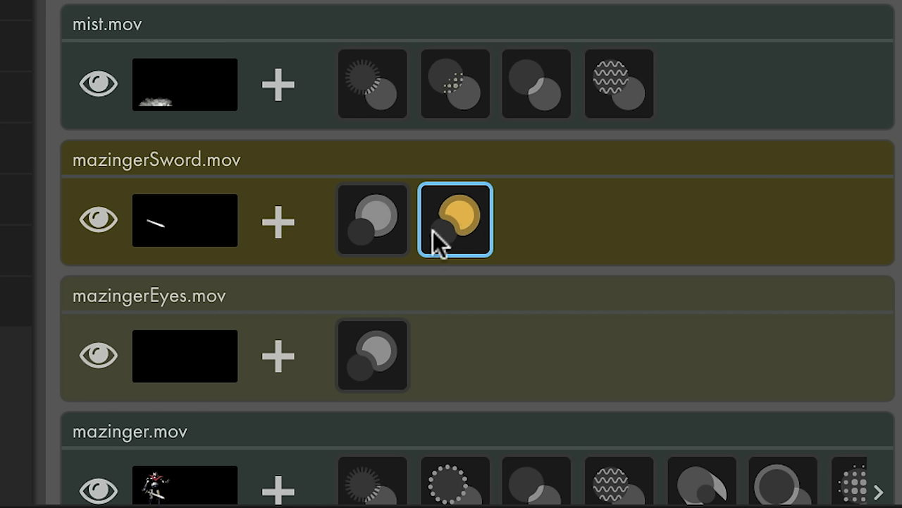
pyautogui.moveTo(377, 232); pyautogui.dragTo(382, 237)
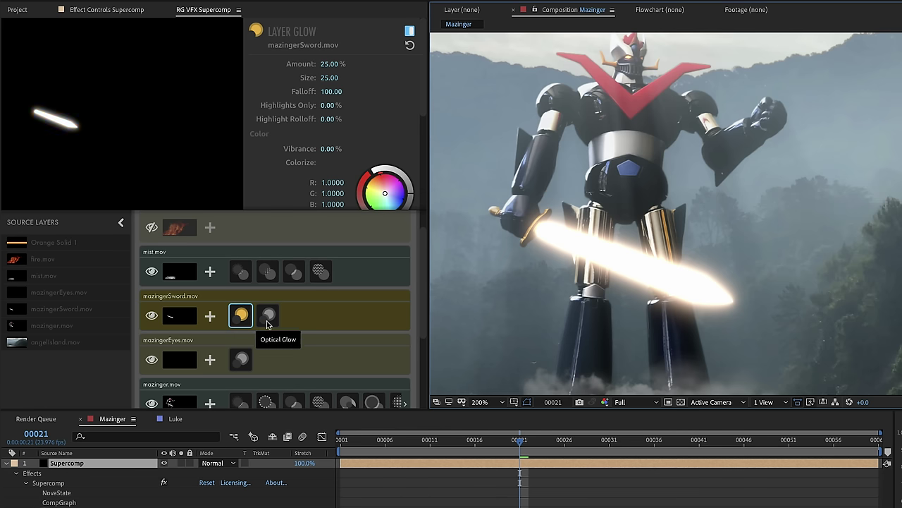
pyautogui.press('Delete')
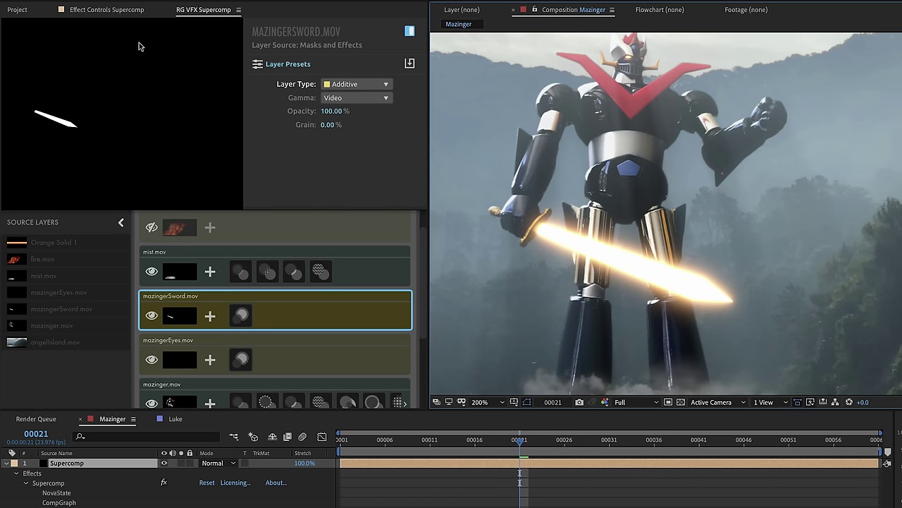
# - Add destroid.mov from the project footage to the composition and place it above mazingerSword.mov in the Supercomp stack
pyautogui.click(17, 10)
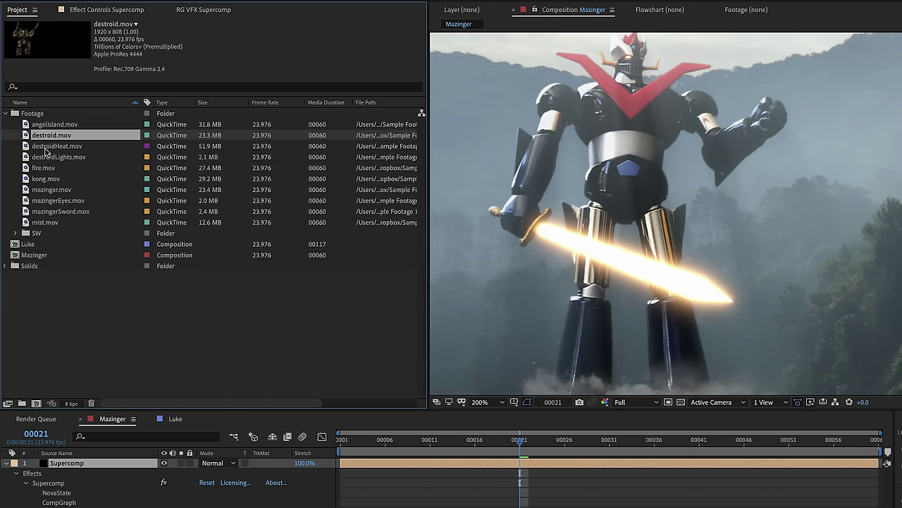
pyautogui.moveTo(50, 135); pyautogui.dragTo(94, 465)
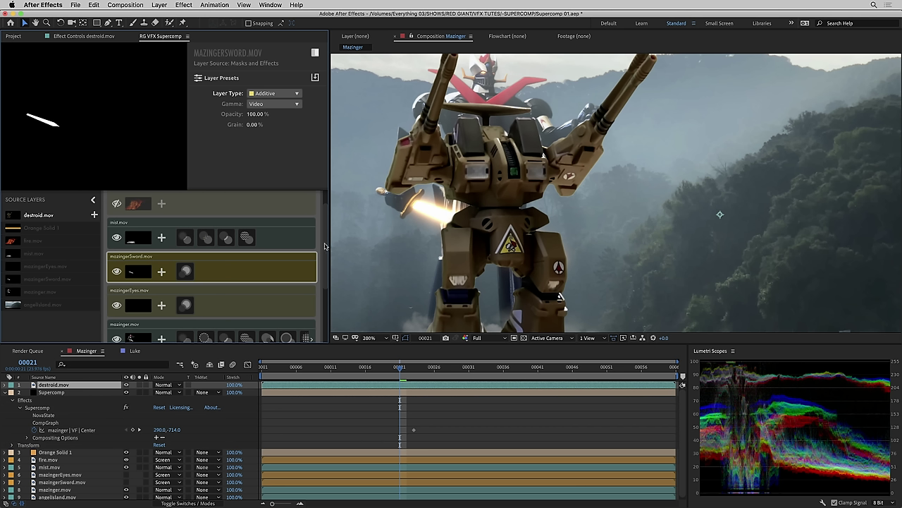
pyautogui.moveTo(40, 222); pyautogui.dragTo(162, 273)
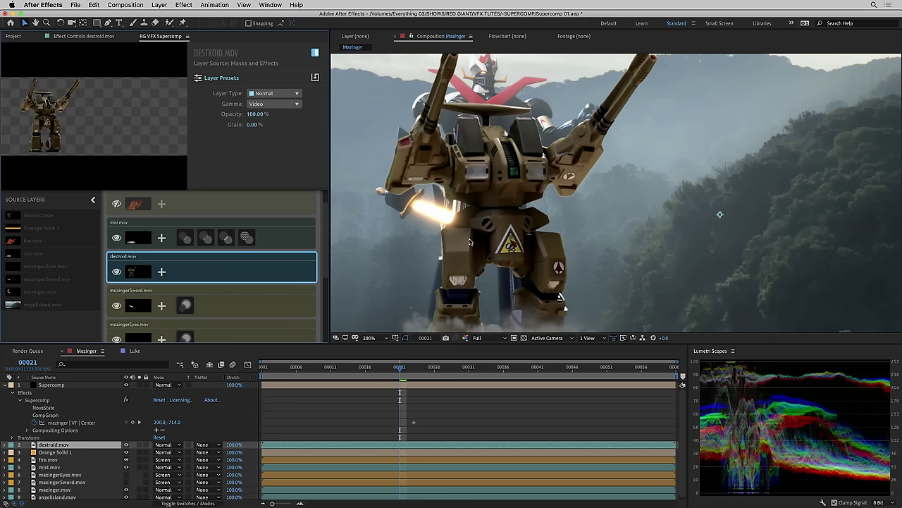
pyautogui.click(73, 387)
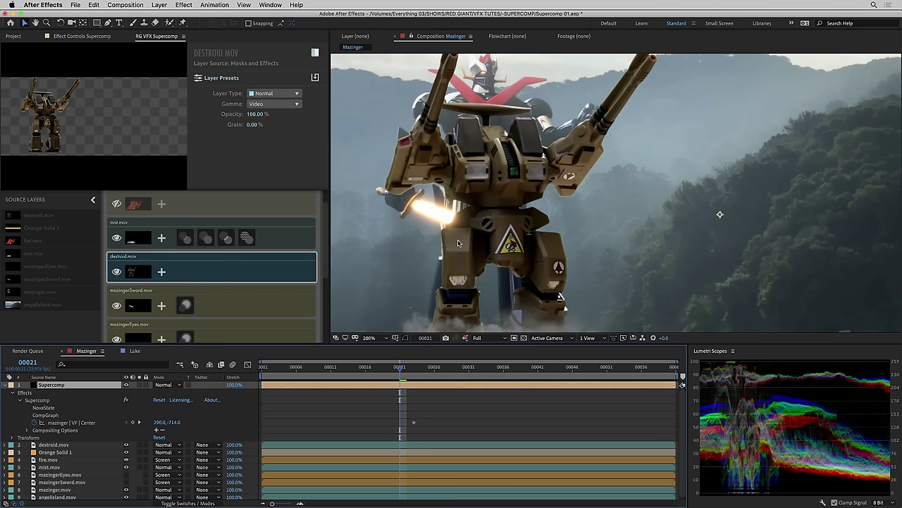
# - Reposition the destroid.mov robot lower in the frame, in front of the glowing sword, and change the Fast Previews mode
pyautogui.scroll(2, 461, 241)
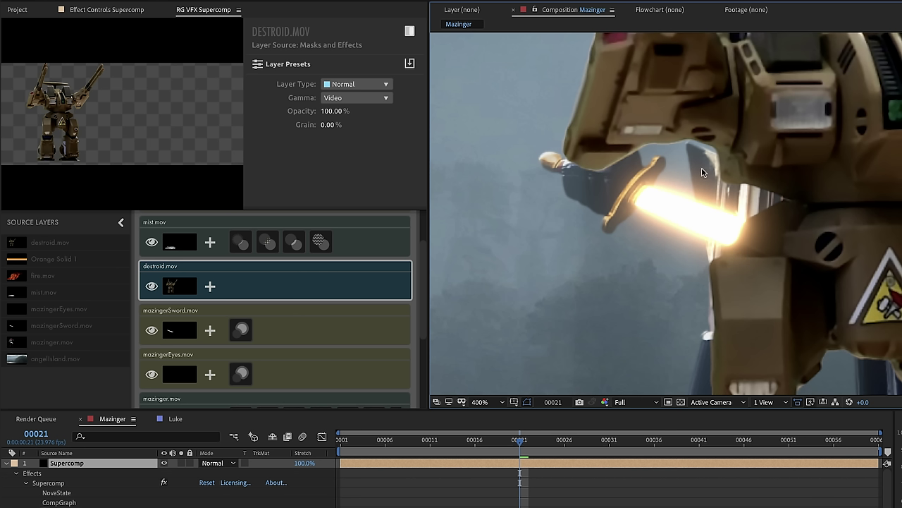
pyautogui.click(282, 282)
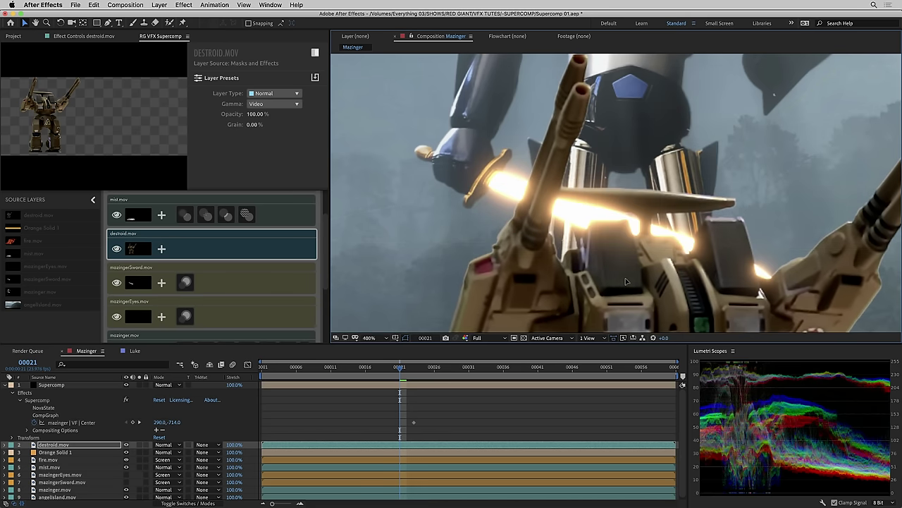
pyautogui.click(623, 338)
pyautogui.click(675, 352)
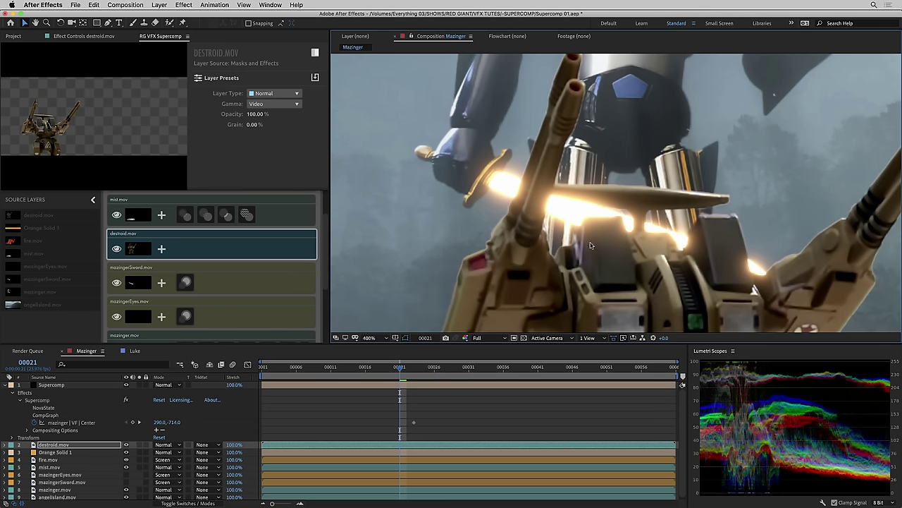
# - Try mazingerSword.mov above destroid.mov and beneath mazinger.mov in the Supercomp stack, and restore its place under destroid.mov
pyautogui.click(211, 287)
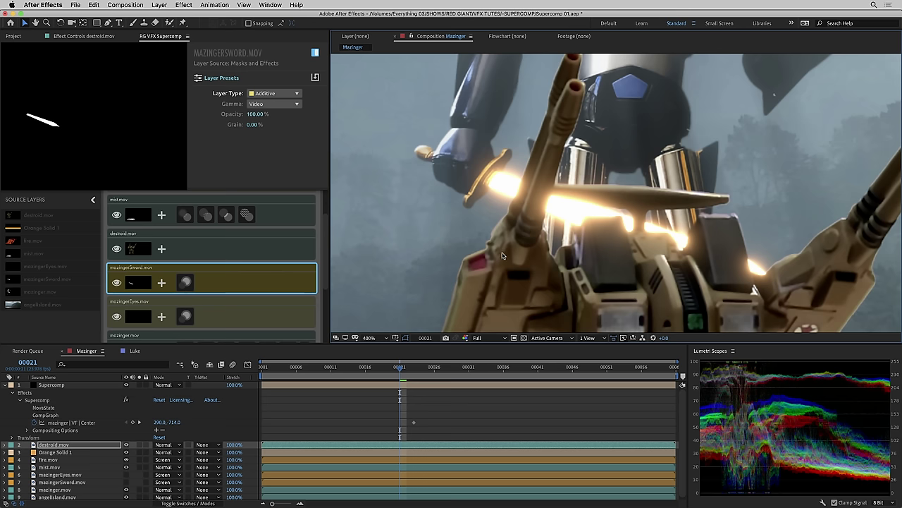
pyautogui.click(194, 244)
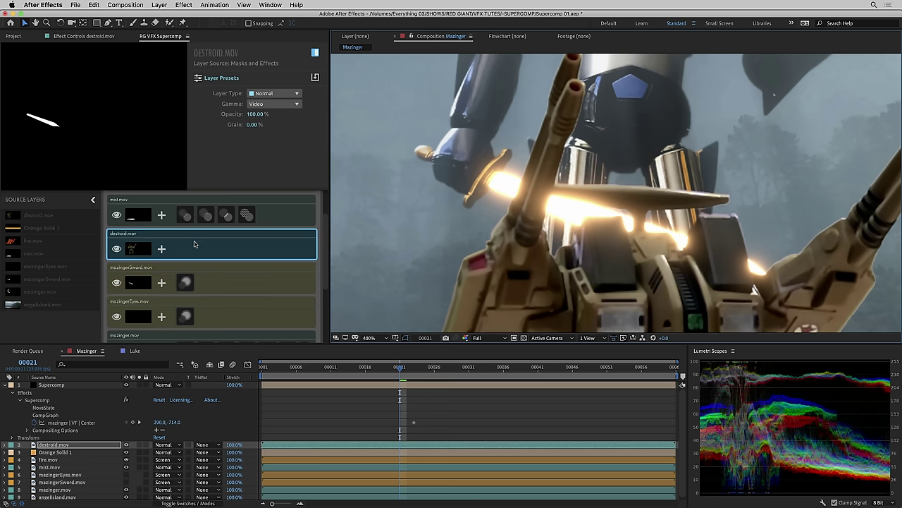
pyautogui.moveTo(195, 244); pyautogui.dragTo(199, 290)
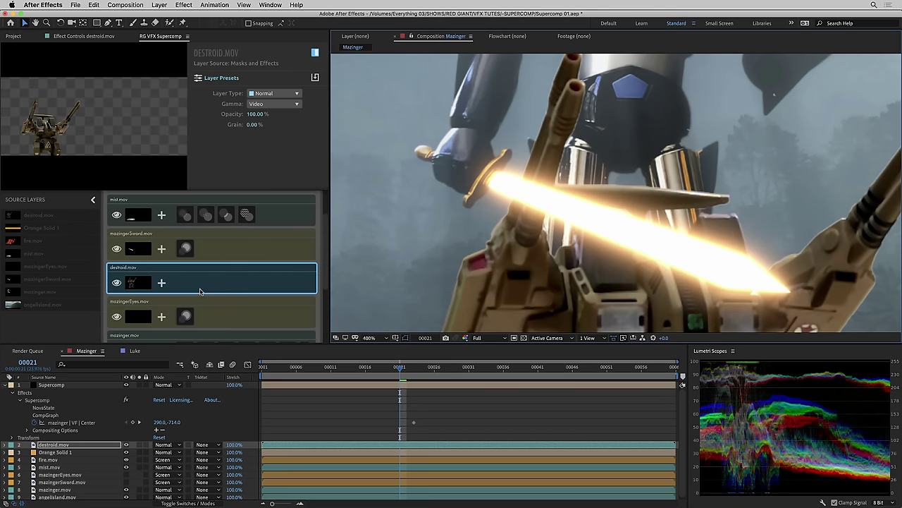
pyautogui.moveTo(199, 237); pyautogui.dragTo(203, 323)
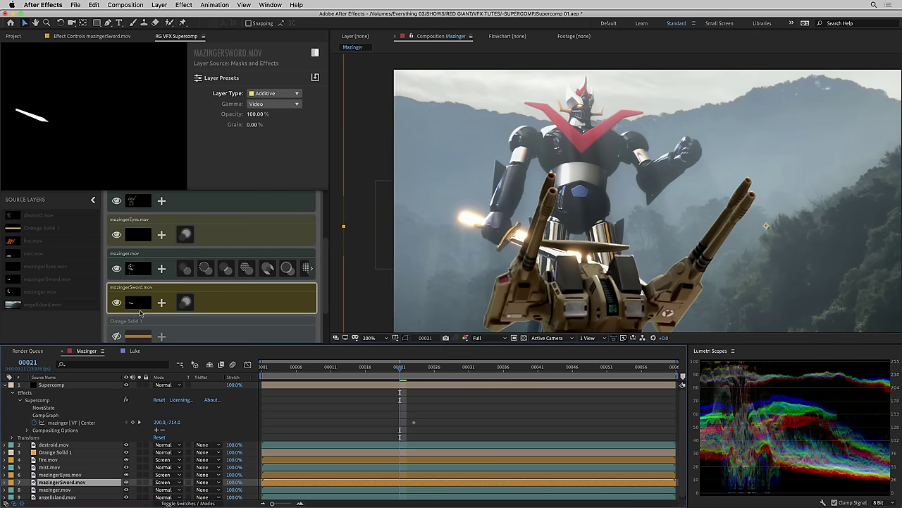
pyautogui.click(156, 254)
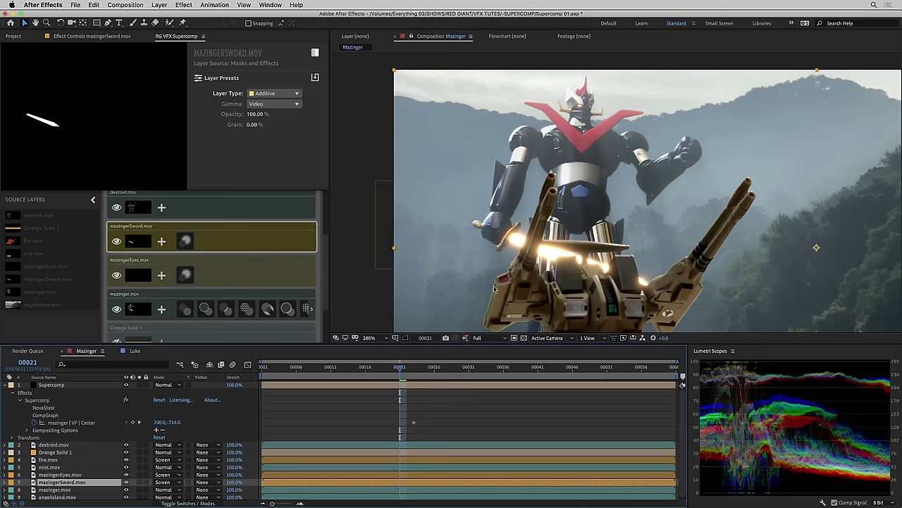
# - Disable the Optical Glow on mazingerSword.mov and add a Layer Glow to that layer
pyautogui.scroll(4, 491, 287)
pyautogui.moveTo(495, 283); pyautogui.dragTo(530, 192)
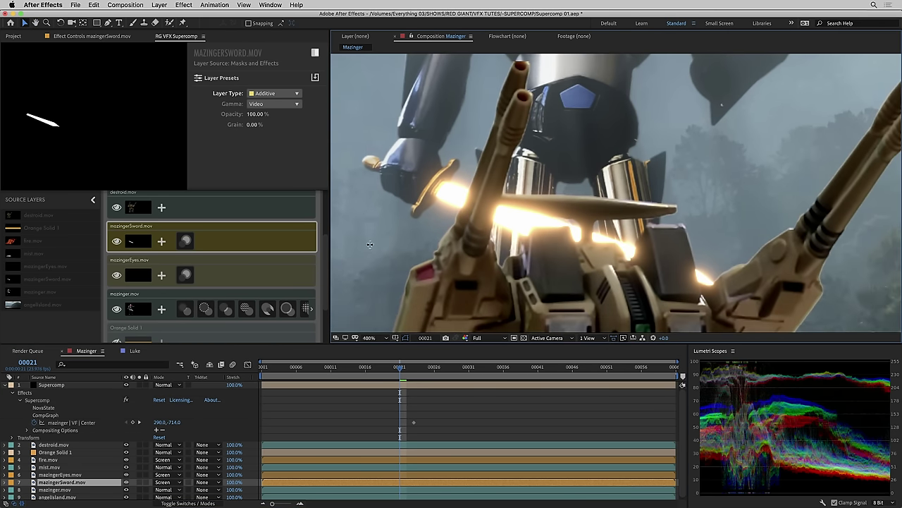
pyautogui.click(186, 242)
pyautogui.click(316, 54)
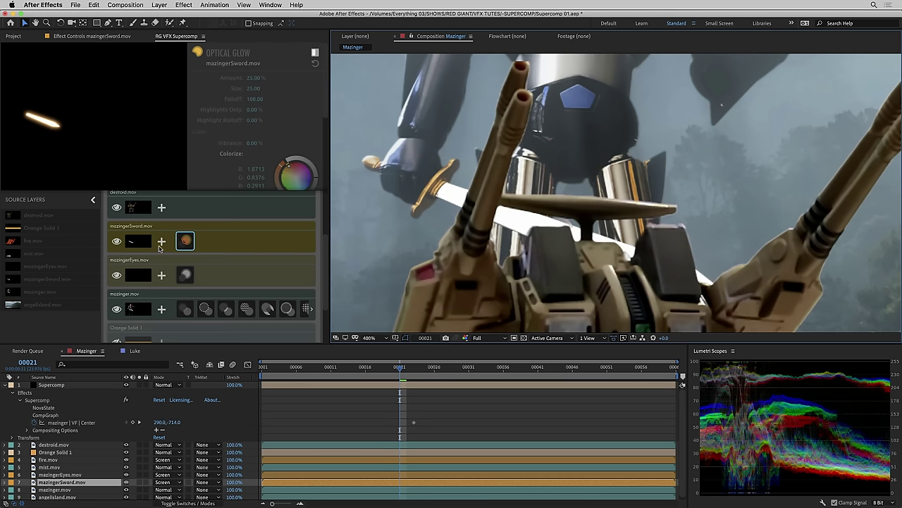
pyautogui.click(161, 242)
pyautogui.click(138, 288)
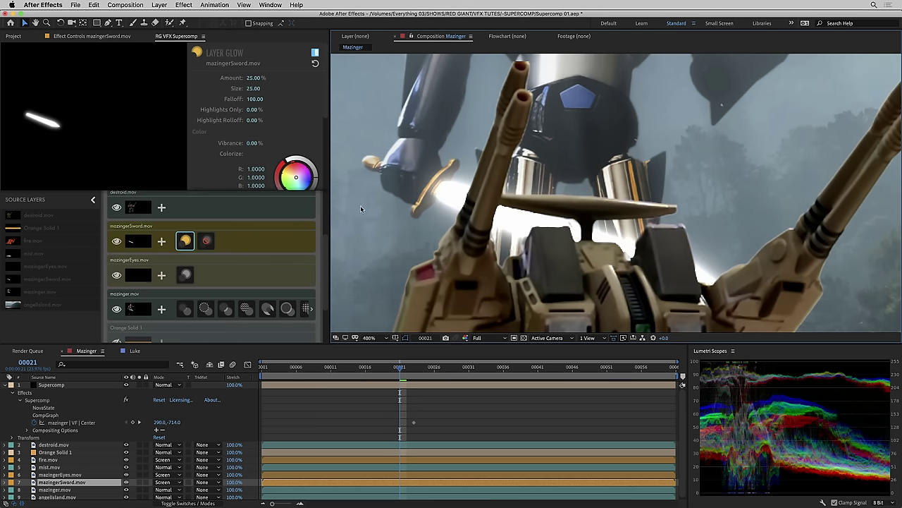
# - Colorize the sword's Layer Glow to R 1.6373, G 0.9899, B 0.3728 and set its Size to 86.58
pyautogui.moveTo(289, 173); pyautogui.dragTo(287, 167)
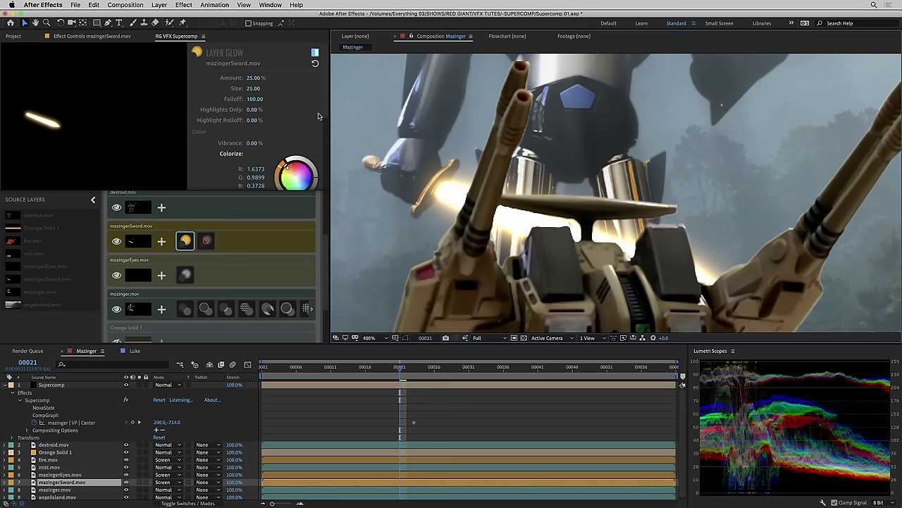
pyautogui.moveTo(220, 90); pyautogui.dragTo(252, 88)
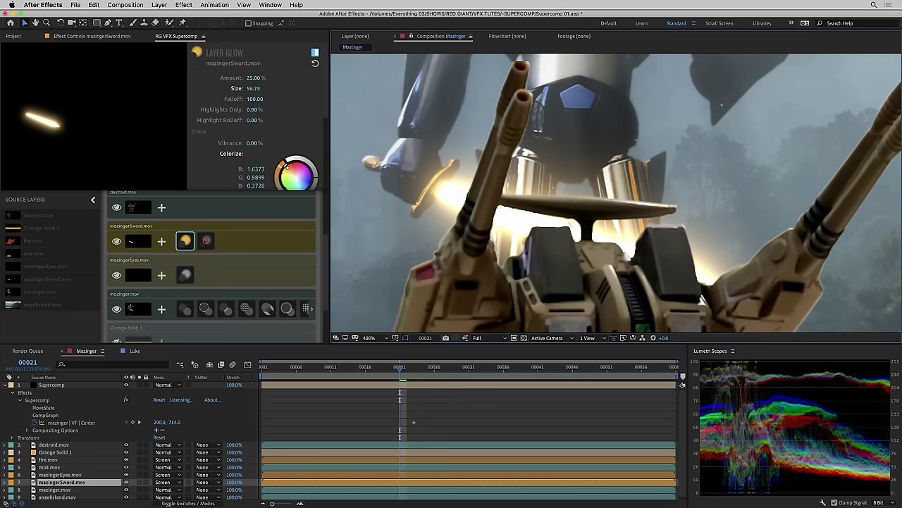
pyautogui.moveTo(253, 88); pyautogui.dragTo(401, 156)
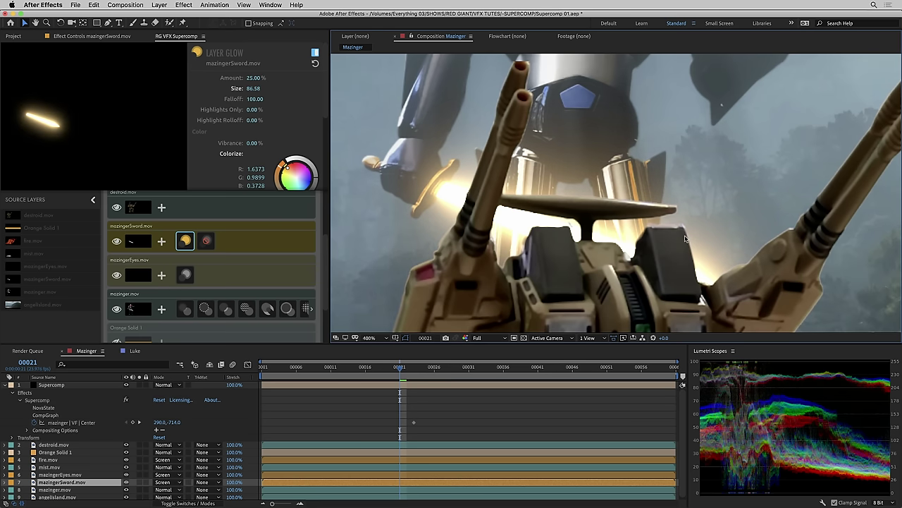
# - Hide destroid.mov and set the sword's Layer Glow to Amount 15.80% and Size 108.18
pyautogui.scroll(-2, 629, 204)
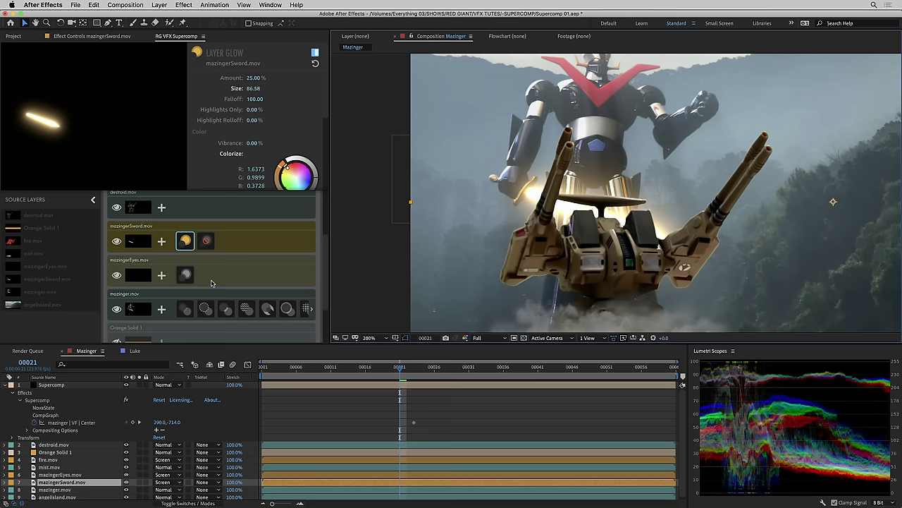
pyautogui.click(117, 206)
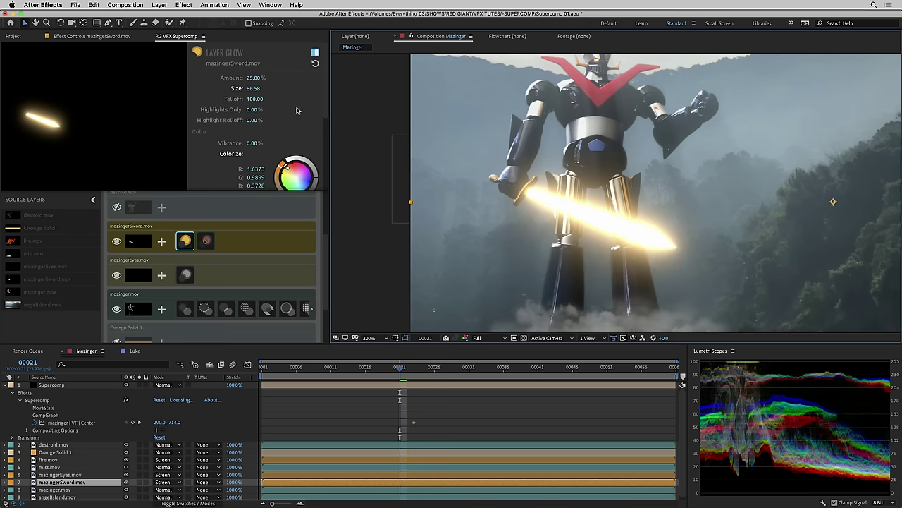
pyautogui.moveTo(254, 78); pyautogui.dragTo(255, 90)
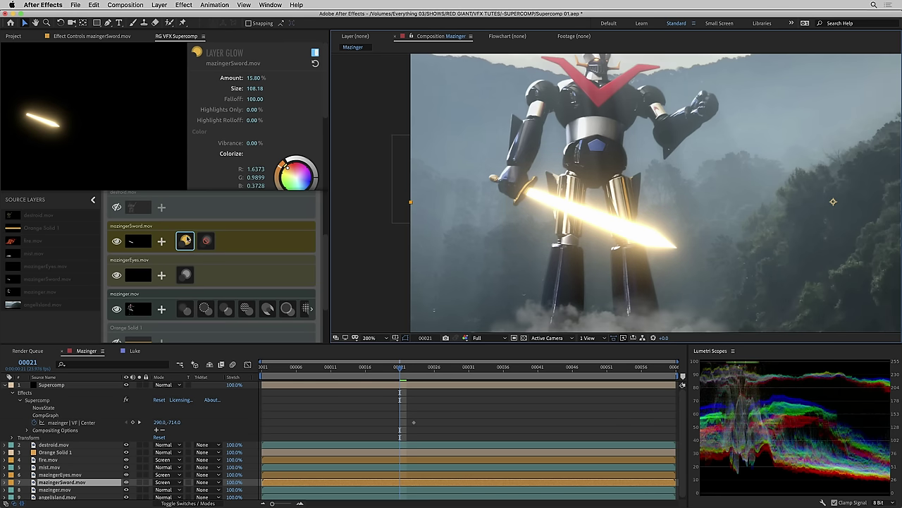
# - Re-enable the sword's Optical Glow and set its Amount to 20% and its Size to 16.43
pyautogui.click(206, 241)
pyautogui.click(315, 53)
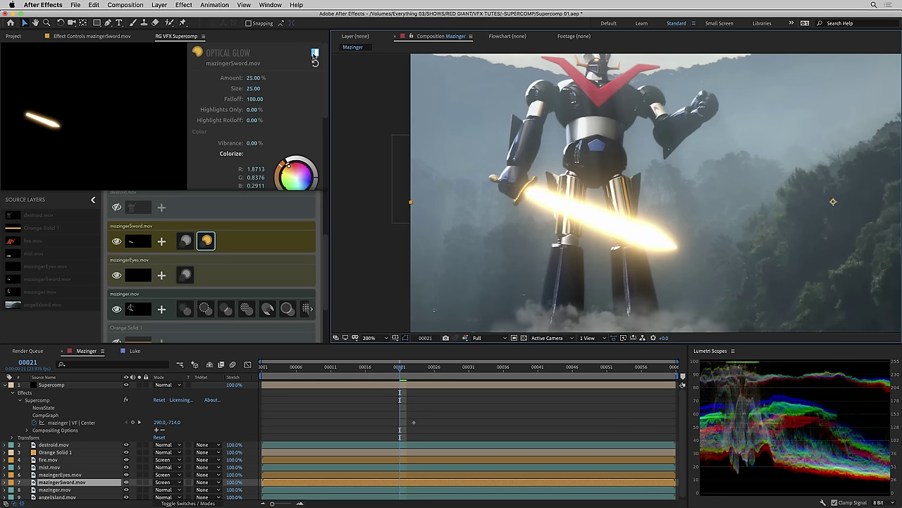
pyautogui.click(253, 78)
pyautogui.write('20')
pyautogui.press('Return')
pyautogui.moveTo(253, 89); pyautogui.dragTo(243, 88)
pyautogui.moveTo(298, 88); pyautogui.dragTo(325, 148)
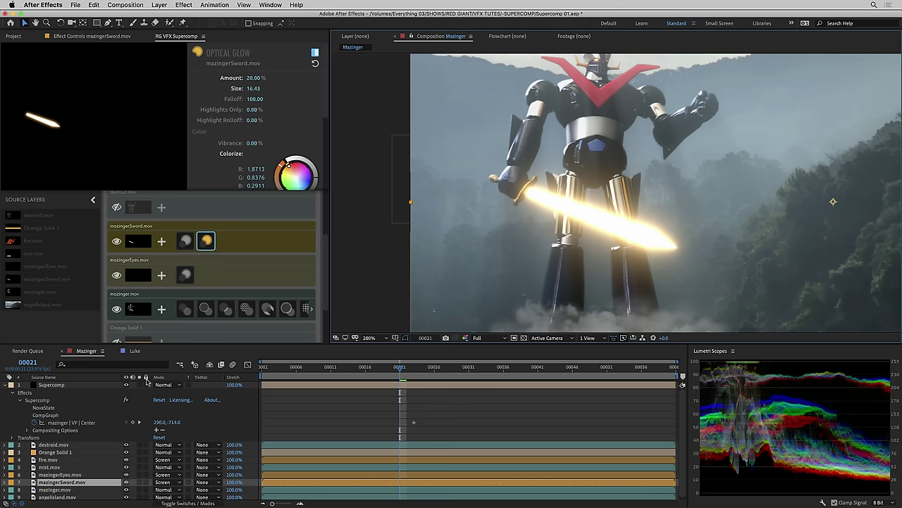
# - Show destroid.mov to examine how the combined sword glows wrap around it, and hide it again
pyautogui.click(117, 208)
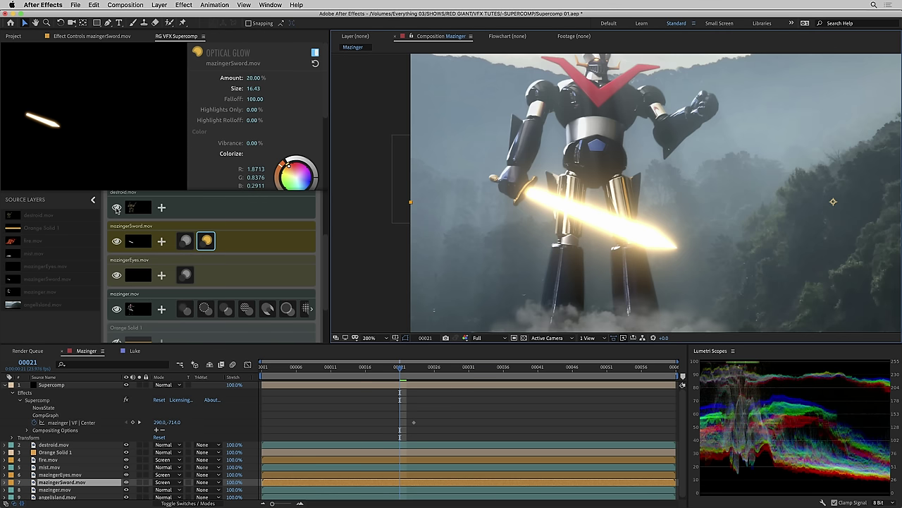
pyautogui.scroll(2, 582, 215)
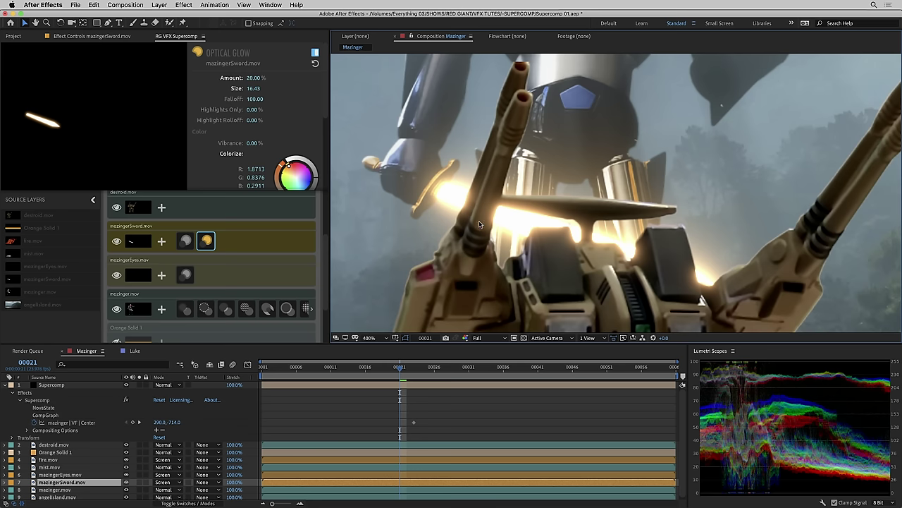
pyautogui.scroll(-2, 537, 240)
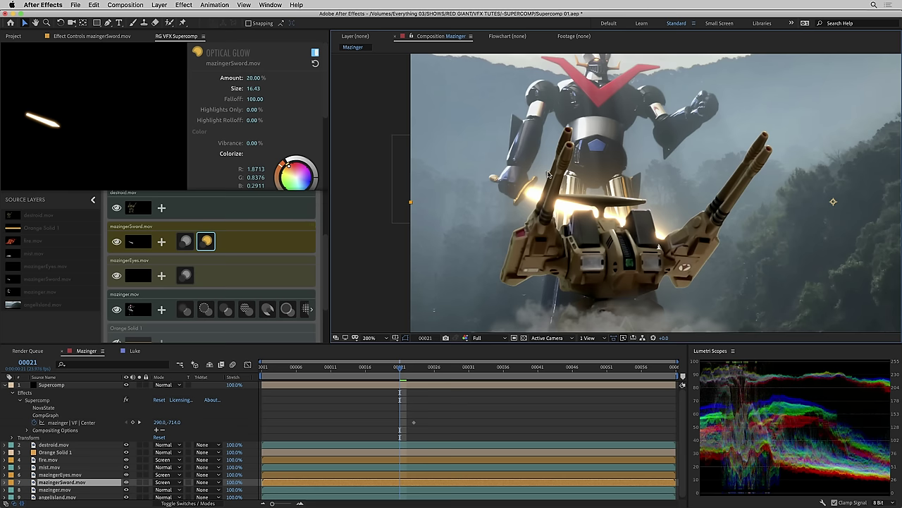
pyautogui.click(118, 208)
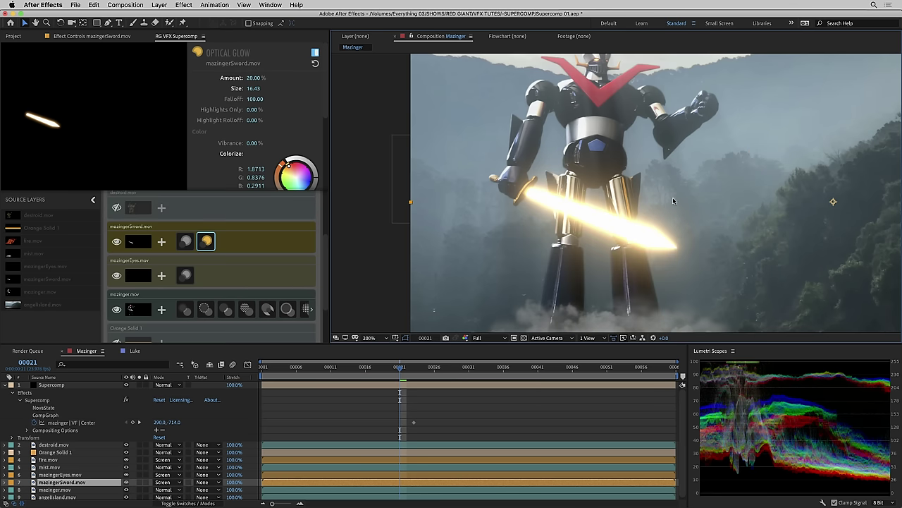
# - Open the layer presets for mazingerSword.mov and apply the Emerald Blade glow
pyautogui.scroll(3, 329, 233)
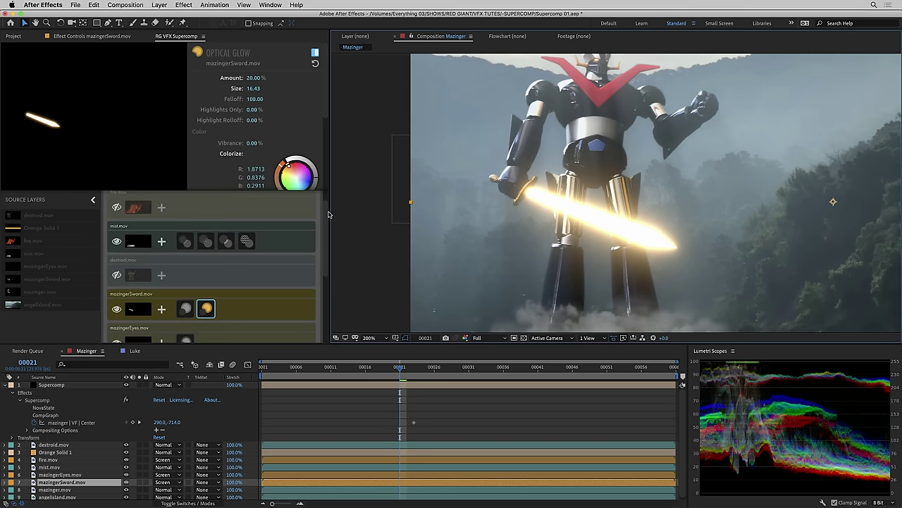
pyautogui.scroll(-2, 328, 215)
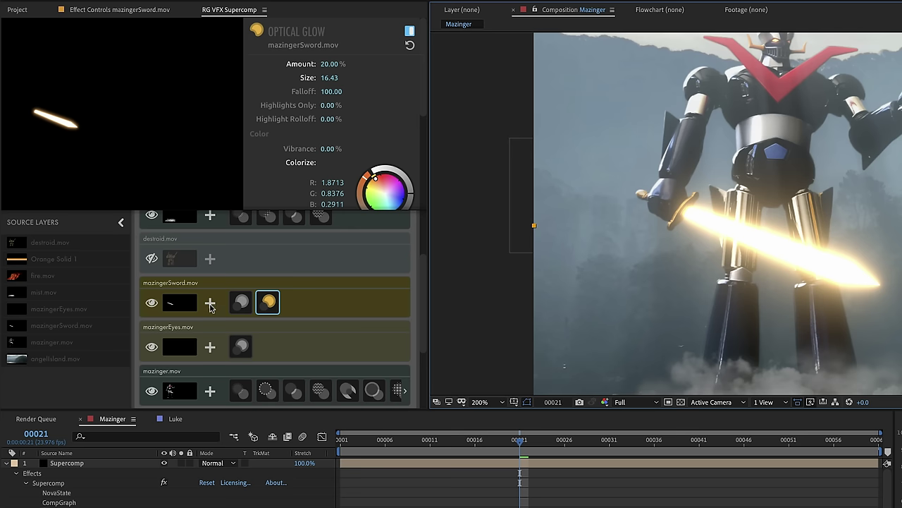
pyautogui.moveTo(158, 261); pyautogui.dragTo(103, 263)
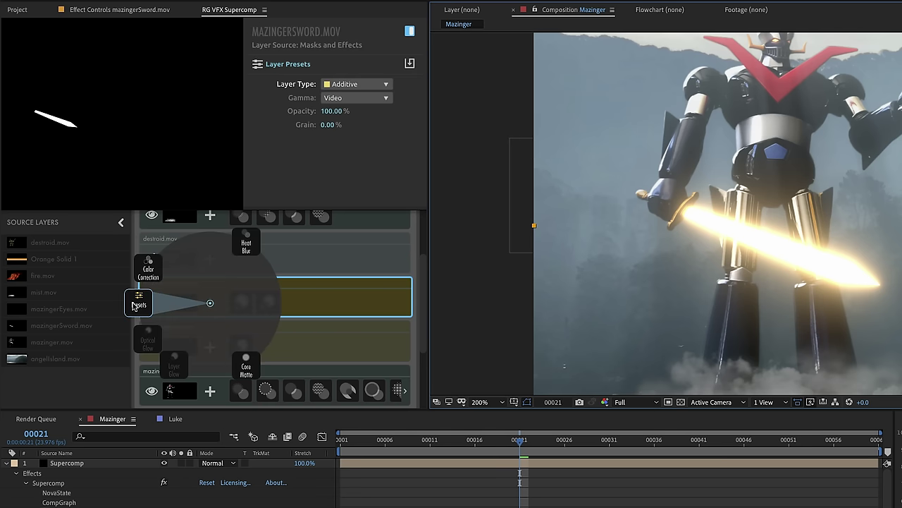
pyautogui.moveTo(133, 304)
pyautogui.mouseDown()
pyautogui.moveTo(127, 258)
pyautogui.moveTo(122, 344)
pyautogui.moveTo(124, 290)
pyautogui.moveTo(126, 298)
pyautogui.mouseUp()
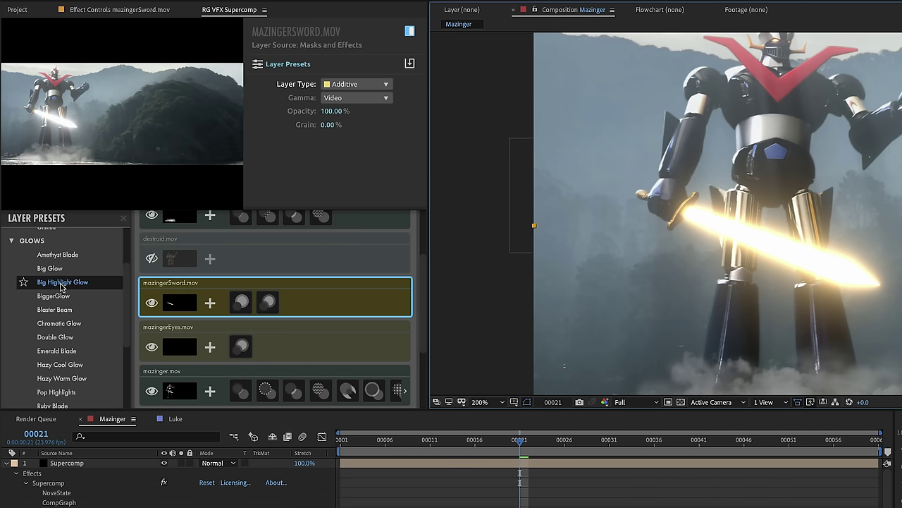
pyautogui.click(62, 352)
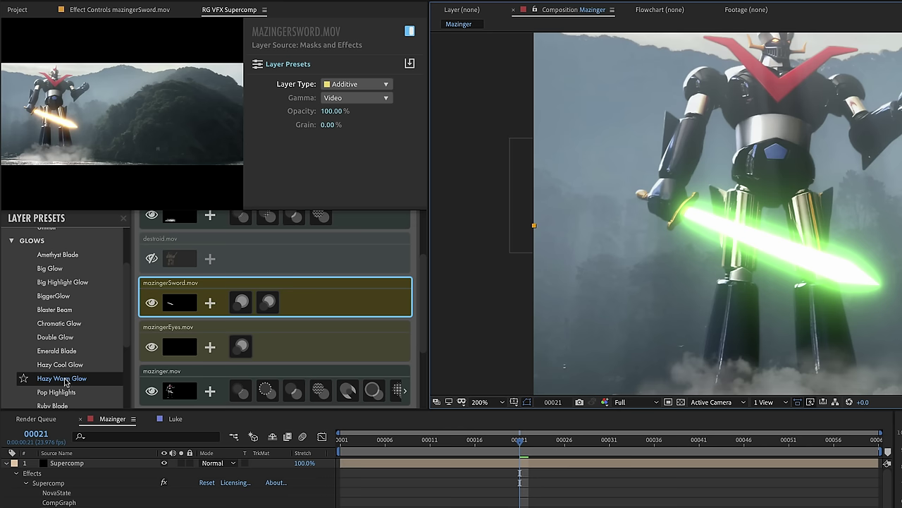
# - Preview the other blade presets on mazingerSword.mov and apply Topaz Blade
pyautogui.scroll(-1, 127, 349)
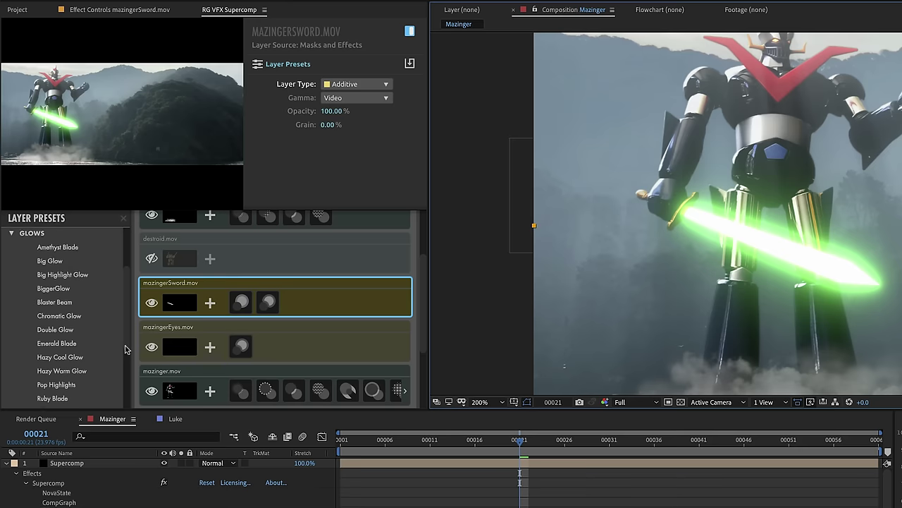
pyautogui.scroll(-3, 125, 349)
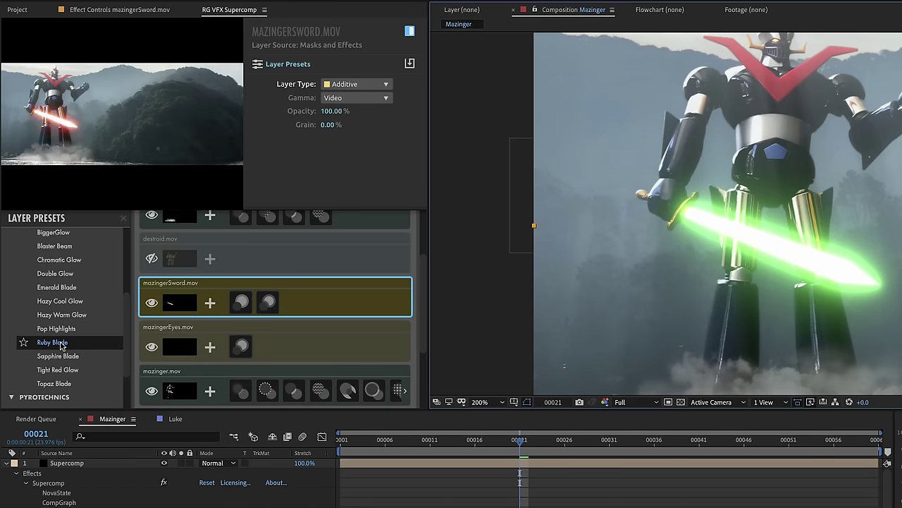
pyautogui.moveTo(61, 361)
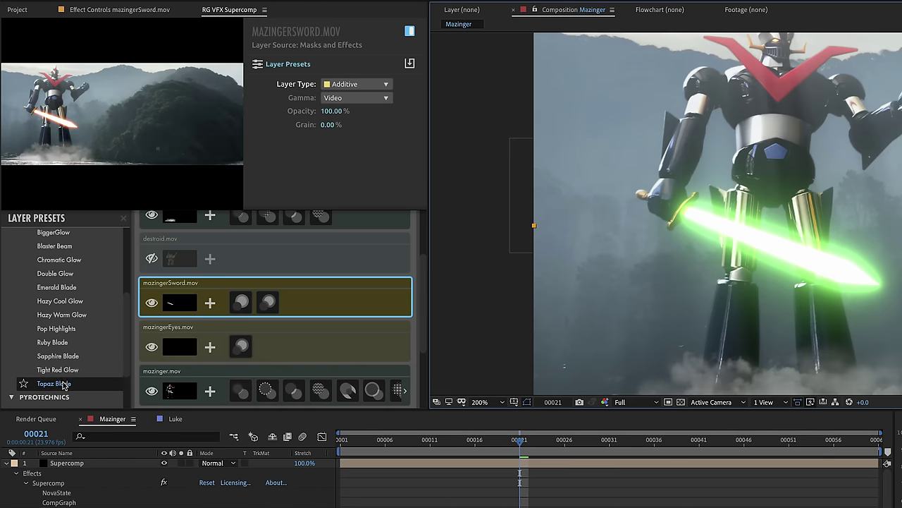
pyautogui.moveTo(64, 385)
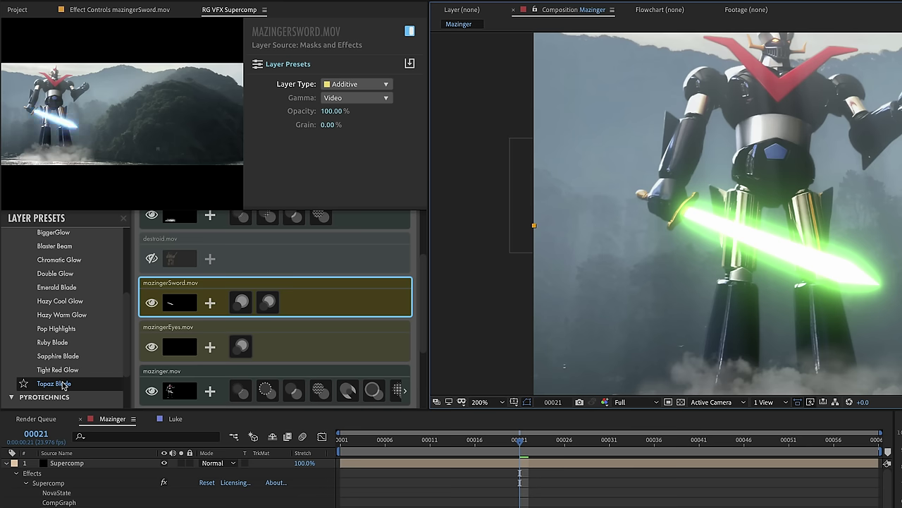
pyautogui.click(64, 384)
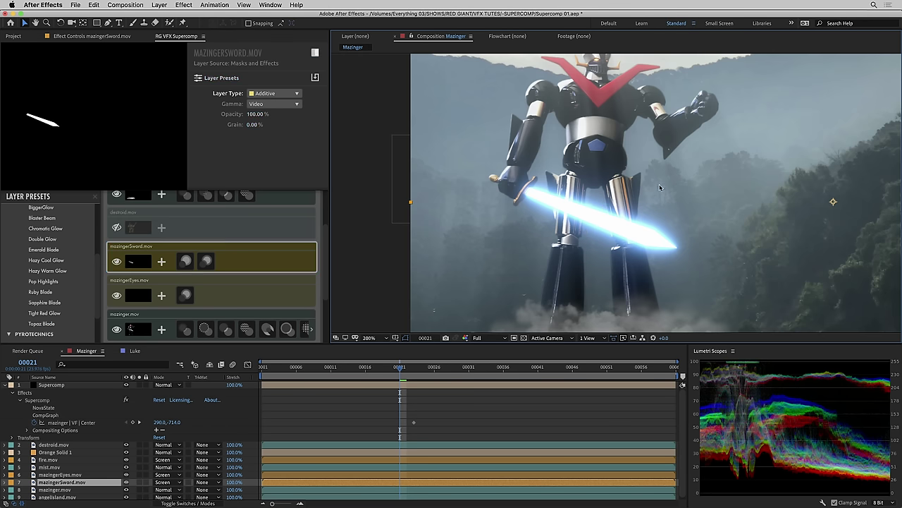
# - Turn on fire.mov in the Supercomp stack and add a Heat Blur to it
pyautogui.moveTo(659, 184); pyautogui.dragTo(577, 195)
pyautogui.scroll(-1, 211, 268)
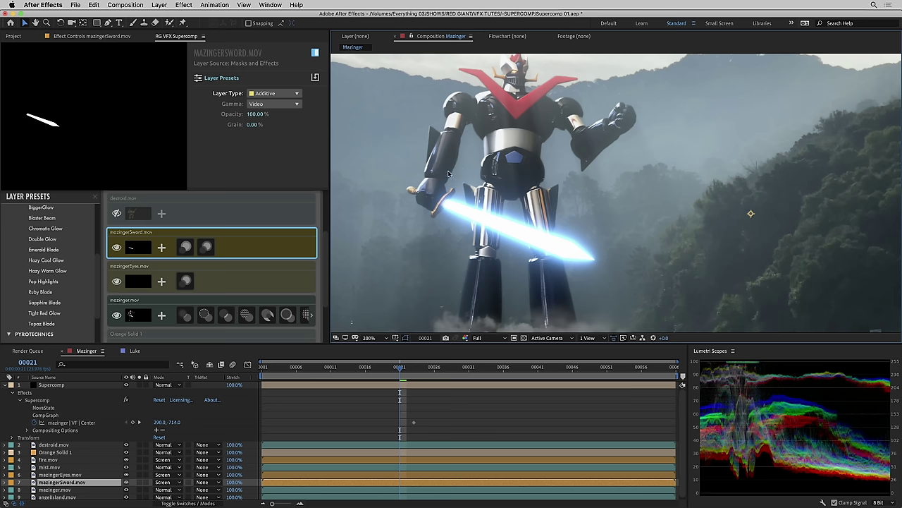
pyautogui.scroll(5, 299, 290)
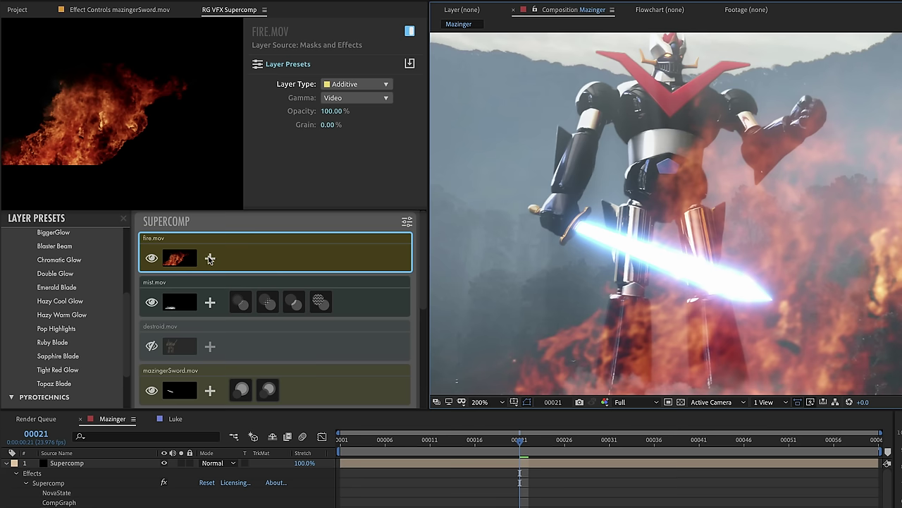
pyautogui.click(210, 259)
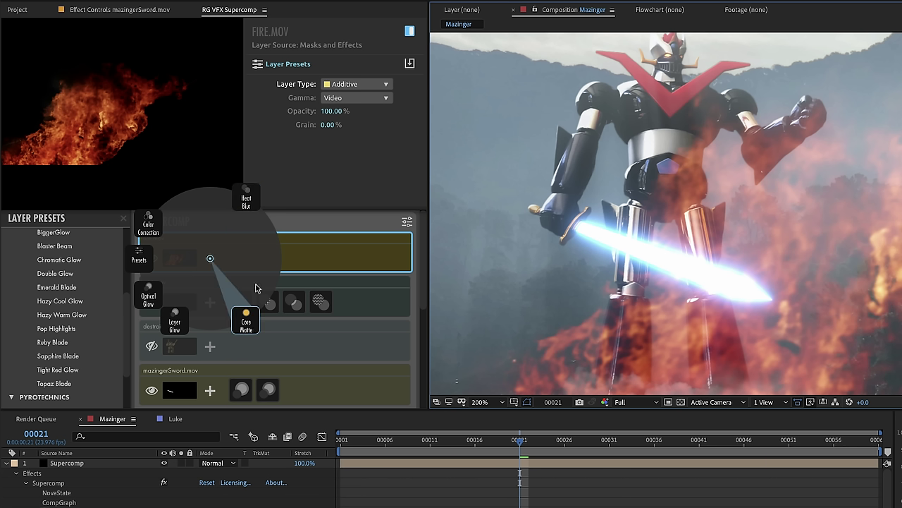
pyautogui.click(248, 200)
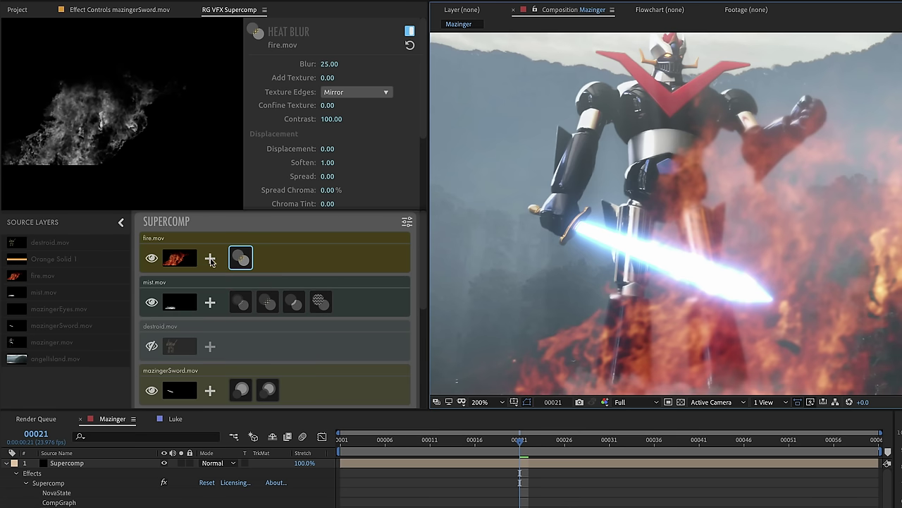
# - Open the layer presets for fire.mov, apply the Big Fire preset from Pyrotechnics, and preview the shot
pyautogui.click(209, 261)
pyautogui.click(150, 259)
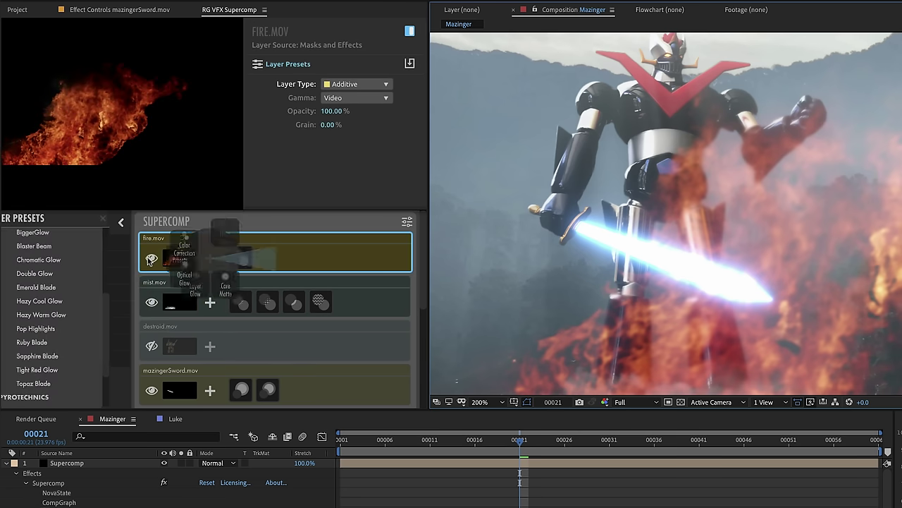
pyautogui.scroll(5, 127, 269)
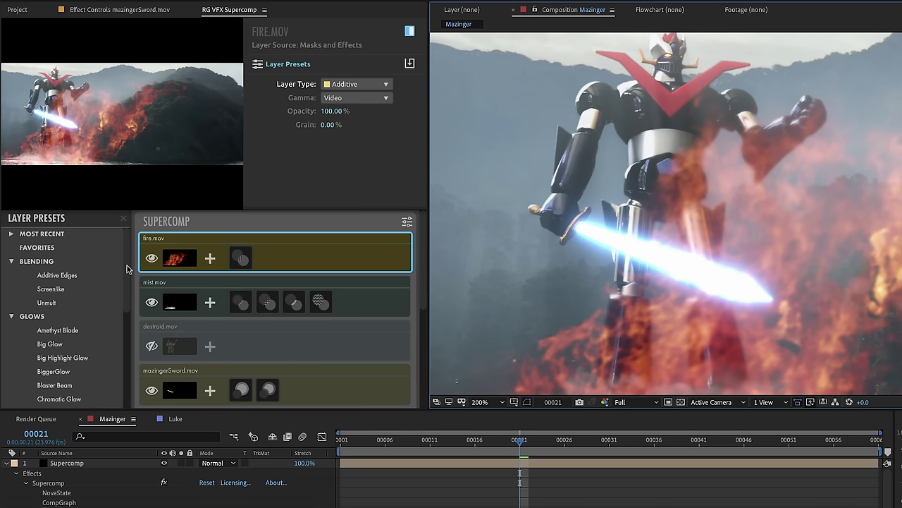
pyautogui.scroll(-8, 122, 311)
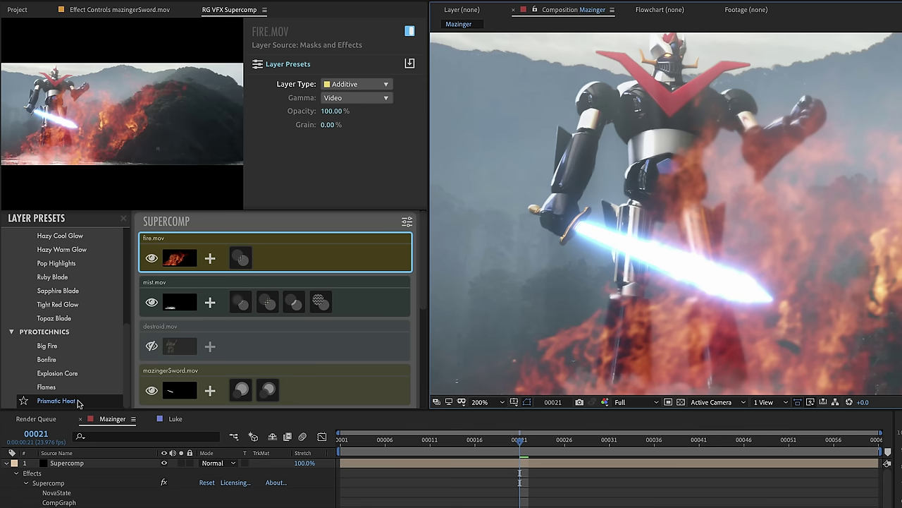
pyautogui.click(59, 349)
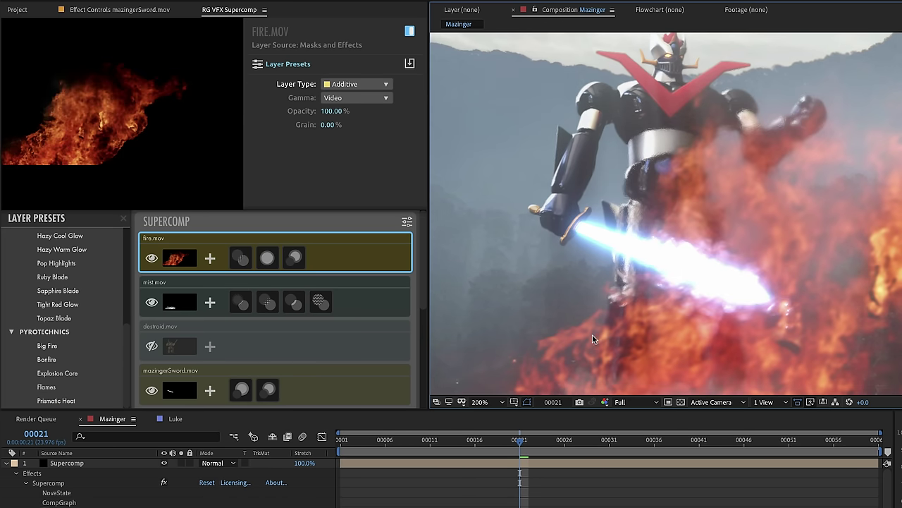
pyautogui.press('space')
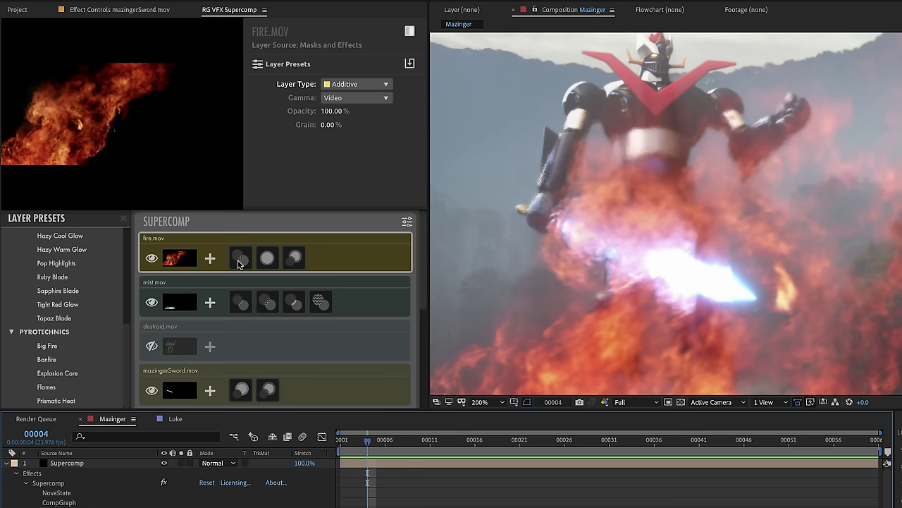
# - Review the preset's effects on fire.mov and disable its Core Matte and Optical Glow
pyautogui.click(242, 258)
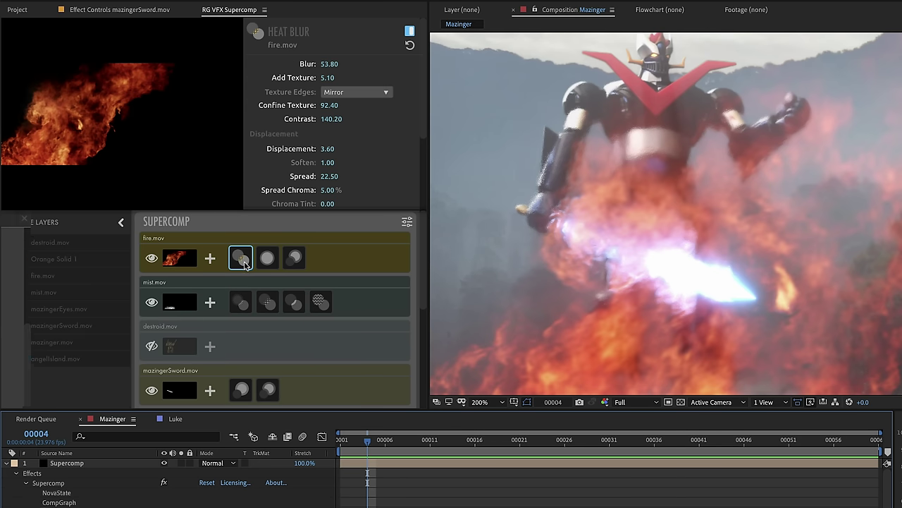
pyautogui.click(267, 258)
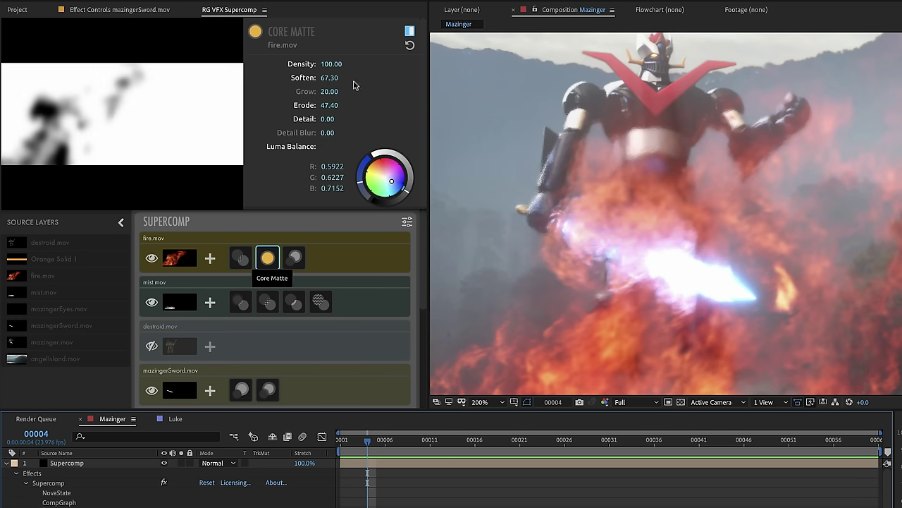
pyautogui.click(410, 31)
pyautogui.click(295, 259)
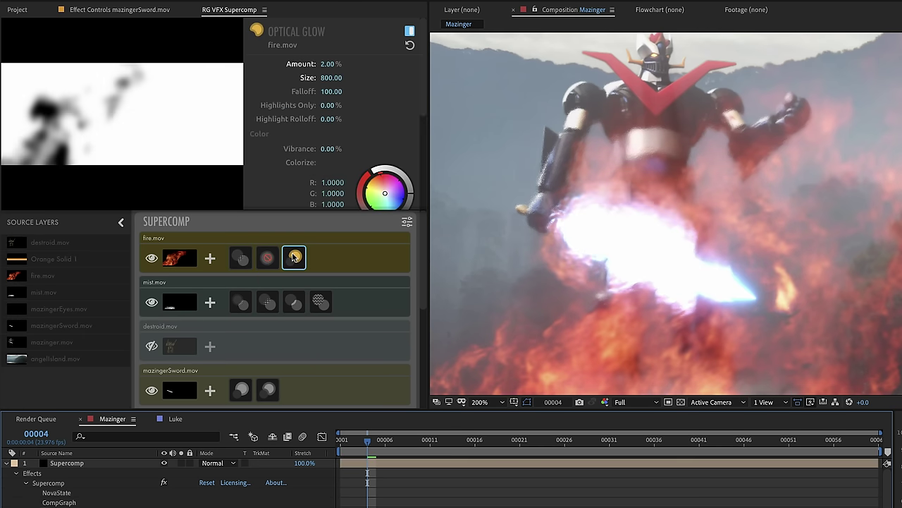
pyautogui.click(409, 31)
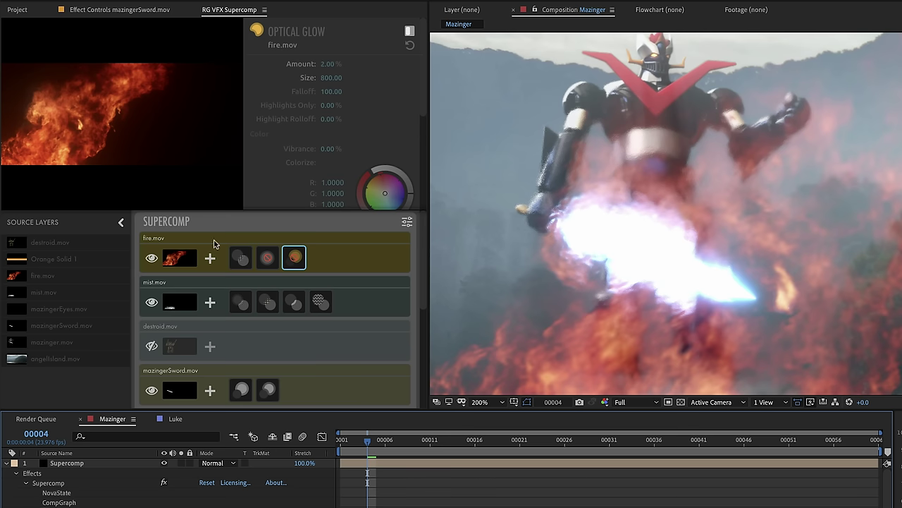
# - Examine the preset's Heat Blur on fire.mov up close, comparing frames 23 and 17
pyautogui.click(240, 258)
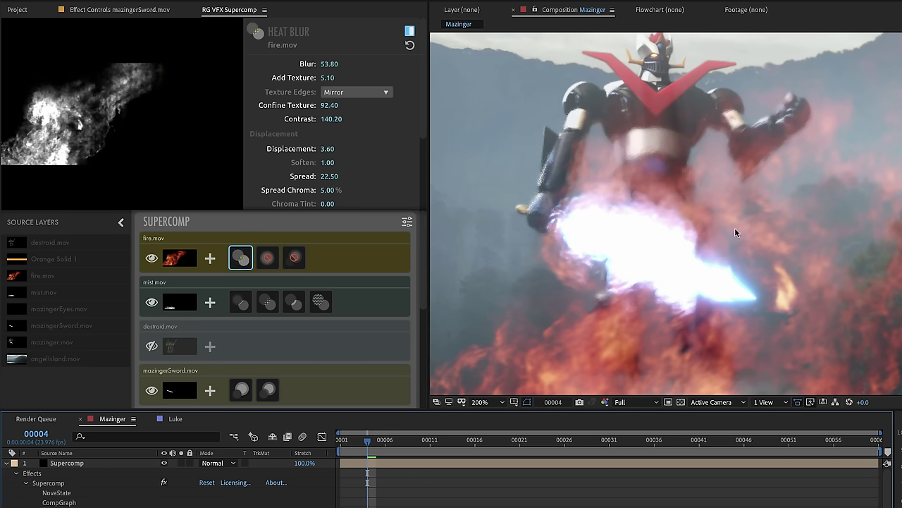
pyautogui.click(538, 441)
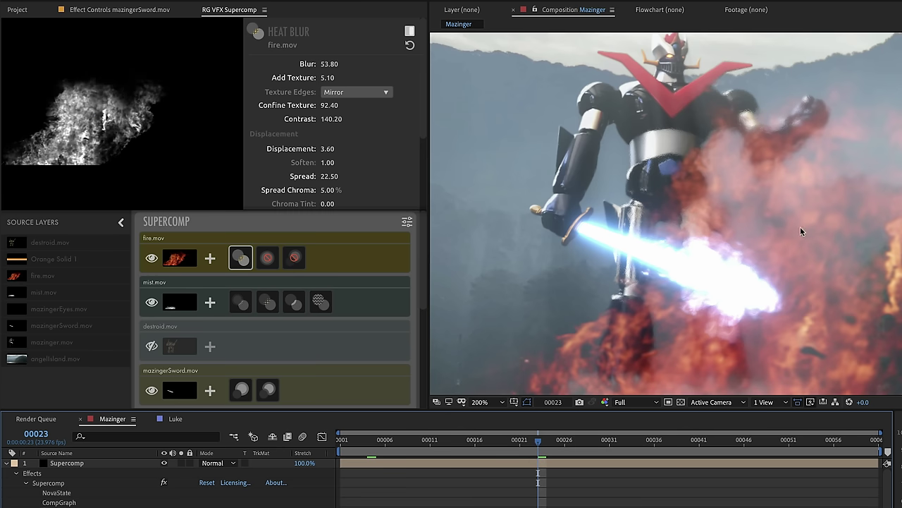
pyautogui.moveTo(513, 444); pyautogui.dragTo(487, 444)
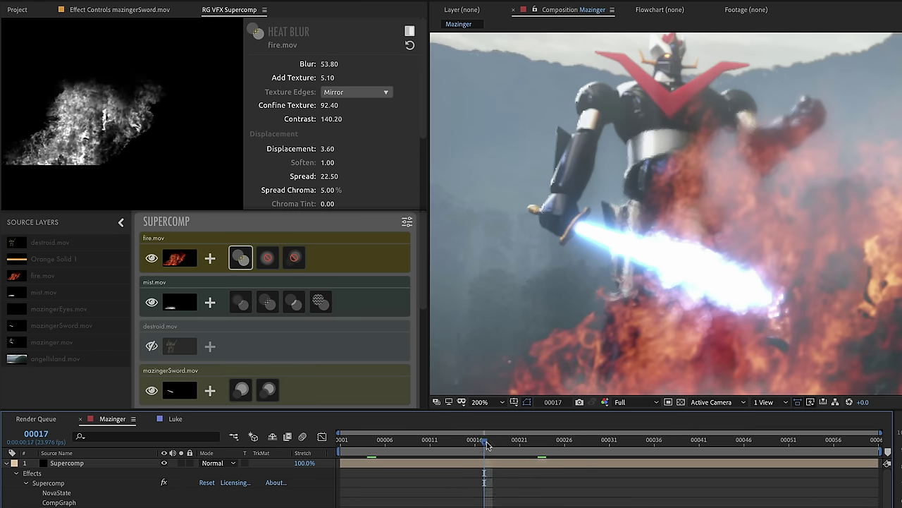
pyautogui.scroll(2, 700, 202)
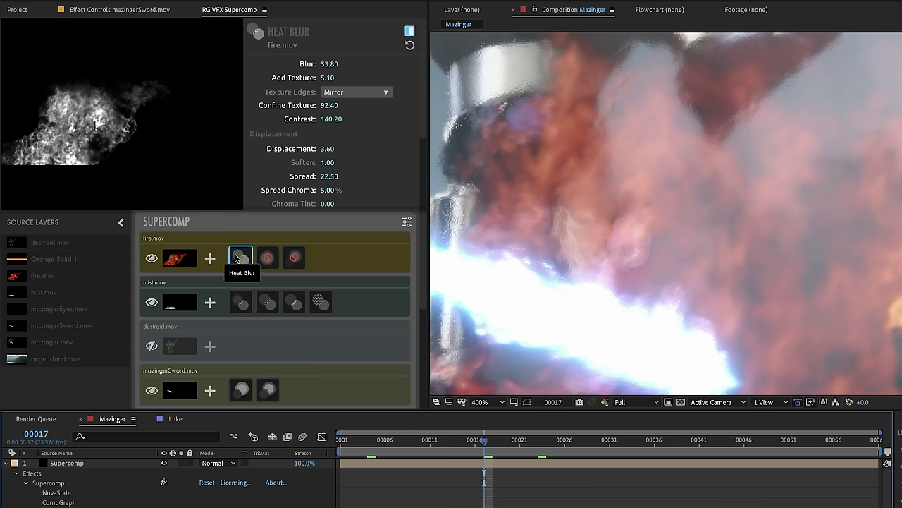
# - Delete the preset's Heat Blur from fire.mov and add a fresh Heat Blur with default settings
pyautogui.press('Delete')
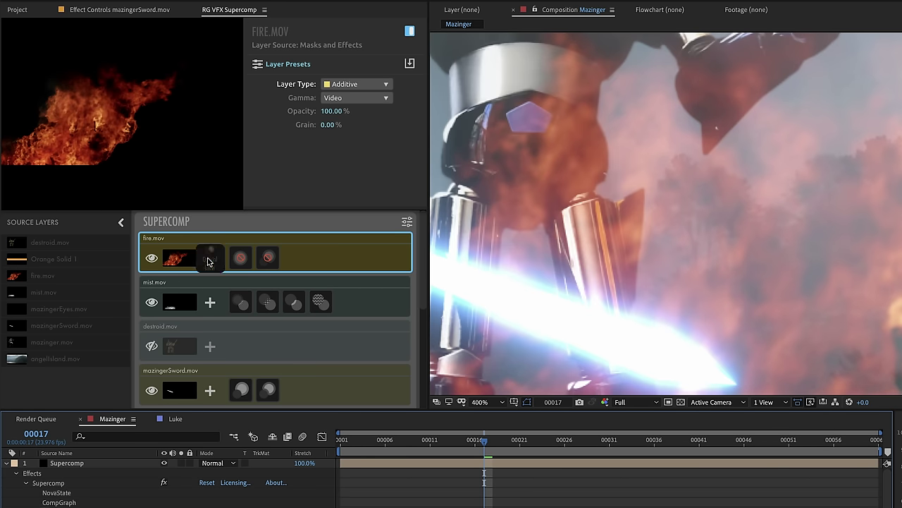
pyautogui.click(210, 258)
pyautogui.click(246, 200)
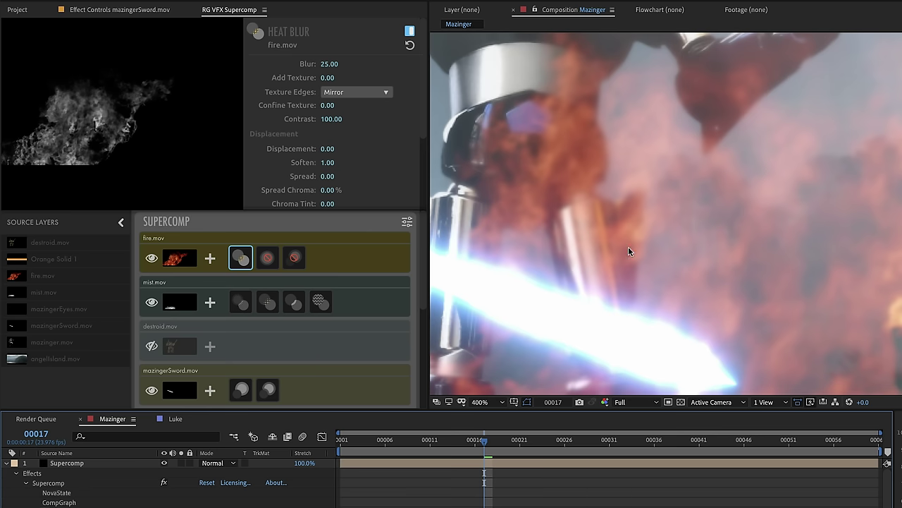
# - Raise the new Heat Blur's Blur to 84.87 and select the fire.mov layer in the timeline
pyautogui.scroll(-2, 628, 253)
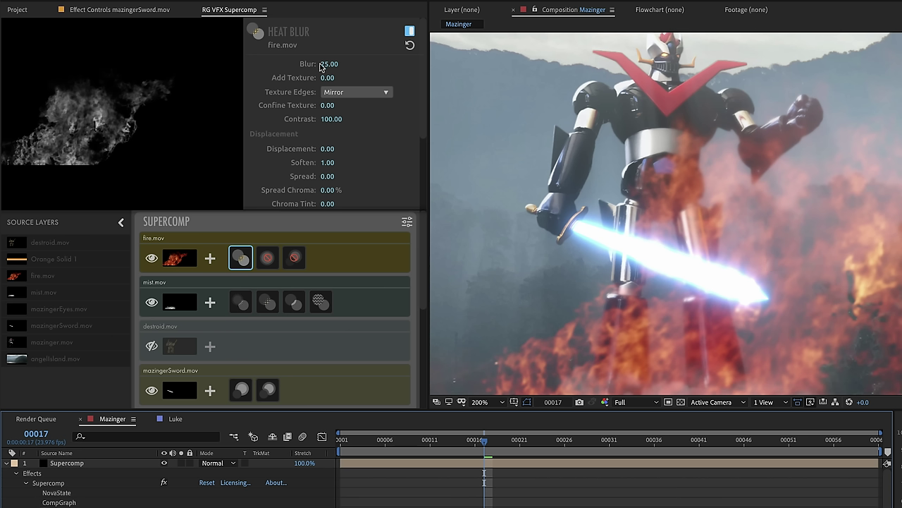
pyautogui.moveTo(322, 68)
pyautogui.mouseDown()
pyautogui.moveTo(330, 68)
pyautogui.moveTo(319, 70)
pyautogui.mouseUp()
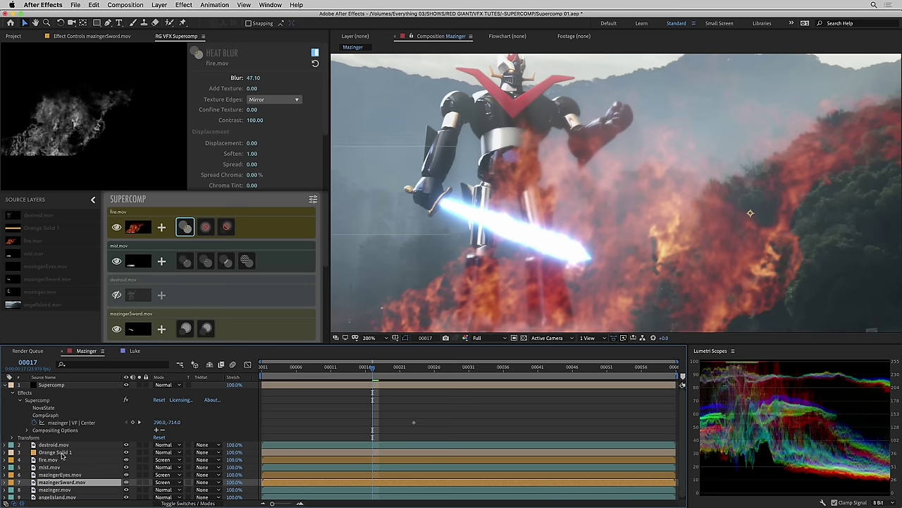
pyautogui.click(58, 460)
pyautogui.moveTo(534, 188); pyautogui.dragTo(591, 141)
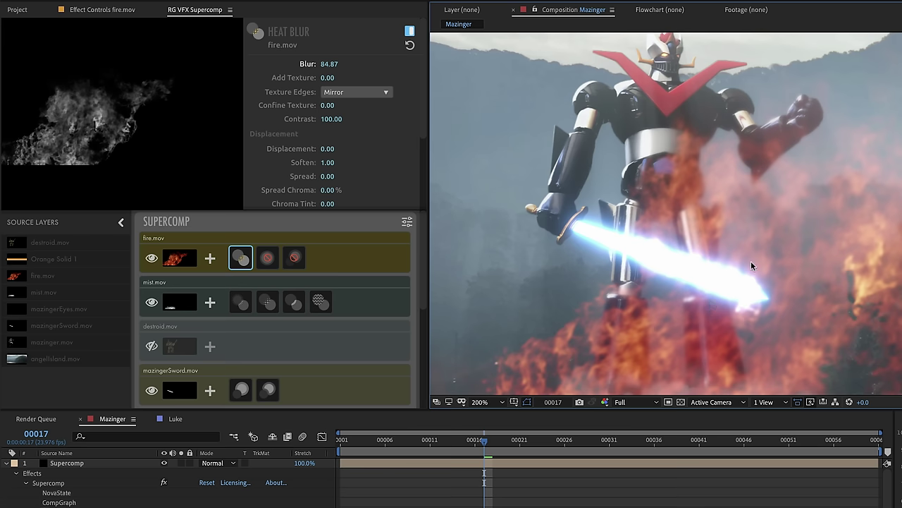
# - Show destroid.mov and move it above fire.mov to the top of the Supercomp stack
pyautogui.click(248, 338)
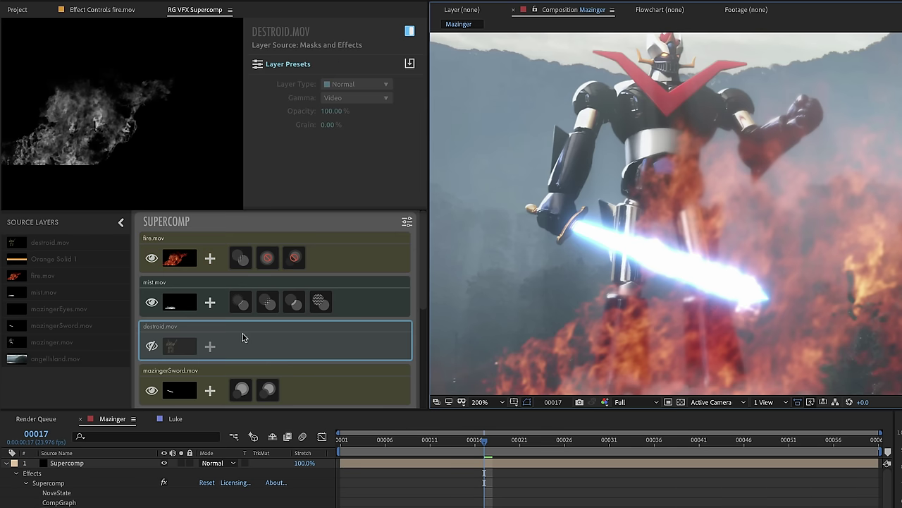
pyautogui.click(151, 345)
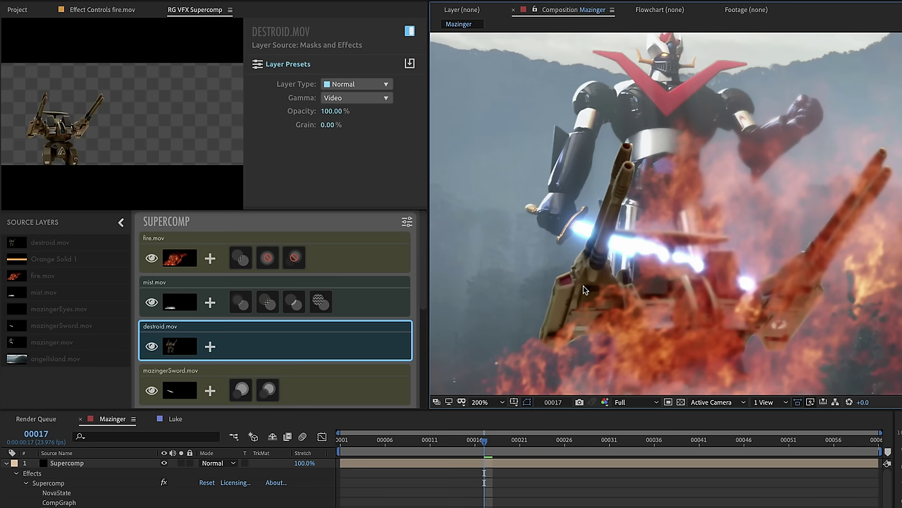
pyautogui.moveTo(240, 328); pyautogui.dragTo(252, 249)
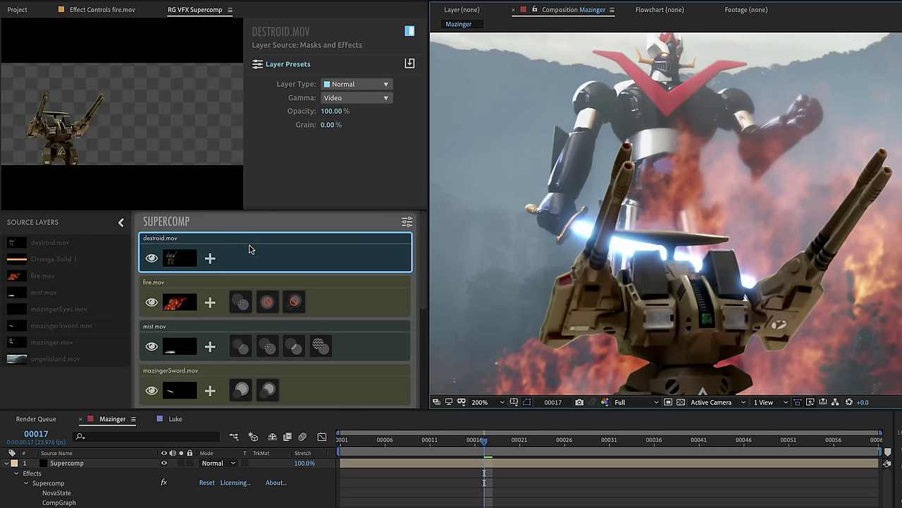
# - Examine destroid.mov in front of the heat-blurred fire and hide the layer again
pyautogui.scroll(2, 677, 282)
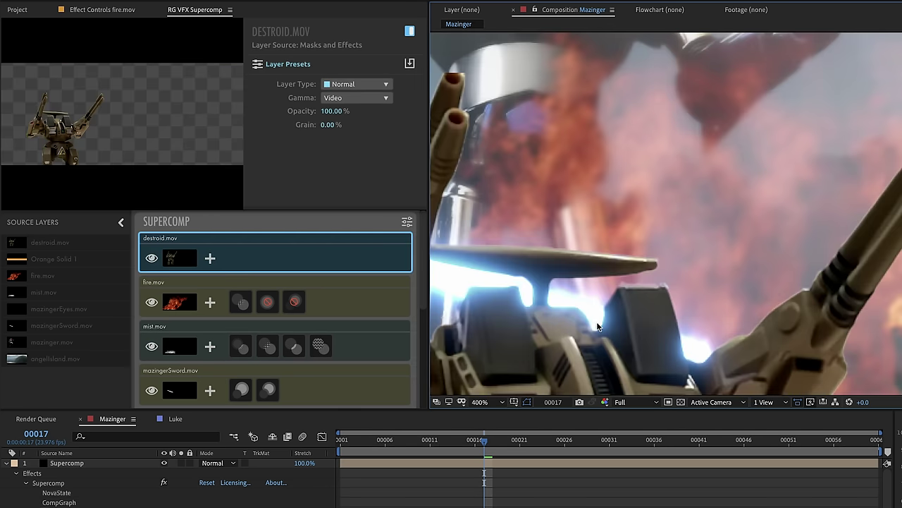
pyautogui.scroll(-2, 598, 326)
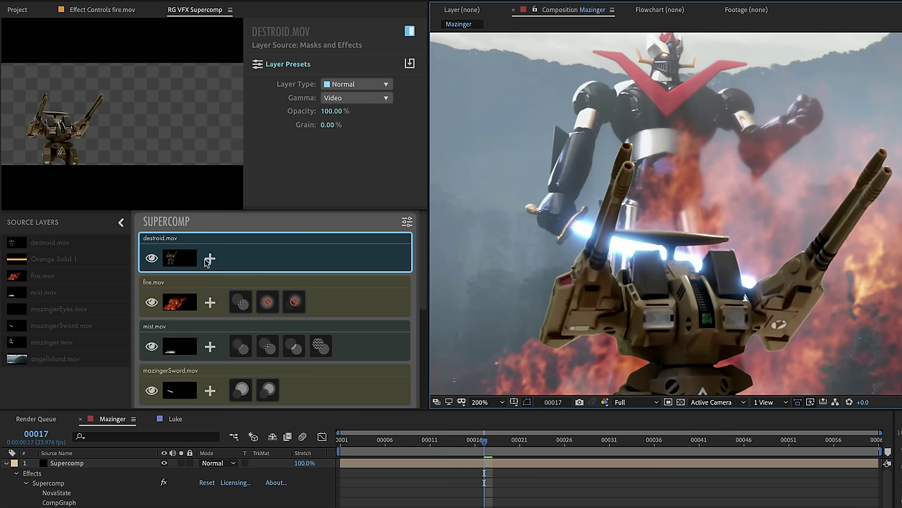
pyautogui.click(152, 258)
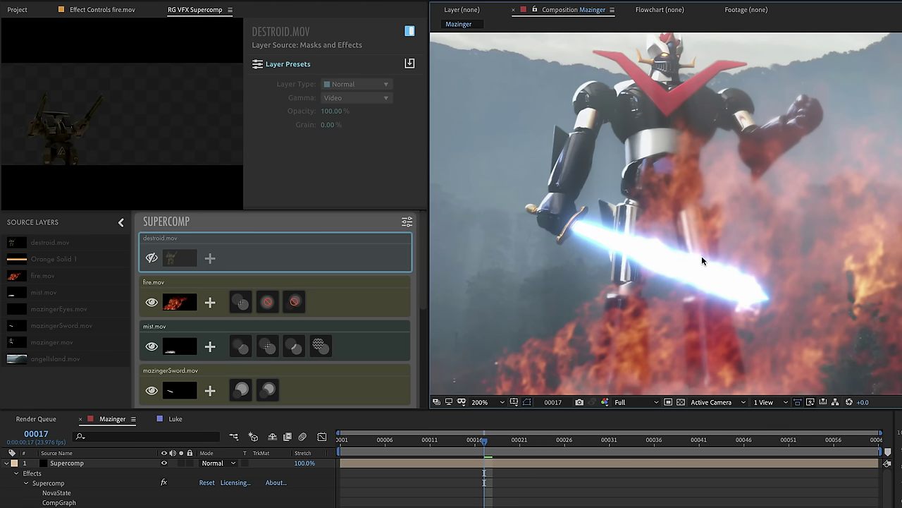
# - Set the Displacement of fire.mov's Heat Blur to 33 and its Soften to 1.85
pyautogui.click(243, 304)
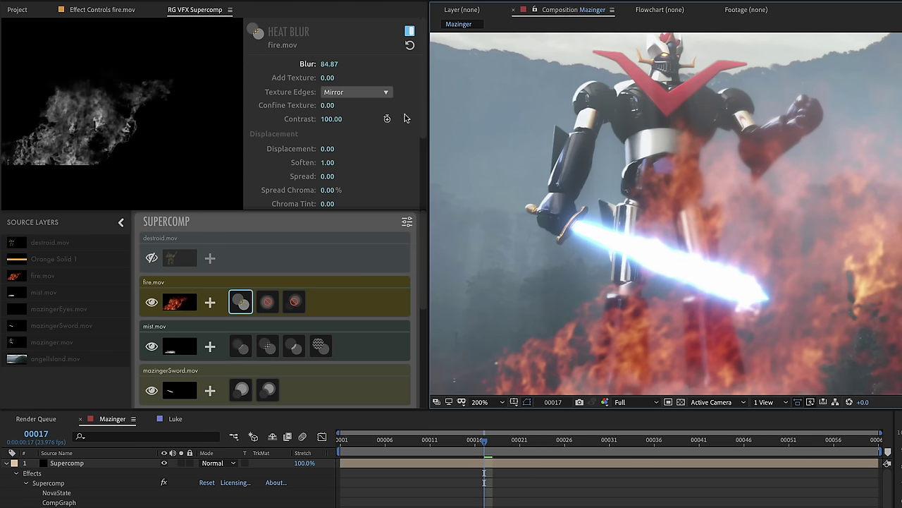
pyautogui.scroll(-1, 423, 140)
pyautogui.scroll(-3, 422, 141)
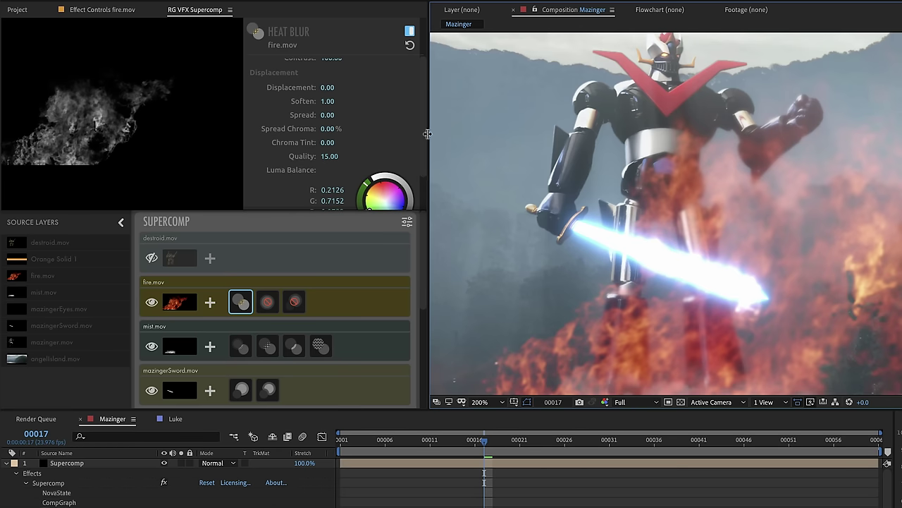
pyautogui.scroll(1, 421, 135)
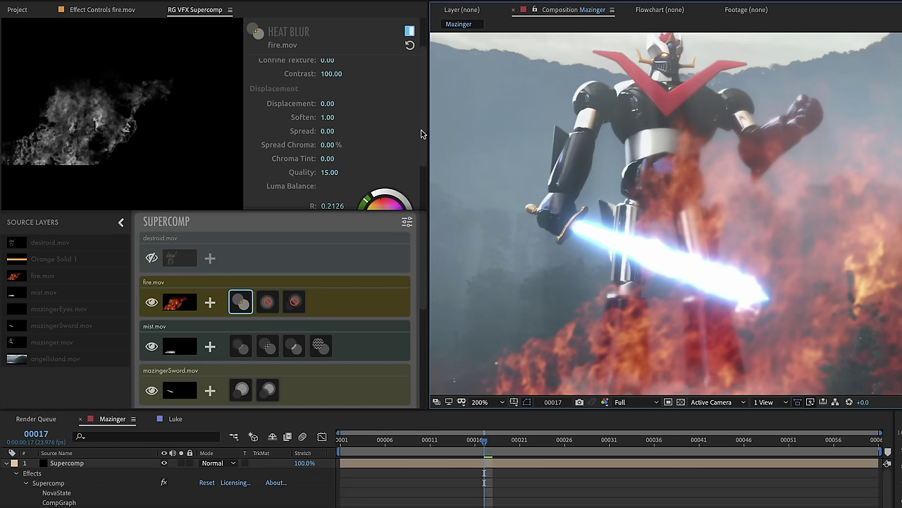
pyautogui.scroll(-1, 423, 137)
pyautogui.scroll(3, 423, 127)
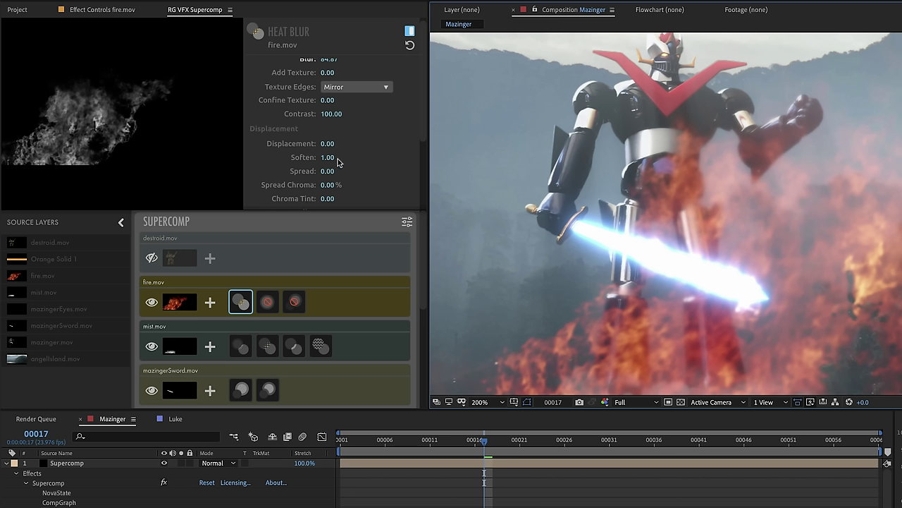
pyautogui.moveTo(326, 144); pyautogui.dragTo(329, 146)
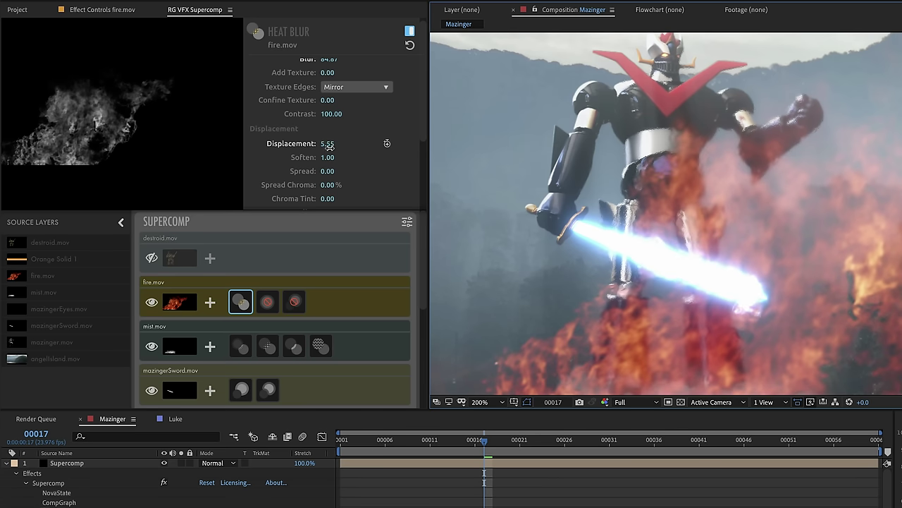
pyautogui.moveTo(387, 144); pyautogui.dragTo(403, 165)
pyautogui.moveTo(387, 143)
pyautogui.mouseDown()
pyautogui.moveTo(398, 143)
pyautogui.moveTo(387, 143)
pyautogui.mouseUp()
pyautogui.click(329, 143)
pyautogui.write('33')
pyautogui.press('Return')
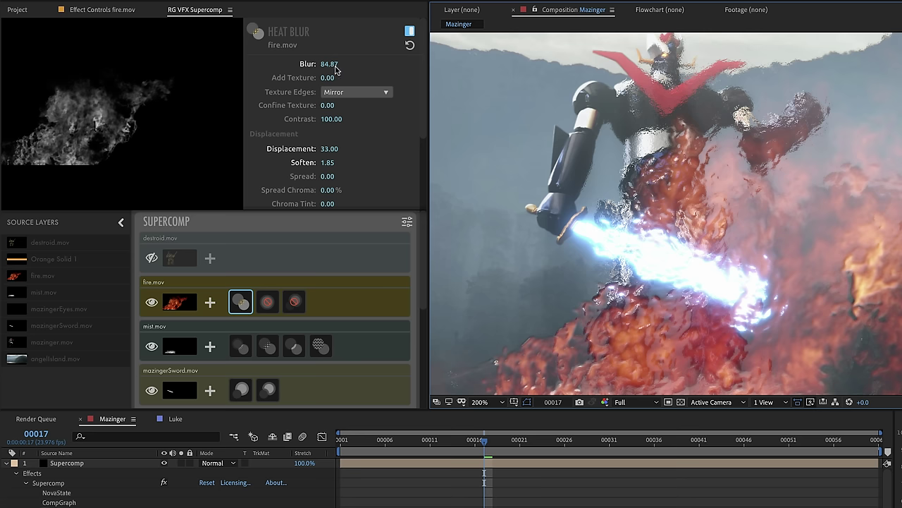
# - Set the Heat Blur's Add Texture to 4.12 and, after trying 100, its Confine Texture to 20
pyautogui.moveTo(329, 77); pyautogui.dragTo(345, 78)
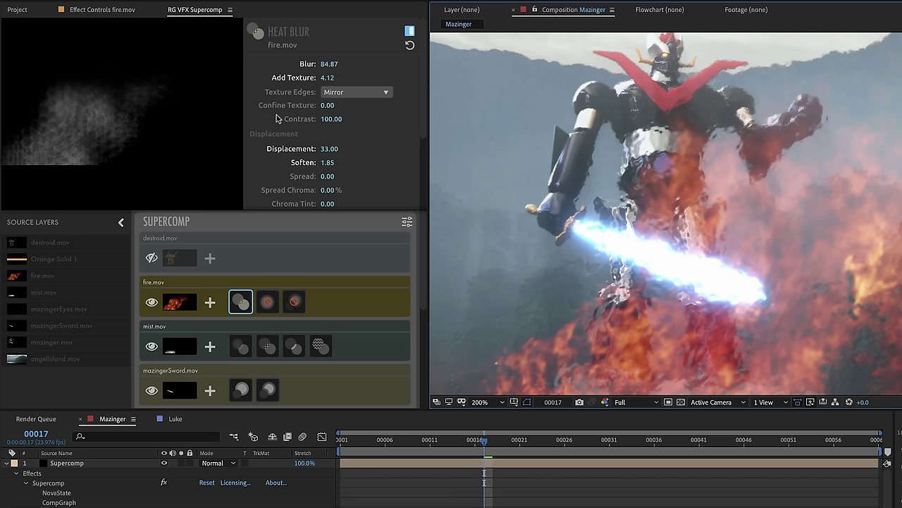
pyautogui.moveTo(326, 105); pyautogui.dragTo(337, 105)
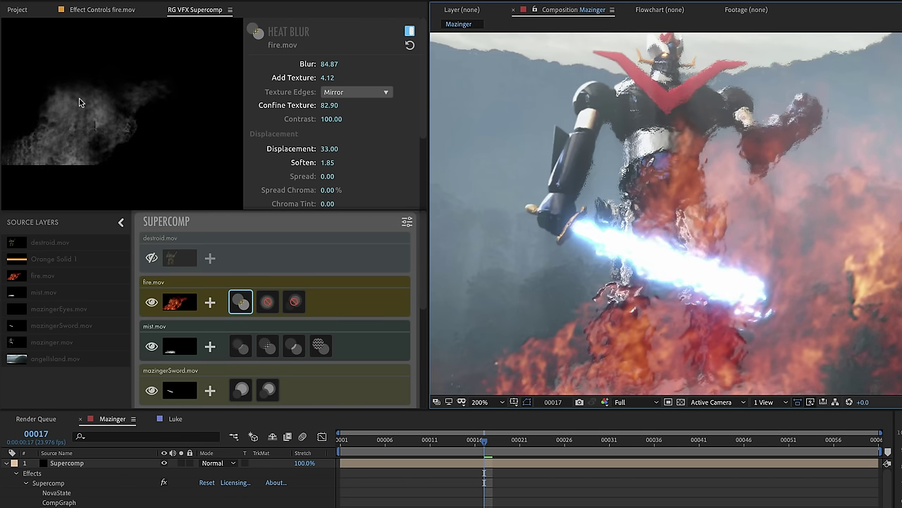
pyautogui.moveTo(327, 108); pyautogui.dragTo(337, 107)
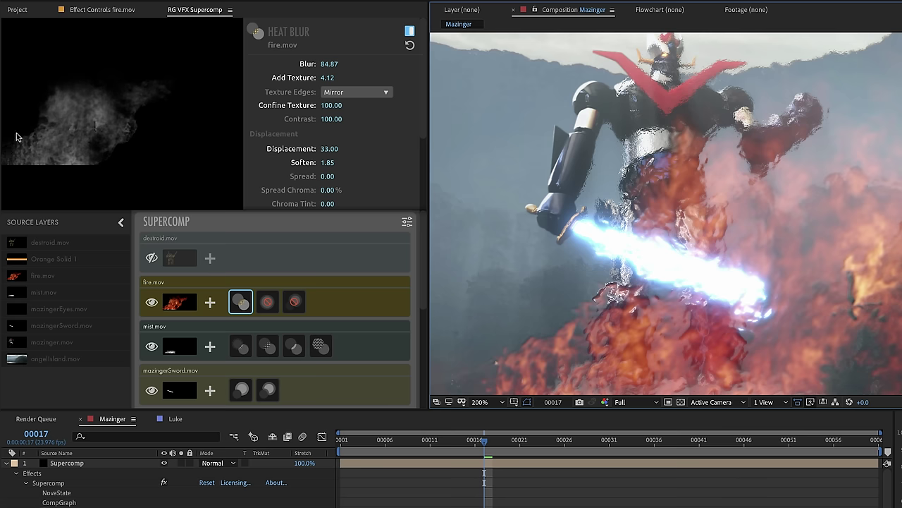
pyautogui.click(329, 105)
pyautogui.write('20')
pyautogui.press('Return')
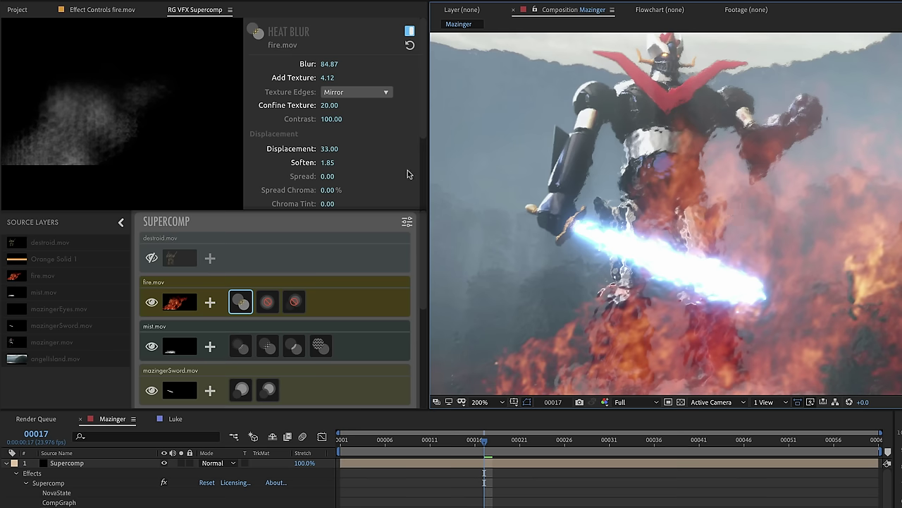
# - Set the Displacement of fire.mov's Heat Blur to 2 for comparison, and settle on 15
pyautogui.click(329, 148)
pyautogui.write('2')
pyautogui.press('Return')
pyautogui.click(330, 149)
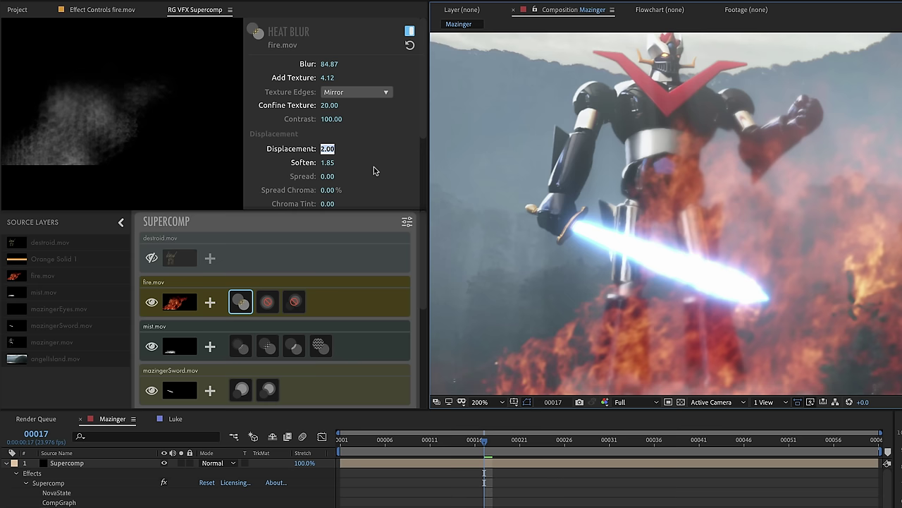
pyautogui.write('15')
pyautogui.press('Return')
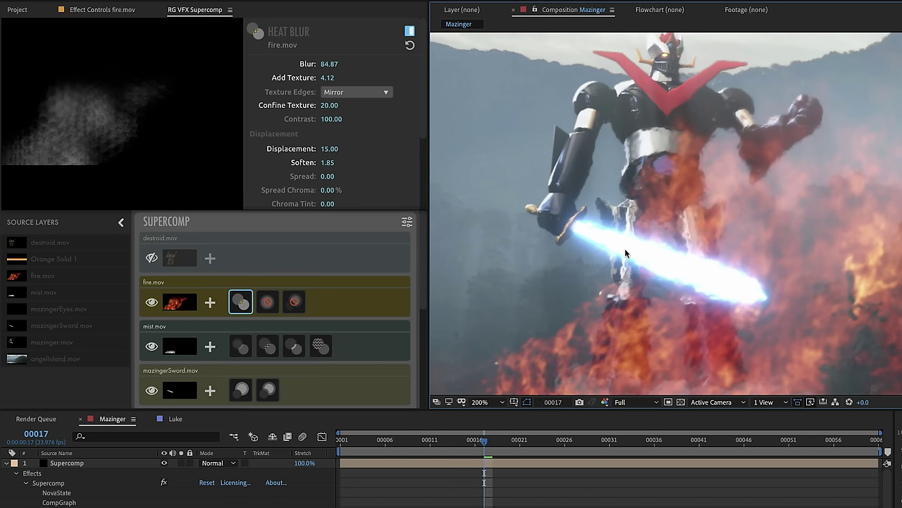
# - Set the Heat Blur's Spread to 5 and its Spread Chroma to 100%
pyautogui.click(328, 177)
pyautogui.write('5')
pyautogui.press('Return')
pyautogui.click(328, 191)
pyautogui.write('100')
pyautogui.press('Return')
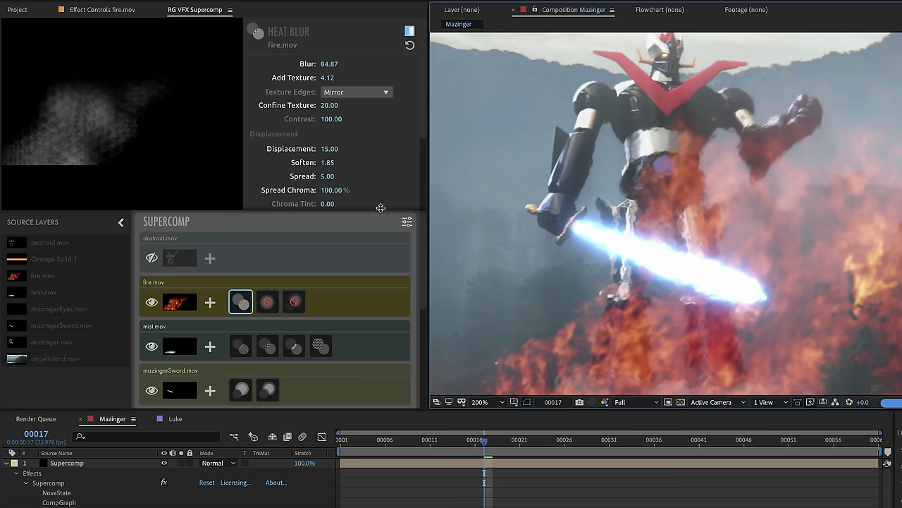
# - Inspect the distorted robot edges around the sword up close and reduce the Heat Blur's Spread Chroma to 10%
pyautogui.scroll(2, 681, 217)
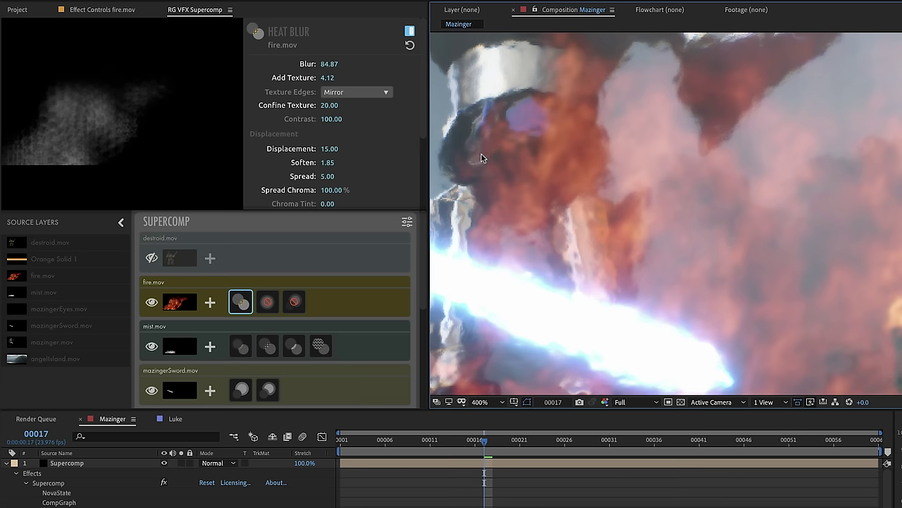
pyautogui.moveTo(482, 188); pyautogui.dragTo(637, 242)
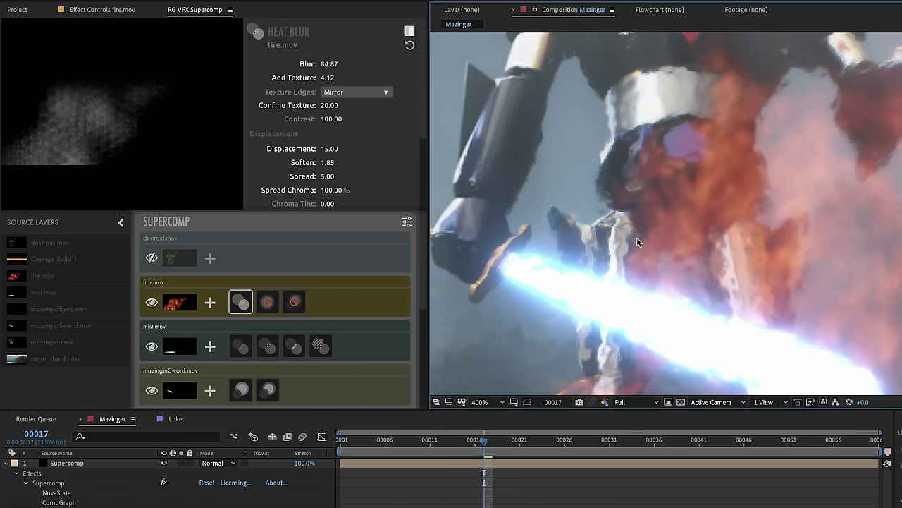
pyautogui.click(377, 209)
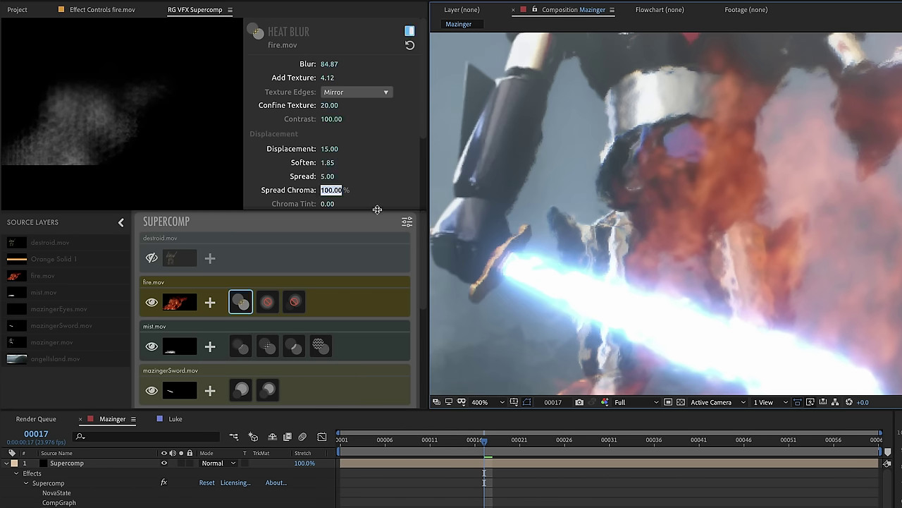
pyautogui.write('10')
pyautogui.press('Return')
pyautogui.scroll(-1, 839, 227)
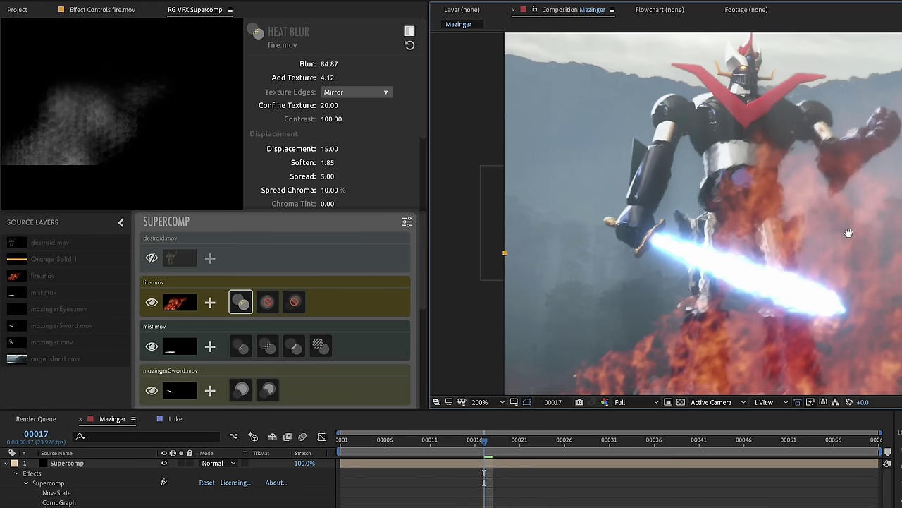
pyautogui.moveTo(848, 233); pyautogui.dragTo(750, 220)
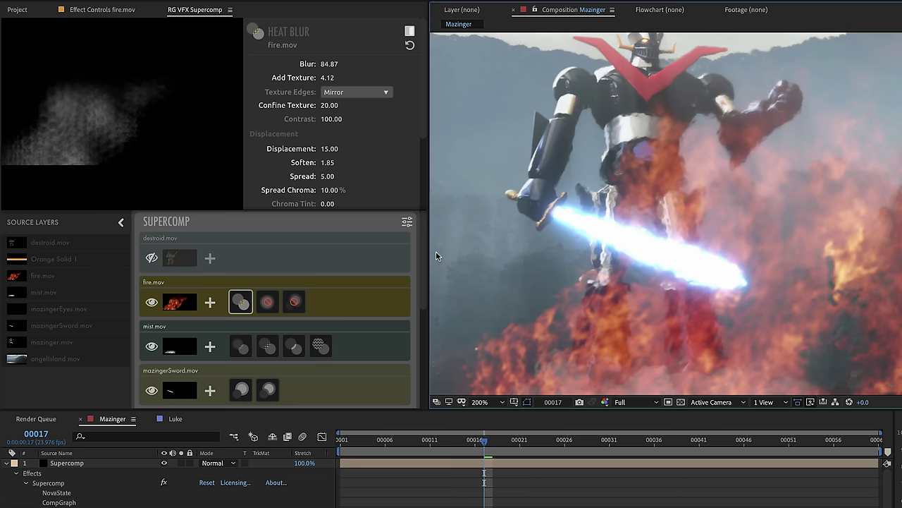
# - Enable the Core Matte on fire.mov and compare the fire with and without it
pyautogui.click(270, 302)
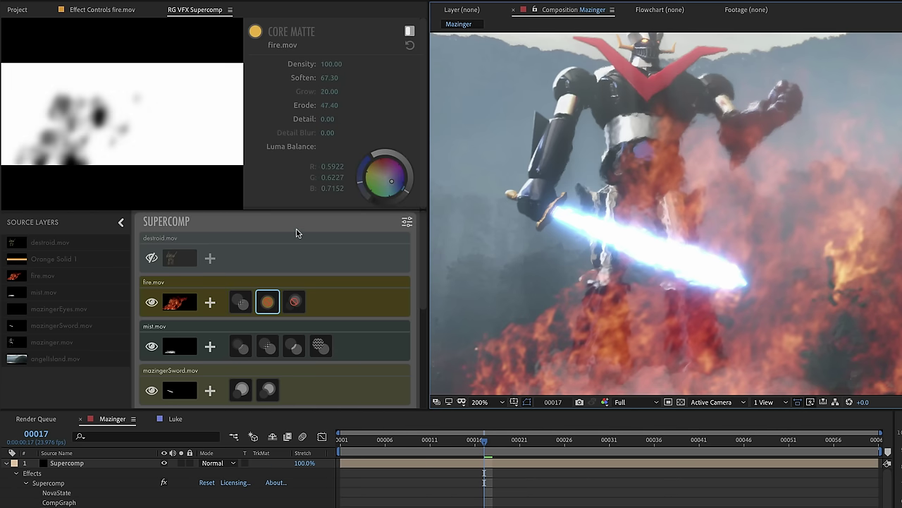
pyautogui.click(409, 32)
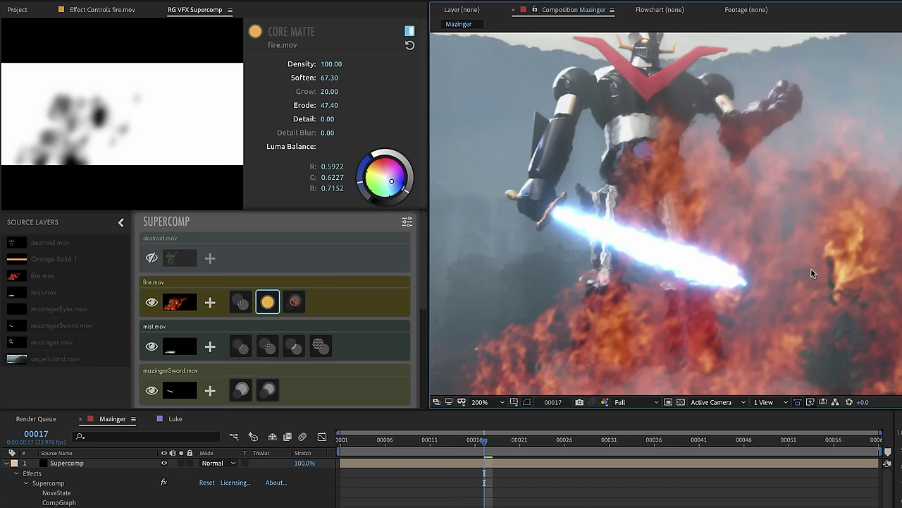
pyautogui.click(410, 31)
# - Replace fire.mov's effects with a single Core Matte at its default settings, using the layer presets
pyautogui.click(211, 302)
pyautogui.click(139, 300)
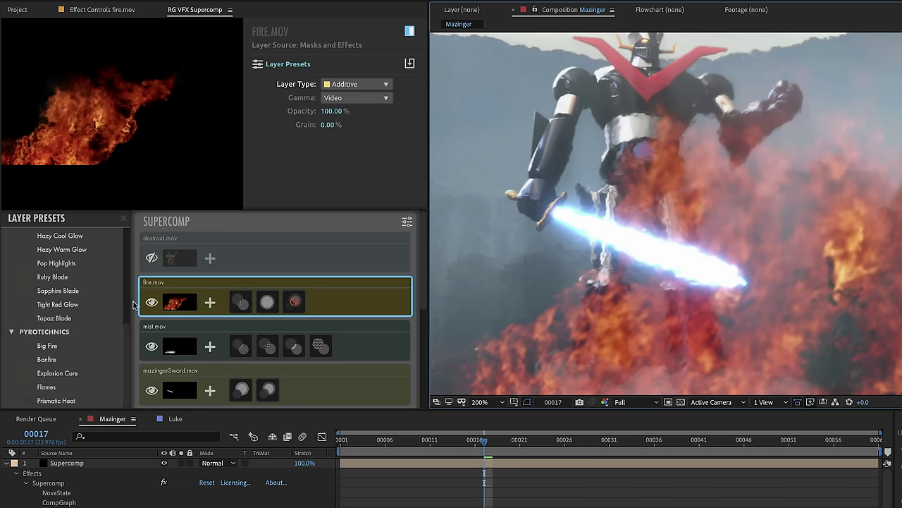
pyautogui.scroll(5, 125, 254)
pyautogui.scroll(2, 125, 251)
pyautogui.click(57, 288)
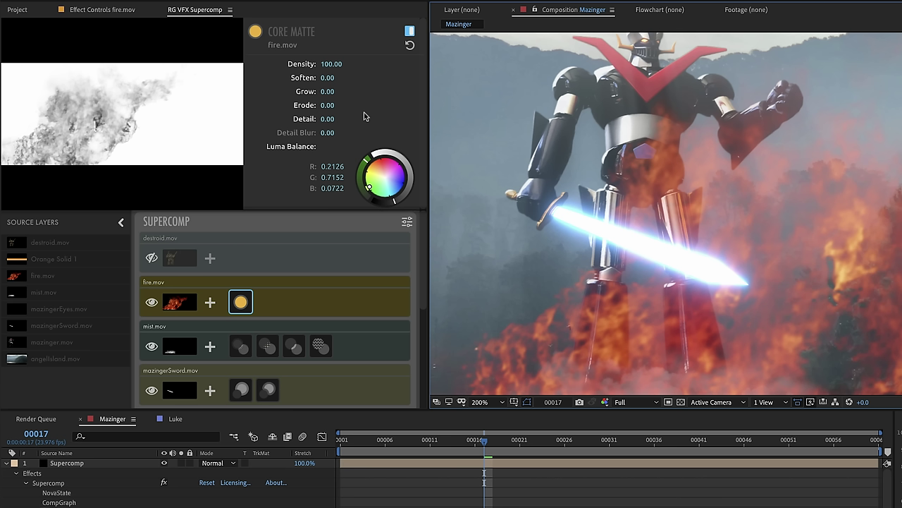
# - Set the Core Matte's Soften to 35.27, Grow to 50.95 and Erode to 36.63, and check the fire at frames 29 and 6
pyautogui.moveTo(339, 80); pyautogui.dragTo(338, 100)
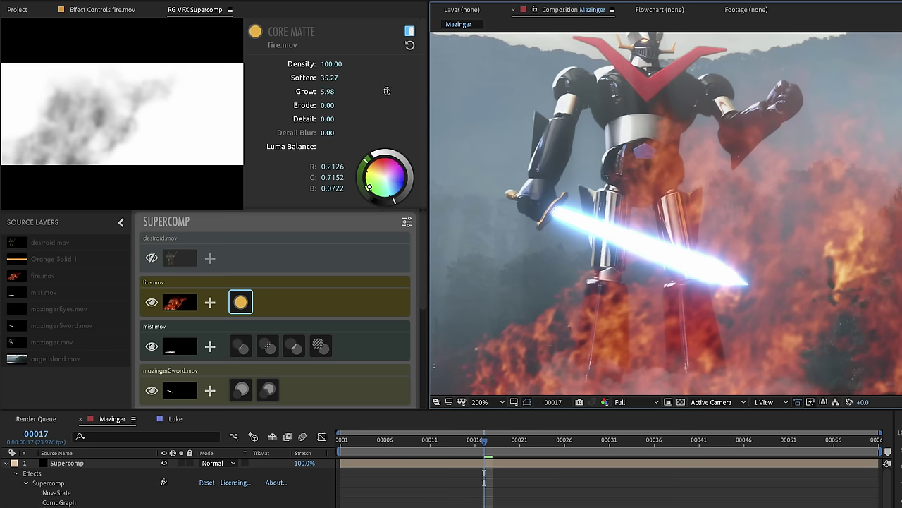
pyautogui.moveTo(387, 91)
pyautogui.mouseDown()
pyautogui.moveTo(398, 91)
pyautogui.moveTo(396, 105)
pyautogui.moveTo(387, 104)
pyautogui.mouseUp()
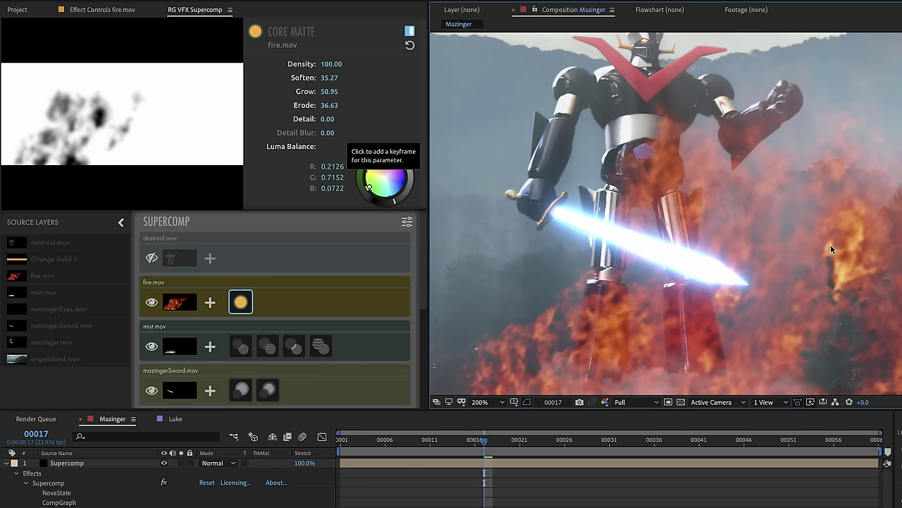
pyautogui.click(591, 442)
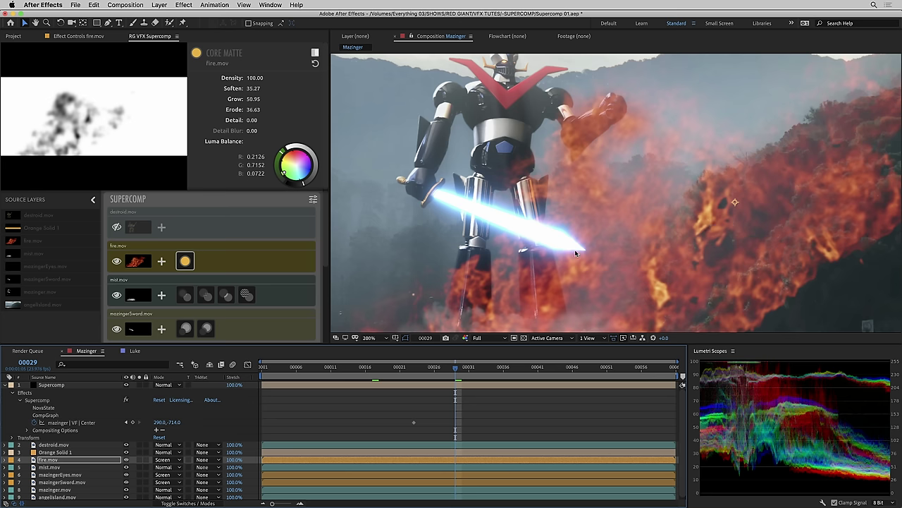
pyautogui.click(296, 367)
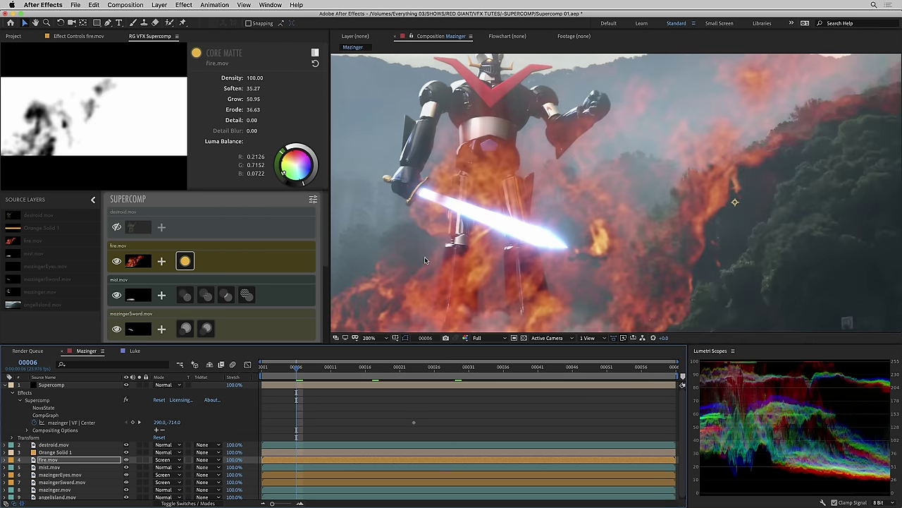
pyautogui.scroll(2, 438, 203)
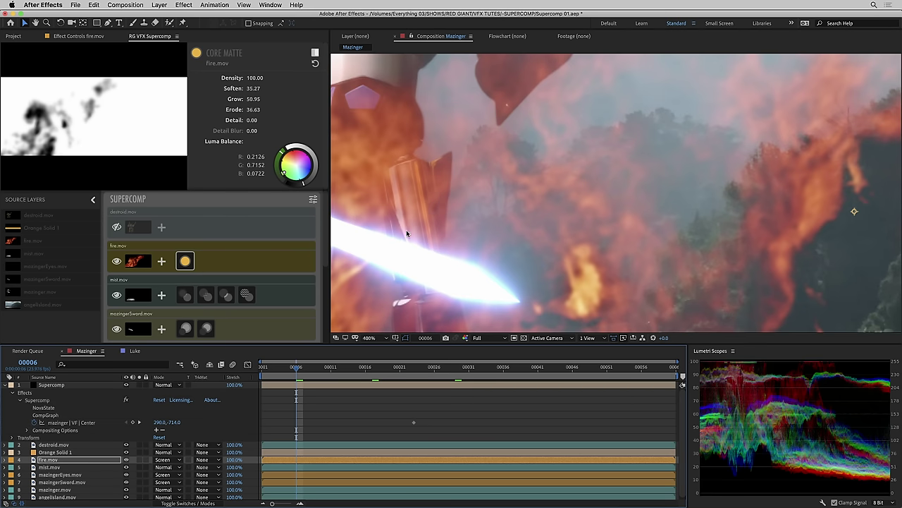
pyautogui.moveTo(387, 206); pyautogui.dragTo(546, 206)
pyautogui.scroll(-2, 502, 205)
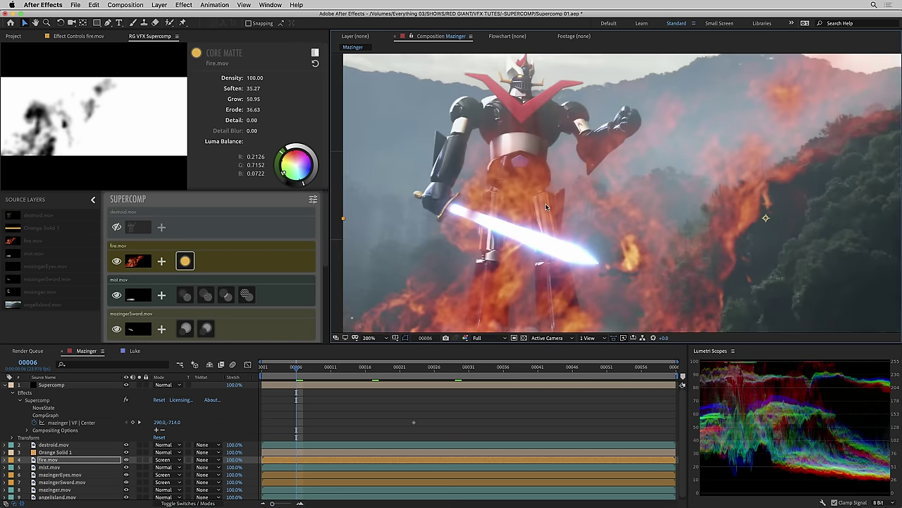
# - Compare the composite in 32 bpc with the preview exposure lowered to -2.8, and restore the exposure and 8 bpc
pyautogui.click(12, 36)
pyautogui.keyDown('alt'); pyautogui.click(55, 339); pyautogui.keyUp('alt')
pyautogui.keyDown('alt'); pyautogui.click(54, 339); pyautogui.keyUp('alt')
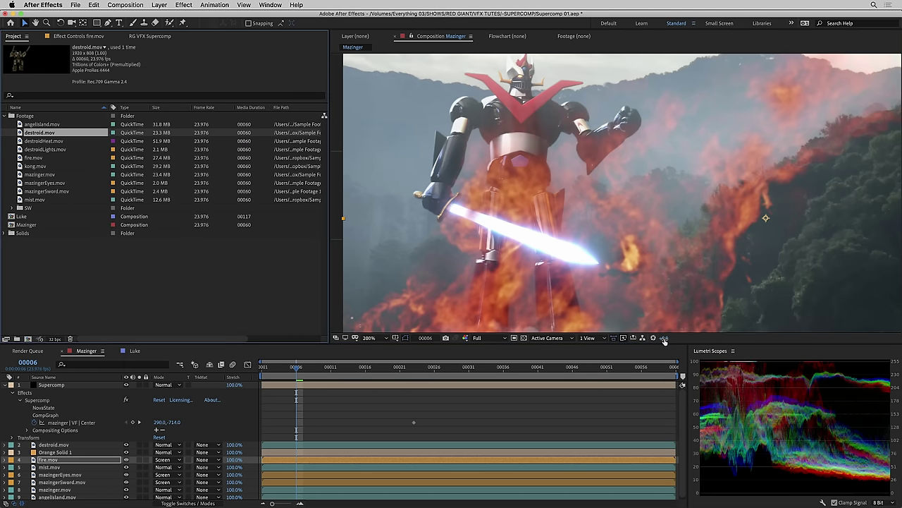
pyautogui.moveTo(664, 340); pyautogui.dragTo(543, 255)
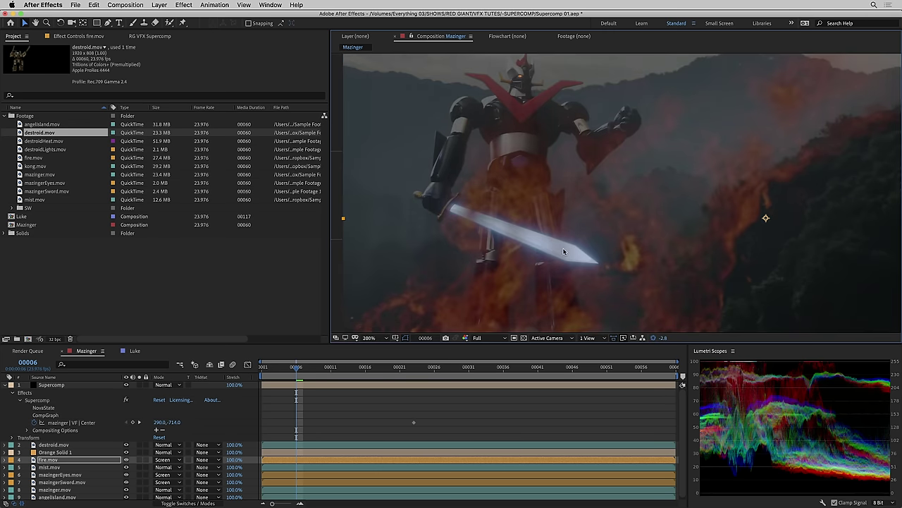
pyautogui.click(653, 338)
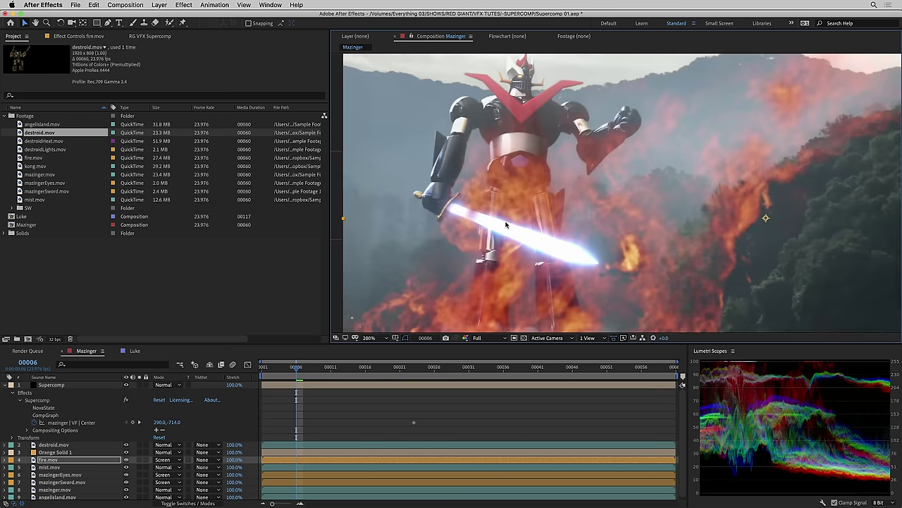
pyautogui.keyDown('alt'); pyautogui.click(54, 339); pyautogui.keyUp('alt')
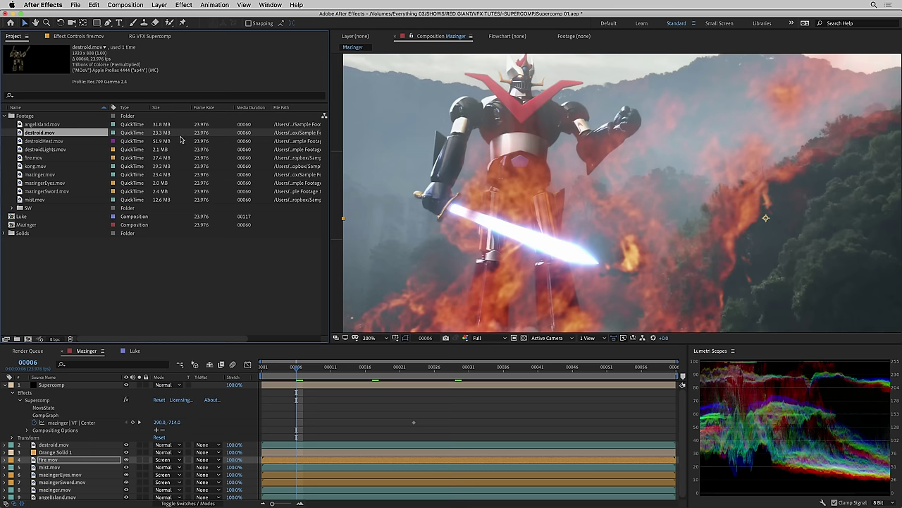
# - Set the Core Matte's Grow to 60.47, Detail to 68.47 and Density to 82.97 on fire.mov
pyautogui.click(150, 36)
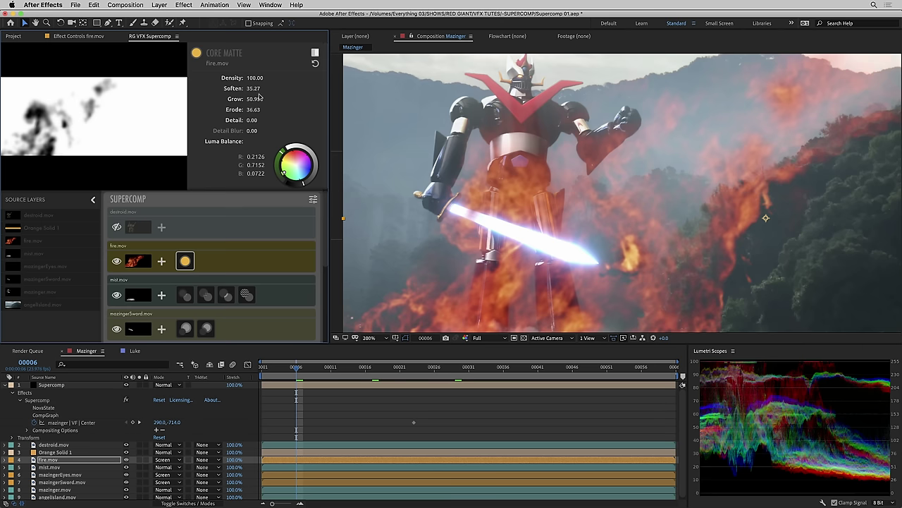
pyautogui.moveTo(252, 100); pyautogui.dragTo(298, 98)
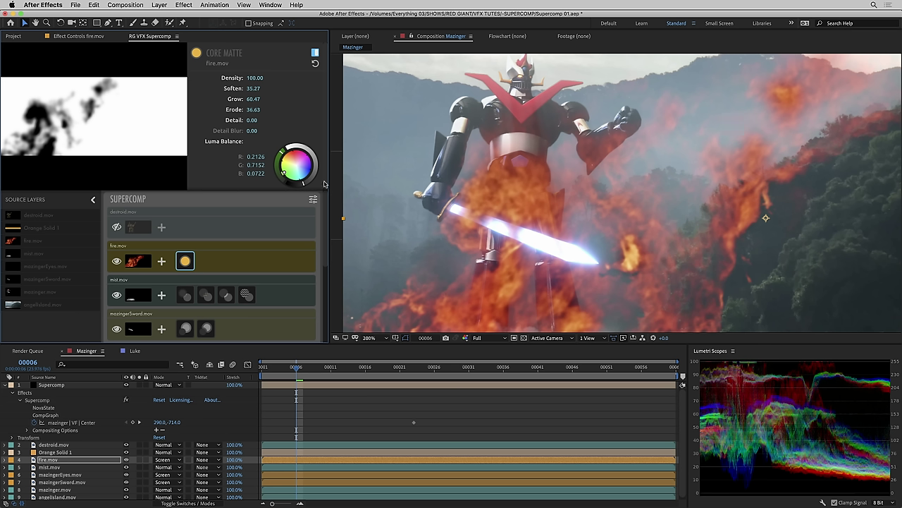
pyautogui.moveTo(251, 119); pyautogui.dragTo(297, 120)
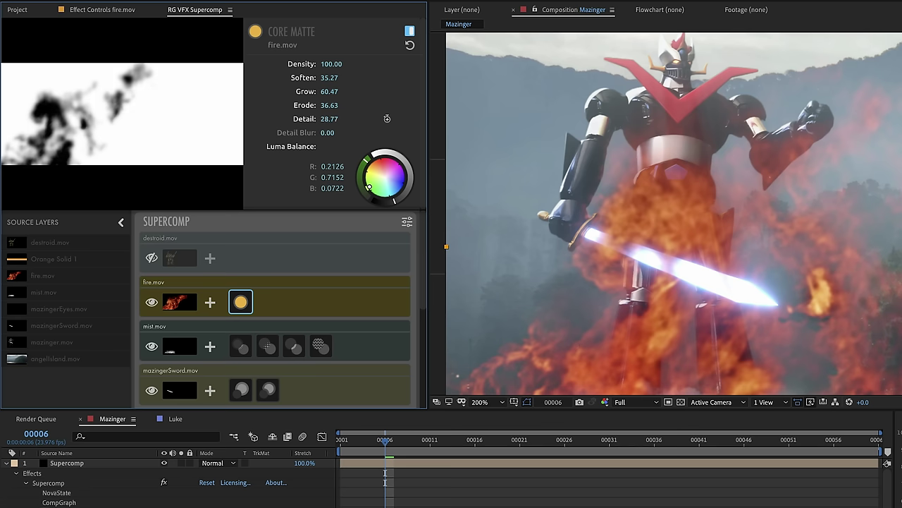
pyautogui.moveTo(387, 119); pyautogui.dragTo(387, 119)
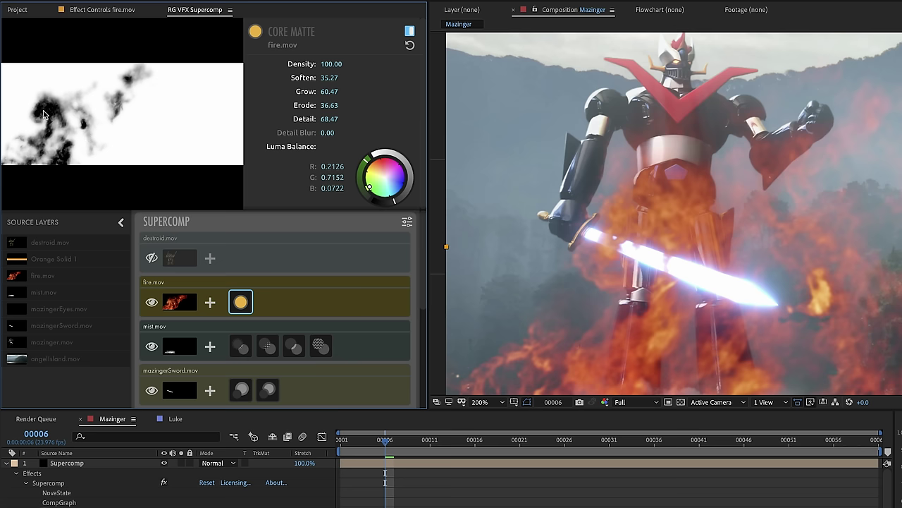
pyautogui.moveTo(328, 63); pyautogui.dragTo(332, 70)
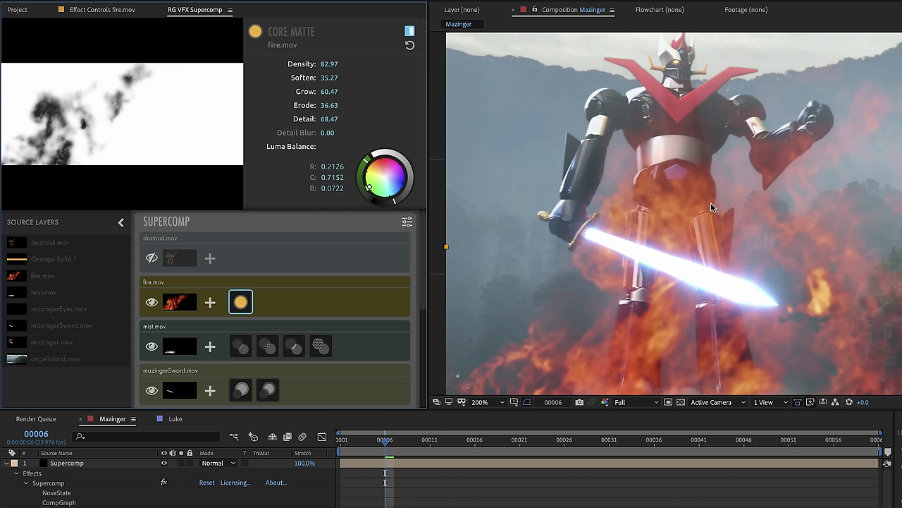
# - Apply the Big Fire layer preset to fire.mov and open its Optical Glow settings to compare the glow
pyautogui.click(209, 302)
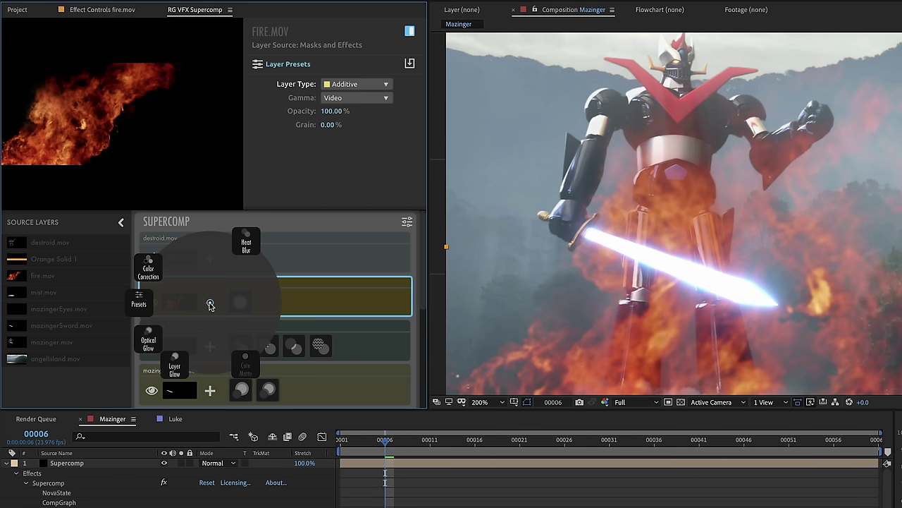
pyautogui.click(139, 304)
pyautogui.scroll(-5, 70, 331)
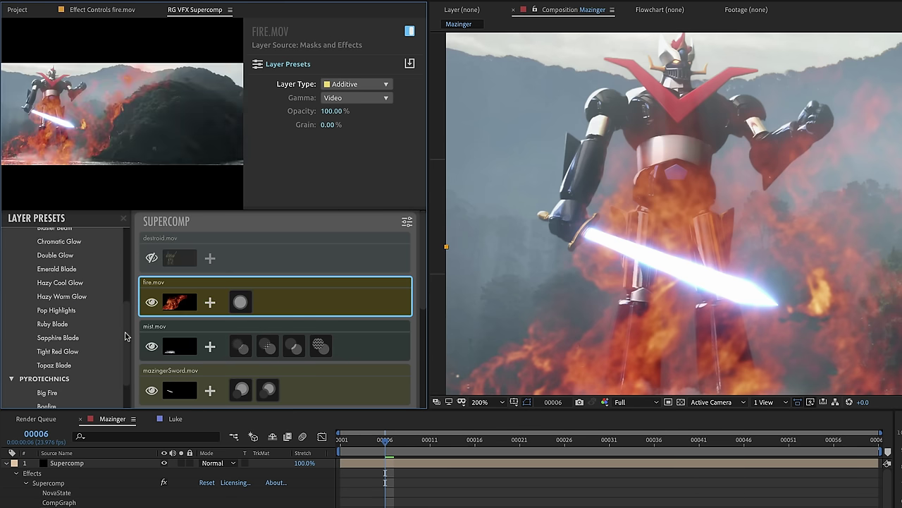
pyautogui.click(67, 346)
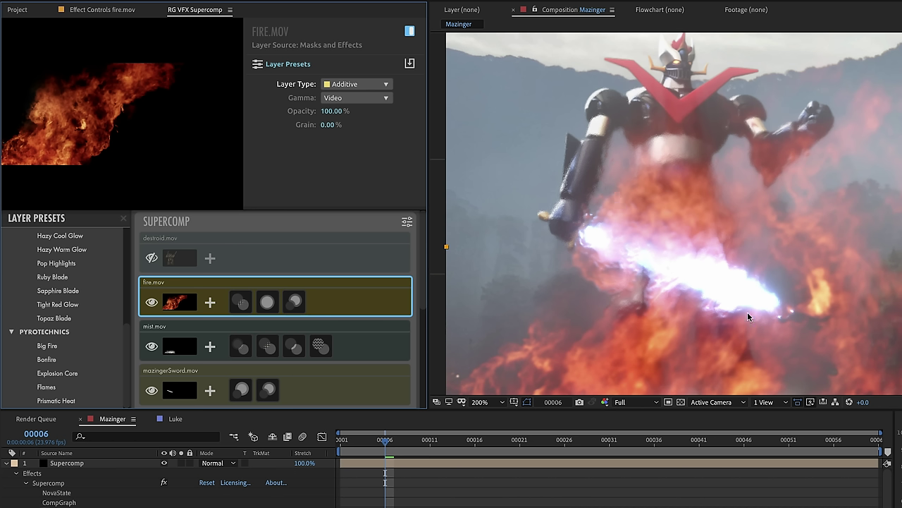
pyautogui.click(289, 307)
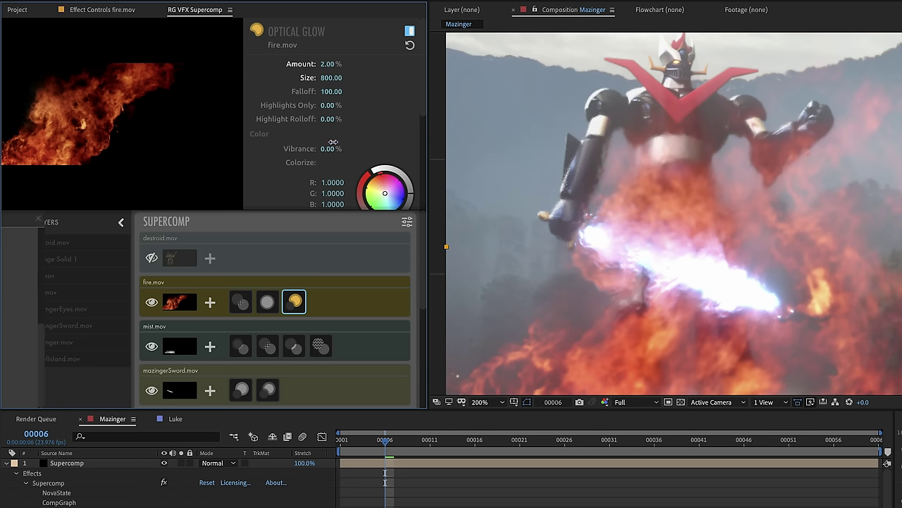
pyautogui.click(410, 31)
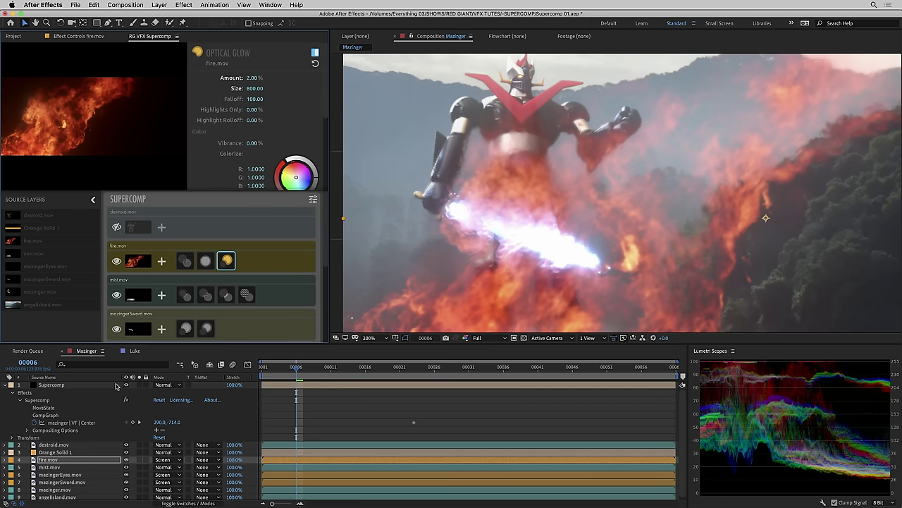
# - Try repositioning the fire.mov layer over the robot's sword in the composition
pyautogui.click(65, 460)
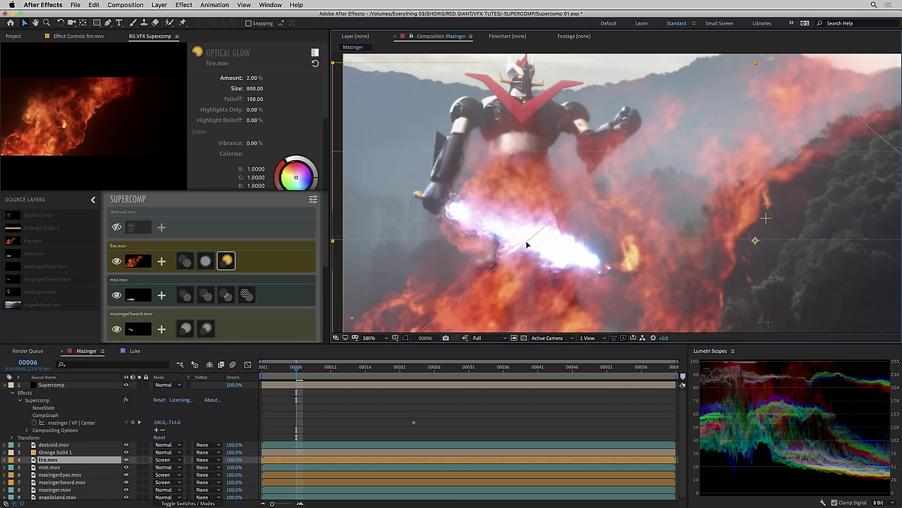
pyautogui.moveTo(528, 242)
pyautogui.mouseDown()
pyautogui.moveTo(528, 218)
pyautogui.moveTo(548, 201)
pyautogui.moveTo(519, 212)
pyautogui.moveTo(499, 255)
pyautogui.moveTo(532, 232)
pyautogui.moveTo(520, 236)
pyautogui.moveTo(521, 221)
pyautogui.mouseUp()
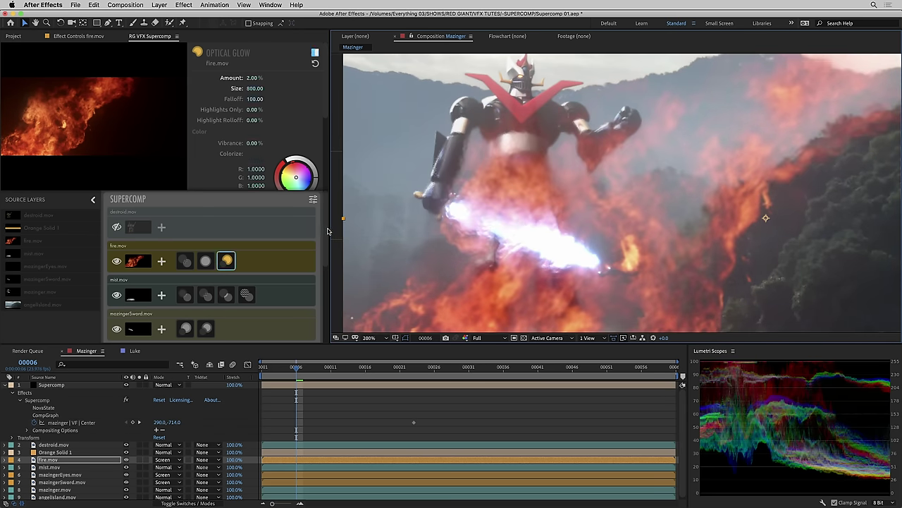
# - Try moving the fire.mov layer below mazinger.mov in the Supercomp stack
pyautogui.scroll(-2, 326, 243)
pyautogui.scroll(-2, 327, 250)
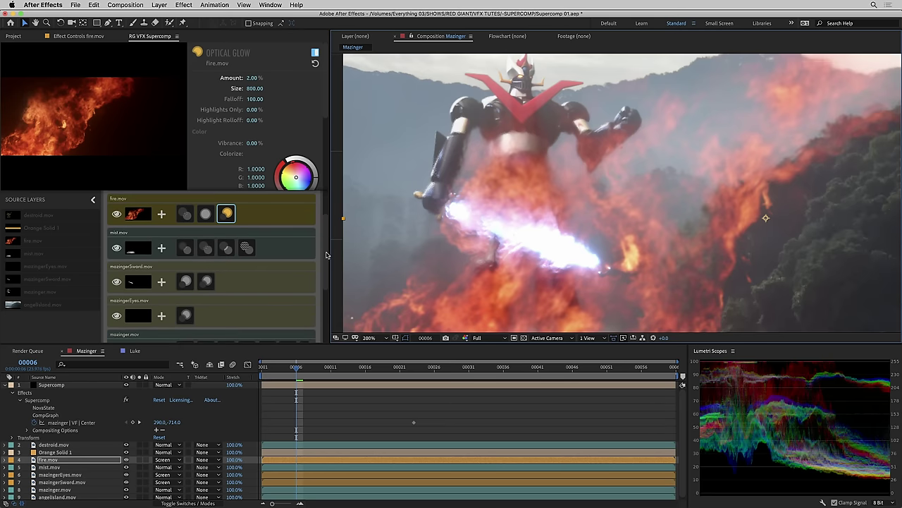
pyautogui.scroll(-2, 326, 252)
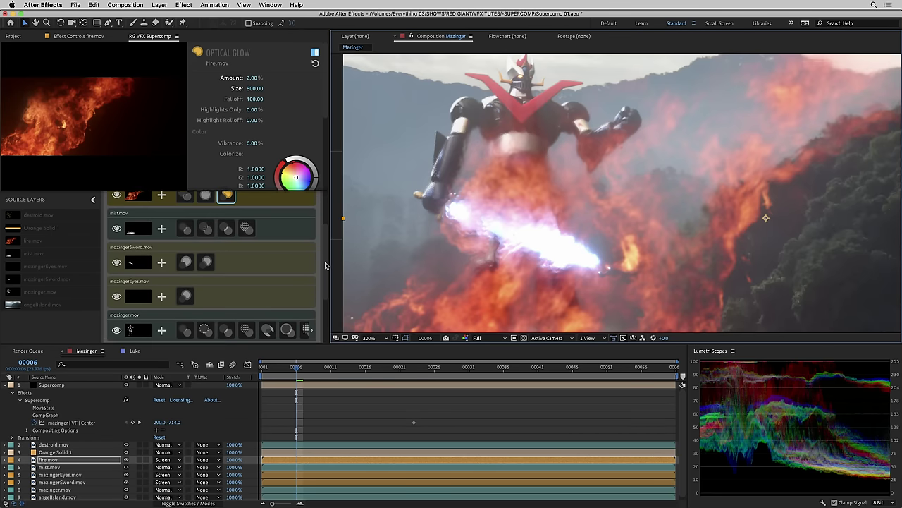
pyautogui.scroll(4, 328, 243)
pyautogui.click(251, 233)
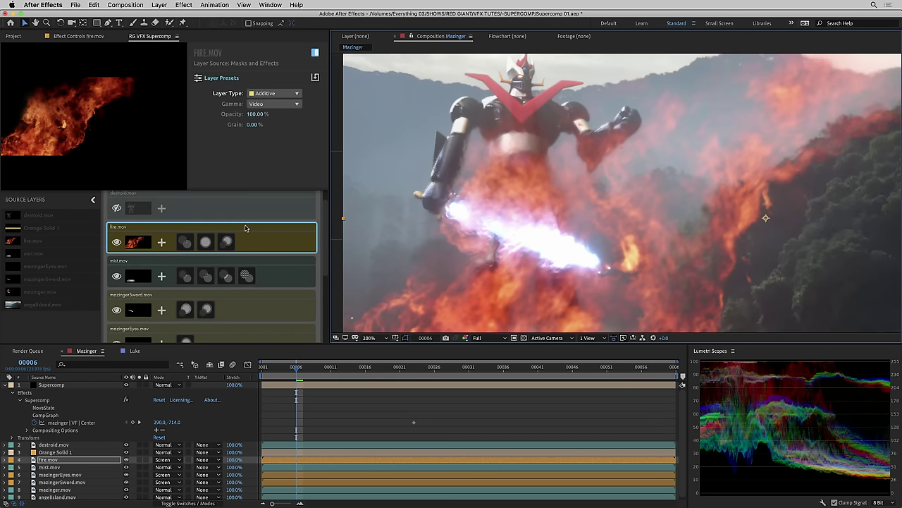
pyautogui.moveTo(251, 233); pyautogui.dragTo(222, 270)
pyautogui.moveTo(217, 252); pyautogui.dragTo(219, 253)
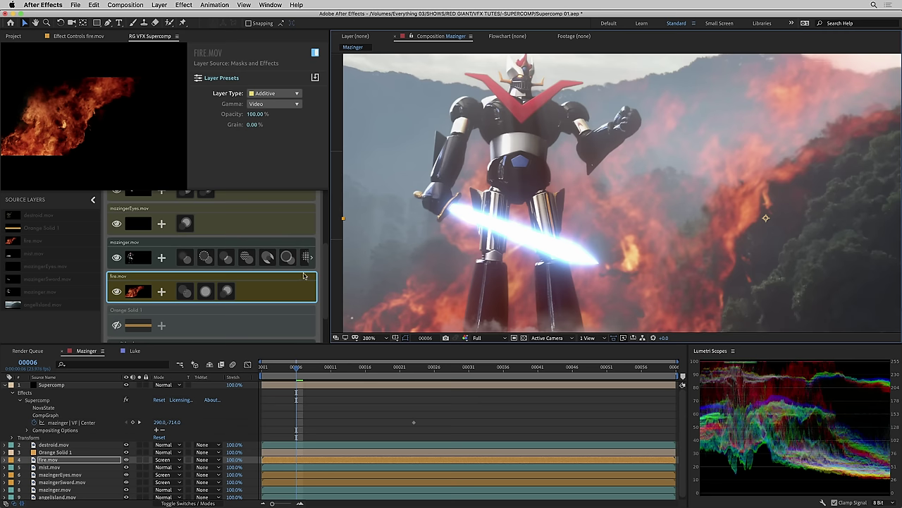
pyautogui.moveTo(304, 273); pyautogui.dragTo(304, 273)
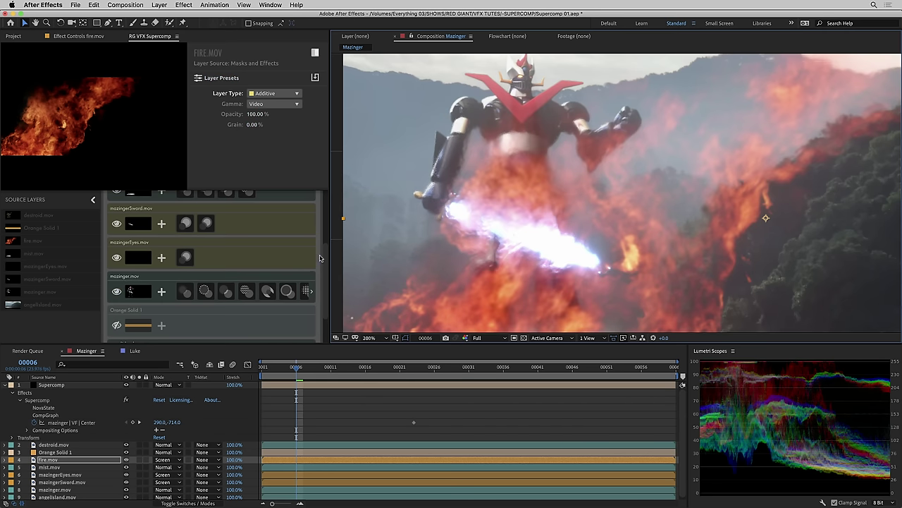
pyautogui.scroll(5, 323, 261)
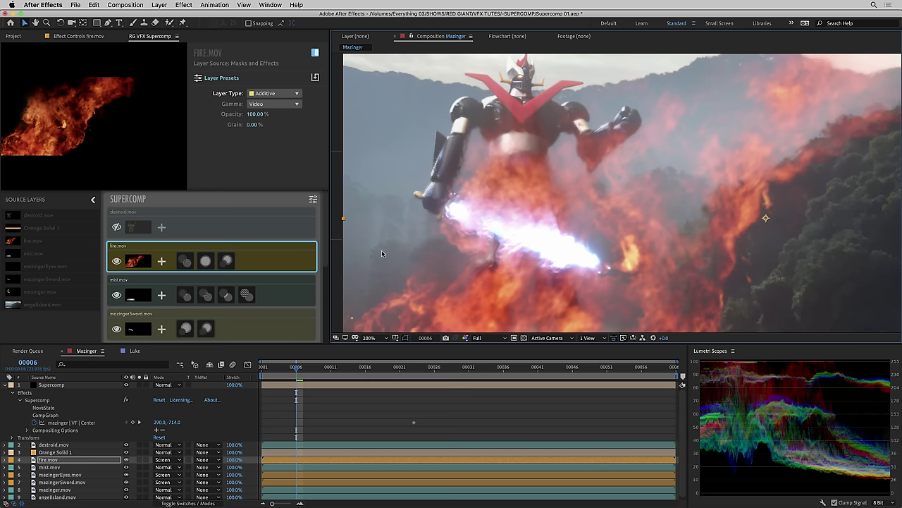
# - Go to frame 00043 and view the Heat Blur settings of fire.mov
pyautogui.click(552, 368)
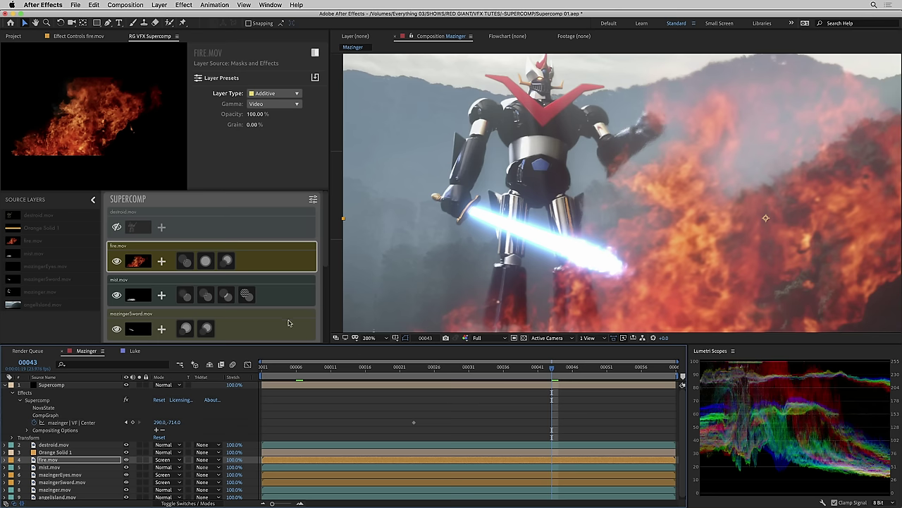
pyautogui.click(185, 263)
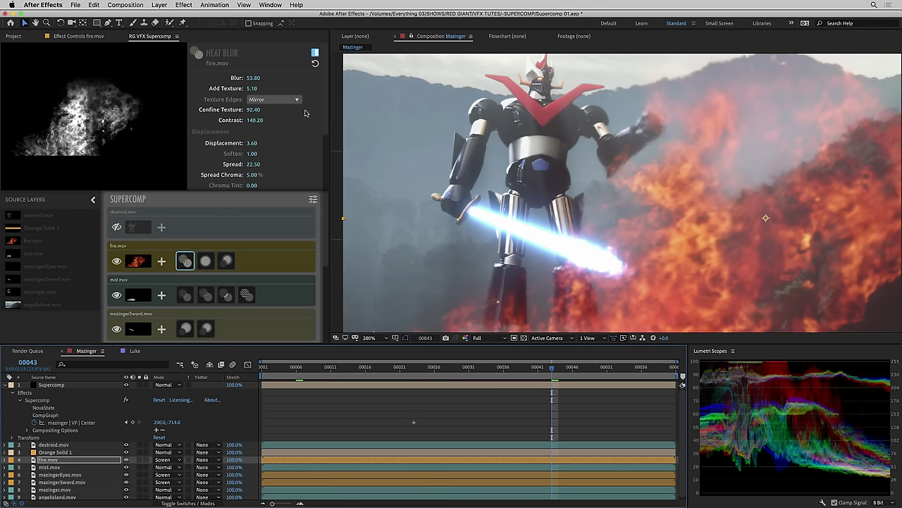
# - Try a Twirl effect on mazinger.mov with a 92° angle and its centre moved onto the robot's body
pyautogui.click(67, 490)
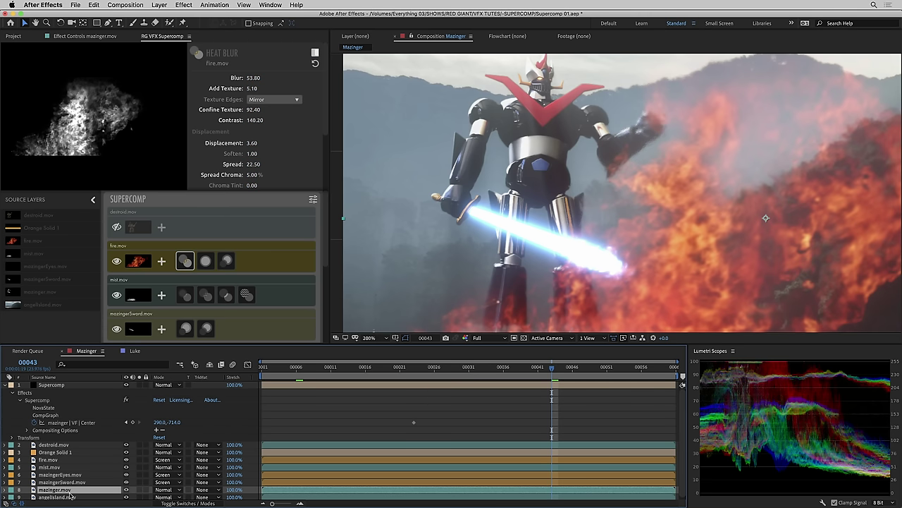
pyautogui.hotkey('ctrl', 'space')
pyautogui.write('twirl')
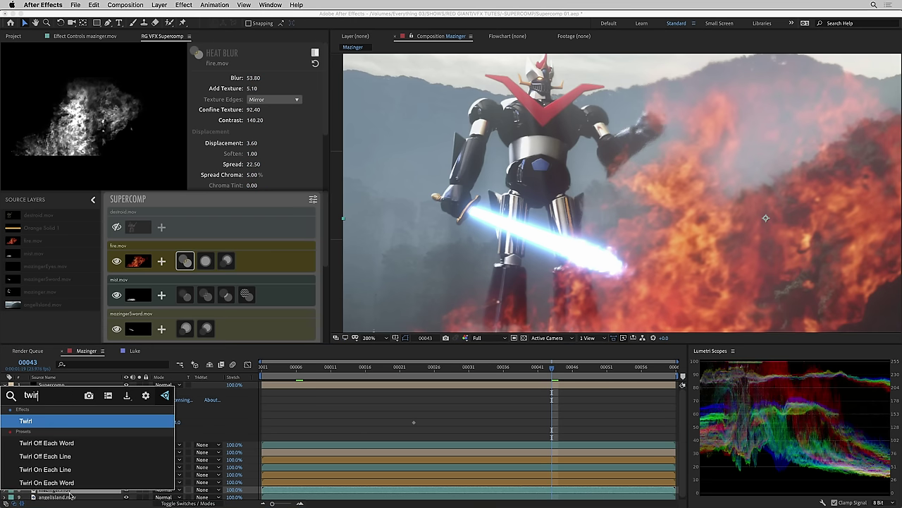
pyautogui.press('Return')
pyautogui.moveTo(182, 62); pyautogui.dragTo(217, 90)
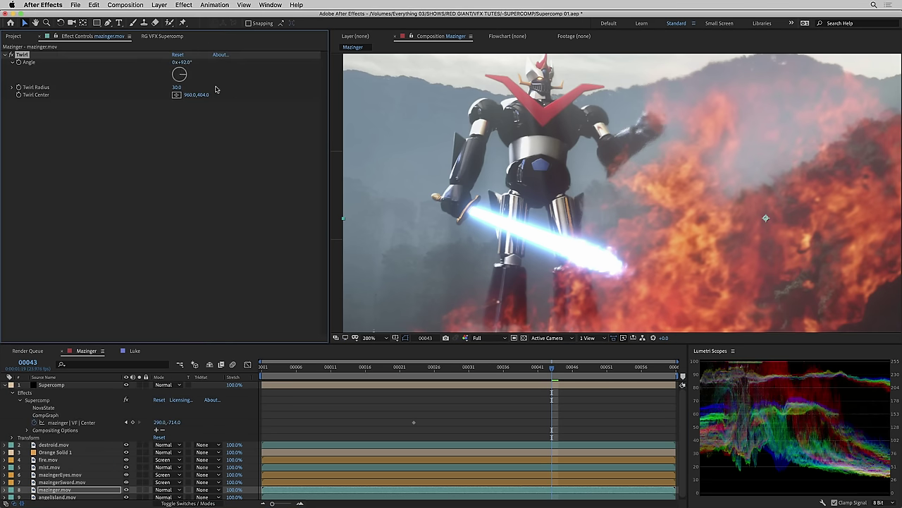
pyautogui.click(177, 95)
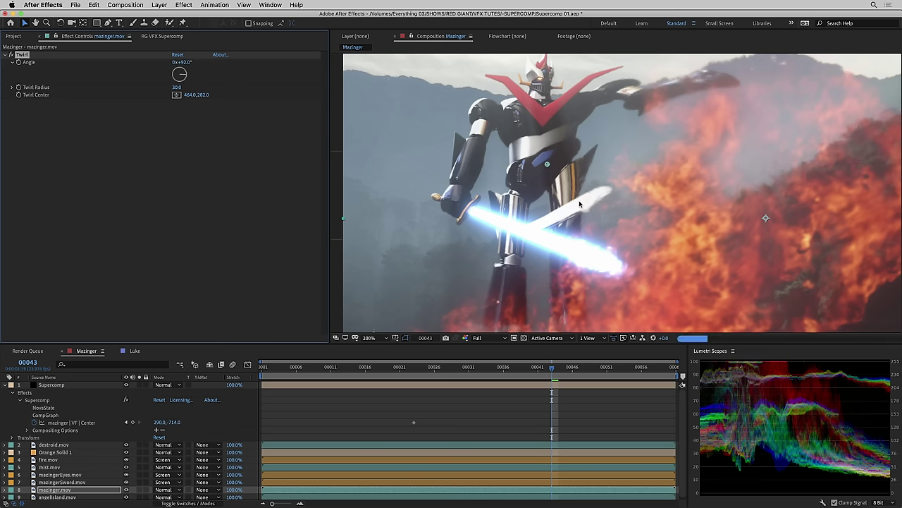
pyautogui.click(544, 184)
pyautogui.moveTo(544, 186); pyautogui.dragTo(553, 210)
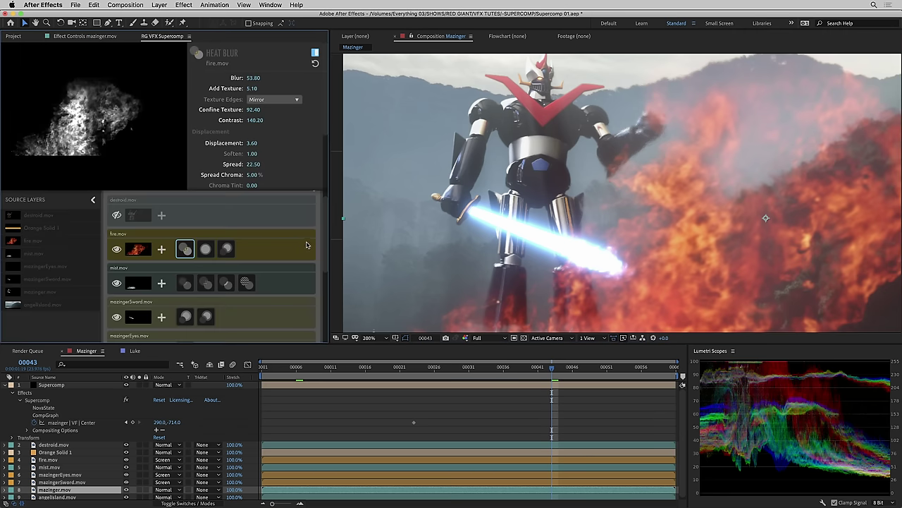
# - Review fire.mov in the Supercomp stack, including its Optical Glow, Core Matte and Heat Blur settings
pyautogui.scroll(2, 326, 247)
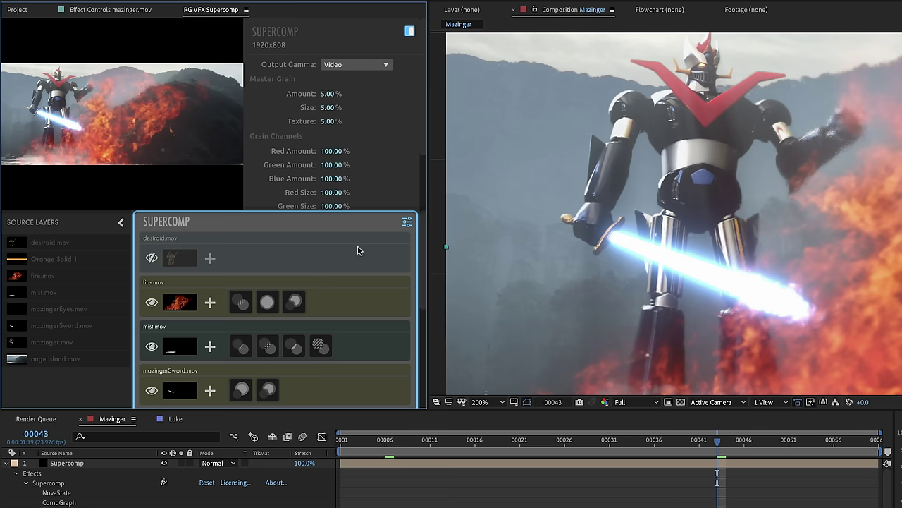
pyautogui.click(239, 223)
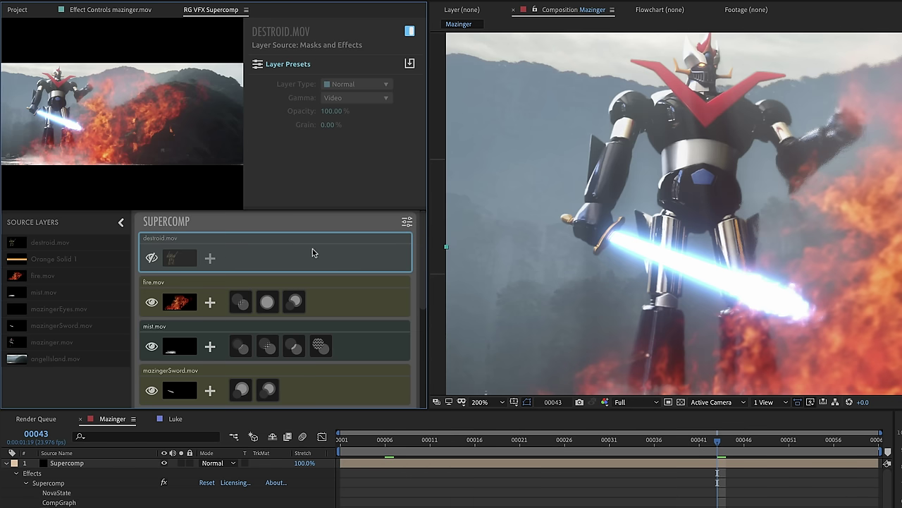
pyautogui.click(325, 286)
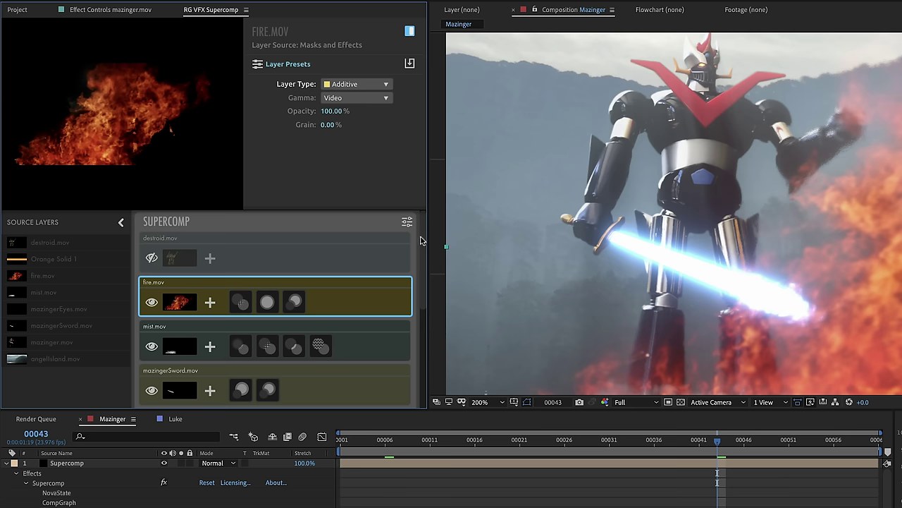
pyautogui.click(296, 301)
pyautogui.click(268, 301)
pyautogui.click(240, 302)
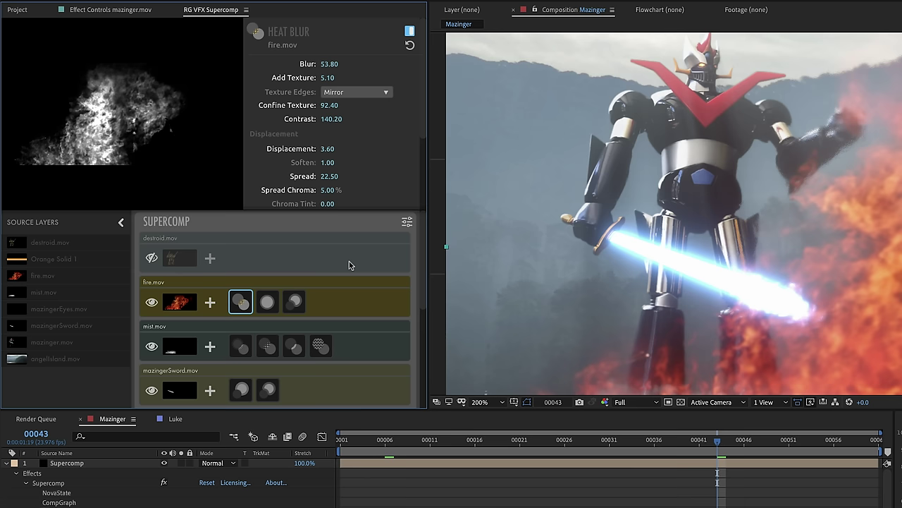
# - Check Supercomp's Output Gamma and the Gamma options of the fire.mov layer
pyautogui.click(406, 223)
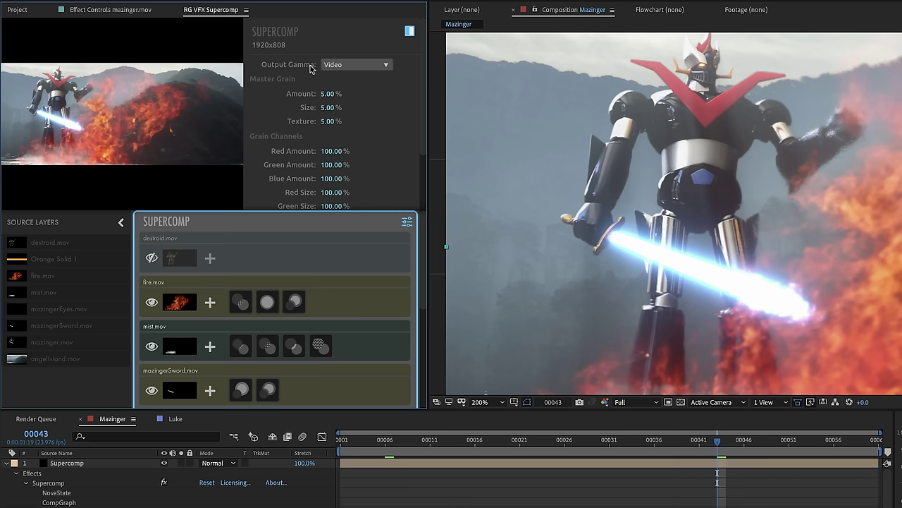
pyautogui.click(335, 297)
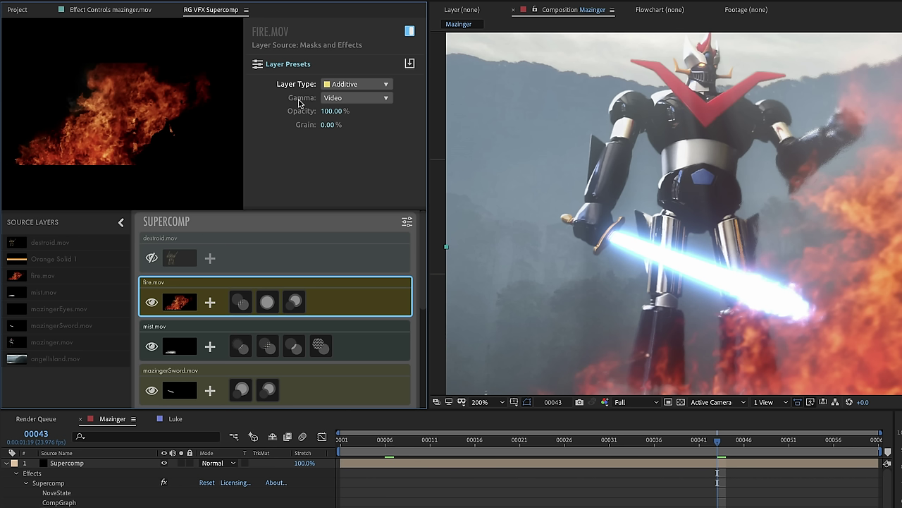
pyautogui.click(334, 99)
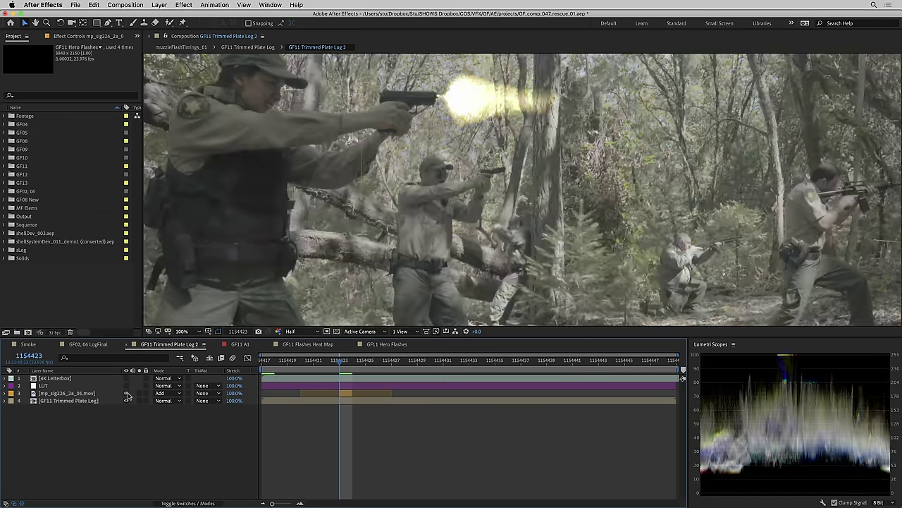
# - Compare the GF11 Trimmed Plate Log 2 composition with and without the mp_sig226_2a_01.mov muzzle flash
pyautogui.click(127, 393)
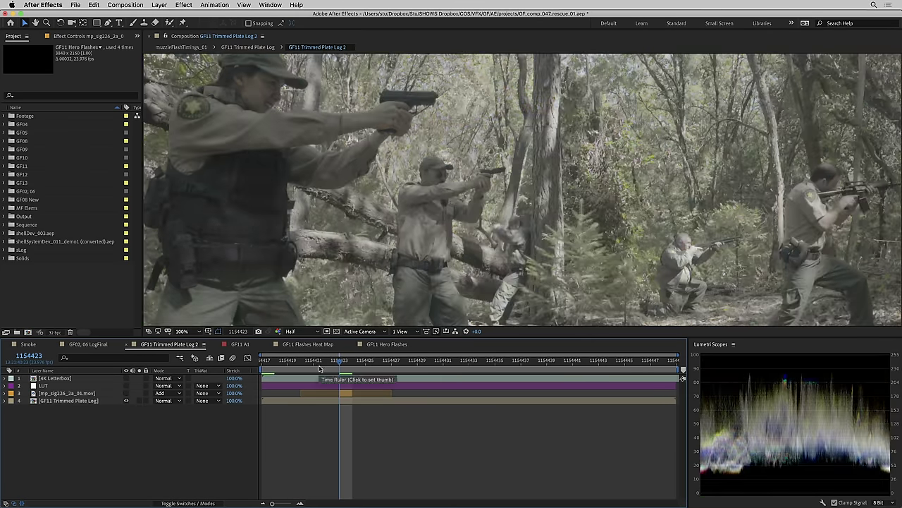
pyautogui.click(273, 362)
pyautogui.moveTo(274, 363); pyautogui.dragTo(339, 378)
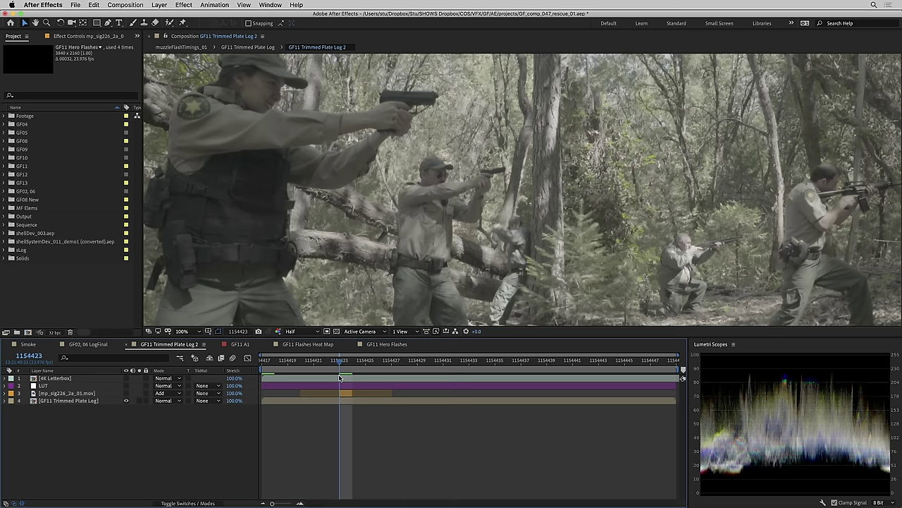
pyautogui.click(126, 393)
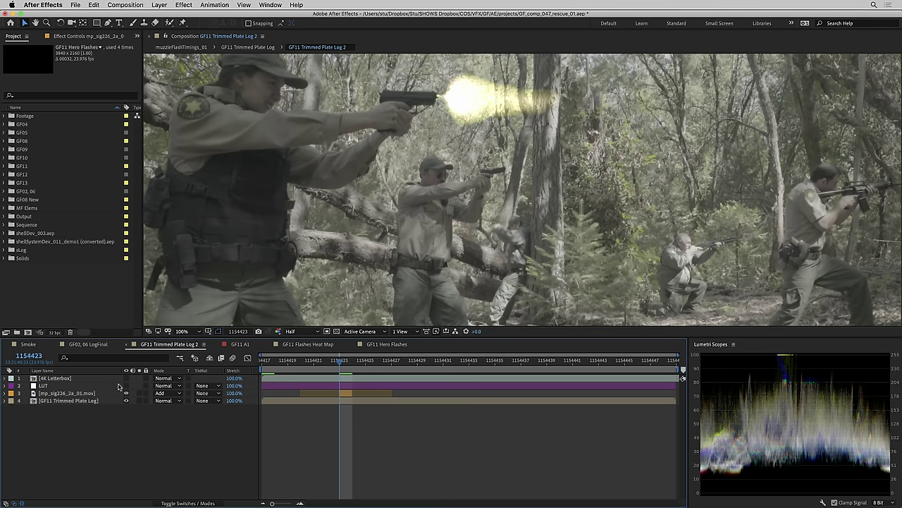
# - Apply Supercomp to the mp_sig226_2a_01.mov and GF11 Trimmed Plate Log layers
pyautogui.click(100, 393)
pyautogui.keyDown('shift'); pyautogui.click(101, 400); pyautogui.keyUp('shift')
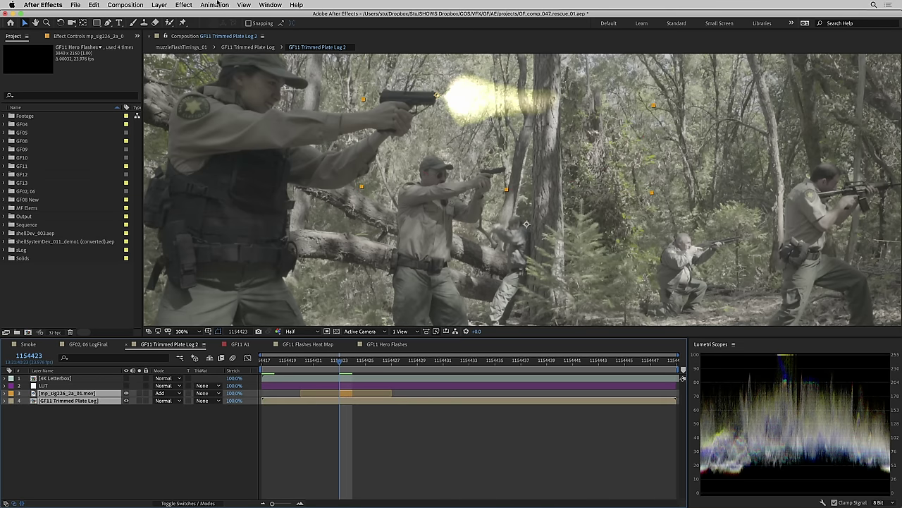
pyautogui.click(184, 5)
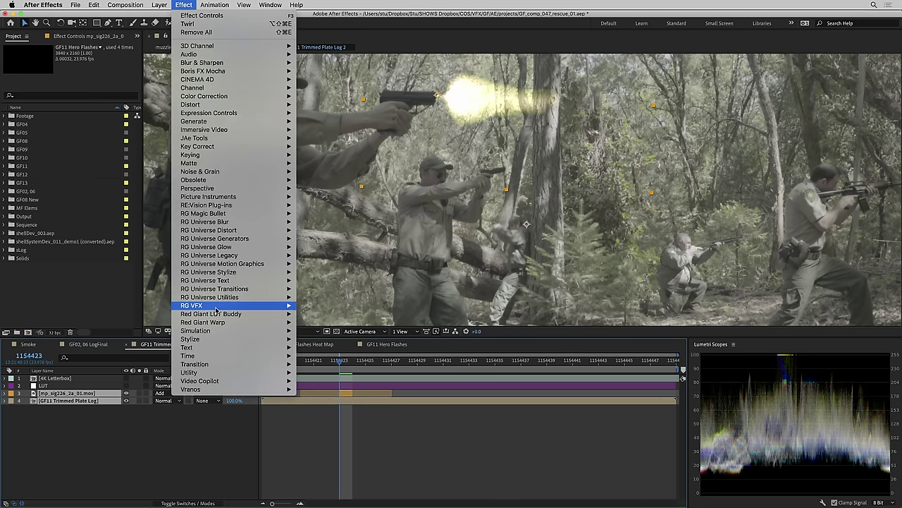
pyautogui.moveTo(212, 305)
pyautogui.click(322, 365)
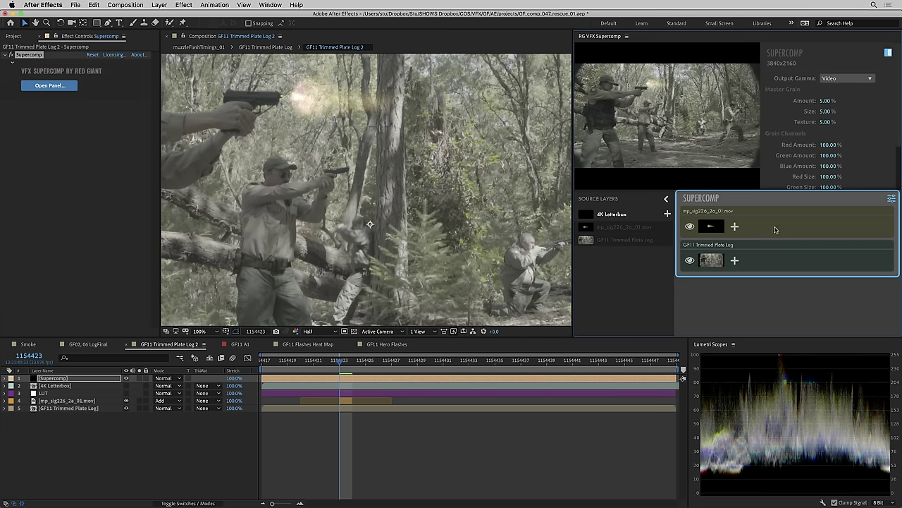
# - Set the Gamma of the GF11 Trimmed Plate Log layer to Log in Supercomp
pyautogui.click(760, 254)
pyautogui.click(829, 107)
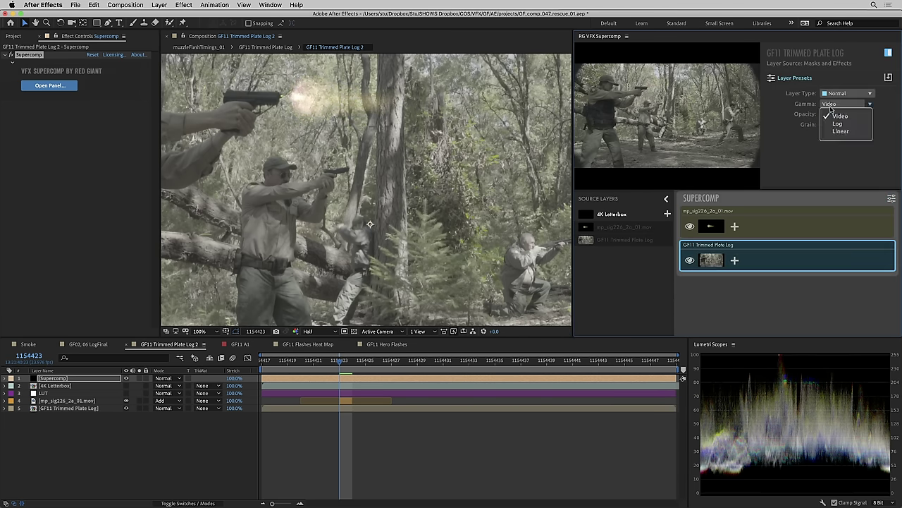
pyautogui.click(837, 124)
# - Set Supercomp's Output Gamma to Log and move its layer below LUT, with LUT and 4K Letterbox shown
pyautogui.click(769, 204)
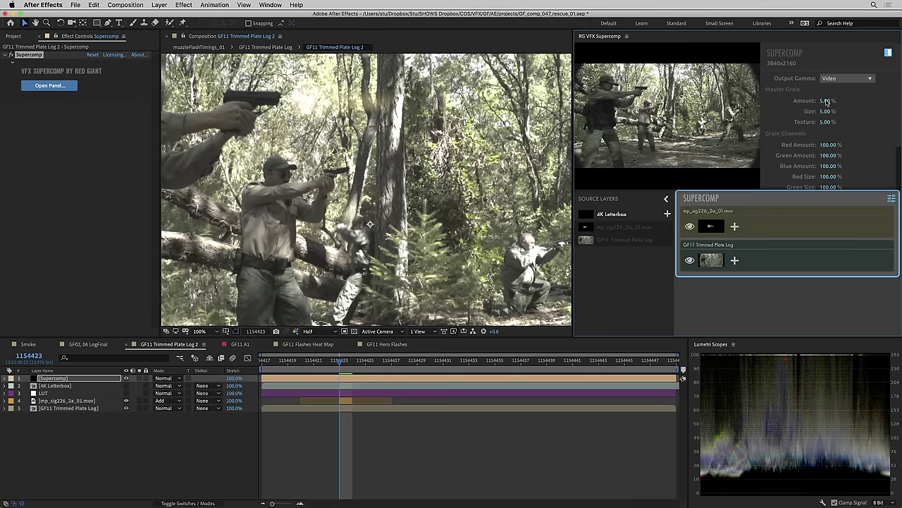
pyautogui.click(836, 80)
pyautogui.click(837, 99)
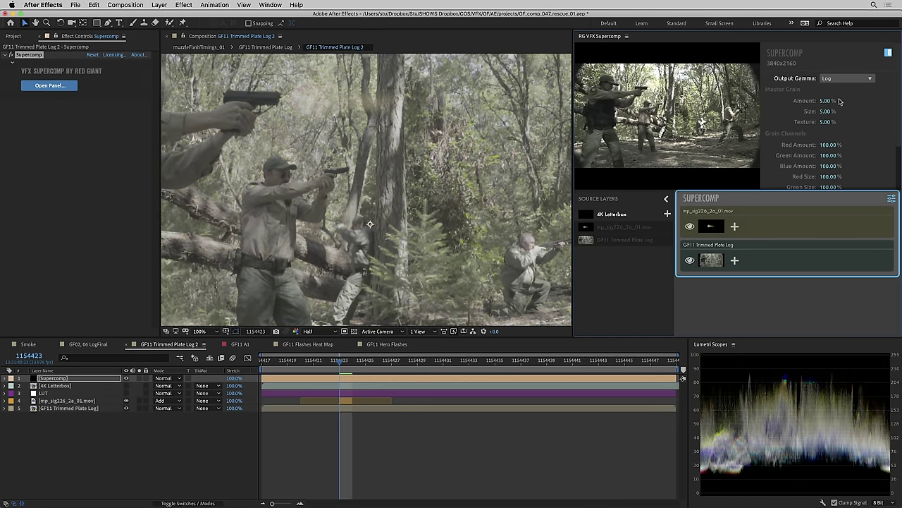
pyautogui.moveTo(56, 378); pyautogui.dragTo(76, 392)
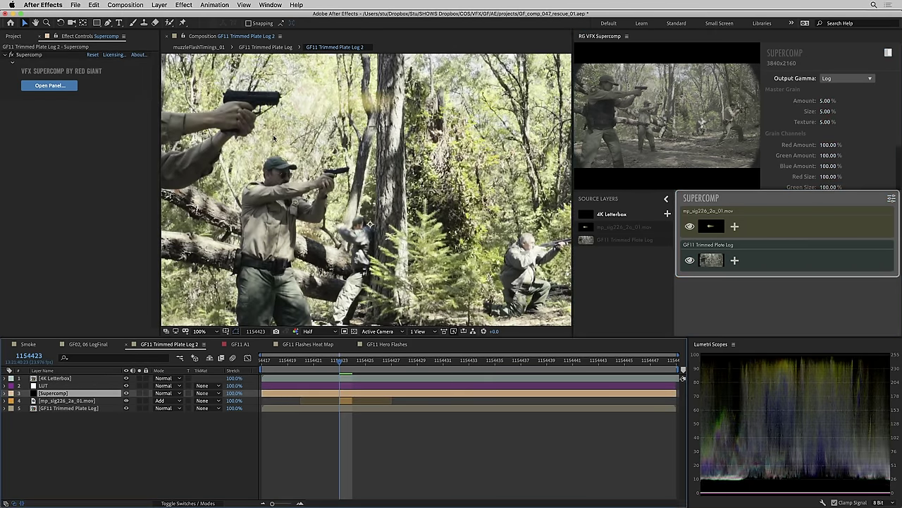
# - Apply the Explosion Core pyrotechnics layer preset to the mp_sig226_2a_01.mov muzzle flash
pyautogui.scroll(4, 273, 138)
pyautogui.click(735, 227)
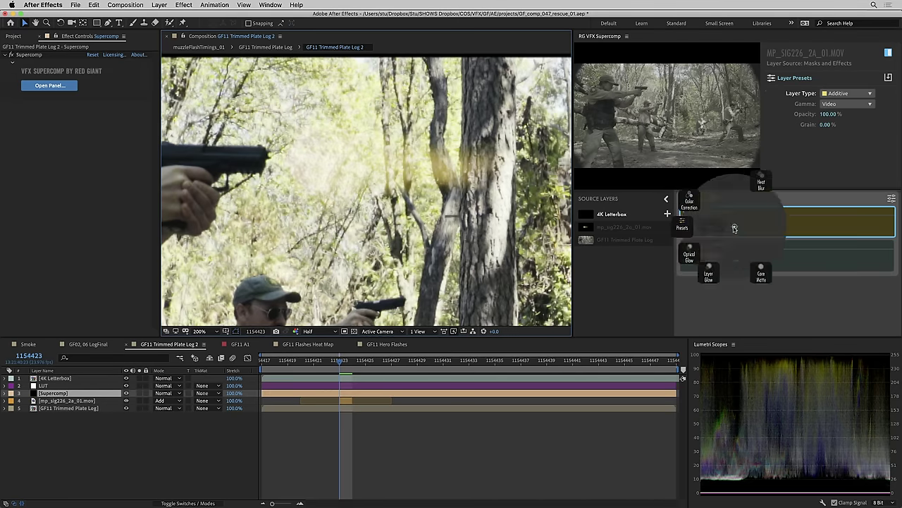
pyautogui.click(682, 224)
pyautogui.scroll(-10, 621, 282)
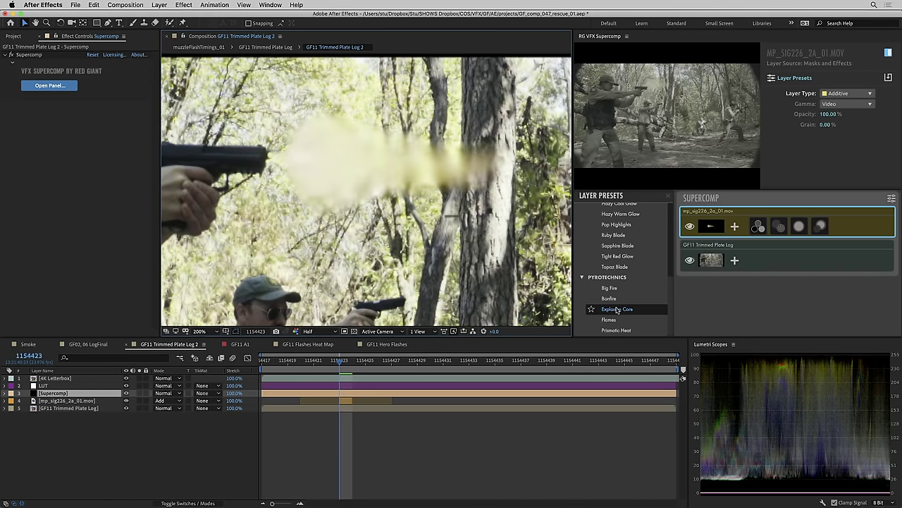
pyautogui.click(617, 310)
# - Raise the muzzle flash's Color Correction Exposure to 1.52
pyautogui.moveTo(836, 184); pyautogui.dragTo(848, 187)
pyautogui.press(',')
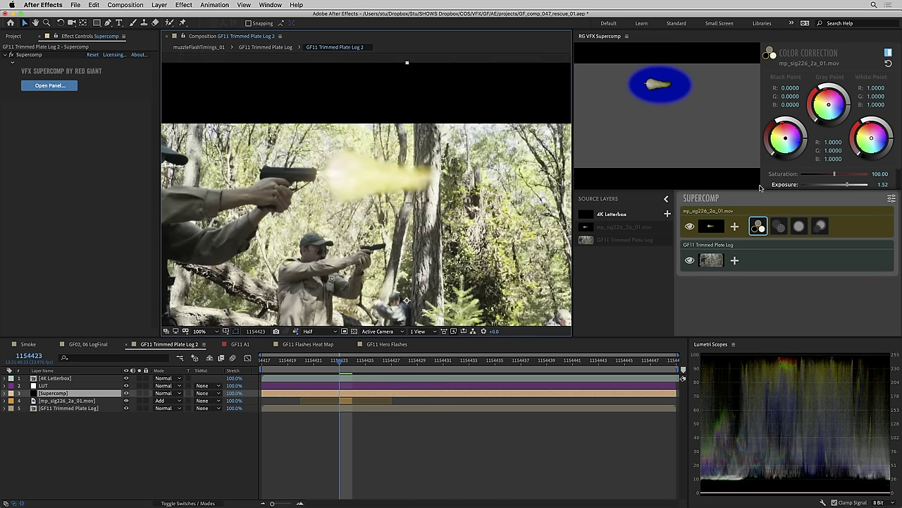
pyautogui.scroll(-1, 765, 176)
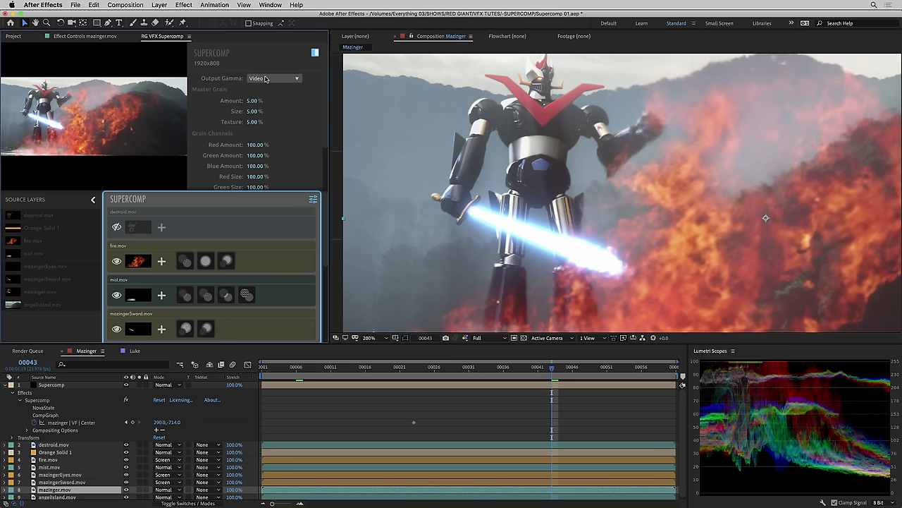
# - Read the description of Supercomp's Master Grain setting in the Mazinger composition
pyautogui.moveTo(227, 91)
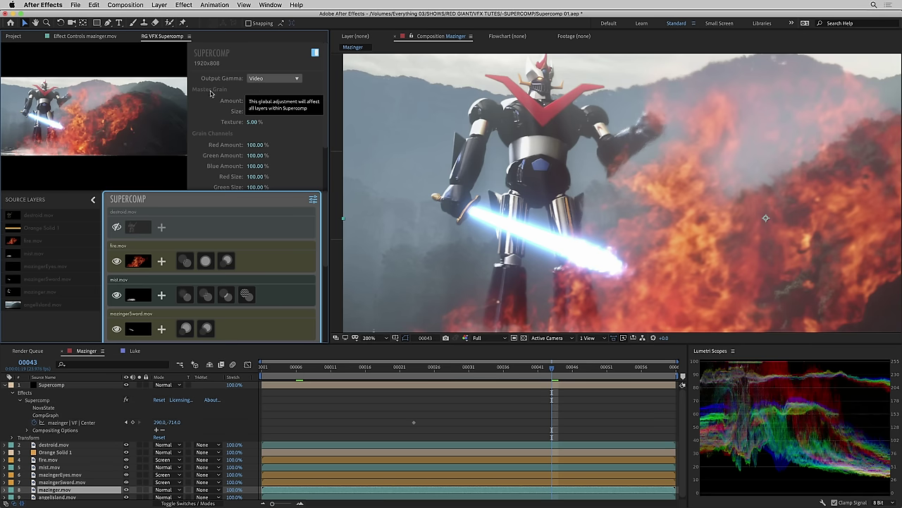
# - Hide the fire, mist, mazingerSword, mazingerEyes and mazinger layers in Supercomp, leaving only the angelIsland background shown
pyautogui.click(116, 261)
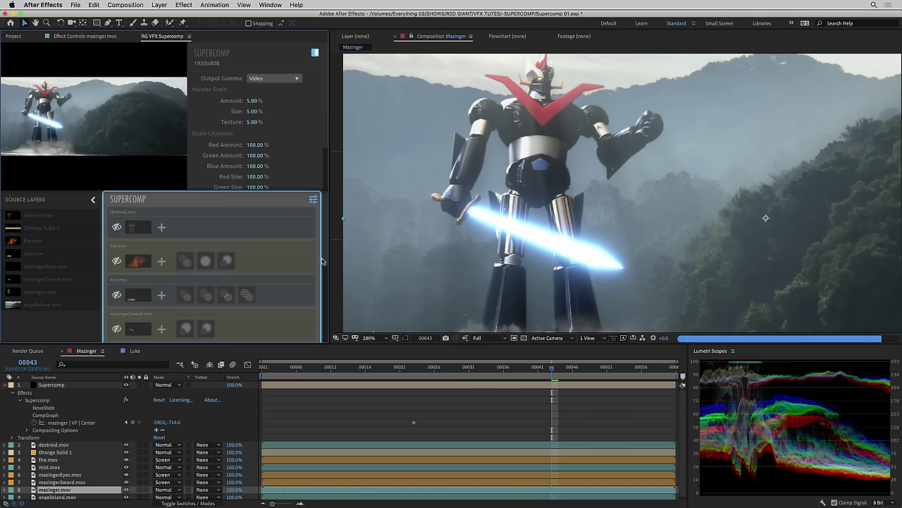
pyautogui.click(117, 328)
pyautogui.scroll(-2, 212, 296)
pyautogui.click(116, 279)
pyautogui.click(117, 313)
pyautogui.scroll(-2, 161, 295)
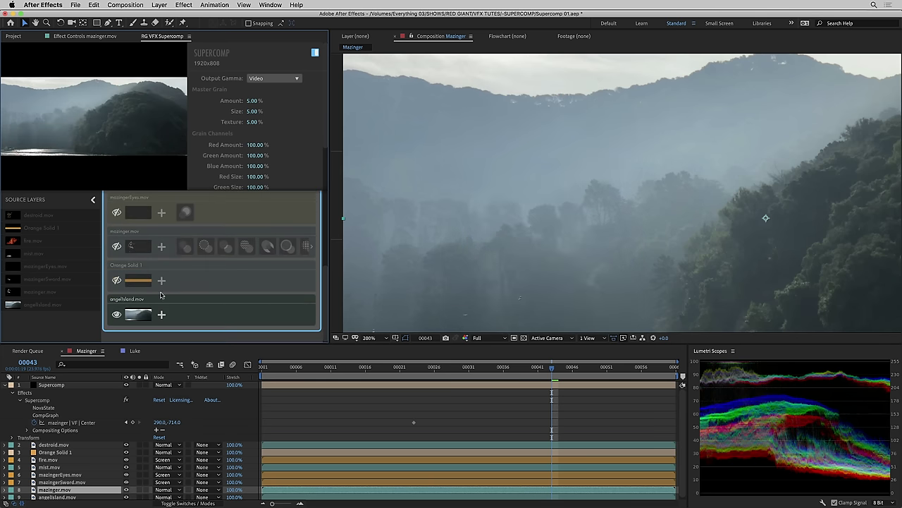
# - Show the Orange Solid 1 layer in Supercomp, add the Haze effect to it and set its Amount to 100%
pyautogui.click(117, 280)
pyautogui.click(162, 280)
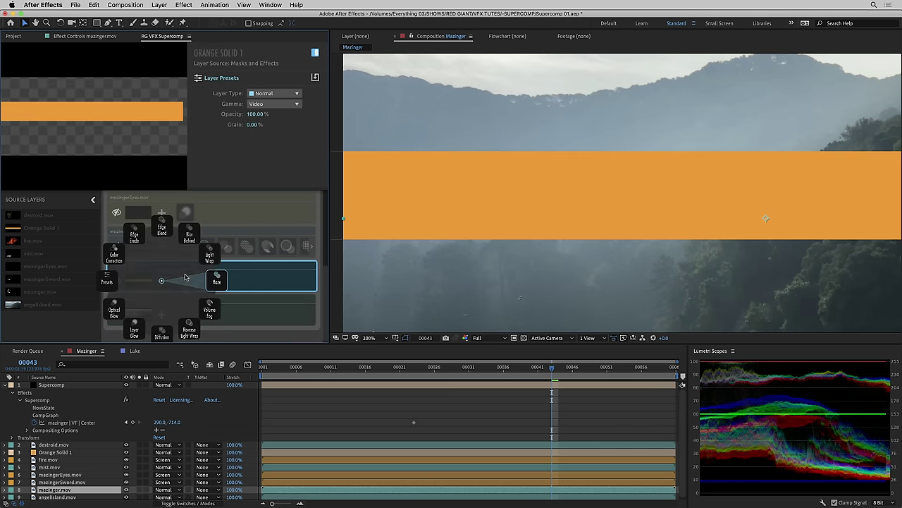
pyautogui.click(216, 281)
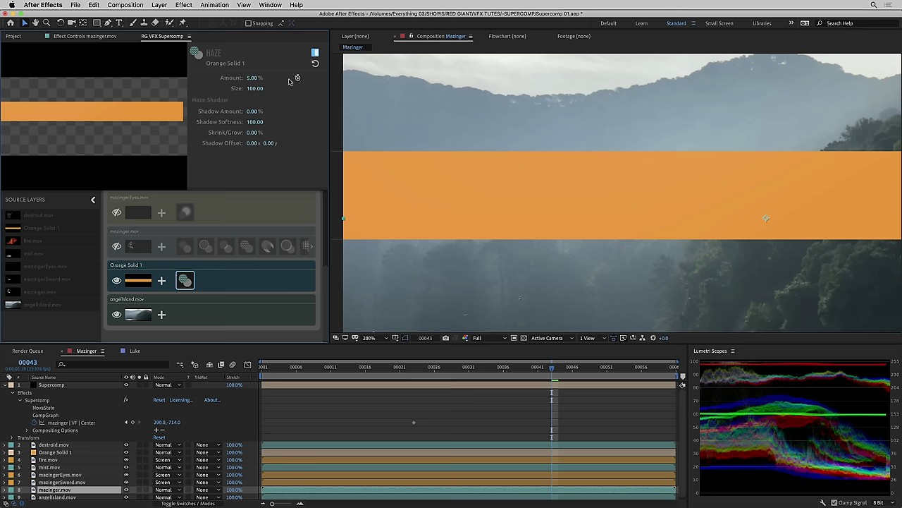
pyautogui.write('100')
pyautogui.press('Return')
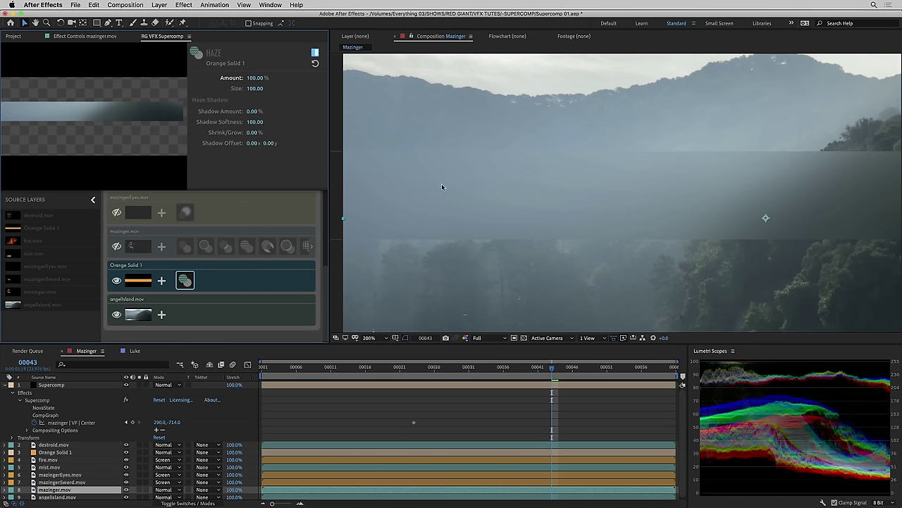
# - Rotate the Orange Solid 1 strip so it runs diagonally across the island background
pyautogui.scroll(-2, 380, 313)
pyautogui.press('w')
pyautogui.click(429, 124)
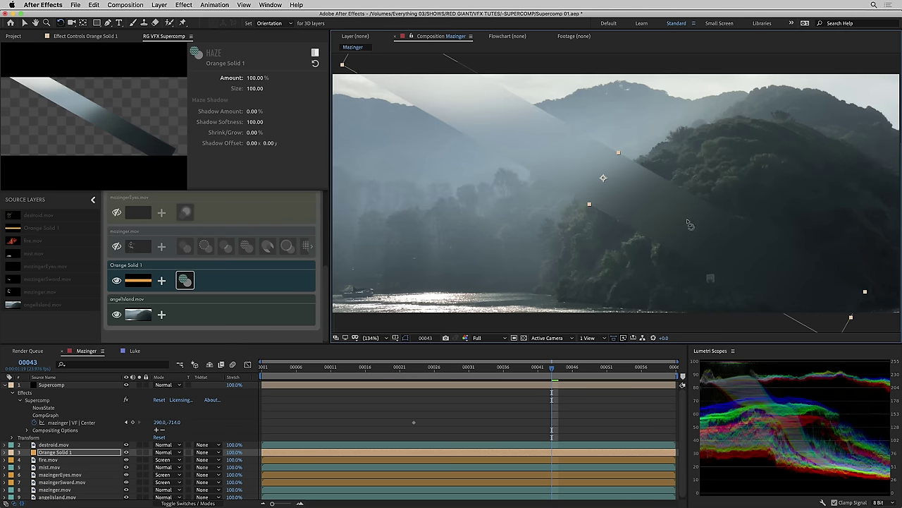
# - Boost the viewer exposure and compare the grain of the hazed strip with the surrounding background footage across several frames
pyautogui.moveTo(663, 338); pyautogui.dragTo(688, 342)
pyautogui.scroll(5, 585, 211)
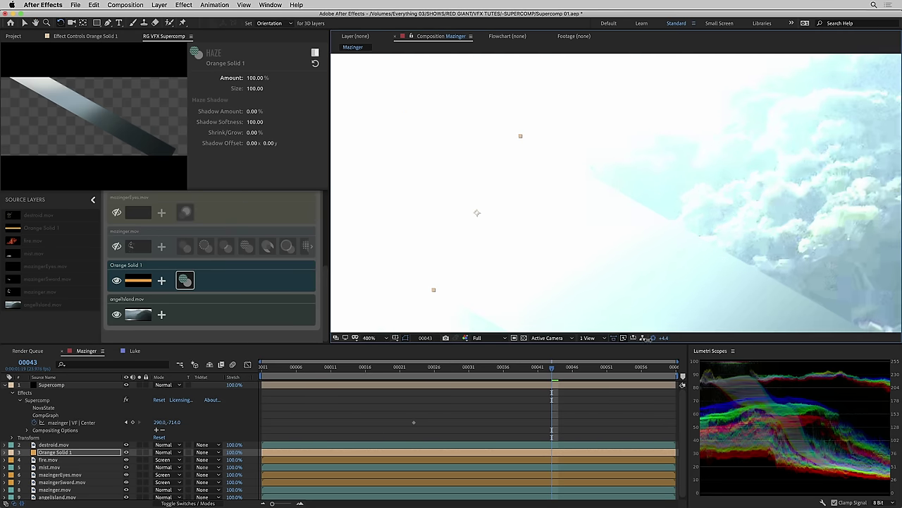
pyautogui.click(644, 338)
pyautogui.moveTo(647, 339); pyautogui.dragTo(655, 338)
pyautogui.scroll(2, 654, 215)
pyautogui.press('space')
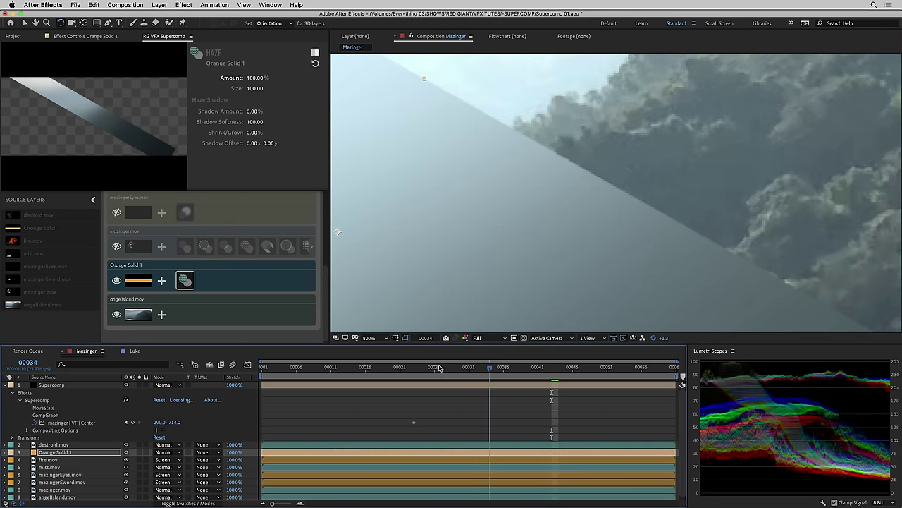
pyautogui.press('space')
pyautogui.scroll(1, 682, 203)
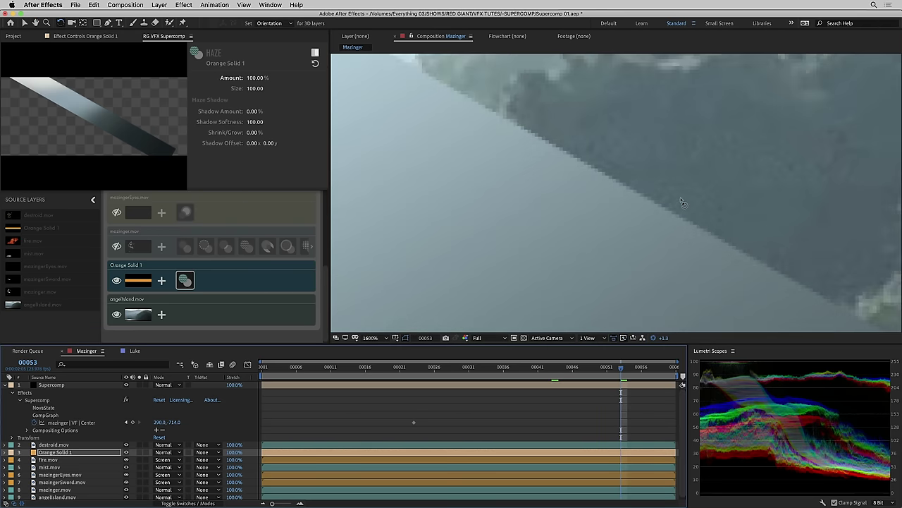
pyautogui.scroll(-1, 682, 203)
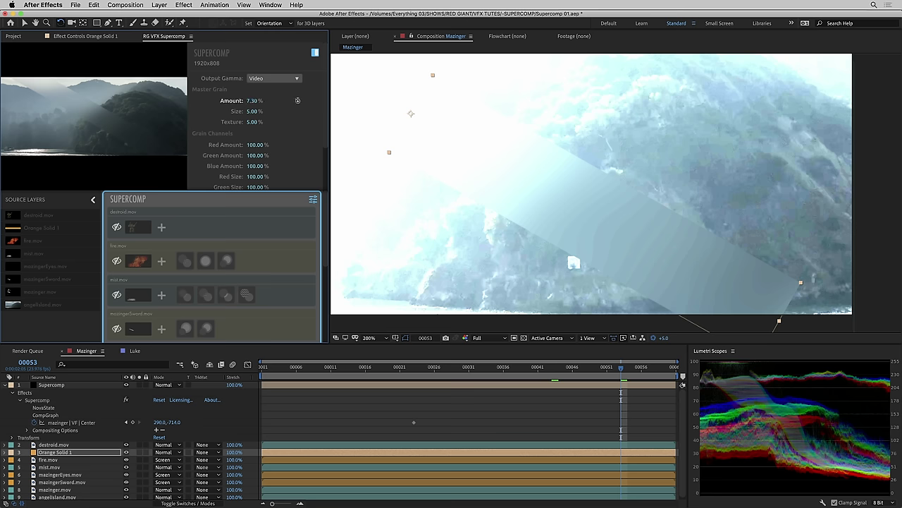
# - Set Supercomp's Master Grain Amount to 9.22% and Size to 26.63%
pyautogui.write('9.22')
pyautogui.press('Return')
pyautogui.scroll(1, 584, 218)
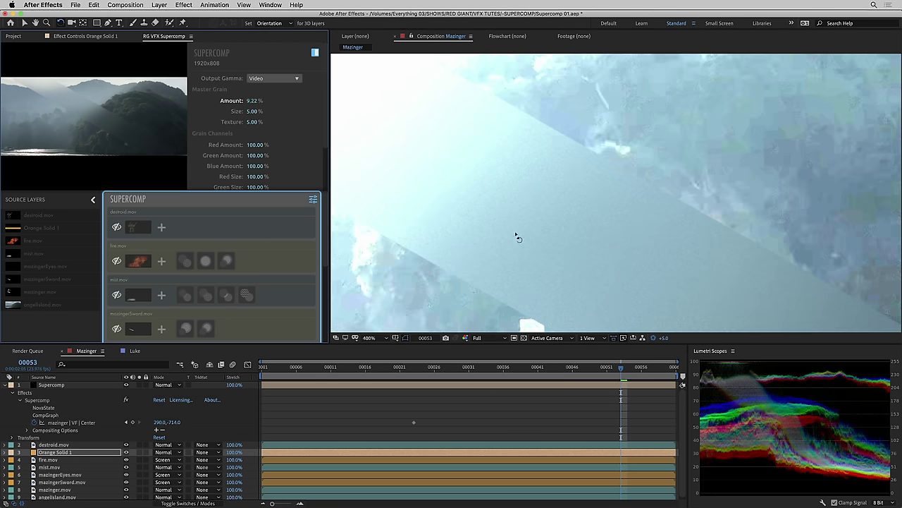
pyautogui.moveTo(253, 101); pyautogui.dragTo(297, 111)
# - View the composition's individual color channels to compare the grain on the hazed strip with the background
pyautogui.scroll(-3, 258, 122)
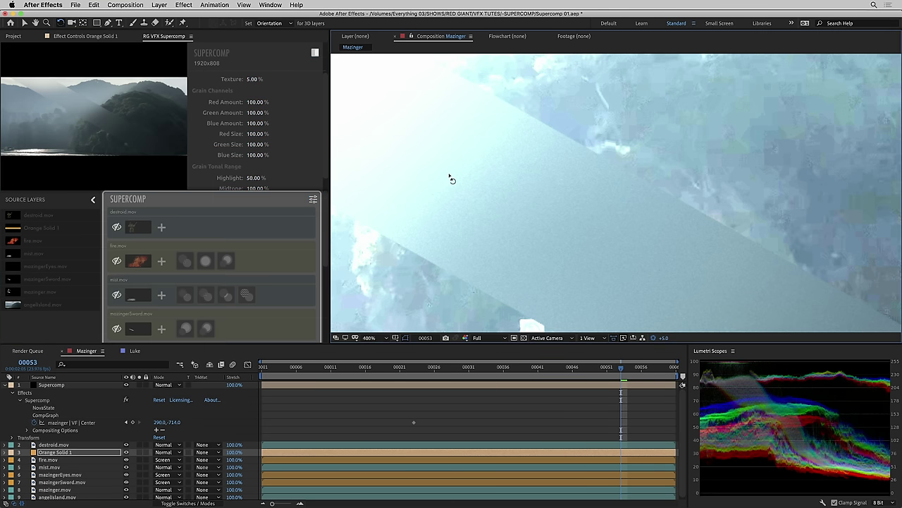
pyautogui.hotkey('alt', '1')
pyautogui.hotkey('alt', '2')
pyautogui.hotkey('alt', '3')
pyautogui.hotkey('alt', '2')
pyautogui.hotkey('alt', '3')
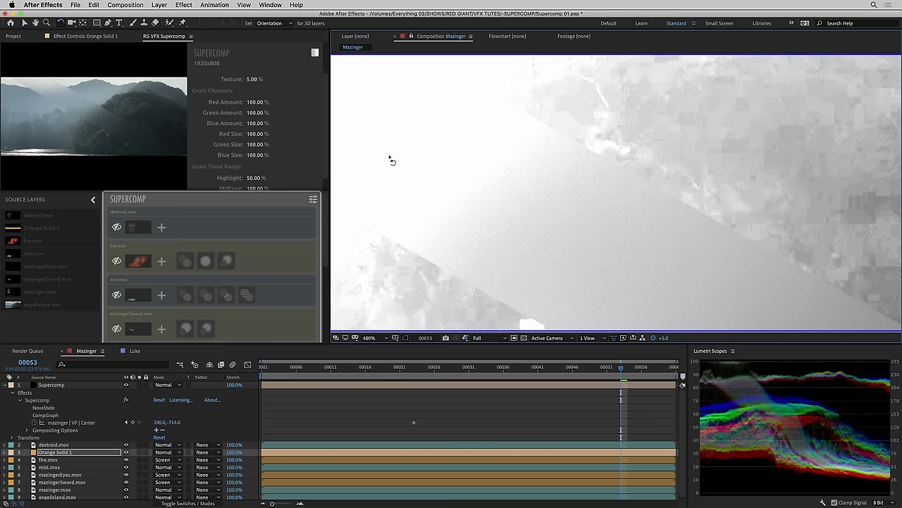
pyautogui.hotkey('alt', '3')
# - Set the grain's Blue Amount to 129.43%, and its tonal range to Midtone 91.15% and Shadow 112.28%
pyautogui.scroll(-3, 275, 155)
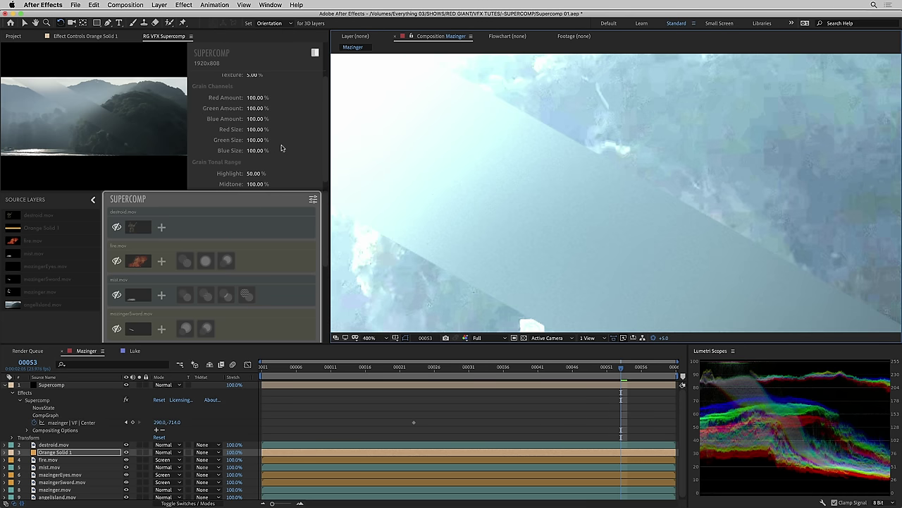
pyautogui.moveTo(259, 111); pyautogui.dragTo(262, 111)
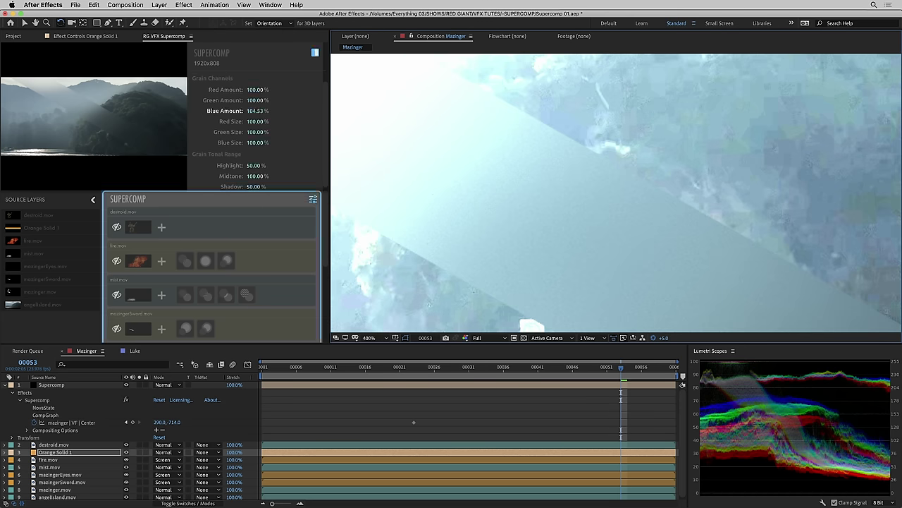
pyautogui.scroll(-1, 277, 162)
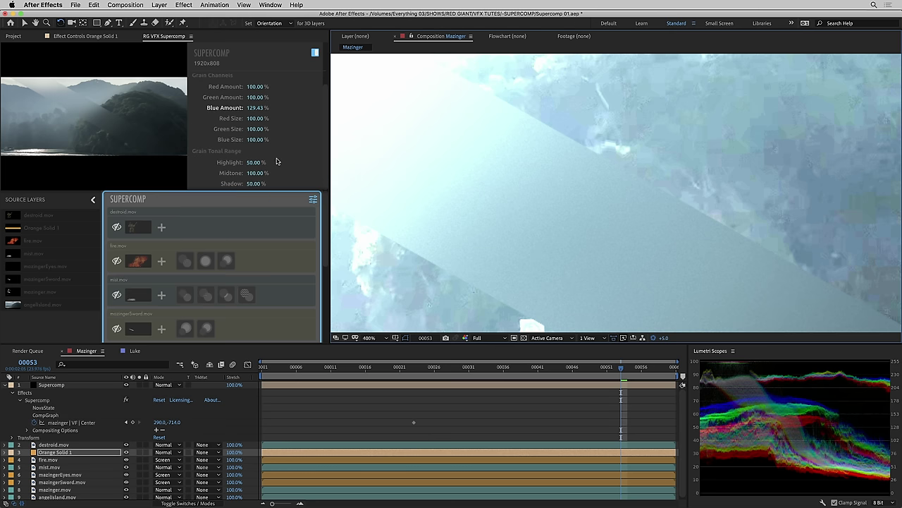
pyautogui.moveTo(648, 218); pyautogui.dragTo(592, 191)
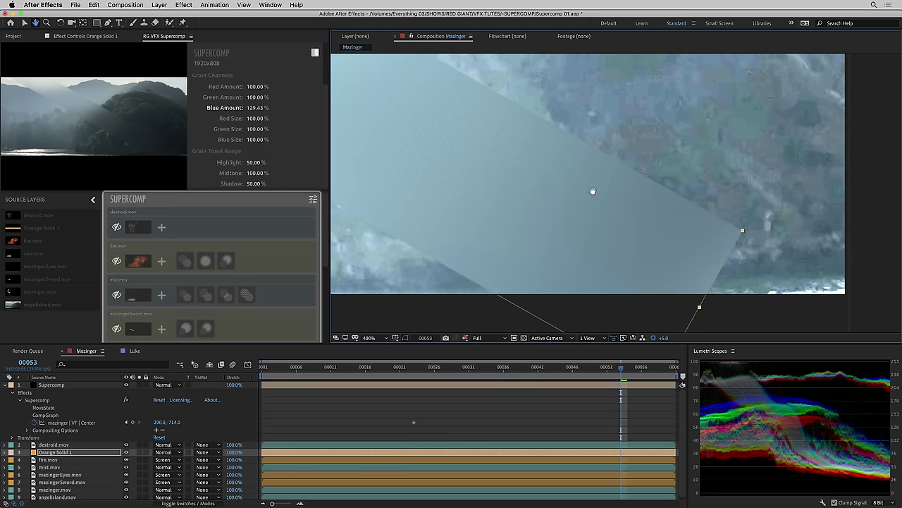
pyautogui.moveTo(261, 184); pyautogui.dragTo(258, 203)
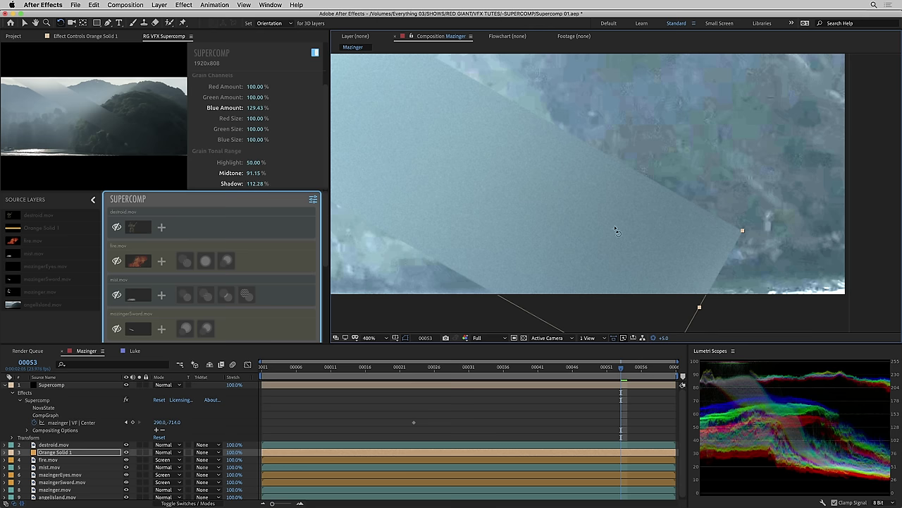
# - Rotate the Orange Solid 1 strip over other parts of the island to check how its grain matches
pyautogui.scroll(-3, 614, 225)
pyautogui.moveTo(614, 225)
pyautogui.mouseDown()
pyautogui.moveTo(588, 247)
pyautogui.moveTo(587, 188)
pyautogui.mouseUp()
pyautogui.scroll(2, 614, 192)
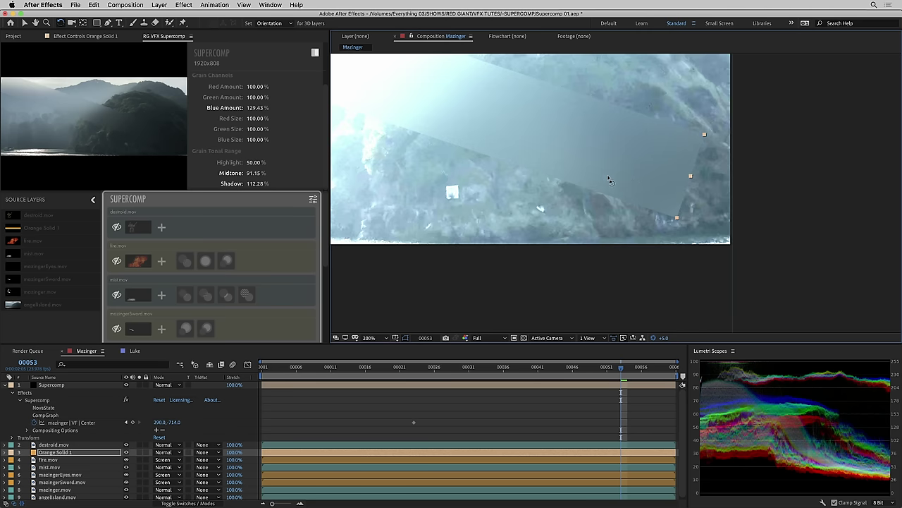
pyautogui.moveTo(643, 169); pyautogui.dragTo(652, 159)
pyautogui.moveTo(635, 205); pyautogui.dragTo(612, 223)
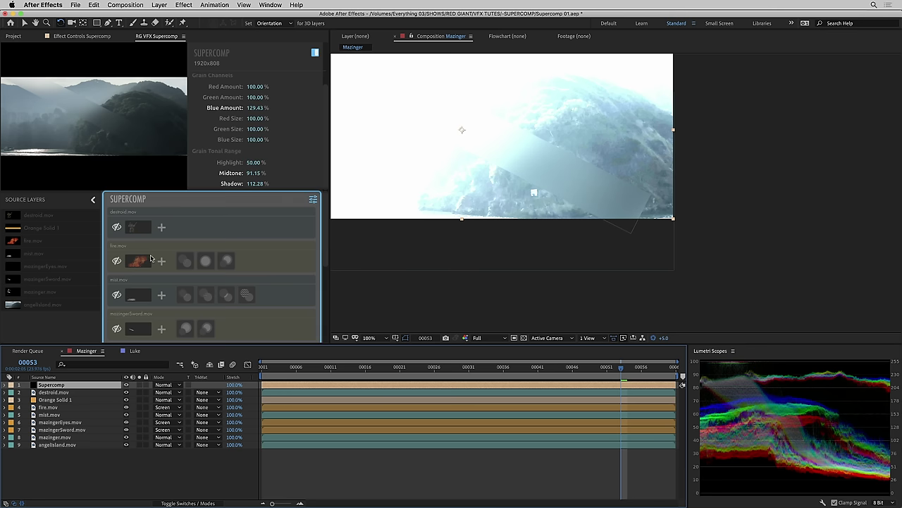
# - Hide the Orange Solid 1 layer, show mazinger.mov and mazingerEyes.mov again, and reset the viewer exposure to 0
pyautogui.scroll(-5, 116, 233)
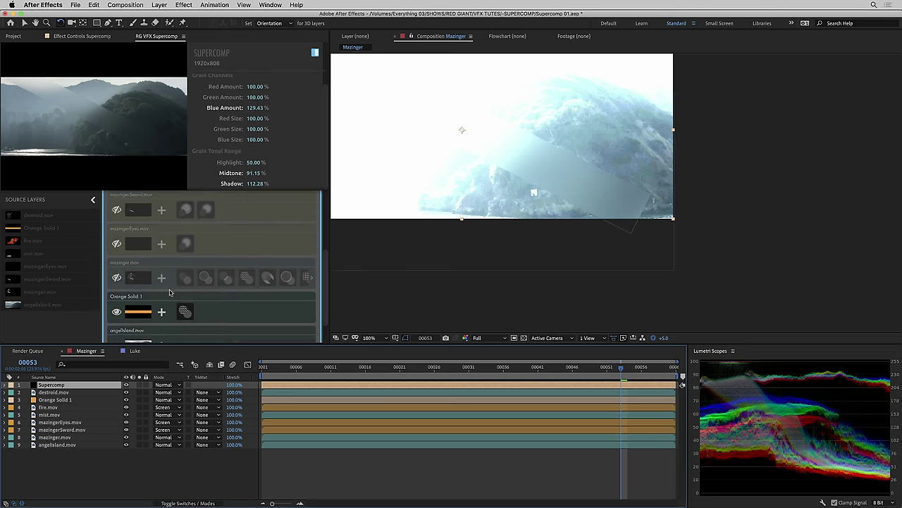
pyautogui.click(117, 223)
pyautogui.scroll(3, 604, 162)
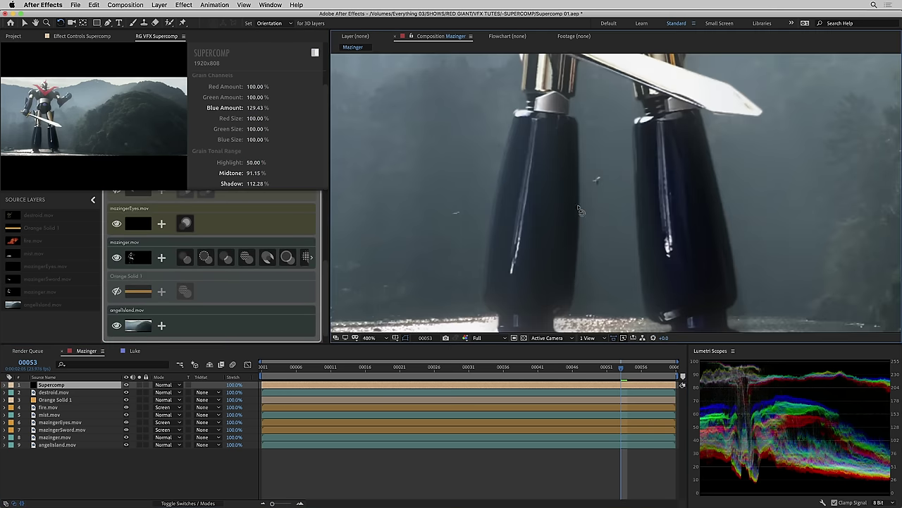
pyautogui.moveTo(604, 161); pyautogui.dragTo(652, 231)
pyautogui.press('w')
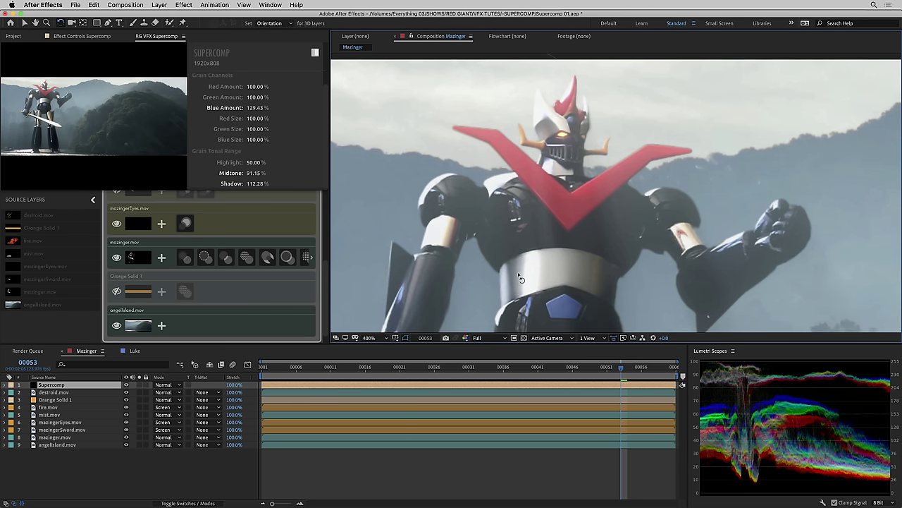
# - Show the fire, mist and mazingerSword layers again in Supercomp
pyautogui.scroll(-2, 518, 276)
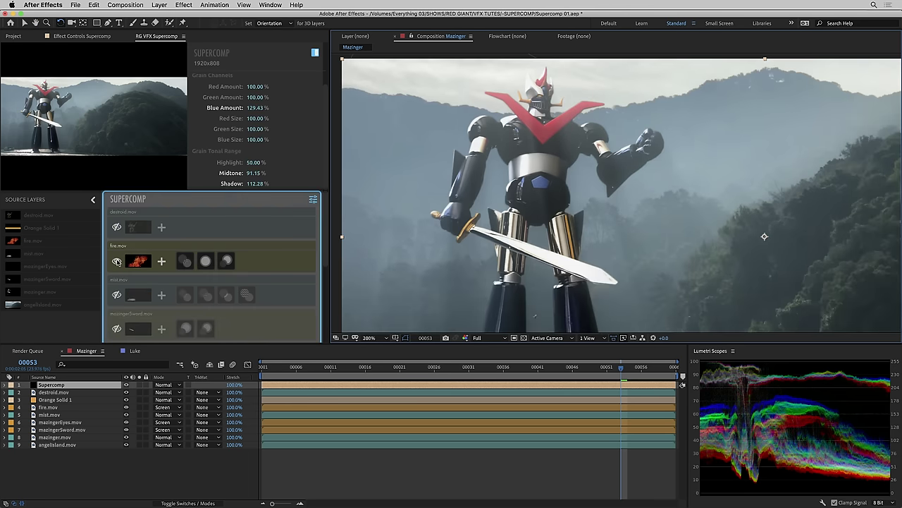
pyautogui.click(117, 262)
pyautogui.scroll(-2, 117, 293)
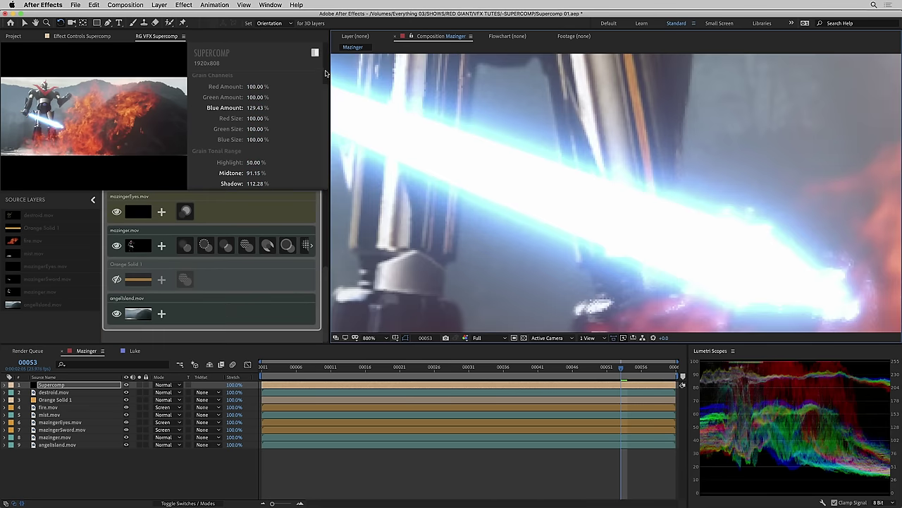
# - Set the Master Grain Amount to 50% and Texture to 33.90%
pyautogui.scroll(3, 326, 73)
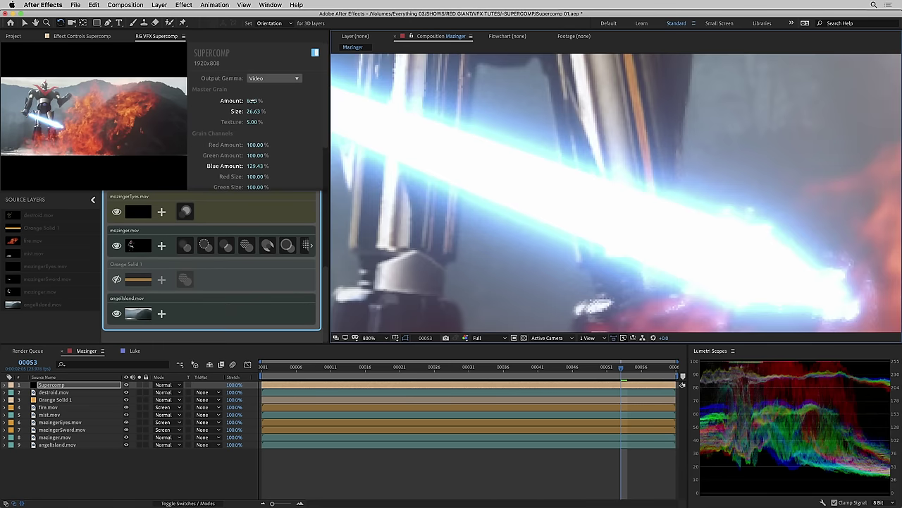
pyautogui.press('Return')
pyautogui.click(254, 100)
pyautogui.write('50')
pyautogui.press('Return')
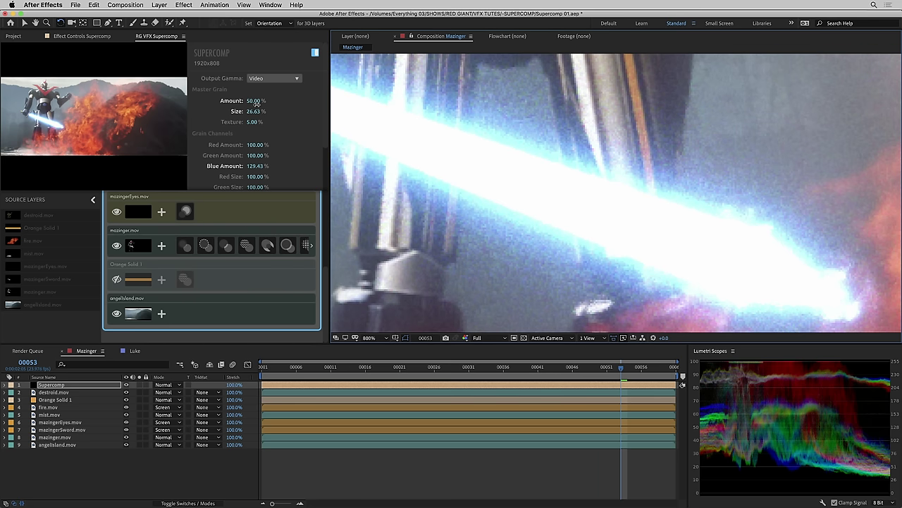
pyautogui.scroll(-1, 504, 224)
pyautogui.scroll(1, 568, 239)
pyautogui.moveTo(242, 122); pyautogui.dragTo(236, 122)
# - Step back and forth through the frames around 00052 to examine the grain around the glowing sword
pyautogui.press('pageup')
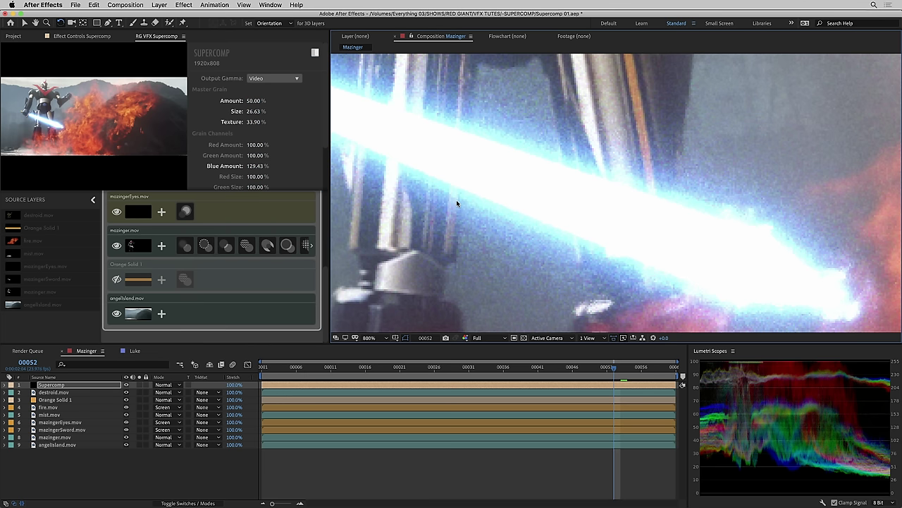
pyautogui.press('pagedown')
pyautogui.press('pageup')
pyautogui.press('pageup')
pyautogui.press('pagedown')
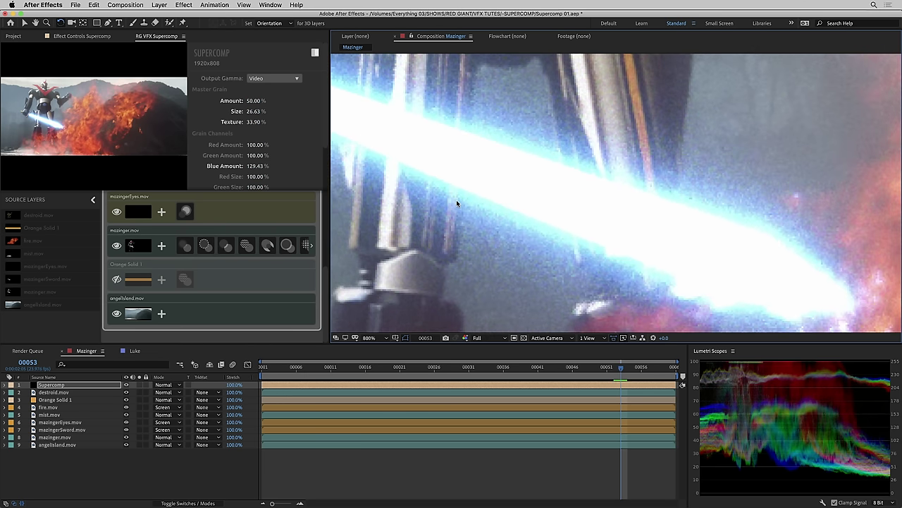
pyautogui.press('pageup')
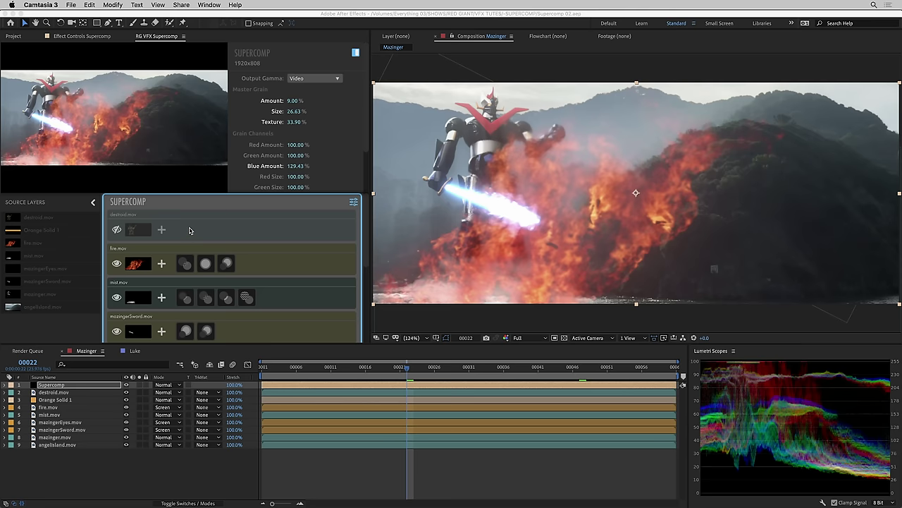
# - Show the destroid.mov layer and add the destroidHeat.mov source layer directly beneath it in Supercomp
pyautogui.click(162, 233)
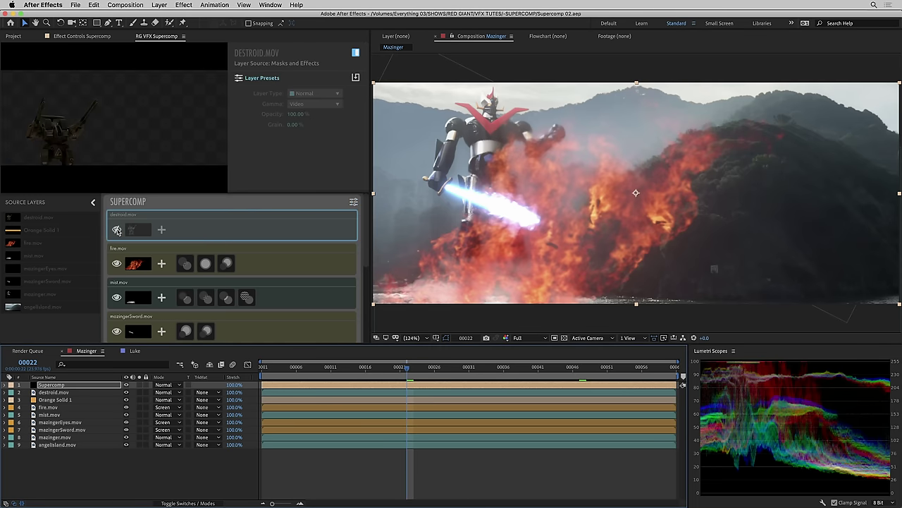
pyautogui.click(117, 230)
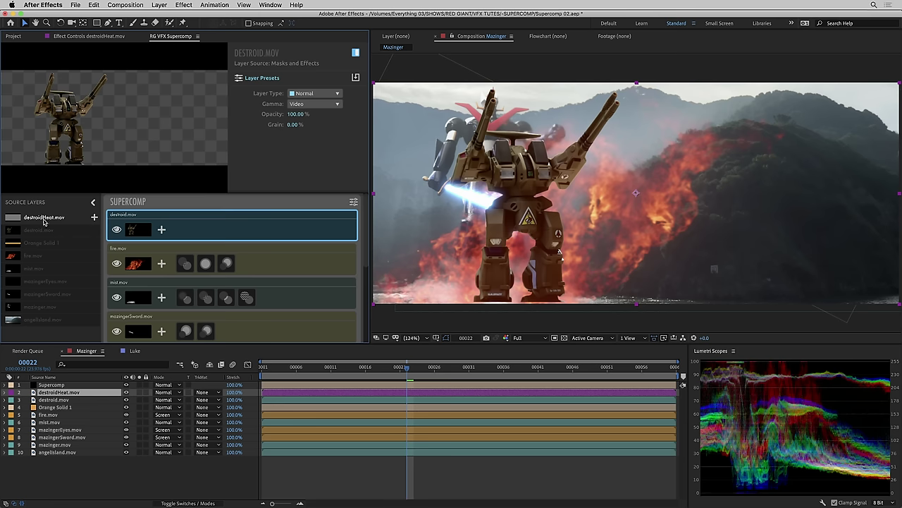
pyautogui.moveTo(44, 218); pyautogui.dragTo(147, 253)
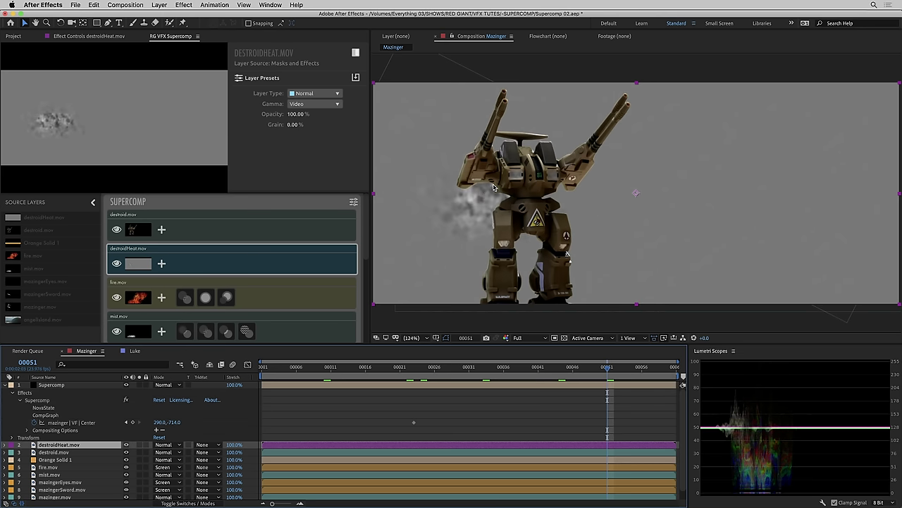
# - Shift the destroid.mov robot slightly left and up over the heat footage, then reselect the destroidHeat.mov layer
pyautogui.click(84, 452)
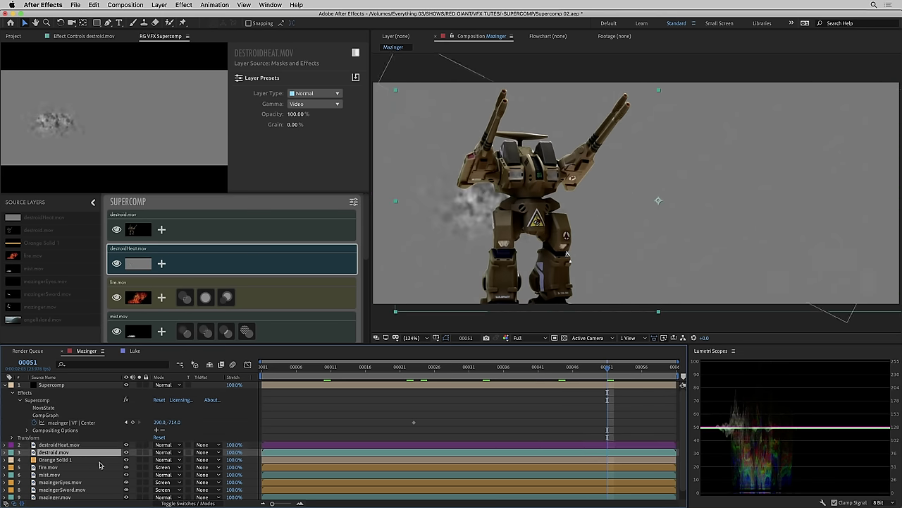
pyautogui.click(62, 445)
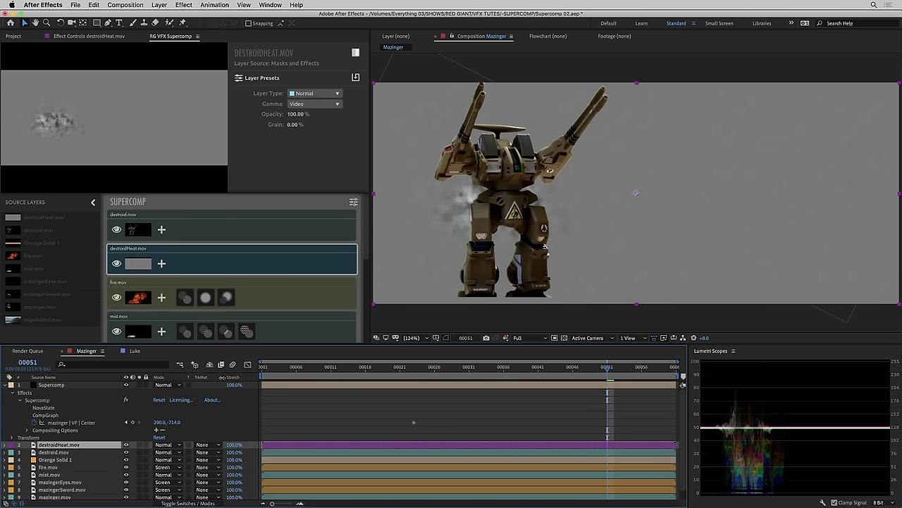
# - Show the Parent & Link column in the timeline and parent the destroidHeat.mov layer to destroid.mov
pyautogui.rightClick(210, 380)
pyautogui.moveTo(230, 408)
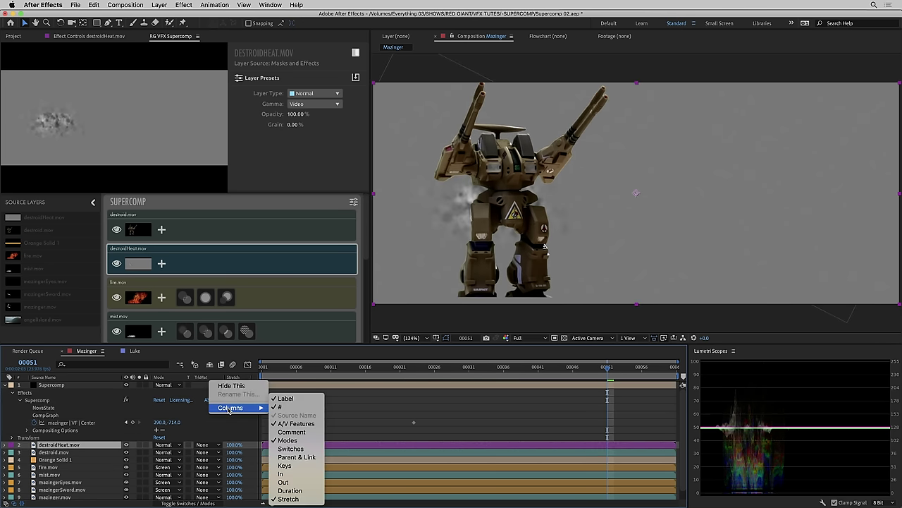
pyautogui.click(289, 458)
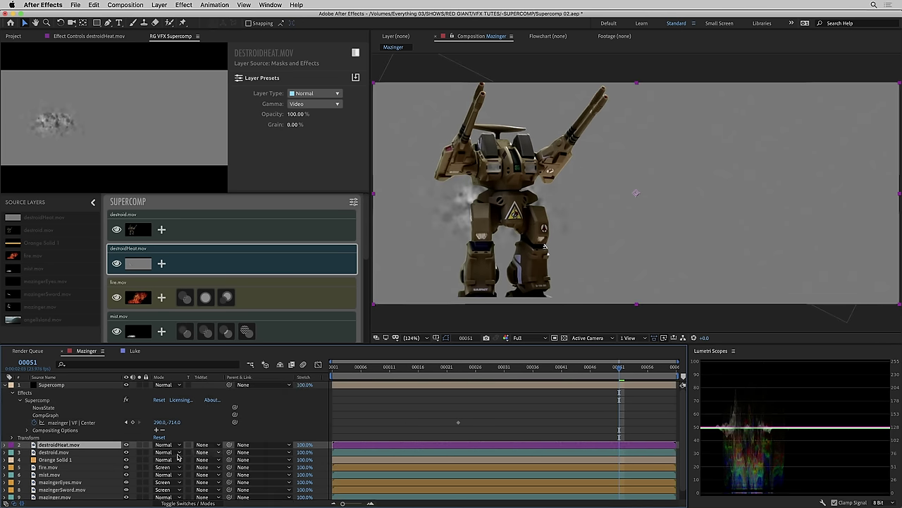
pyautogui.click(260, 445)
pyautogui.click(262, 440)
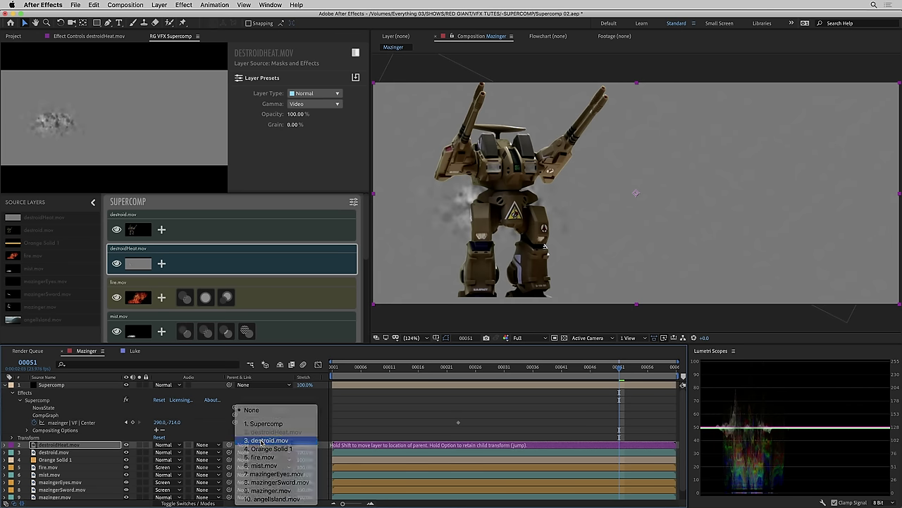
# - Try moving the destroid.mov robot right and slightly up to test its link to the heat layer, toggling the Supercomp layer's visibility to compare
pyautogui.click(61, 453)
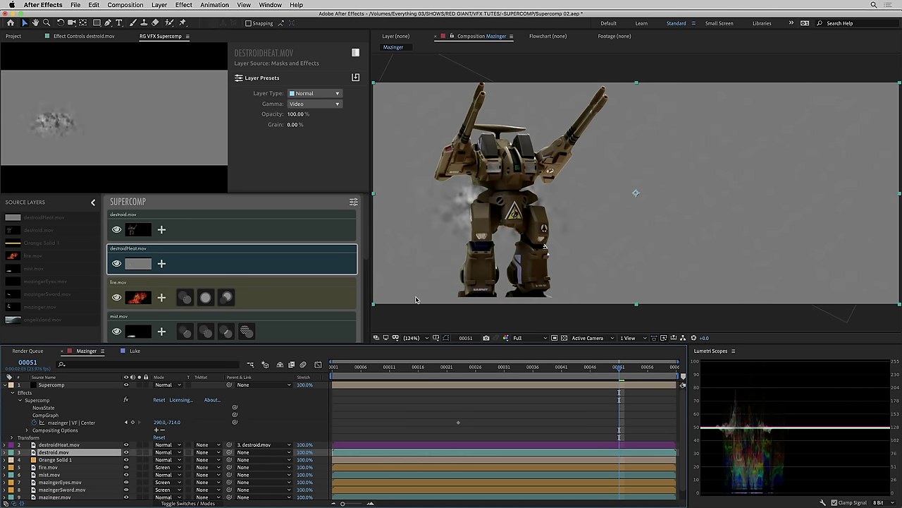
pyautogui.moveTo(490, 201); pyautogui.dragTo(551, 170)
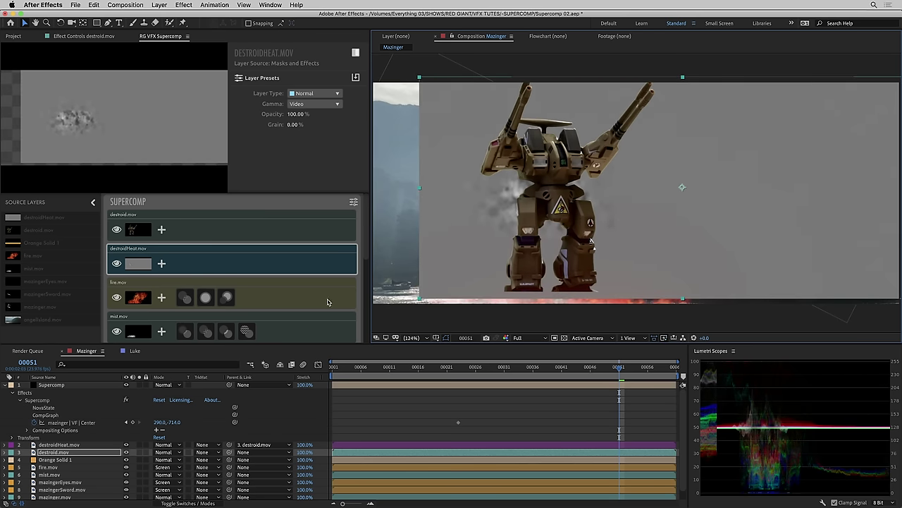
pyautogui.click(127, 385)
pyautogui.click(127, 385)
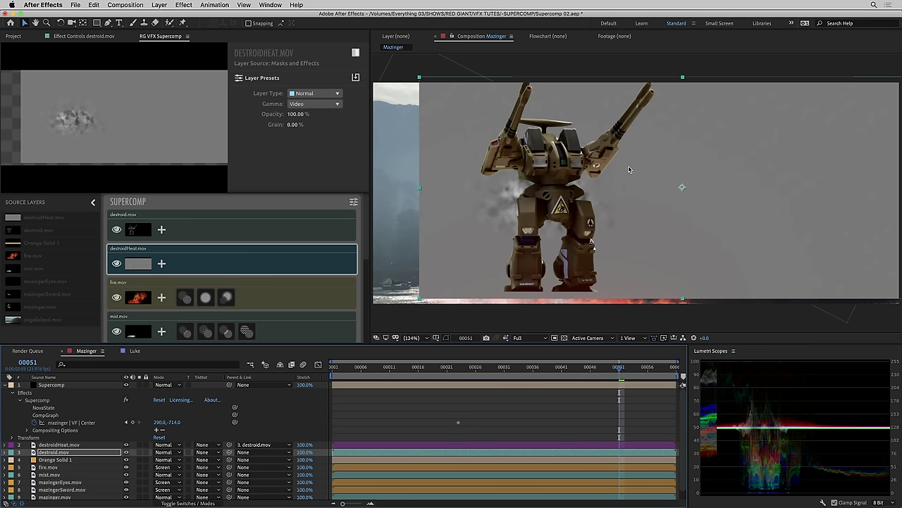
# - Set the destroidHeat.mov layer type to Displacement in Supercomp and open its Displacement effect settings
pyautogui.click(159, 248)
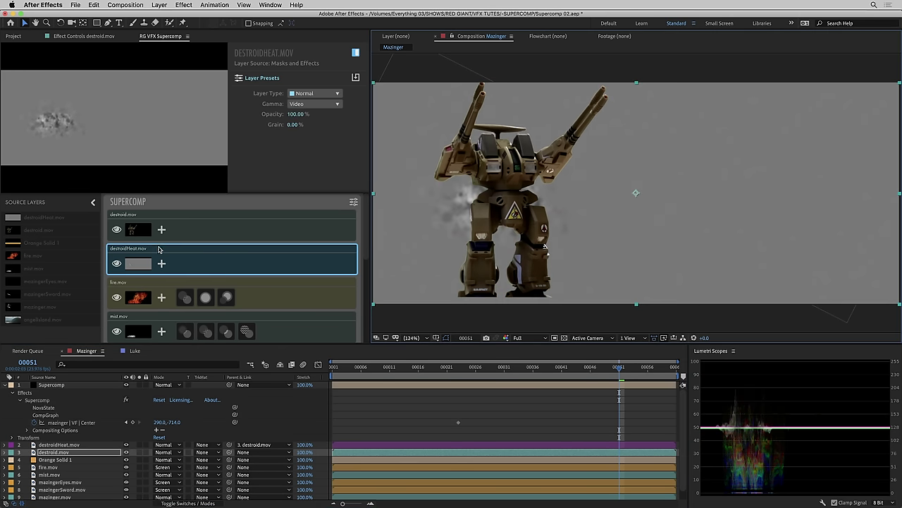
pyautogui.click(305, 95)
pyautogui.click(314, 120)
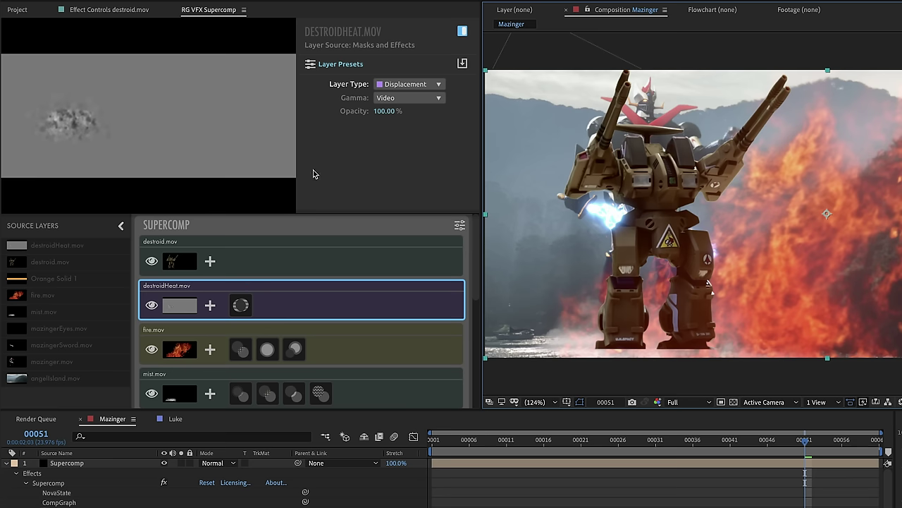
pyautogui.click(240, 305)
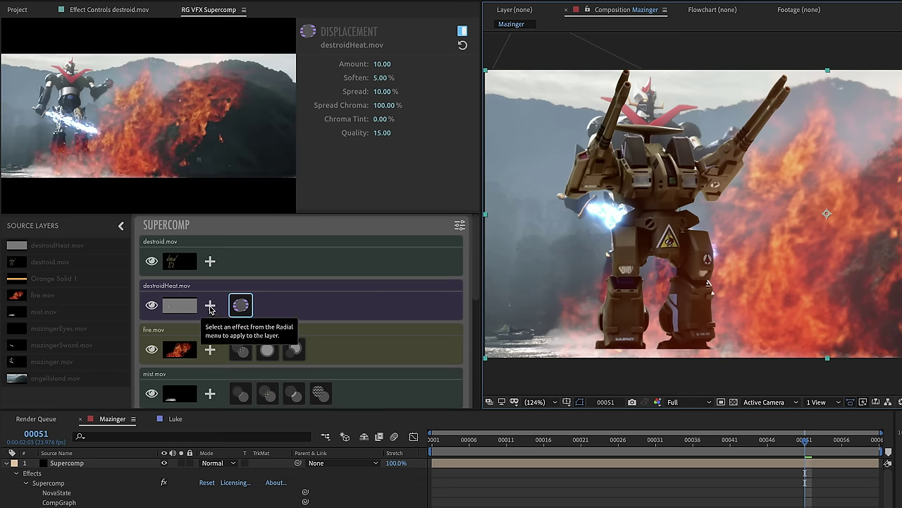
# - Apply the Heat Ripples displacement preset to destroidHeat.mov and open the resulting Displacement effect settings
pyautogui.click(210, 306)
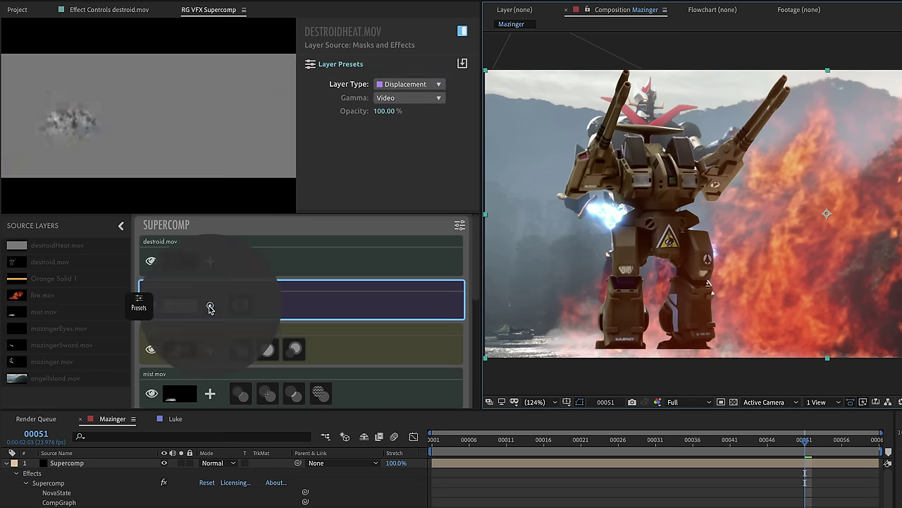
pyautogui.click(139, 306)
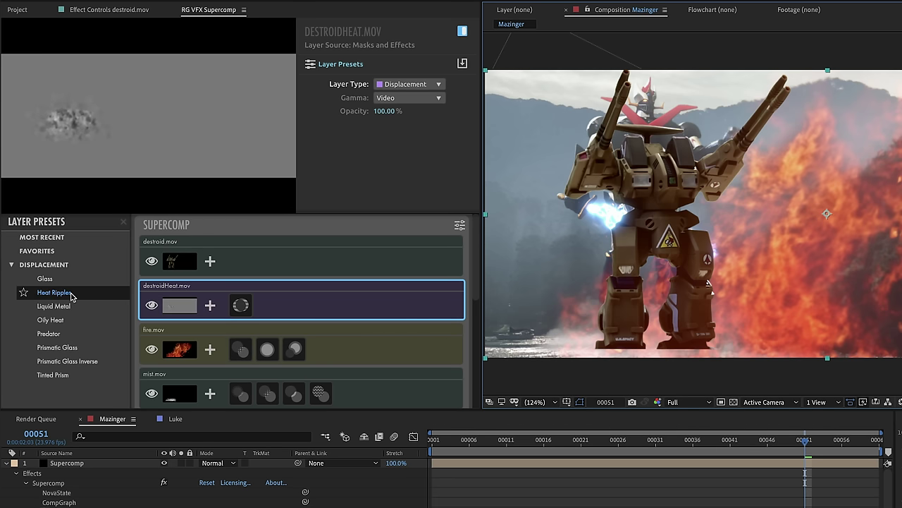
pyautogui.moveTo(71, 296)
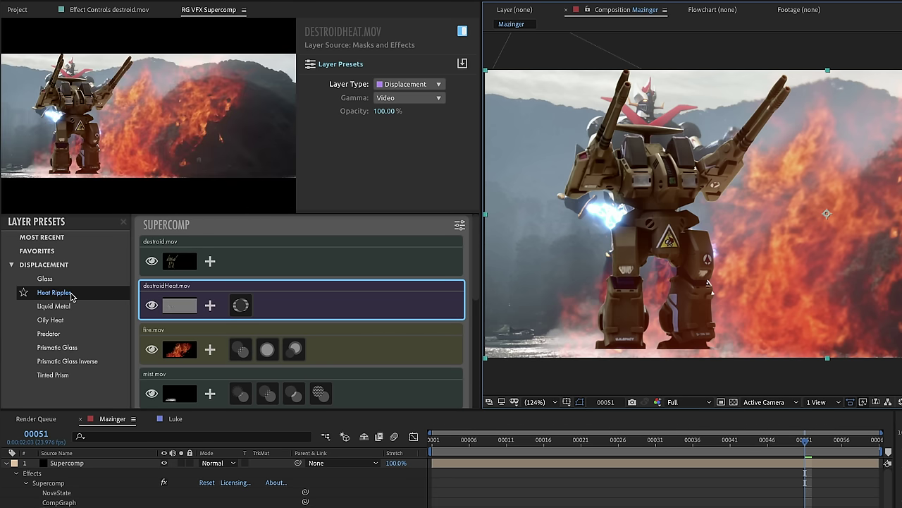
pyautogui.click(72, 294)
pyautogui.click(241, 305)
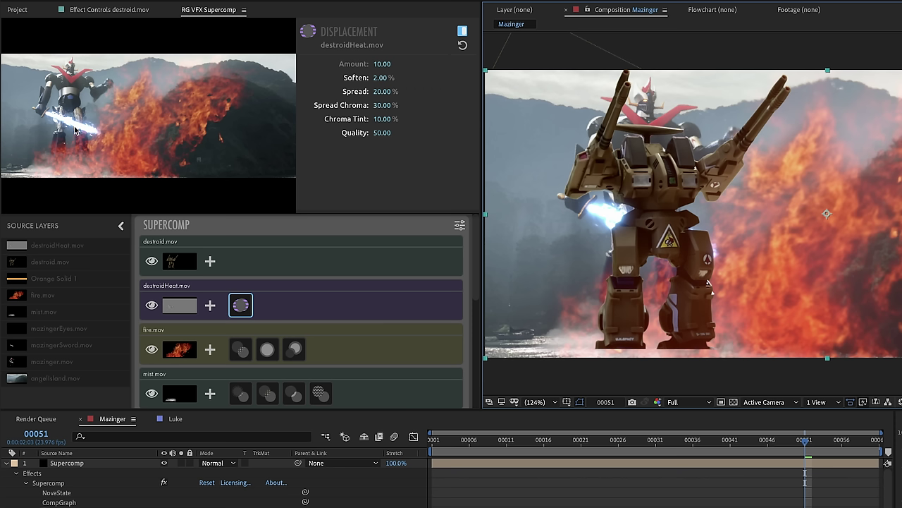
# - Hide destroid.mov and toggle destroidHeat.mov off and on to compare the heat distortion around Mazinger's legs and glowing sword
pyautogui.click(152, 262)
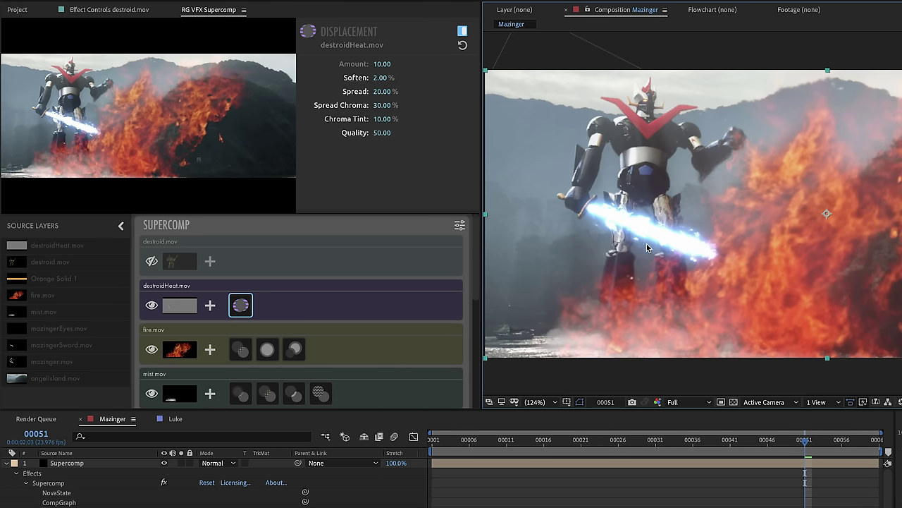
pyautogui.press('.')
pyautogui.press('.')
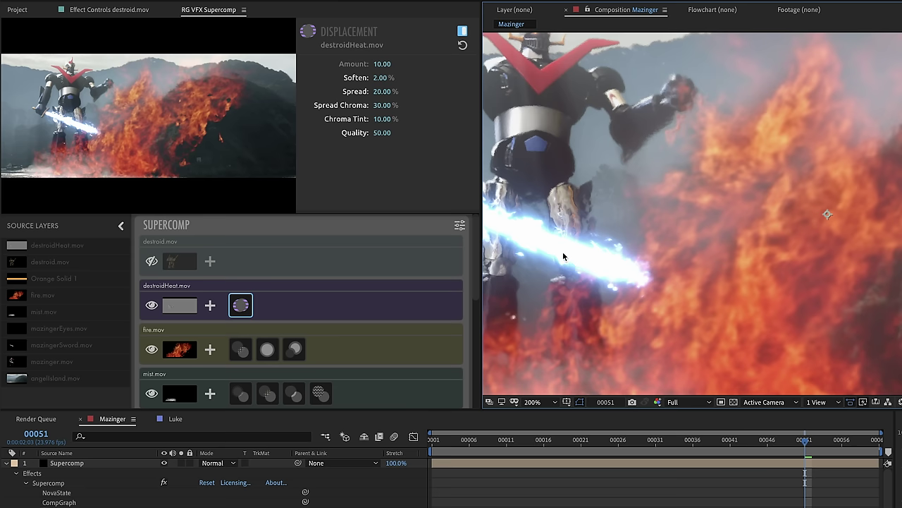
pyautogui.moveTo(551, 254); pyautogui.dragTo(748, 231)
pyautogui.scroll(1, 650, 236)
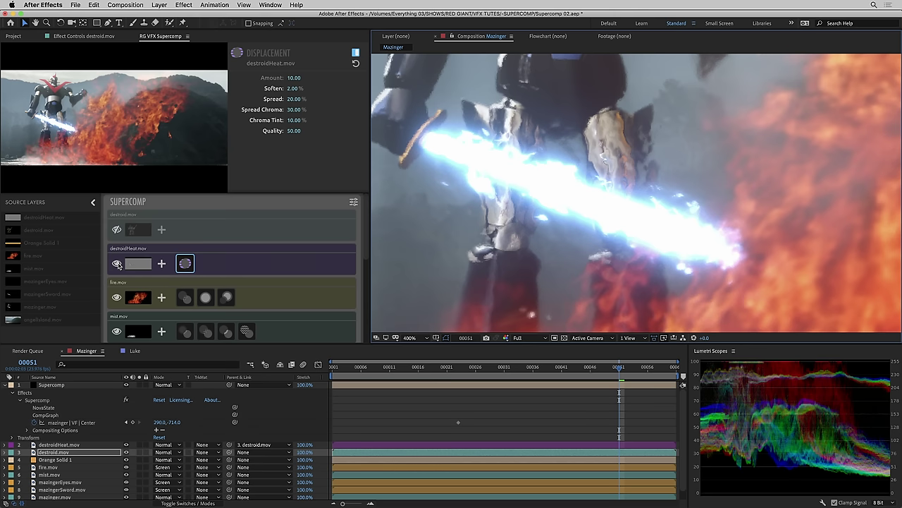
pyautogui.click(117, 264)
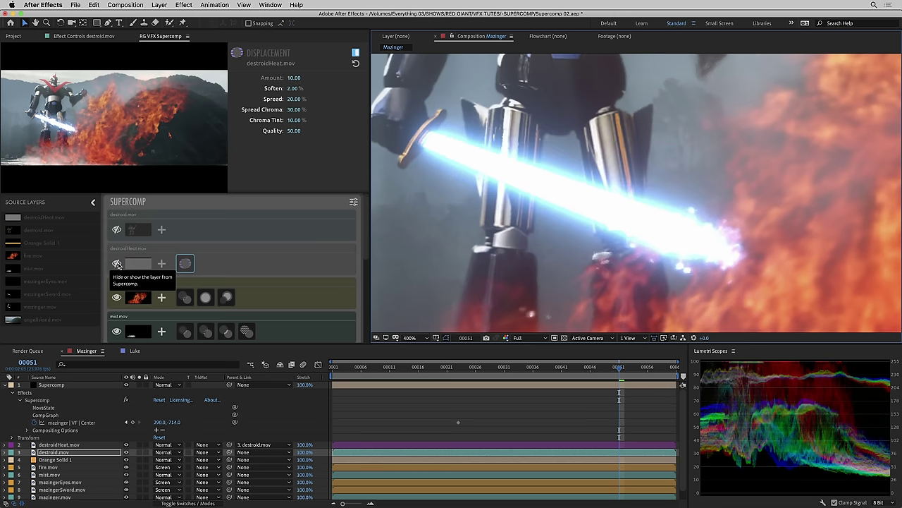
pyautogui.click(117, 264)
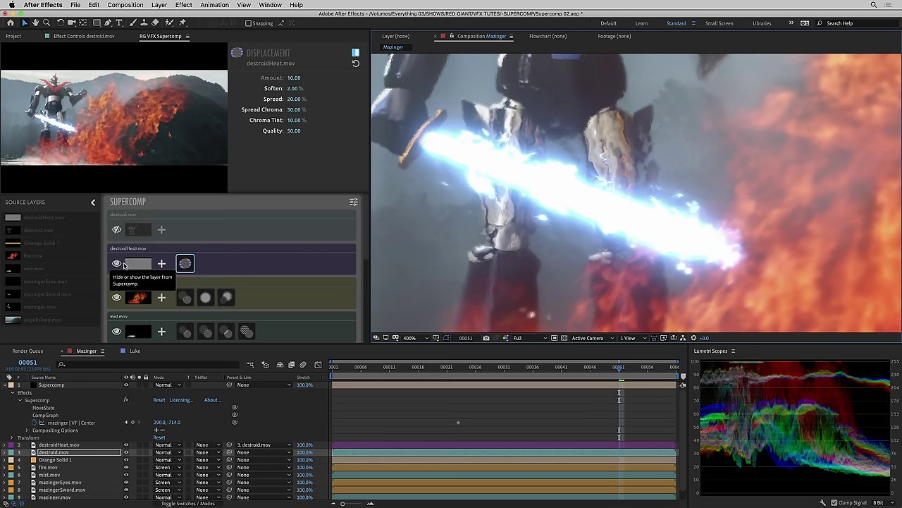
# - Show destroid.mov again and shift the robot left and slightly up in front of Mazinger to examine the distortion around its edges
pyautogui.click(116, 229)
pyautogui.scroll(-2, 636, 164)
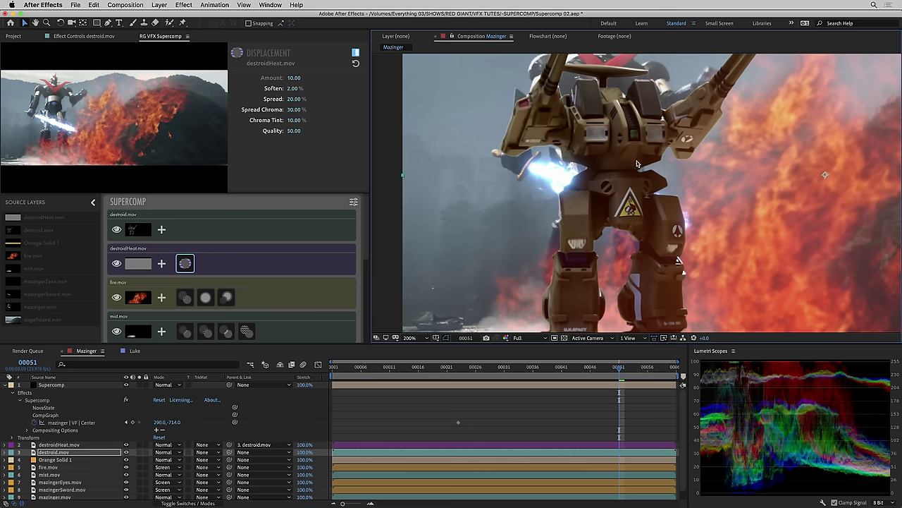
pyautogui.moveTo(637, 163); pyautogui.dragTo(586, 146)
pyautogui.press('.')
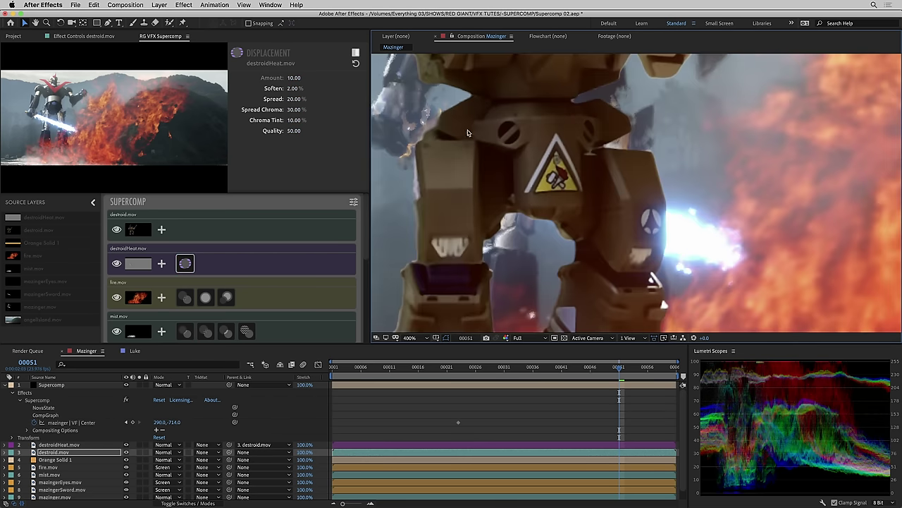
pyautogui.moveTo(466, 133); pyautogui.dragTo(600, 226)
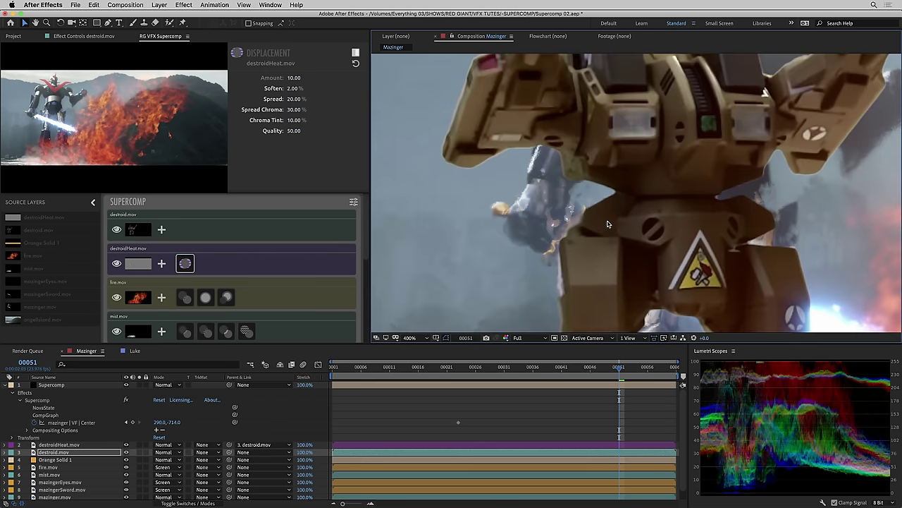
pyautogui.press(',')
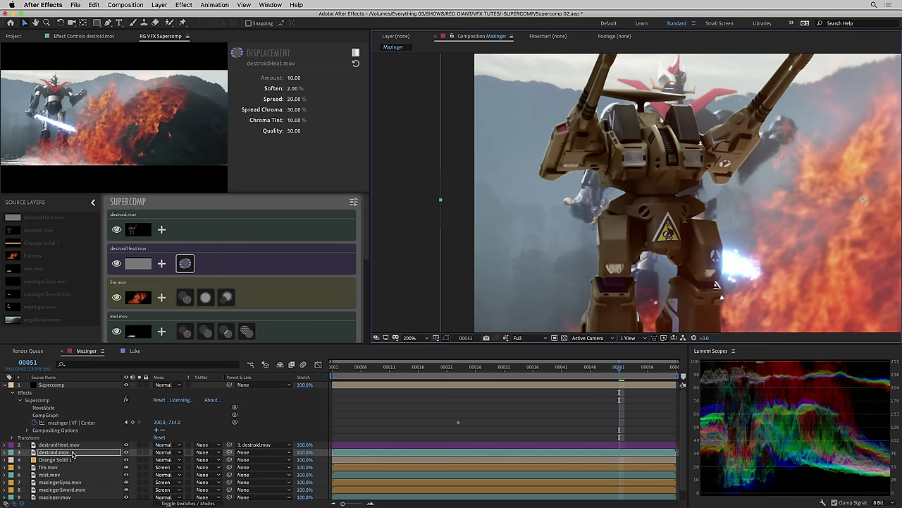
# - Copy all Supercomp effects from mazinger.mov and paste them onto the destroid.mov layer
pyautogui.scroll(-5, 253, 282)
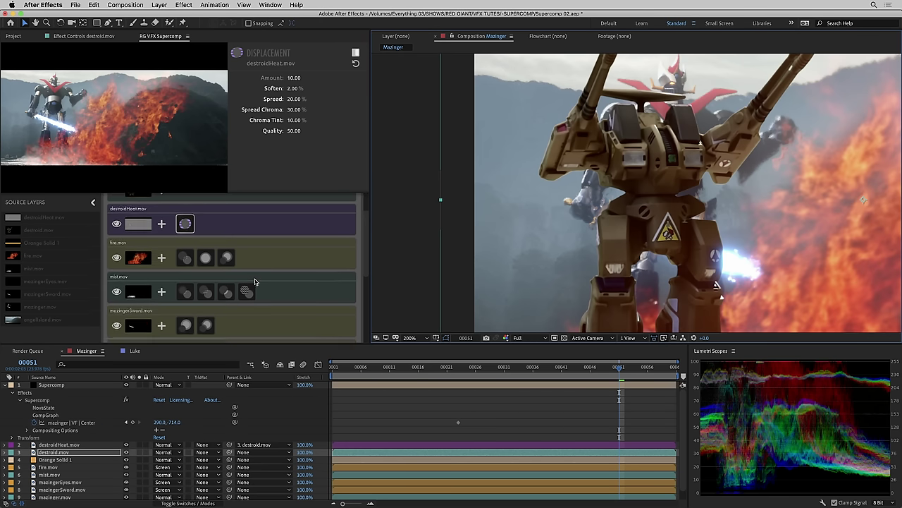
pyautogui.scroll(-3, 255, 282)
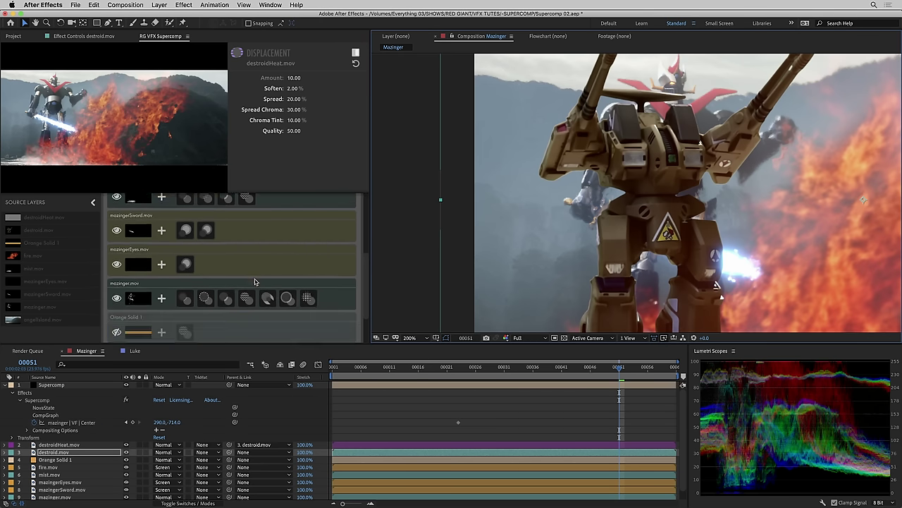
pyautogui.rightClick(333, 295)
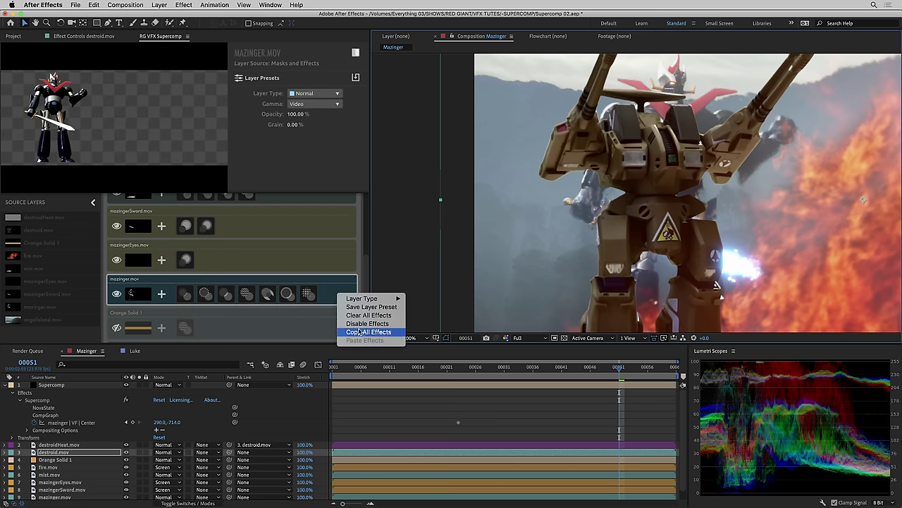
pyautogui.click(358, 332)
pyautogui.scroll(8, 225, 253)
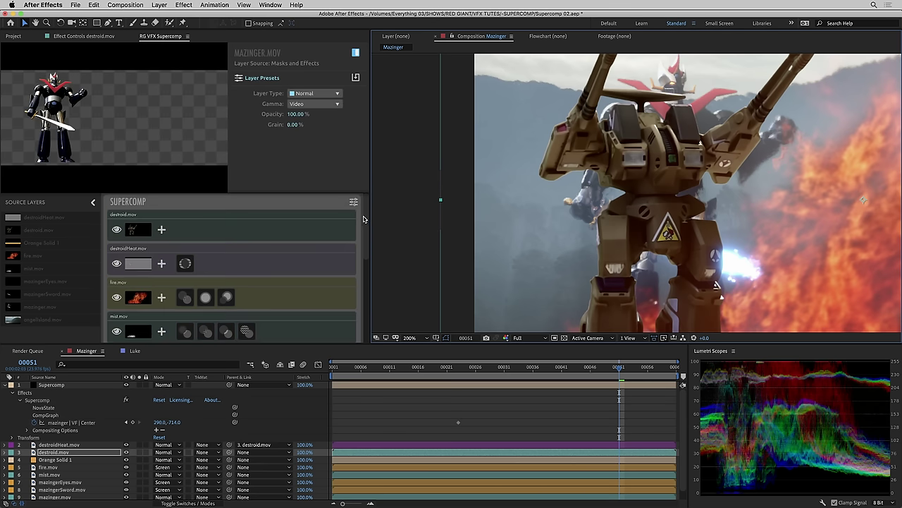
pyautogui.click(213, 234)
pyautogui.rightClick(212, 235)
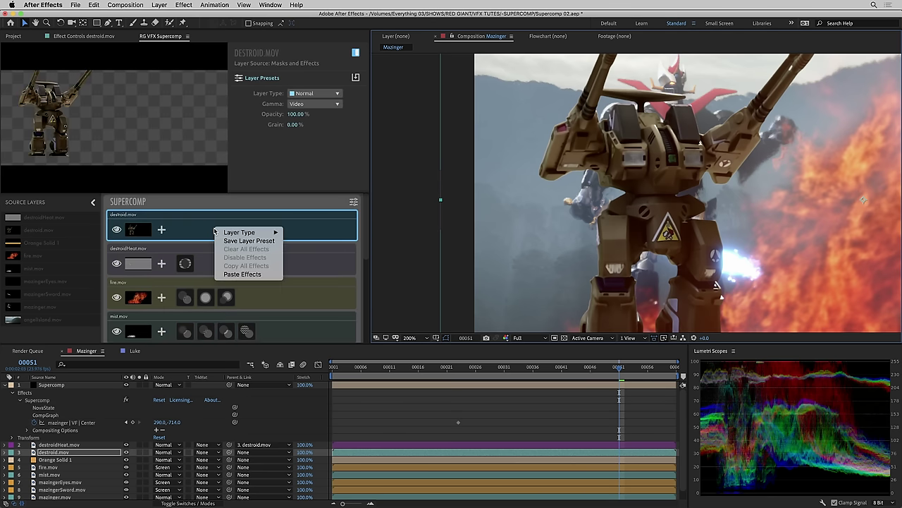
pyautogui.click(236, 275)
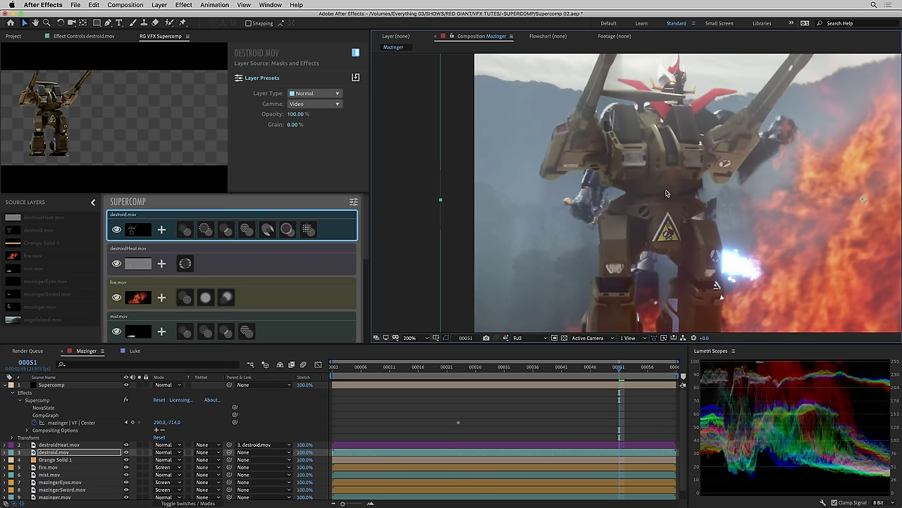
# - Move fire.mov above destroid.mov in the Supercomp stack and shift the destroid robot right so it stands within the fire
pyautogui.scroll(-2, 664, 205)
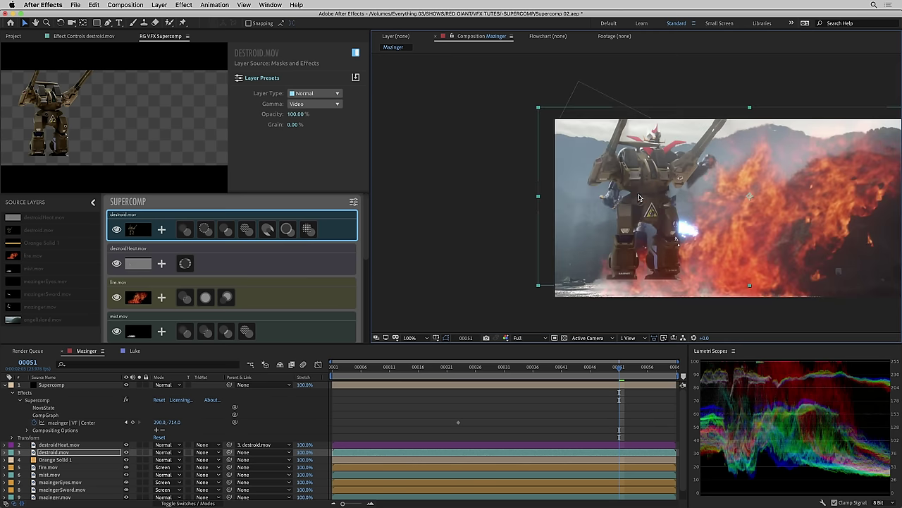
pyautogui.scroll(2, 639, 198)
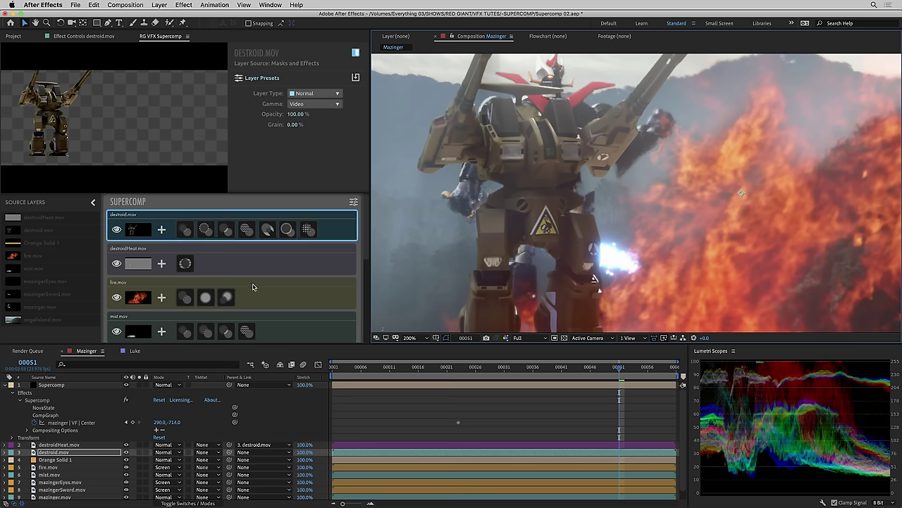
pyautogui.moveTo(254, 289); pyautogui.dragTo(255, 238)
pyautogui.scroll(-2, 530, 238)
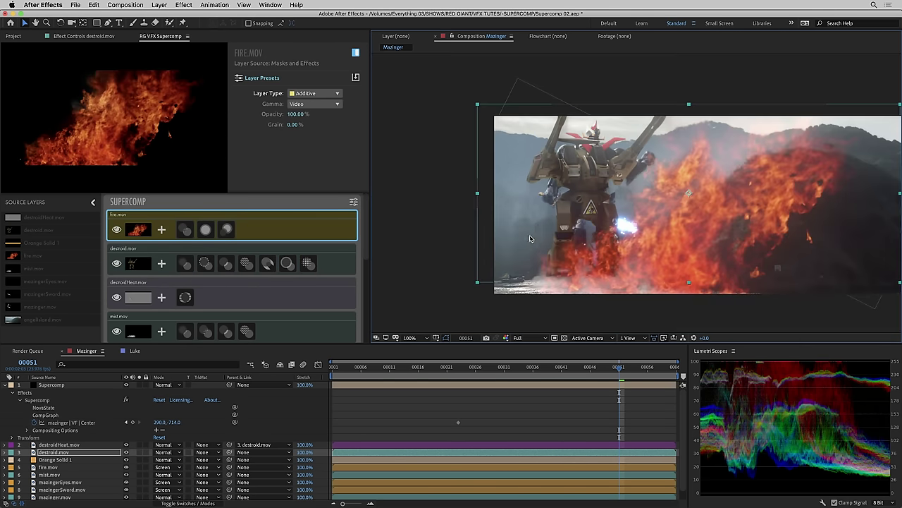
pyautogui.moveTo(483, 223); pyautogui.dragTo(602, 227)
# - Advance to frame 00057 and hide fire.mov to examine how the destroid robot blends with the background beside Mazinger
pyautogui.press('space')
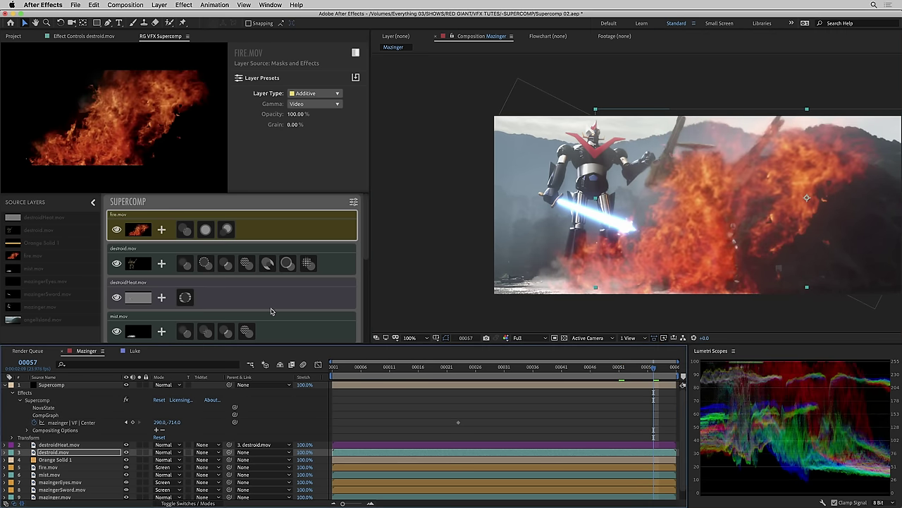
pyautogui.click(117, 230)
pyautogui.scroll(1, 704, 226)
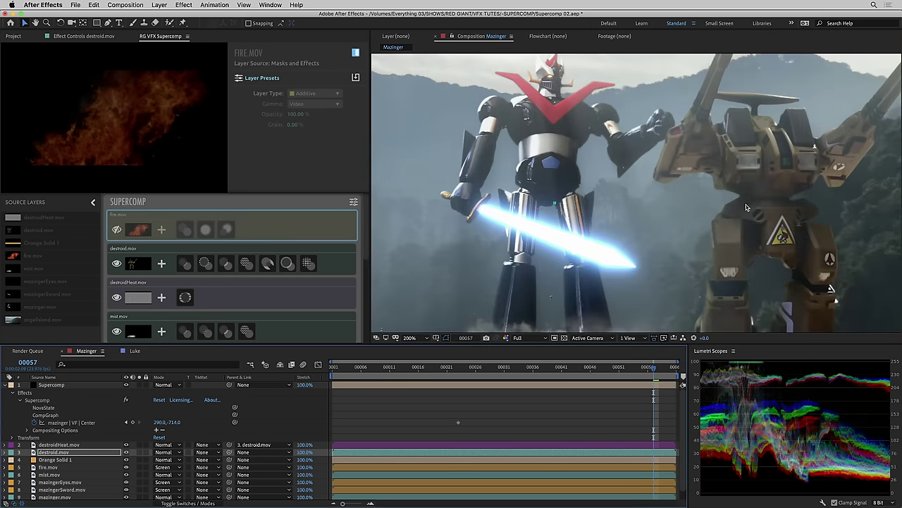
pyautogui.hscroll(3, 732, 205)
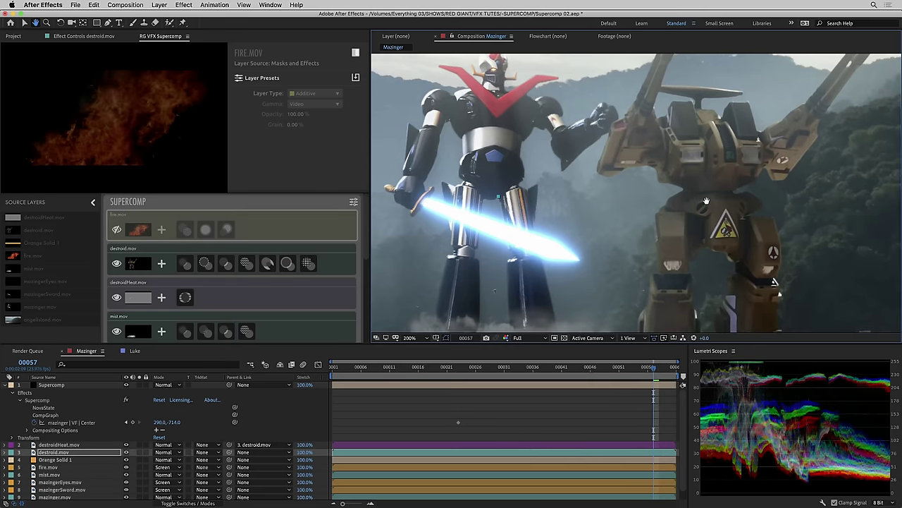
pyautogui.click(241, 302)
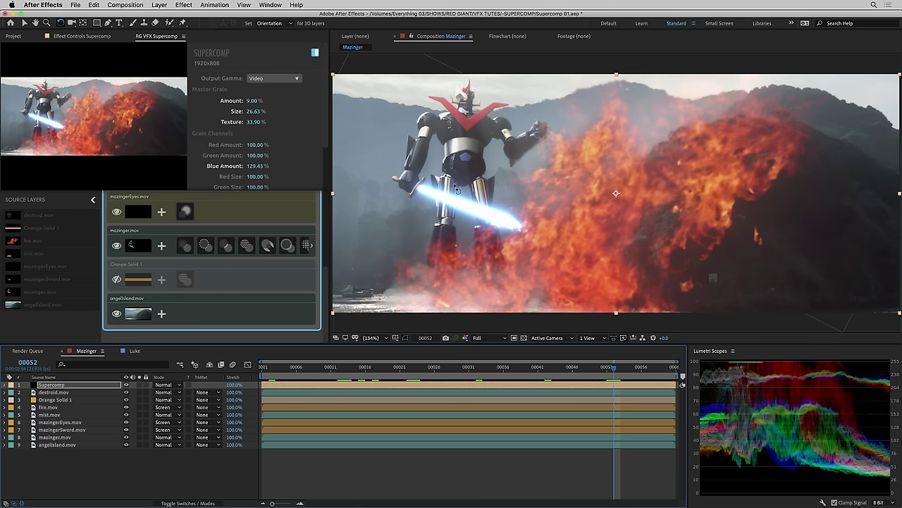
# - Add Color Correction to angelIsland.mov, warming its temperature to 7.10 and raising its exposure
pyautogui.click(162, 315)
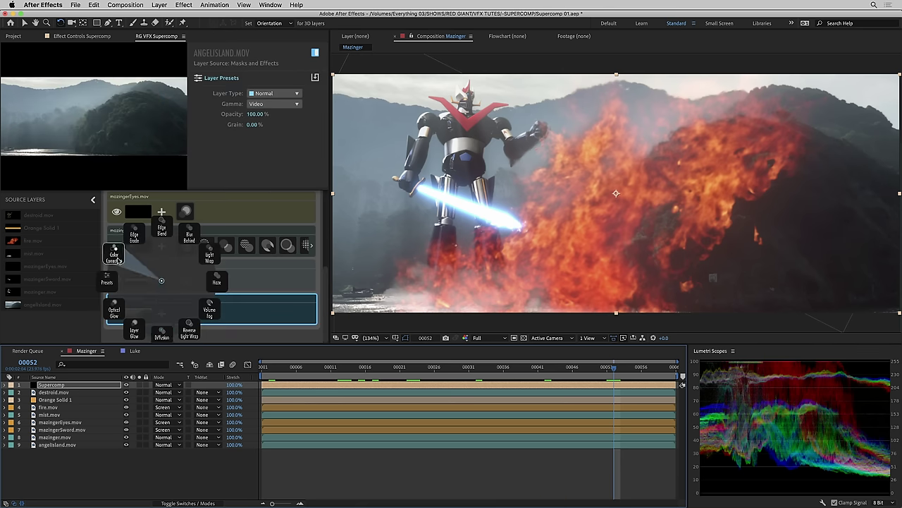
pyautogui.click(116, 255)
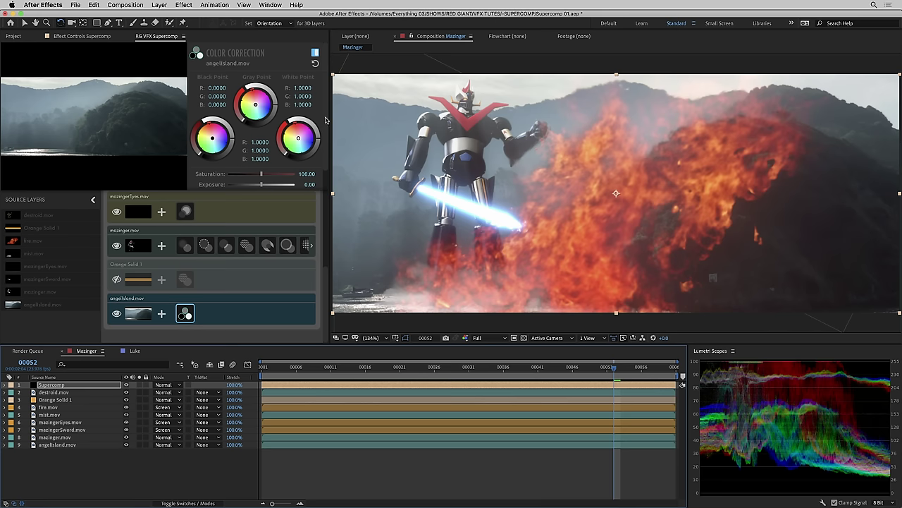
pyautogui.scroll(-2, 321, 146)
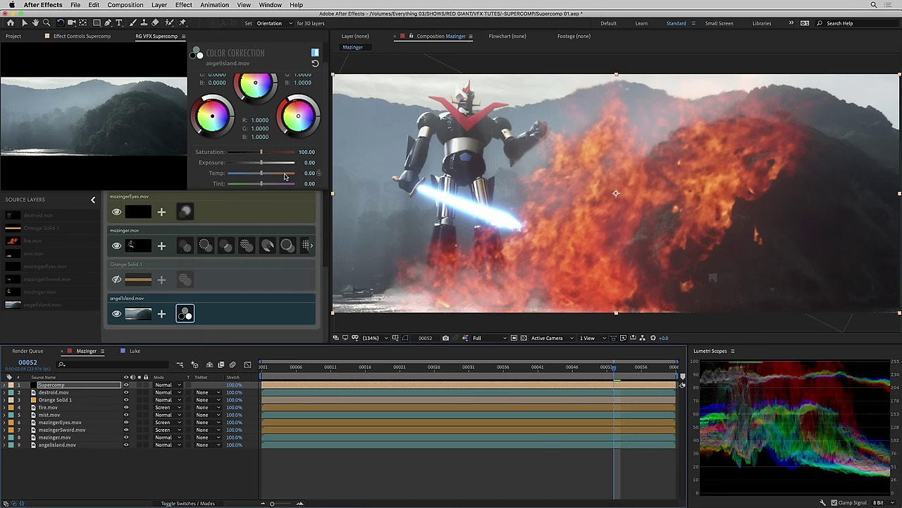
pyautogui.moveTo(277, 176); pyautogui.dragTo(286, 173)
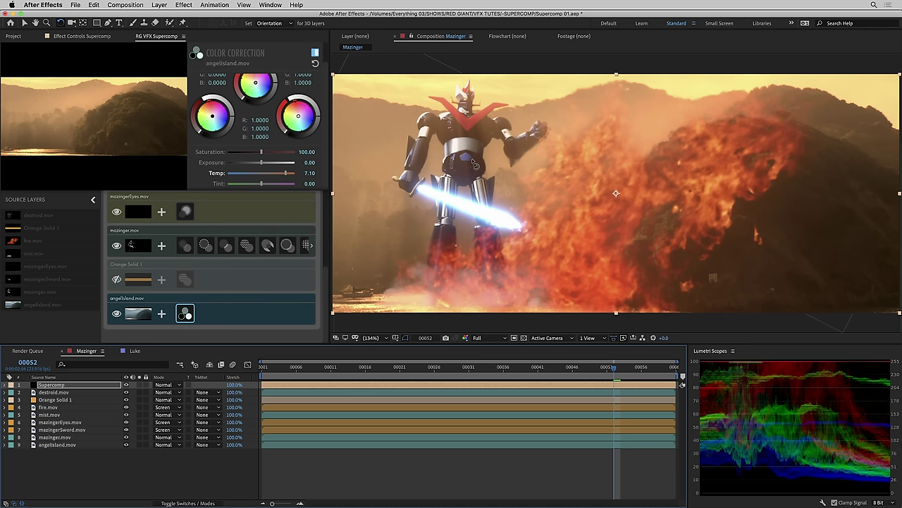
pyautogui.click(274, 163)
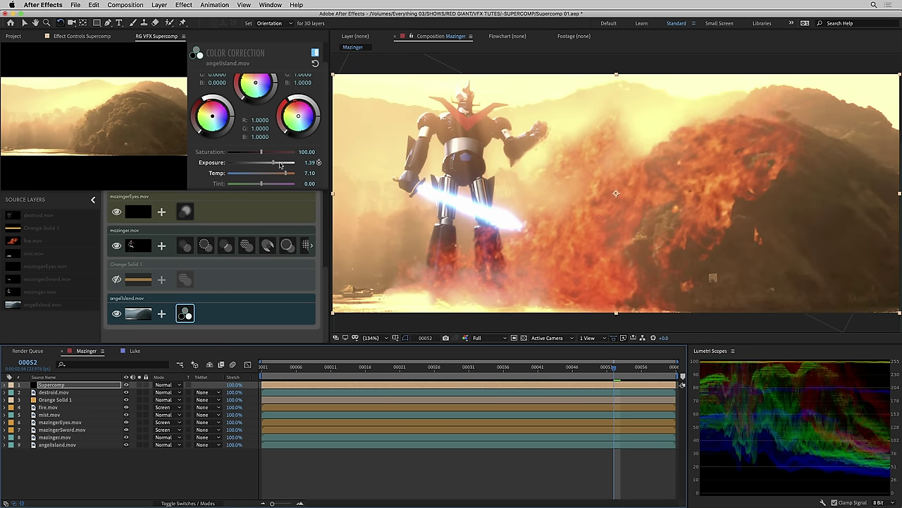
pyautogui.moveTo(280, 165); pyautogui.dragTo(286, 165)
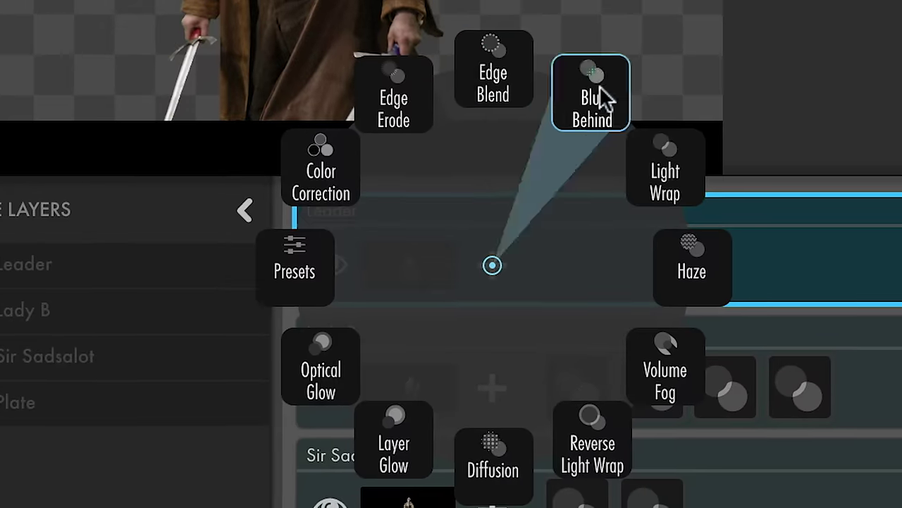
pyautogui.click(652, 194)
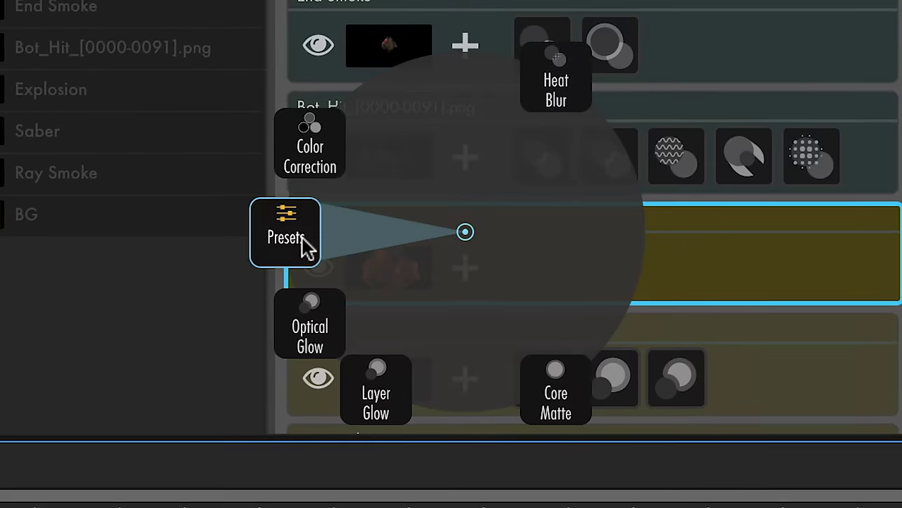
pyautogui.click(304, 242)
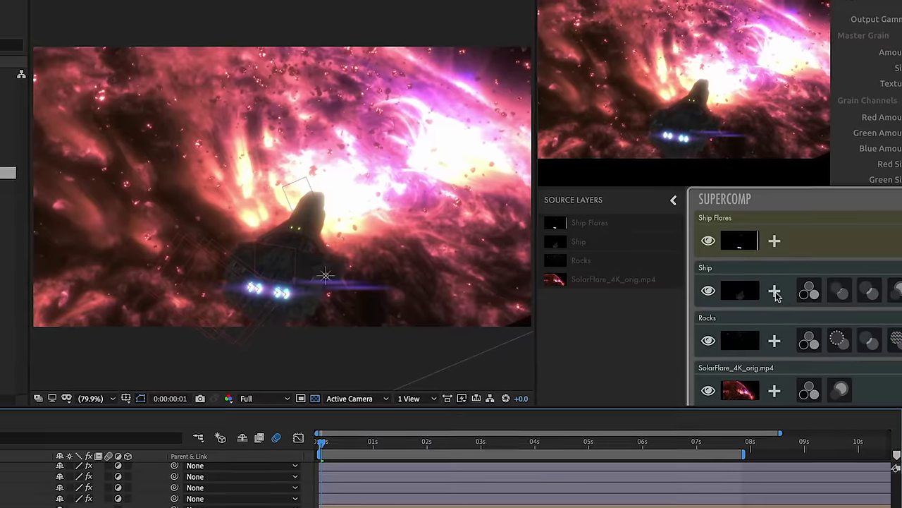
# - Add a Haze effect to the Ship layer in the Supercomp stack of the solar flare shot
pyautogui.click(776, 306)
pyautogui.click(855, 317)
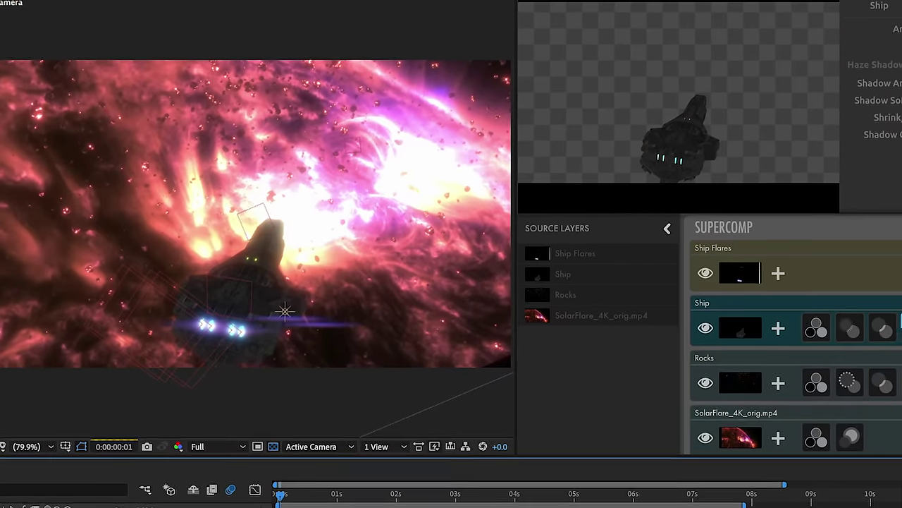